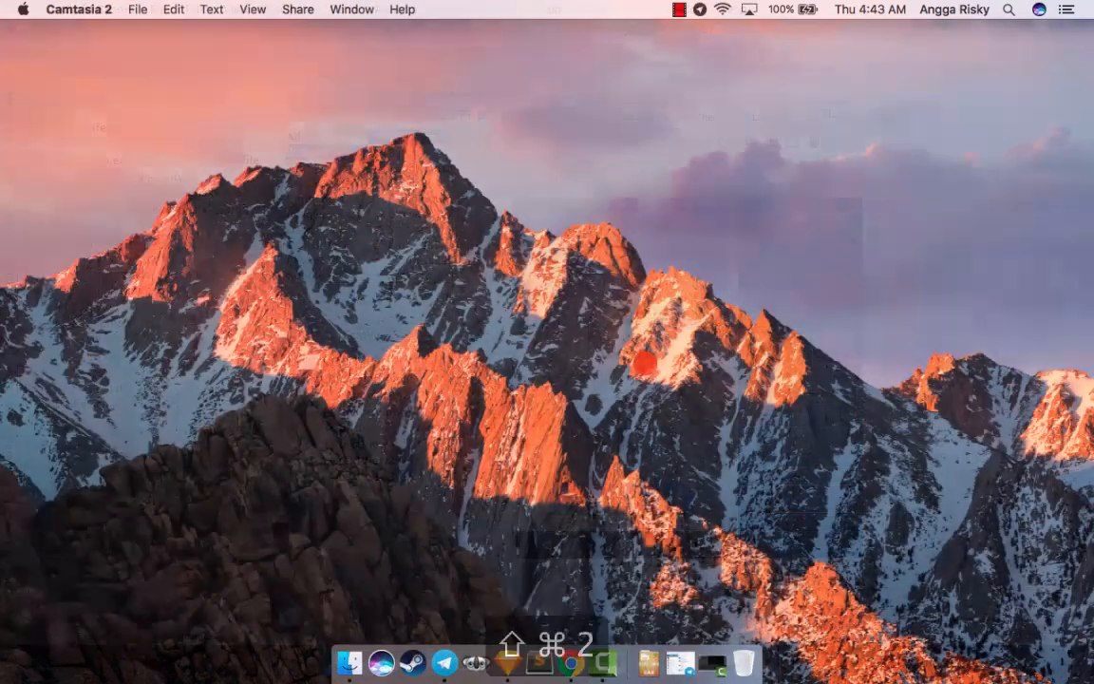
- Open Sketch and create a new blank document
left_click(511, 654)
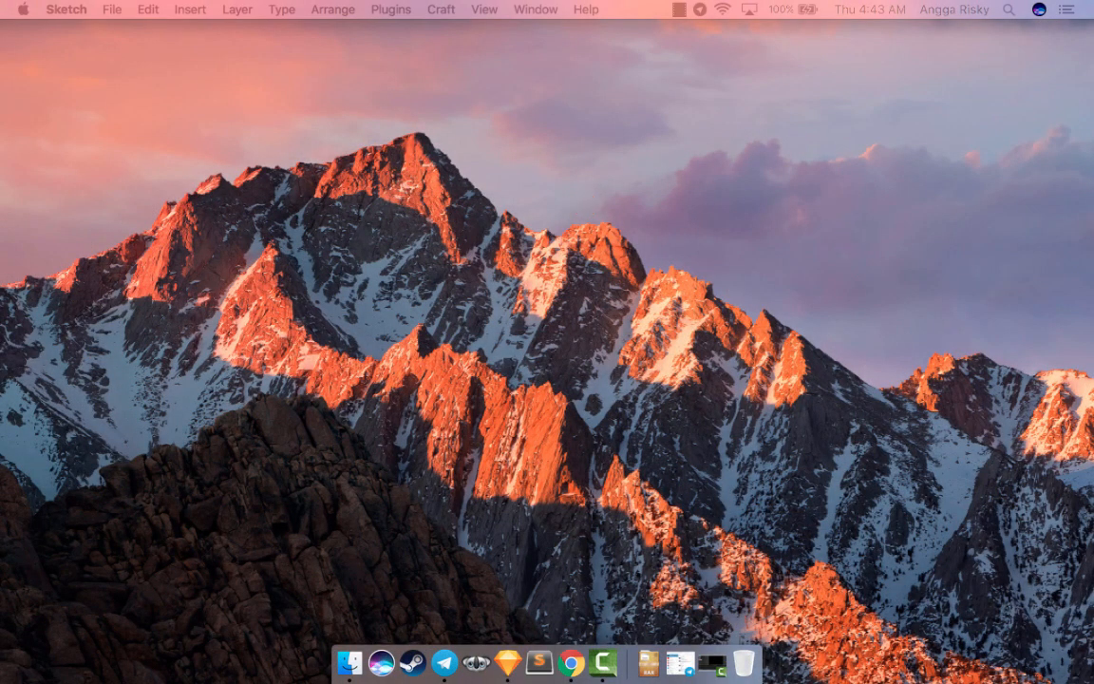
mouse_move(1093, 223)
left_mouse_down()
mouse_move(893, 209)
mouse_move(339, 120)
mouse_move(447, 151)
left_mouse_up()
mouse_move(528, 142)
left_mouse_down()
mouse_move(513, 140)
mouse_move(523, 143)
left_mouse_up()
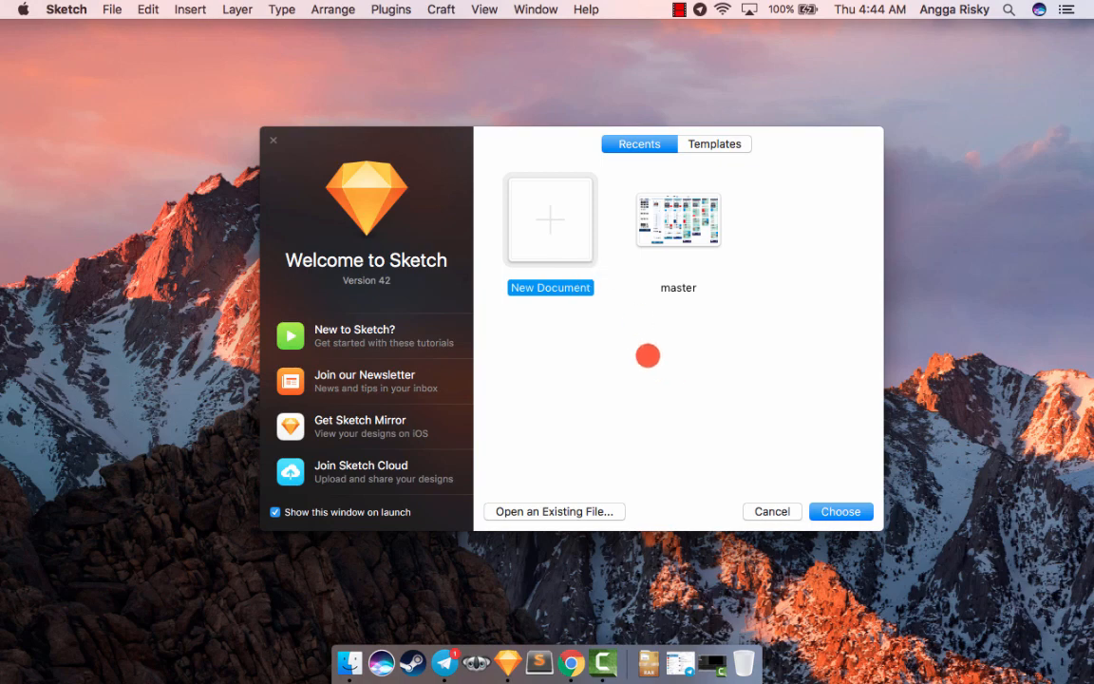
left_click(840, 512)
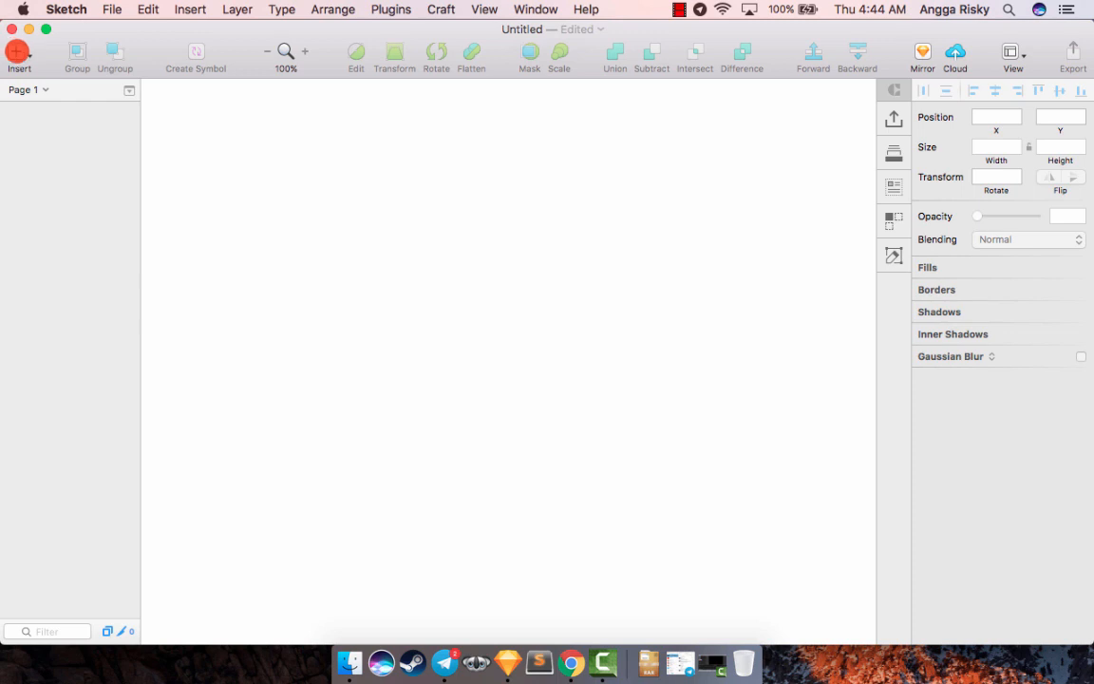
- Insert a Material Design Mobile Portrait artboard of 360x640 px
left_click(20, 54)
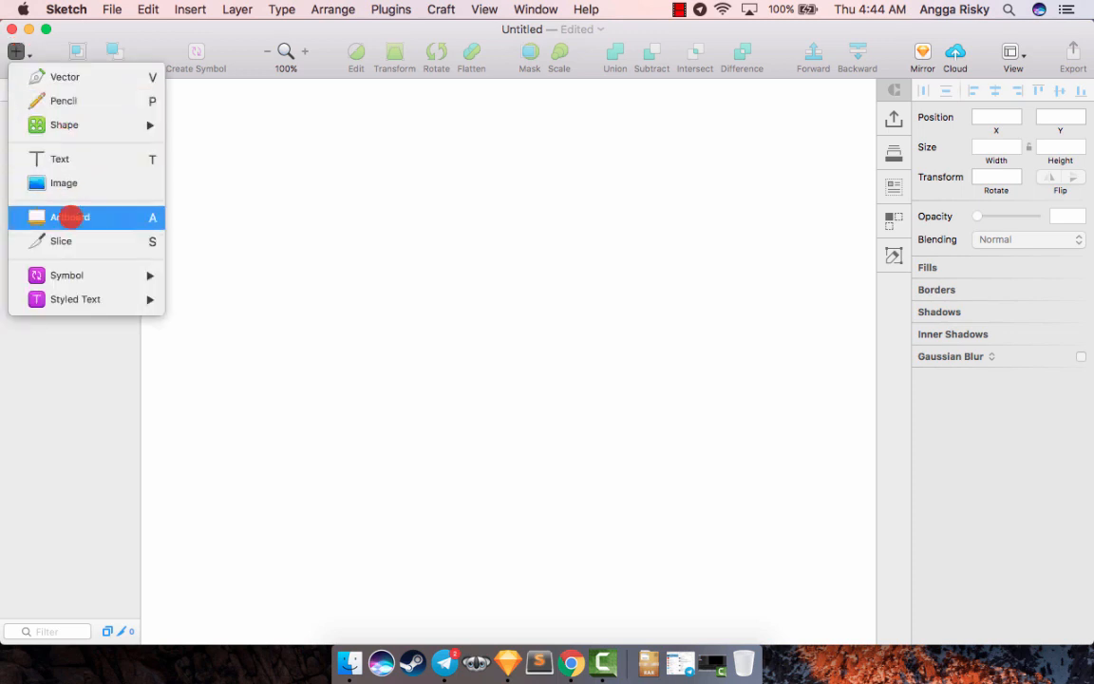
left_click(69, 196)
scroll(1019, 370, "down", 2)
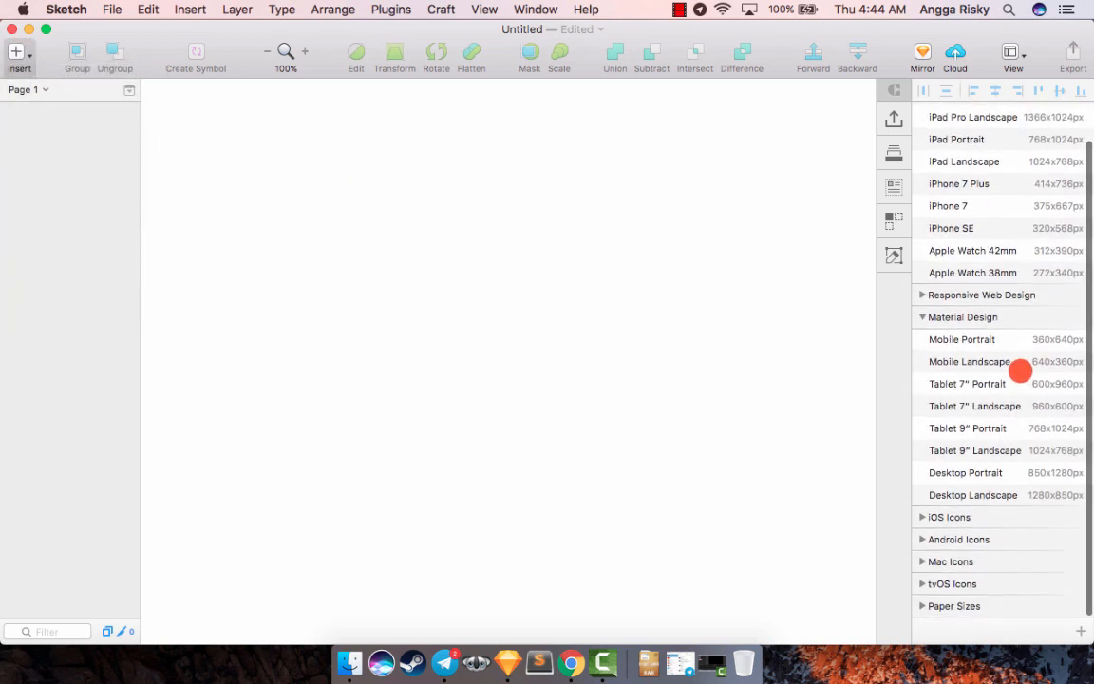
left_click(1020, 340)
scroll(520, 283, "up", 3)
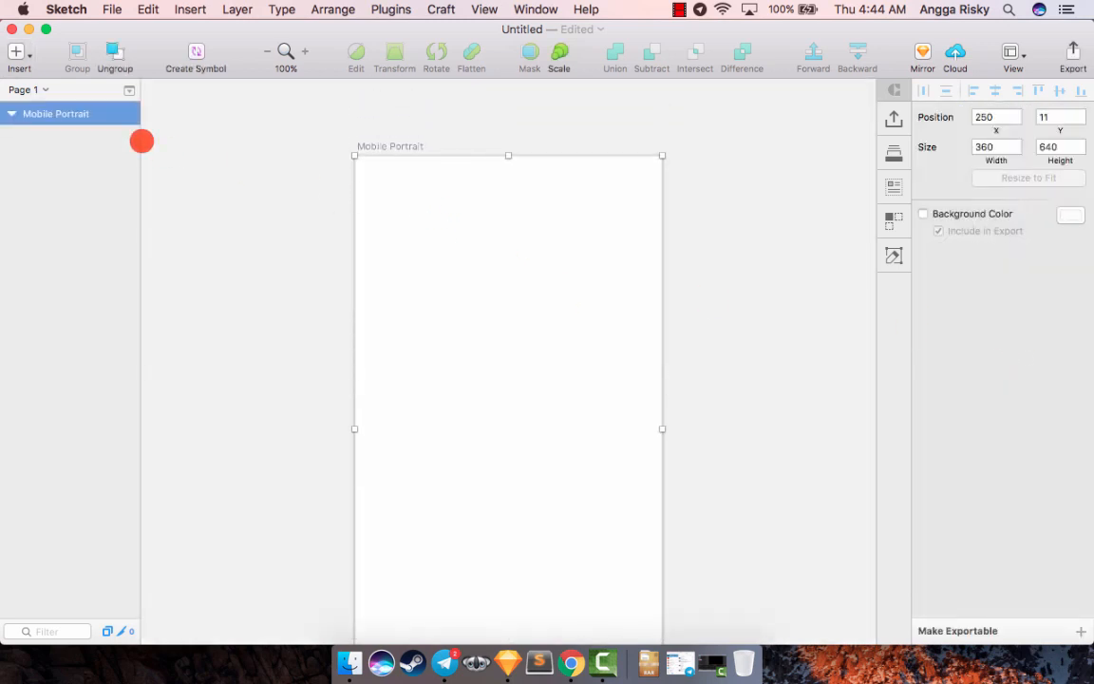
- Rename the Mobile Portrait artboard as "Profile Screen"
double_click(76, 114)
type("Profile")
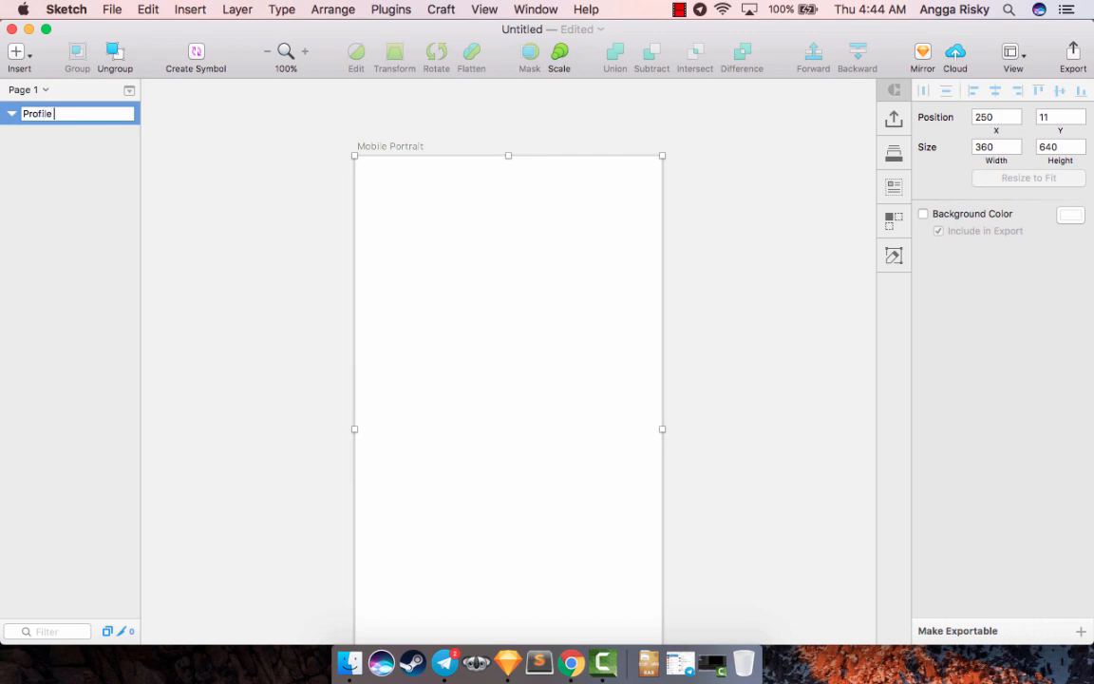
type(" Screen")
key("Return")
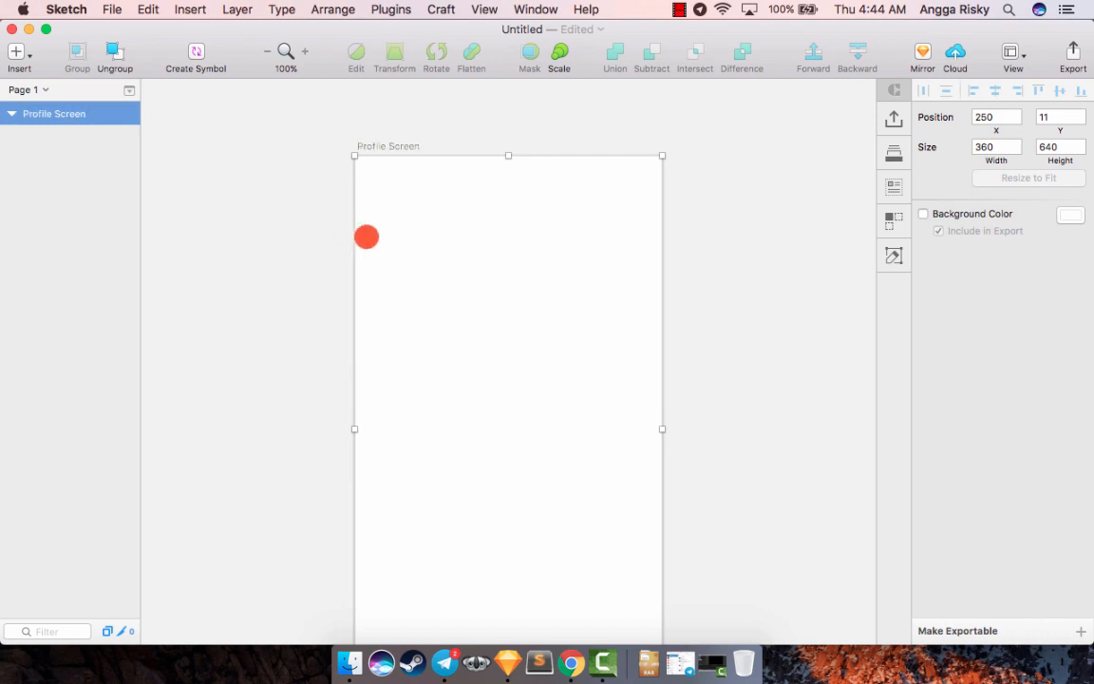
- Draw a 360 by 280 px rectangle across the full width of the artboard's upper part, starting at its top-left corner
scroll(367, 237, "down", 3)
scroll(366, 237, "up", 2)
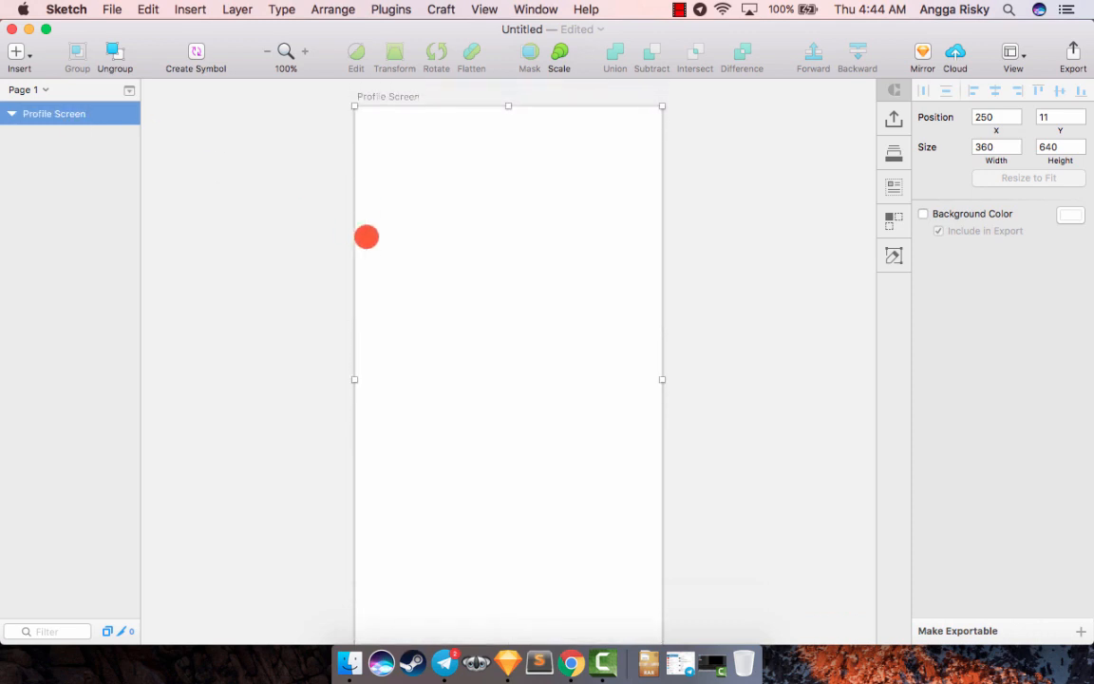
left_click(16, 52)
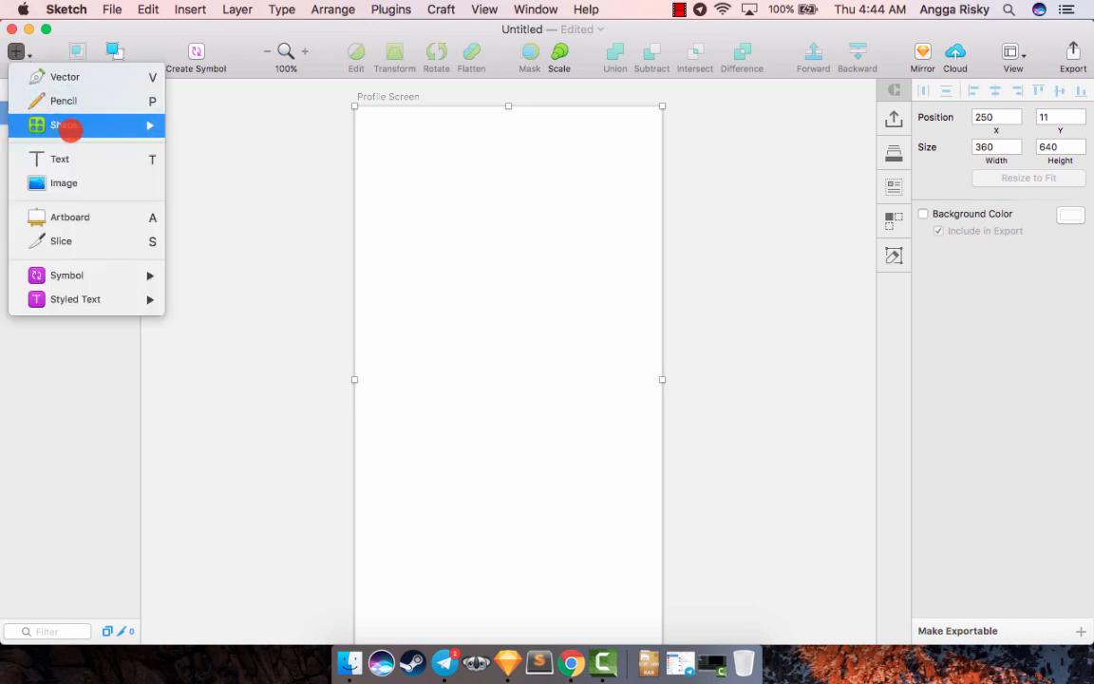
mouse_move(146, 122)
left_click(203, 170)
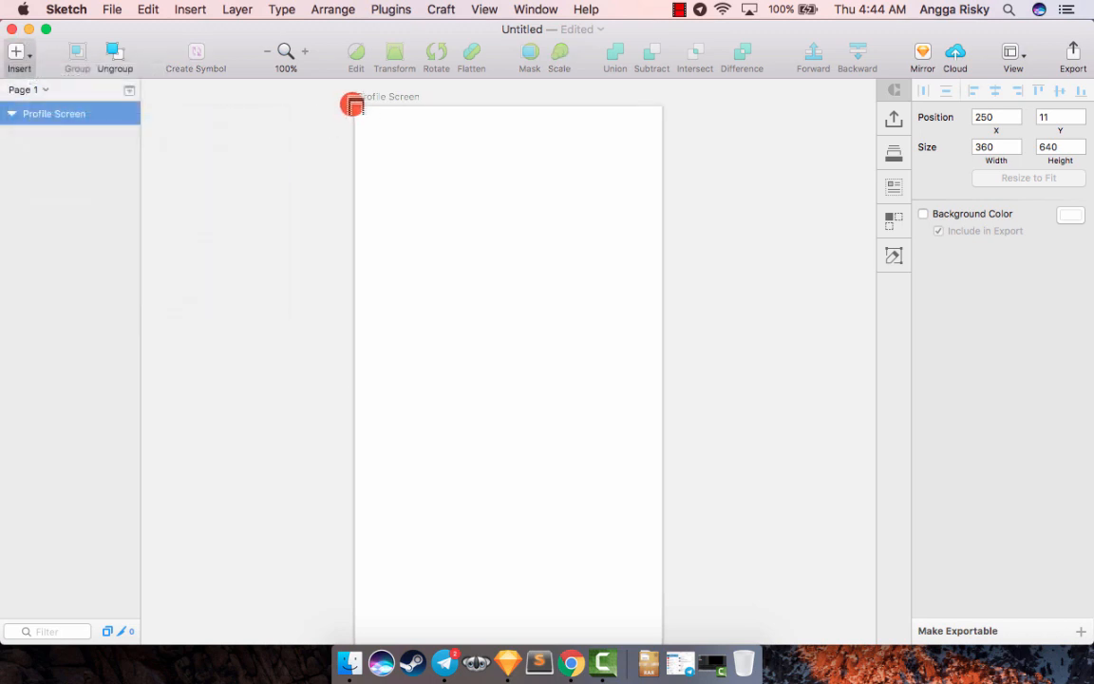
left_click_drag(354, 105, 662, 345)
scroll(753, 345, "down", 3)
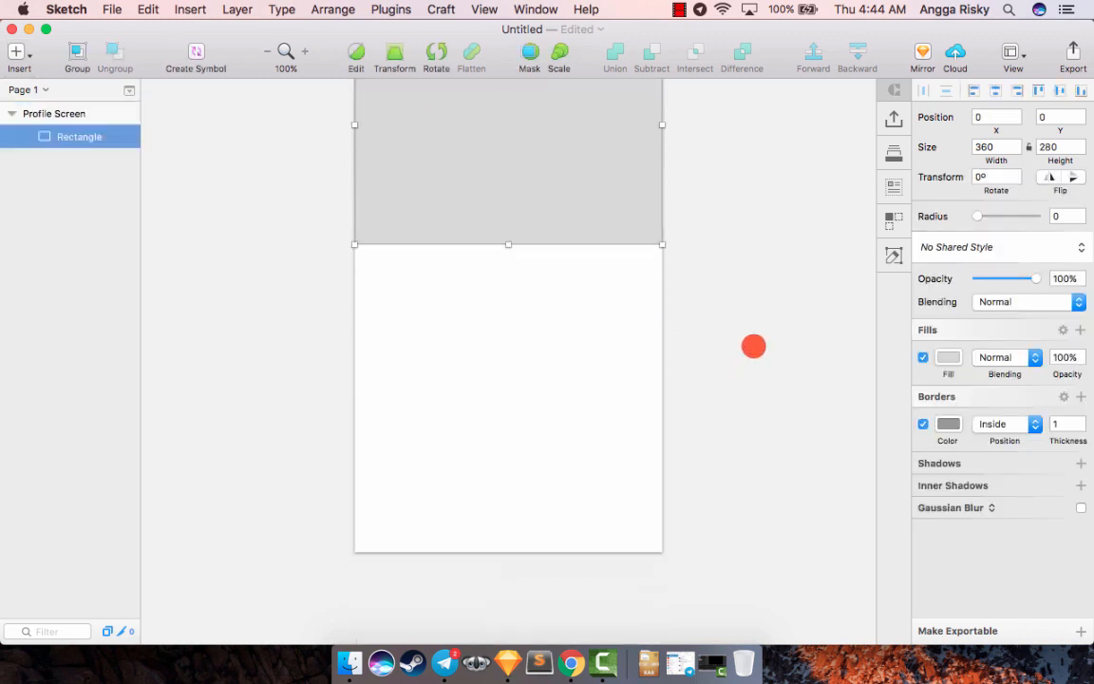
- Disable the rectangle's border and delete it from the style
scroll(753, 346, "up", 5)
scroll(753, 346, "left", 1)
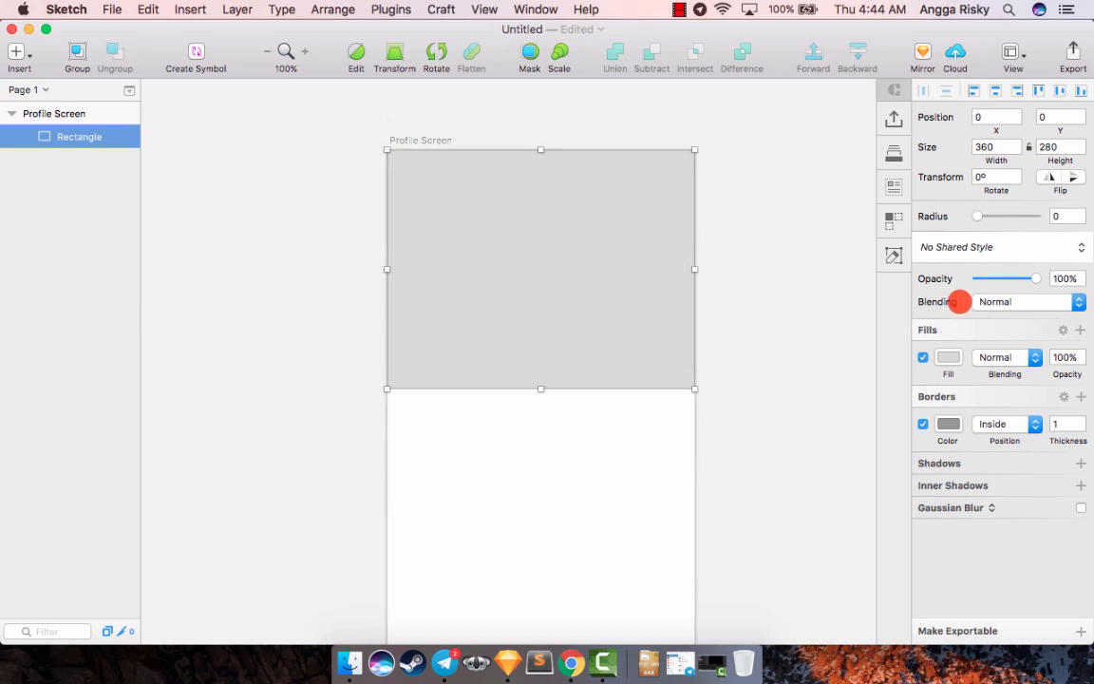
left_click(924, 424)
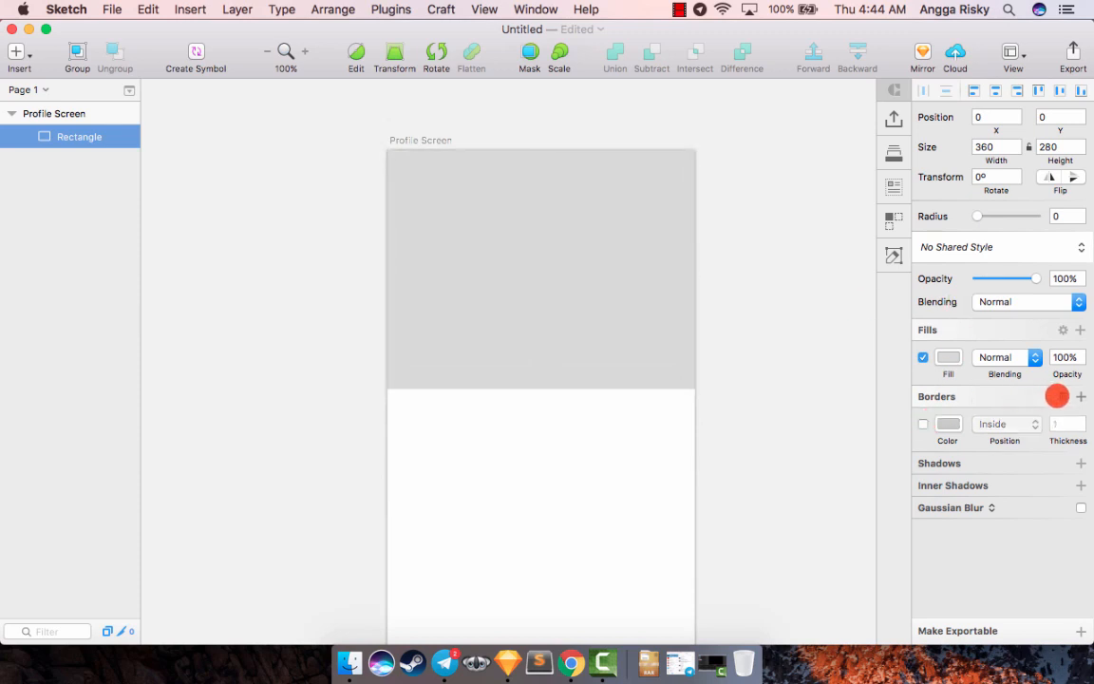
left_click(1062, 396)
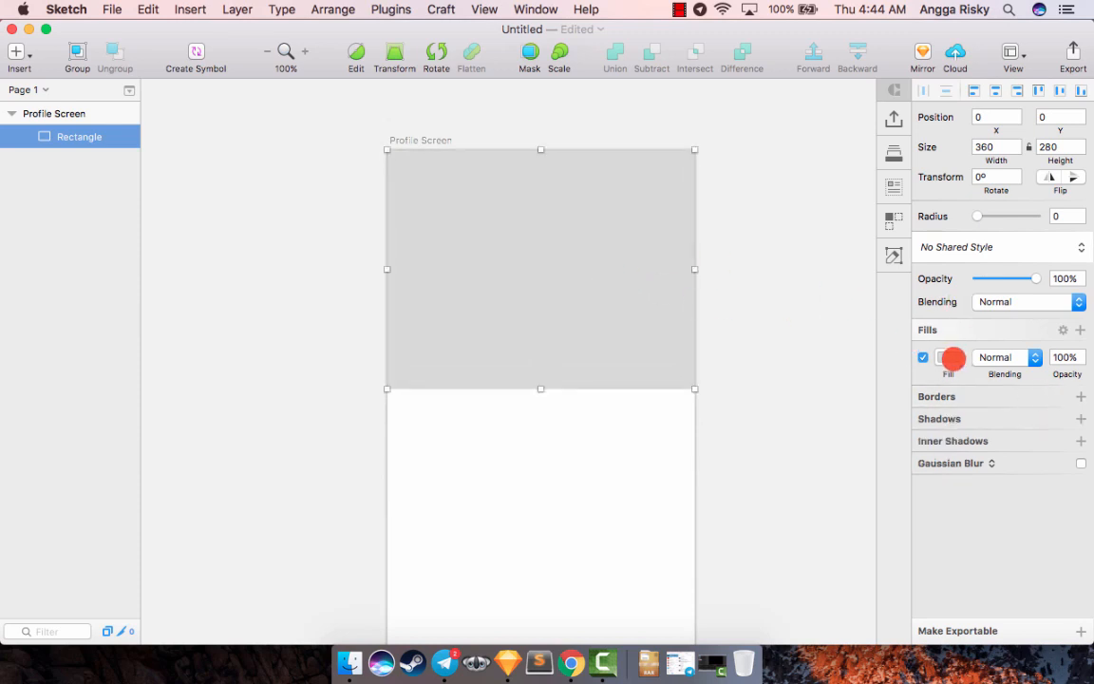
- Fill the rectangle with the solid light blue C7E5FF
left_click(949, 358)
left_click_drag(986, 419, 953, 385)
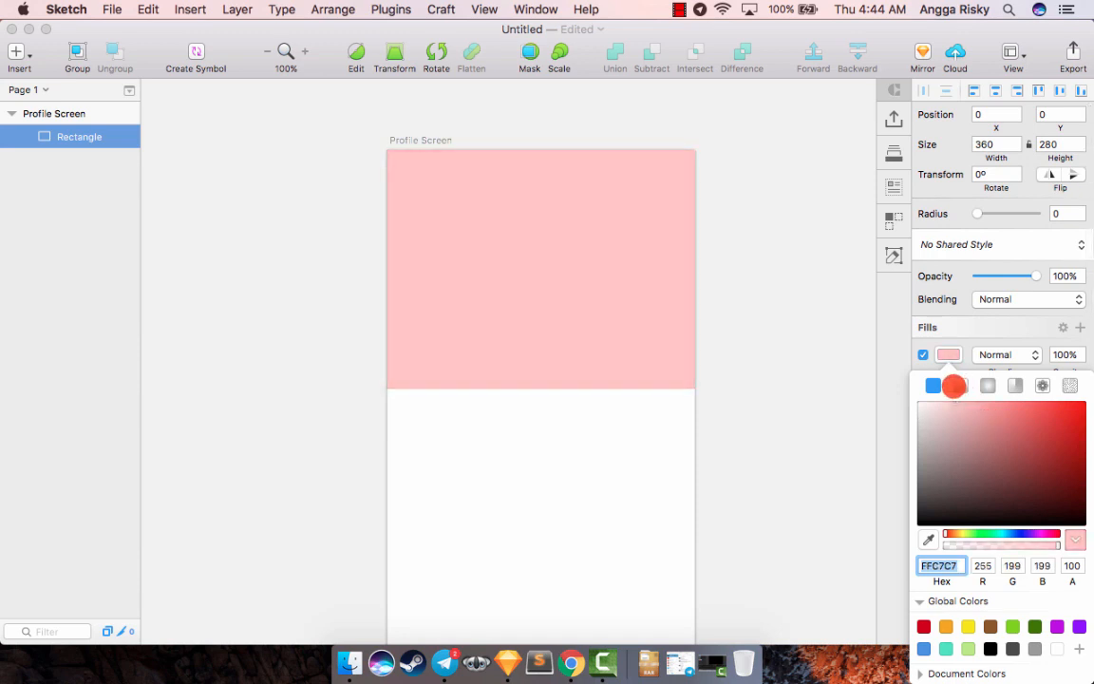
type("C7FFEB")
key("Return")
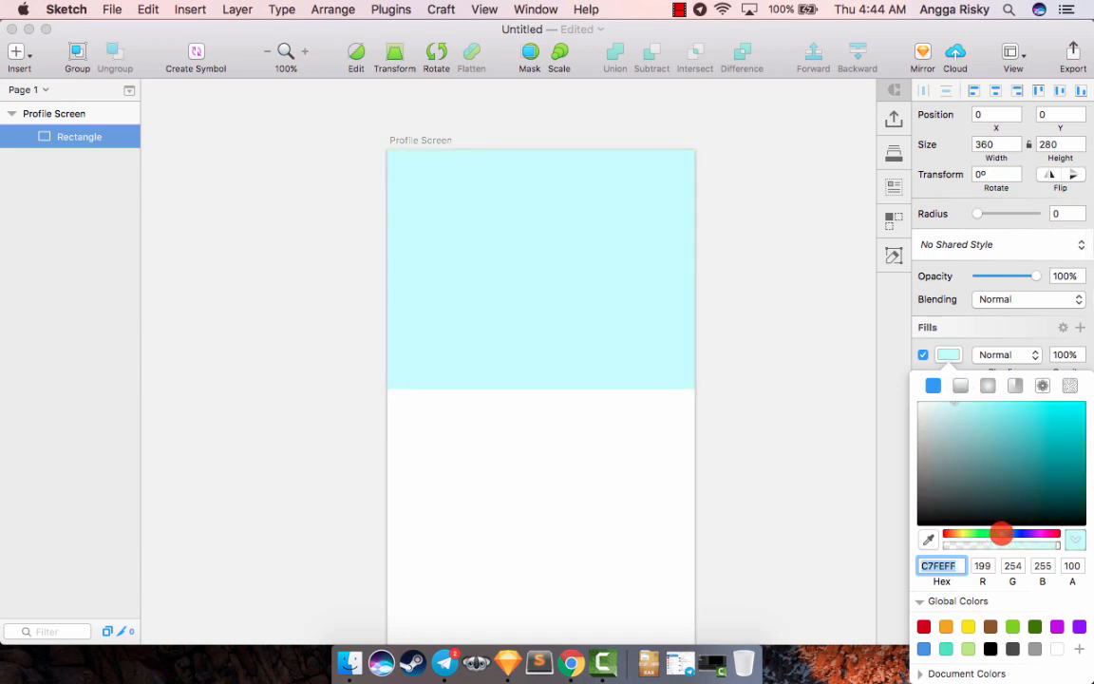
left_click_drag(1001, 534, 1010, 534)
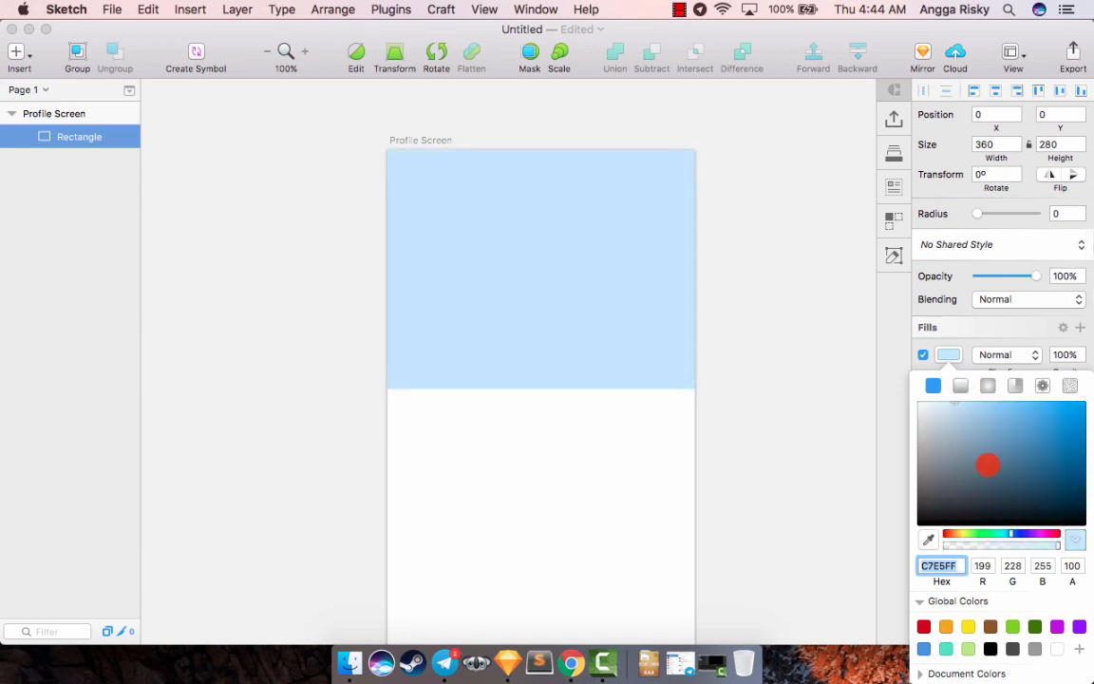
left_click(769, 320)
left_click(770, 320)
scroll(769, 320, "up", 1)
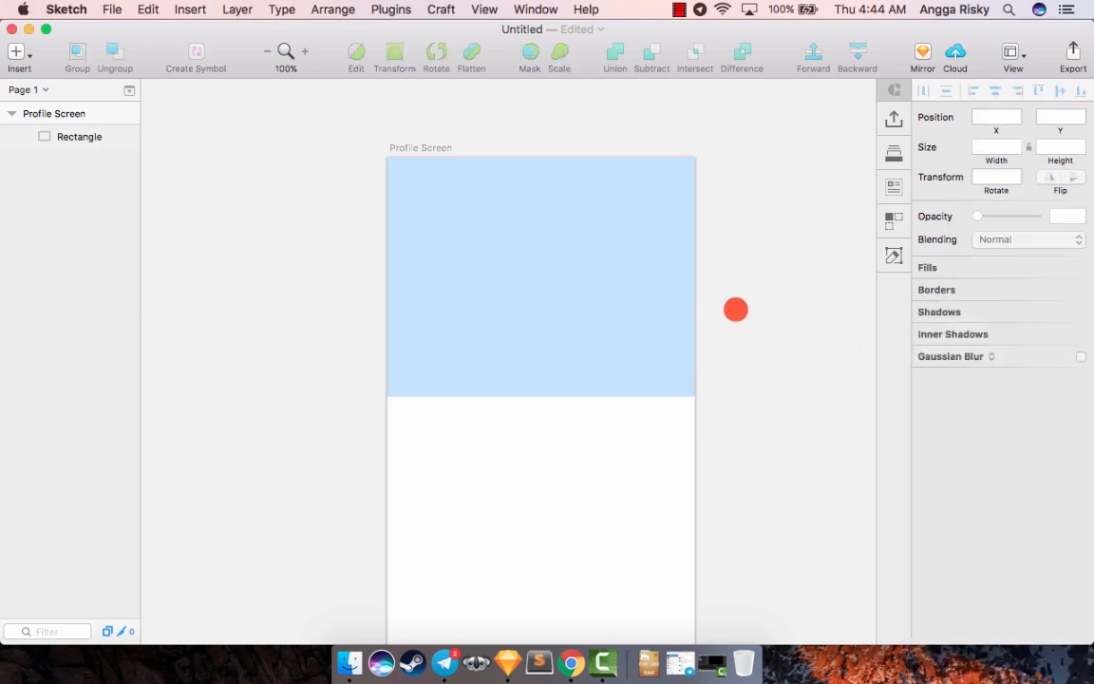
- Fill the rectangle with a photo from the Beach category of the Craft custom photos
left_click(571, 275)
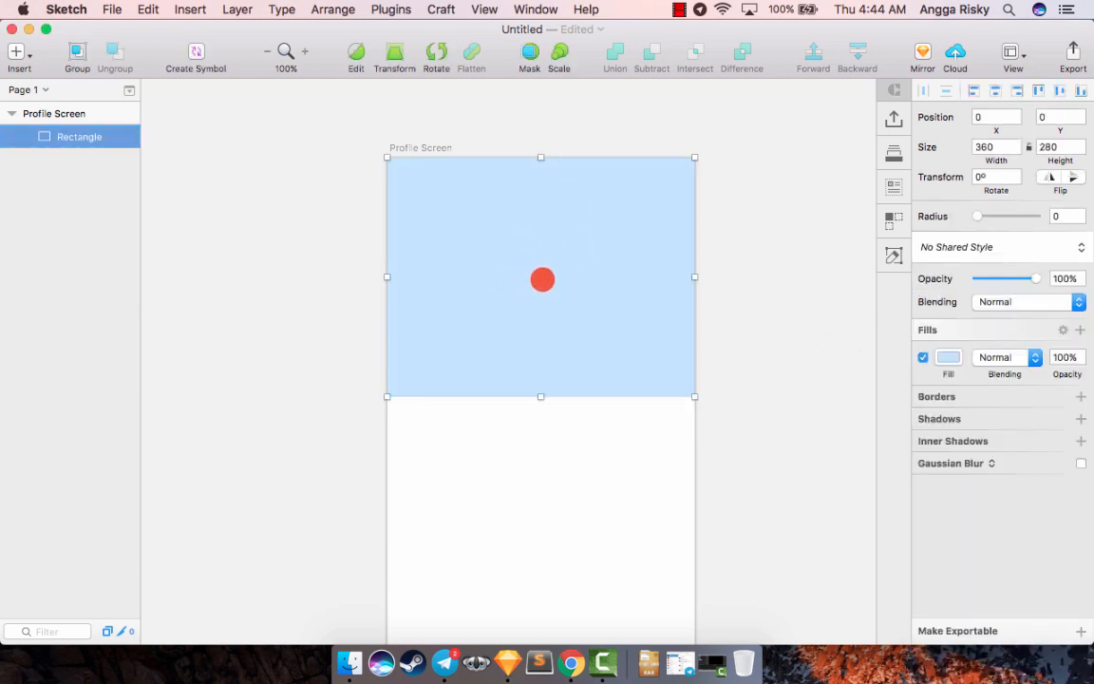
left_click(889, 186)
left_click(696, 286)
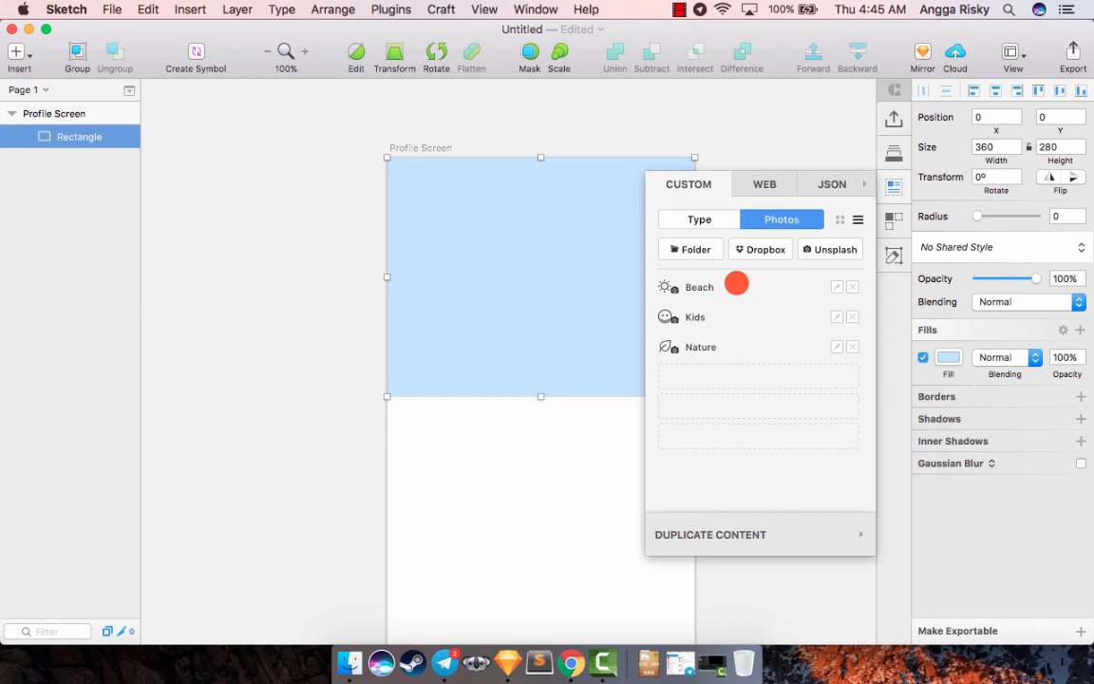
left_click(736, 283)
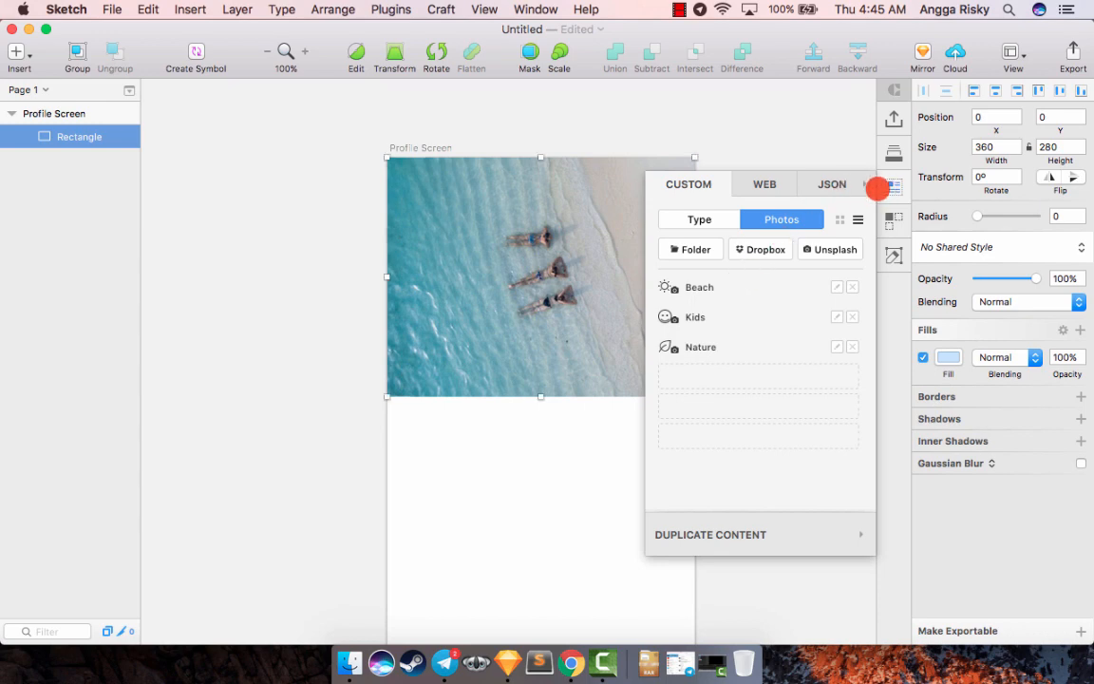
left_click(894, 185)
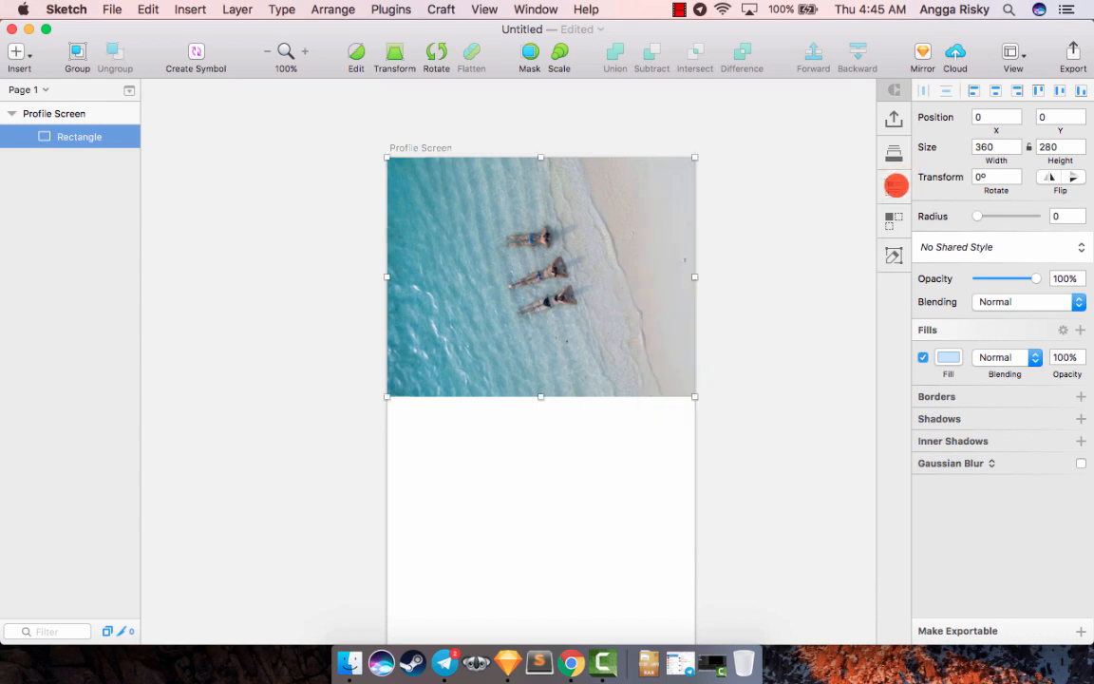
- Rename the photo rectangle's layer as "bg"
scroll(794, 232, "down", 2)
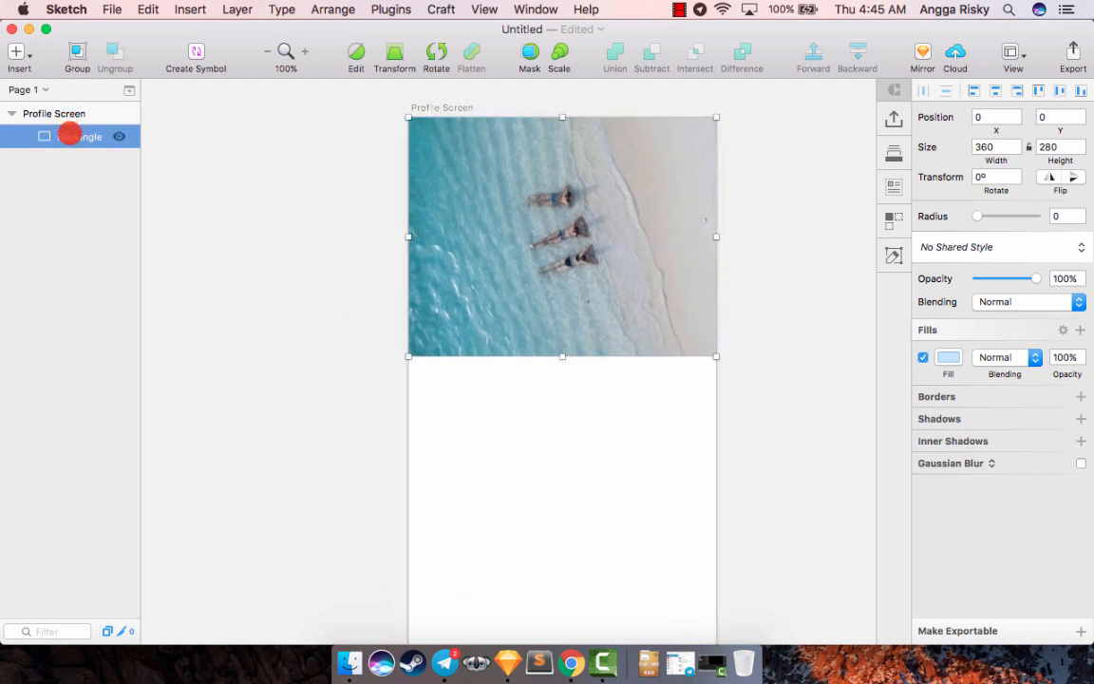
type("bg")
key("Return")
- Draw a circle about 147 px wide over the photo's lower edge and center it horizontally on the artboard
left_click(17, 51)
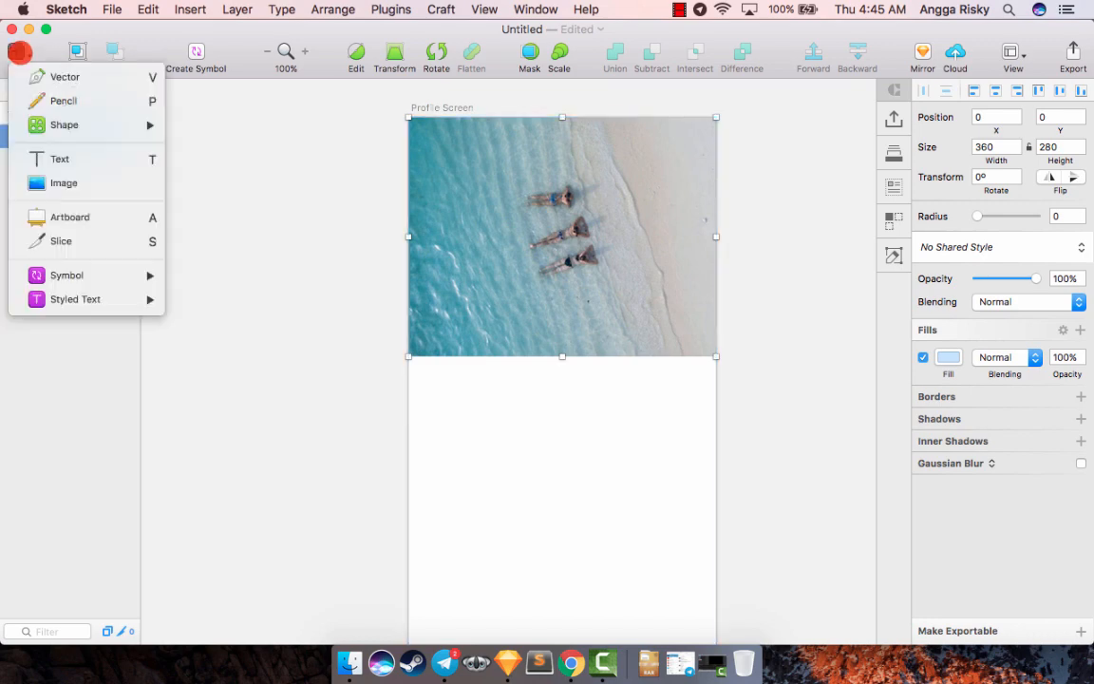
mouse_move(110, 115)
left_click(236, 193)
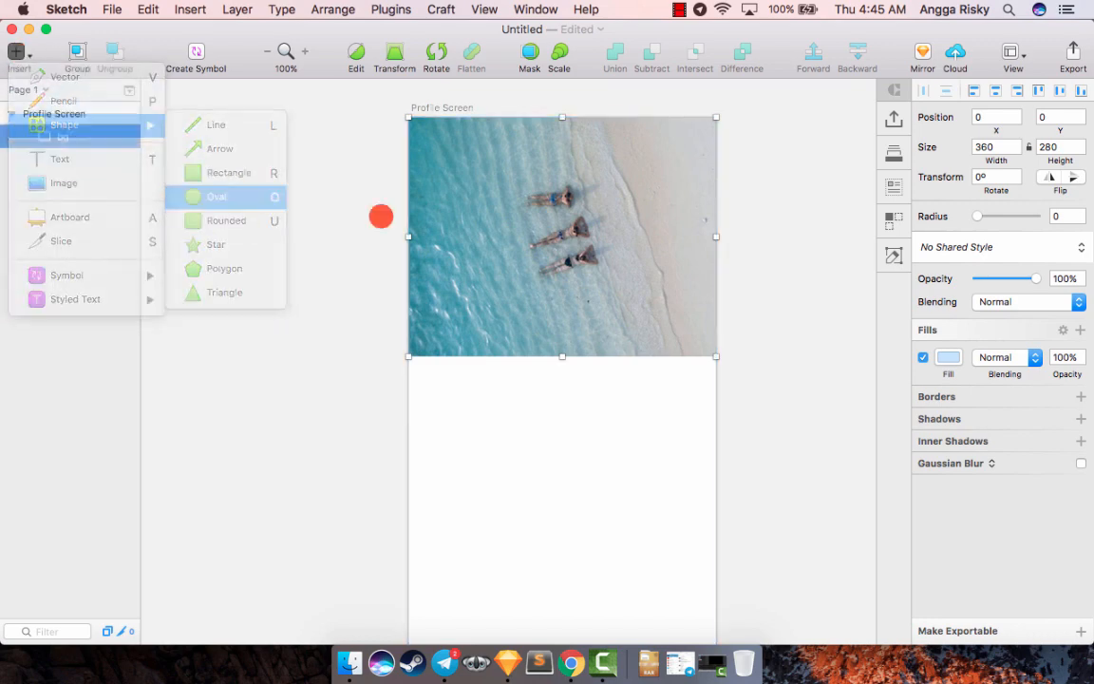
scroll(570, 285, "down", 1)
left_click_drag(513, 264, 640, 443)
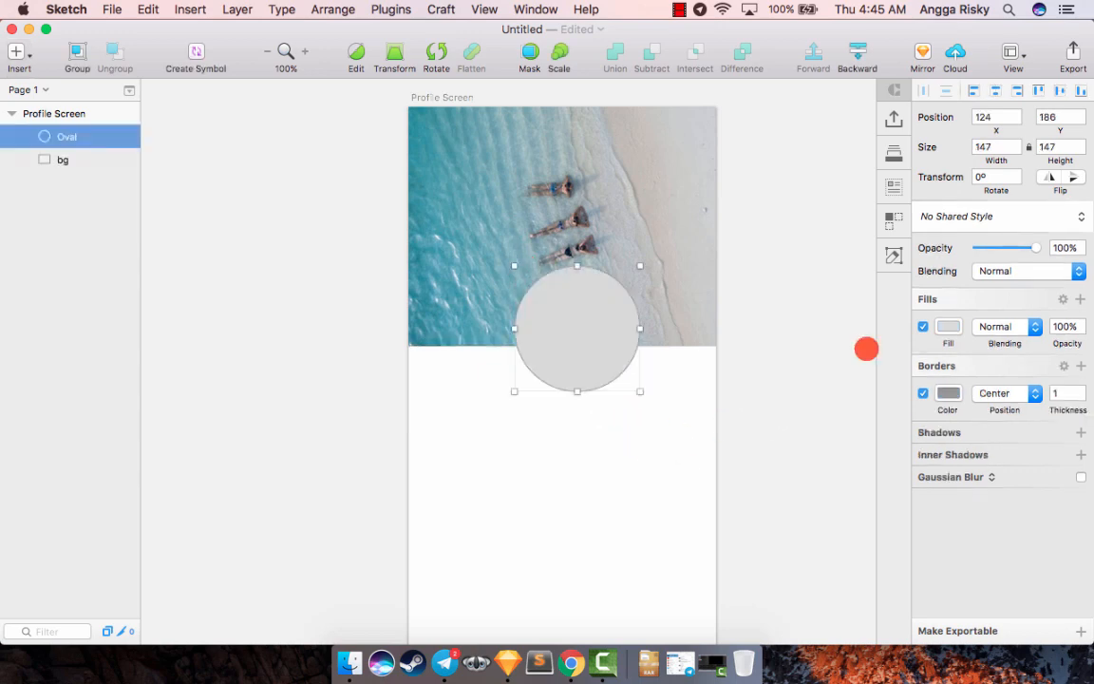
left_click(991, 89)
scroll(814, 221, "down", 1)
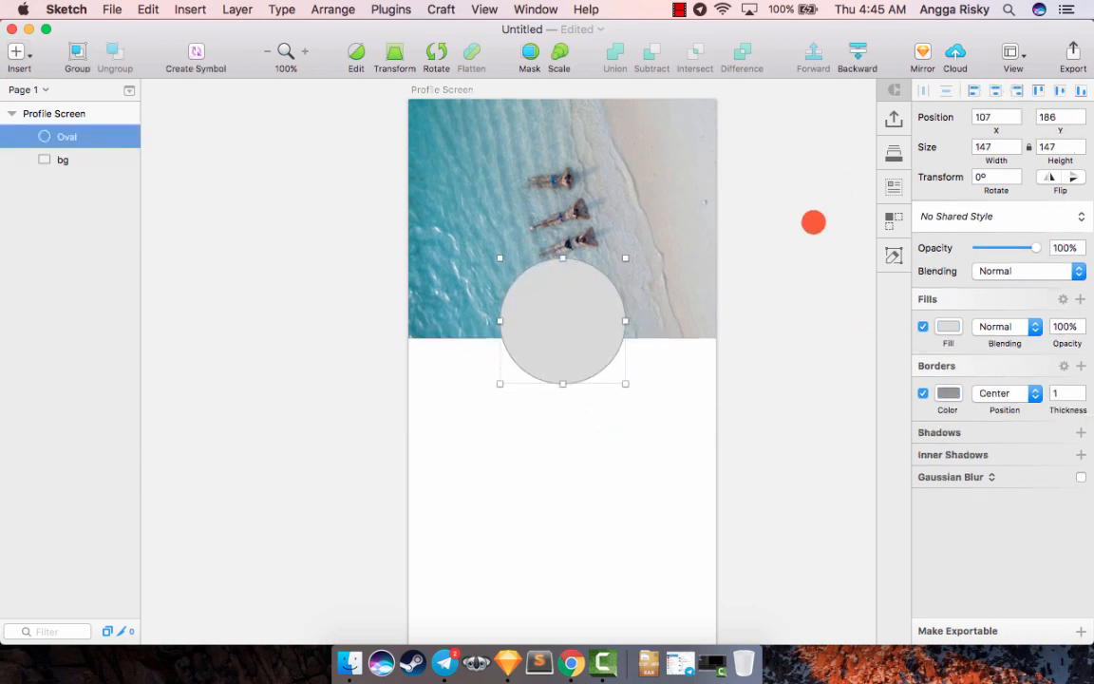
- Move the circle up over the photo to a Y position of 111
key("shift+Down")
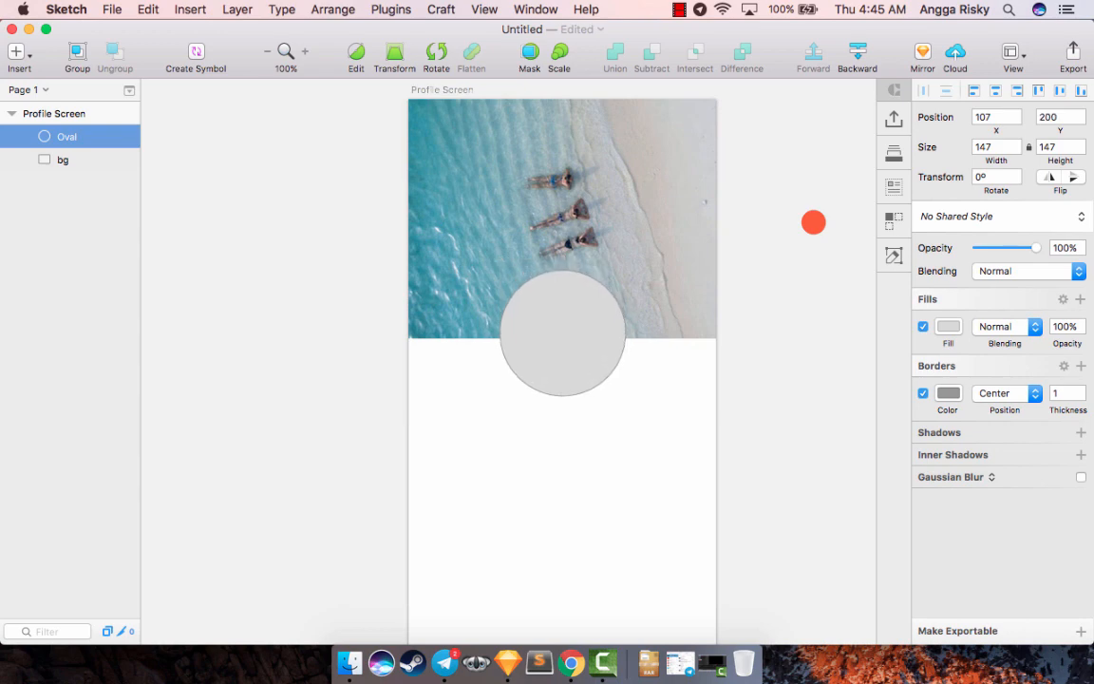
key("shift+Up")
key("shift+Up")
key("shift+Up")
key("shift+Up")
key("shift+Up")
key("shift+Up")
key("shift+Up")
key("shift+Up")
key("shift+Up")
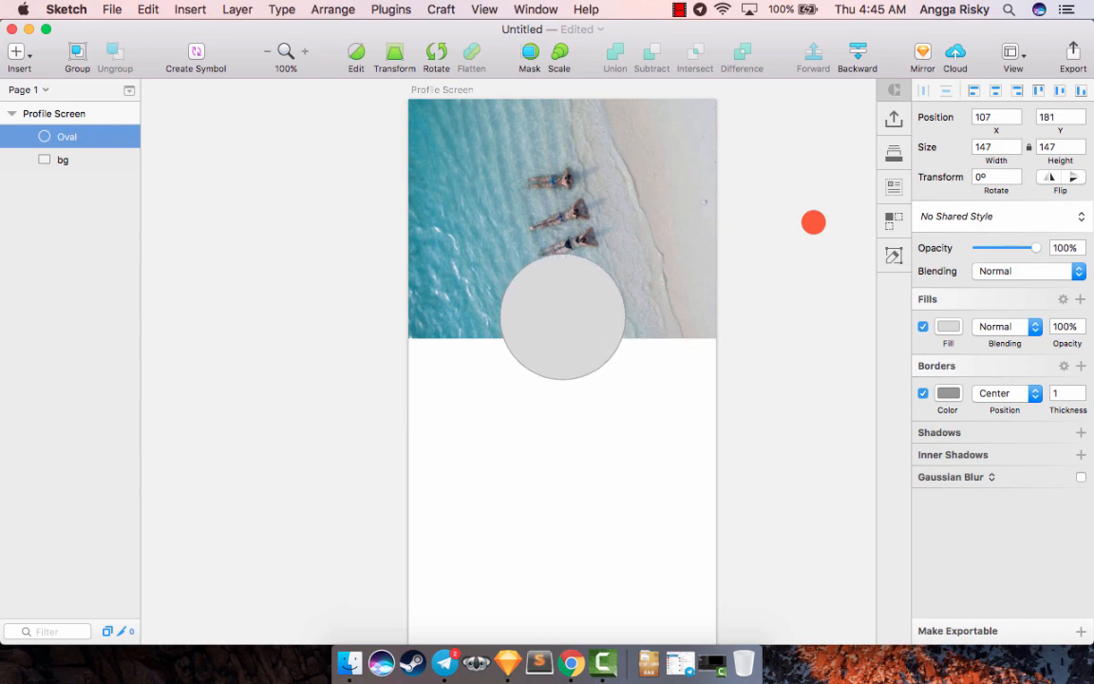
- Shorten the bg photo to a height of 200 px and move the circle down to Y 124 across its lower edge
left_click(617, 213)
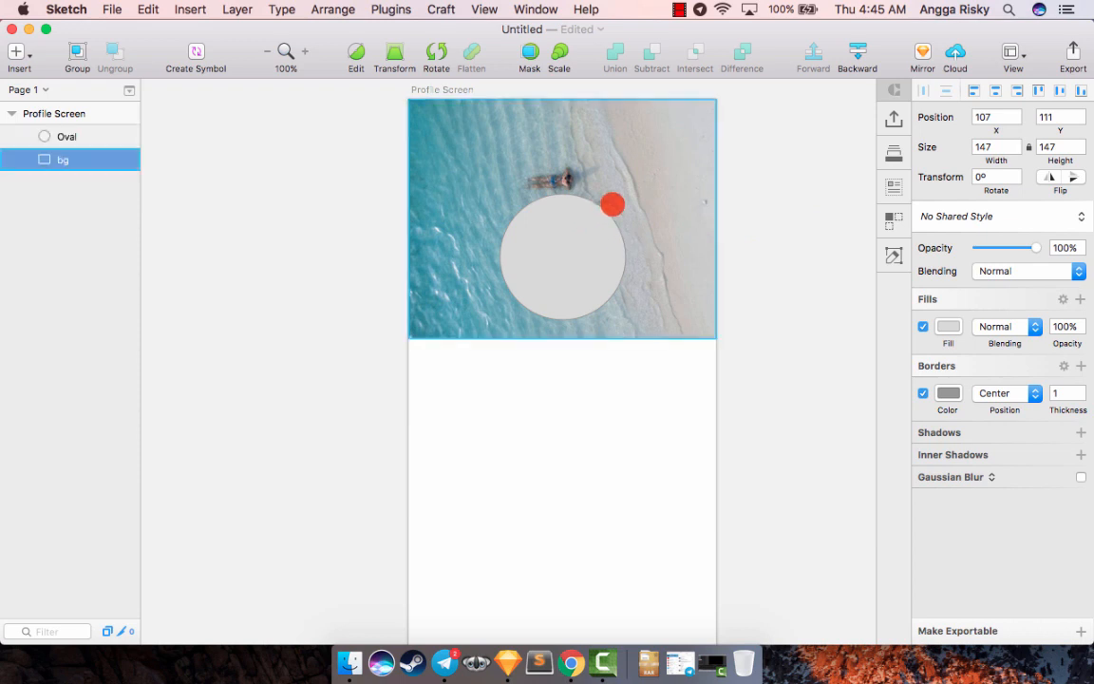
left_click_drag(564, 338, 564, 271)
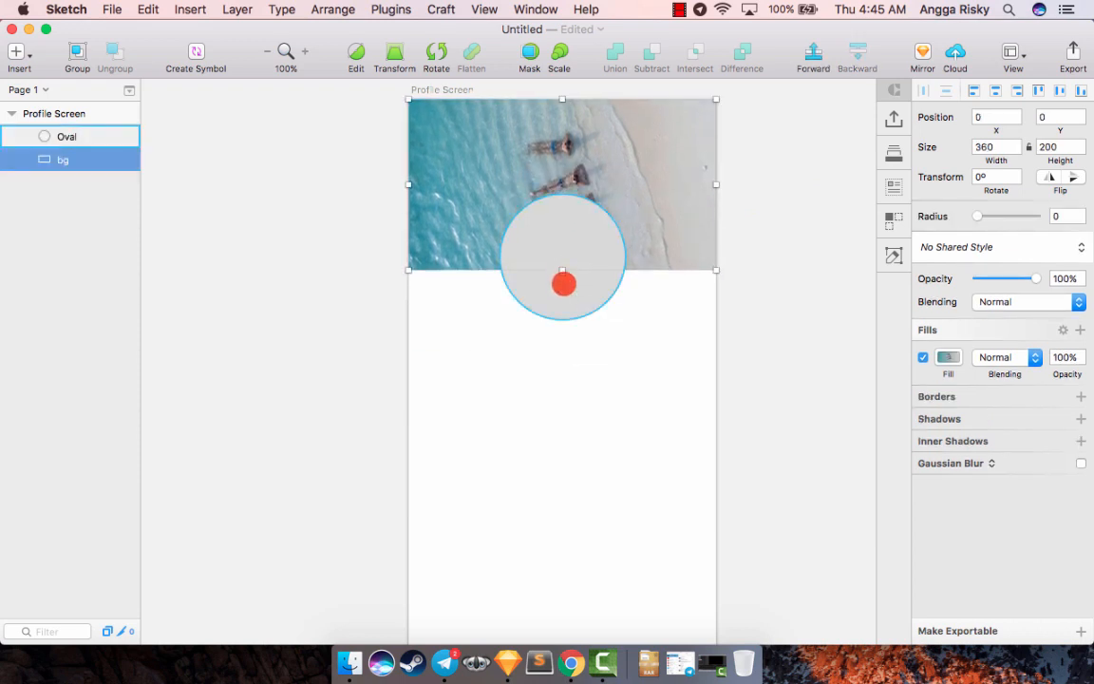
left_click(564, 284)
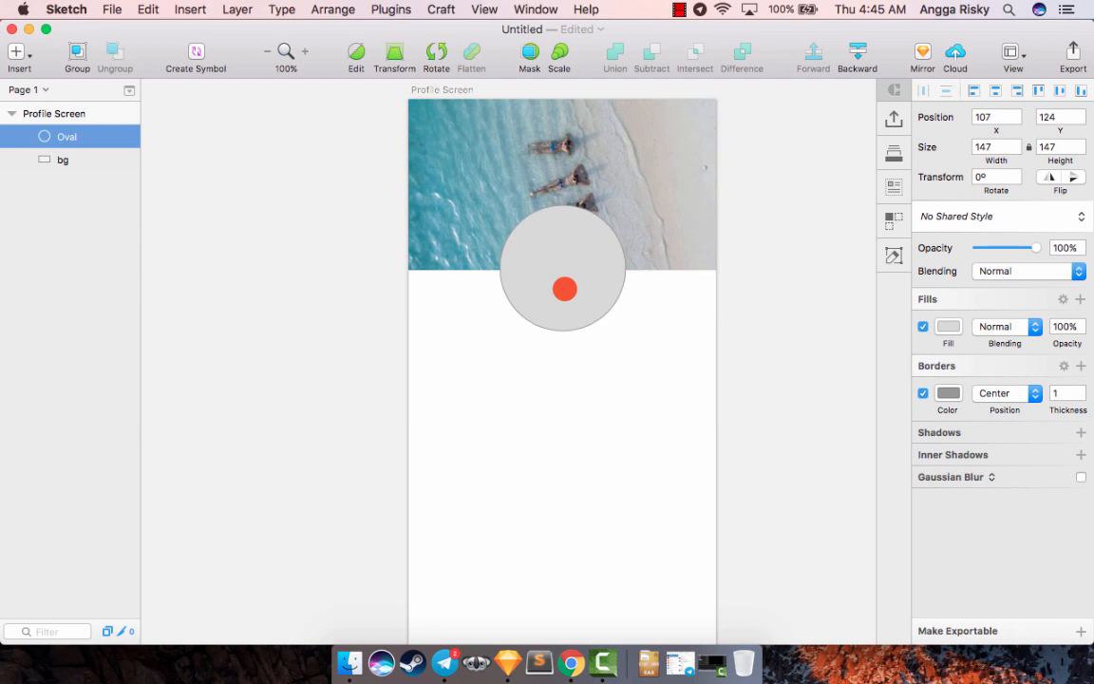
- Remove the circle's border and fill it with a photo from the Craft Kids photo set
scroll(565, 289, "down", 3)
scroll(564, 289, "up", 4)
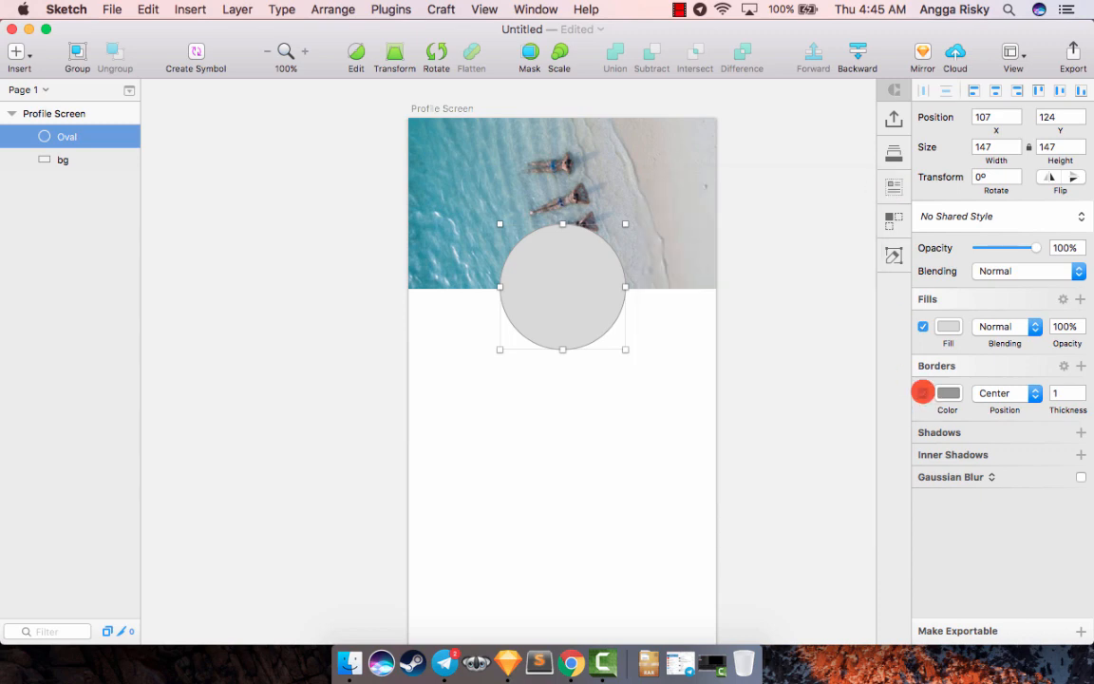
left_click(923, 393)
mouse_move(894, 186)
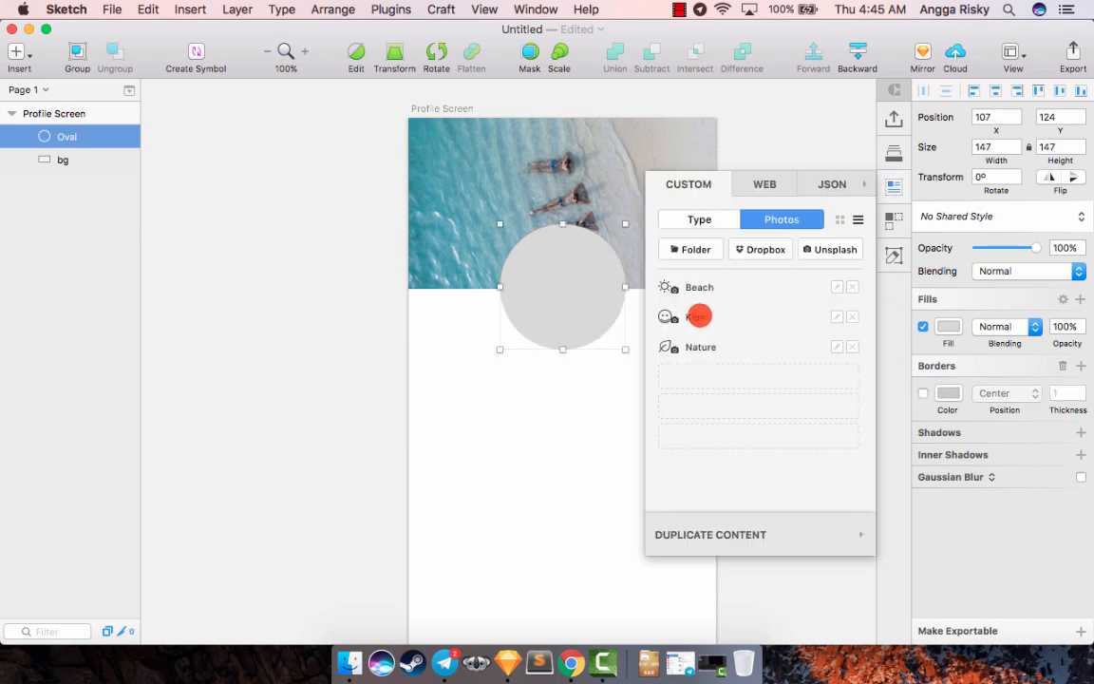
left_click(698, 317)
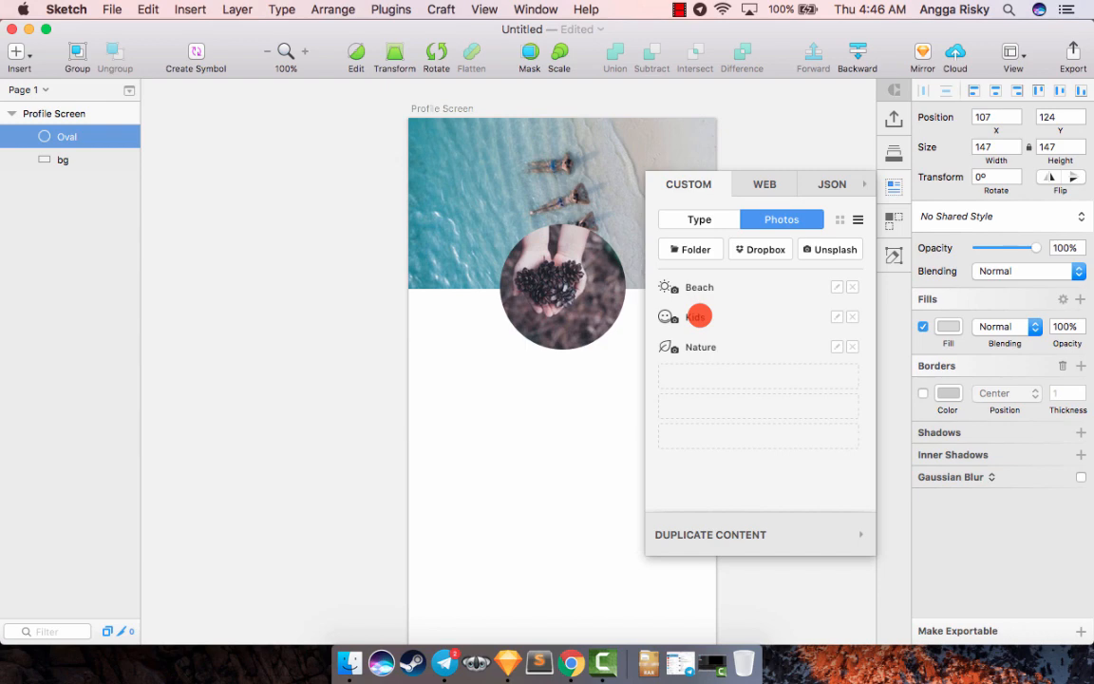
left_click(895, 184)
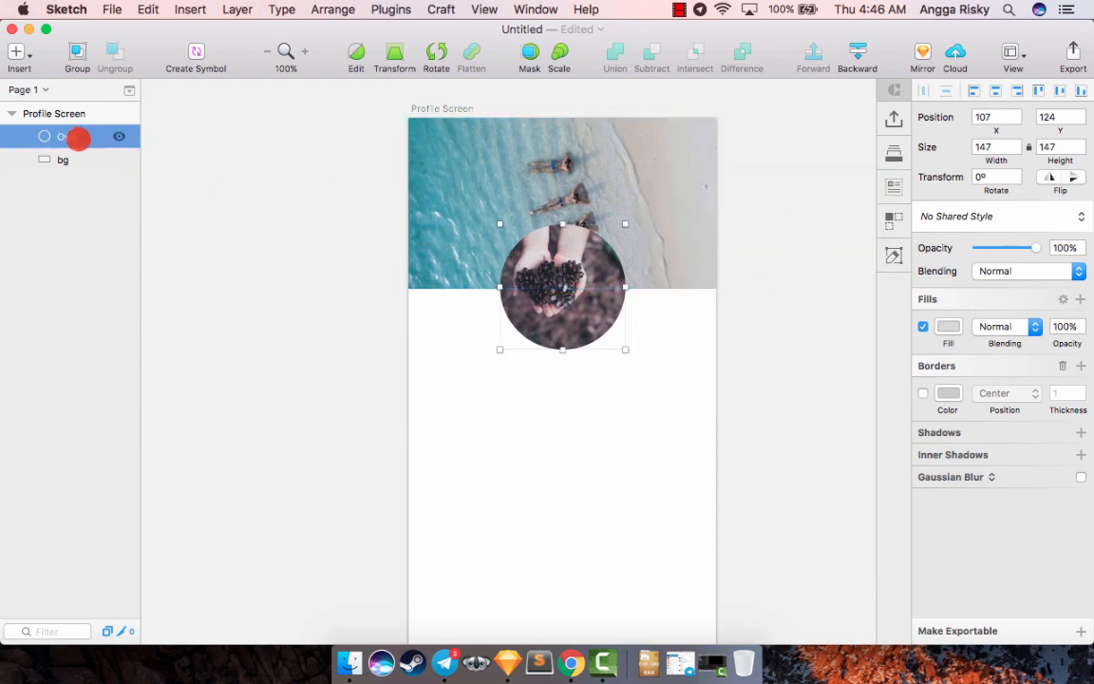
- Duplicate the photo circle and give the lower original, Oval, a solid turquoise fill of 50E3C2
right_click(78, 137)
left_click(88, 218)
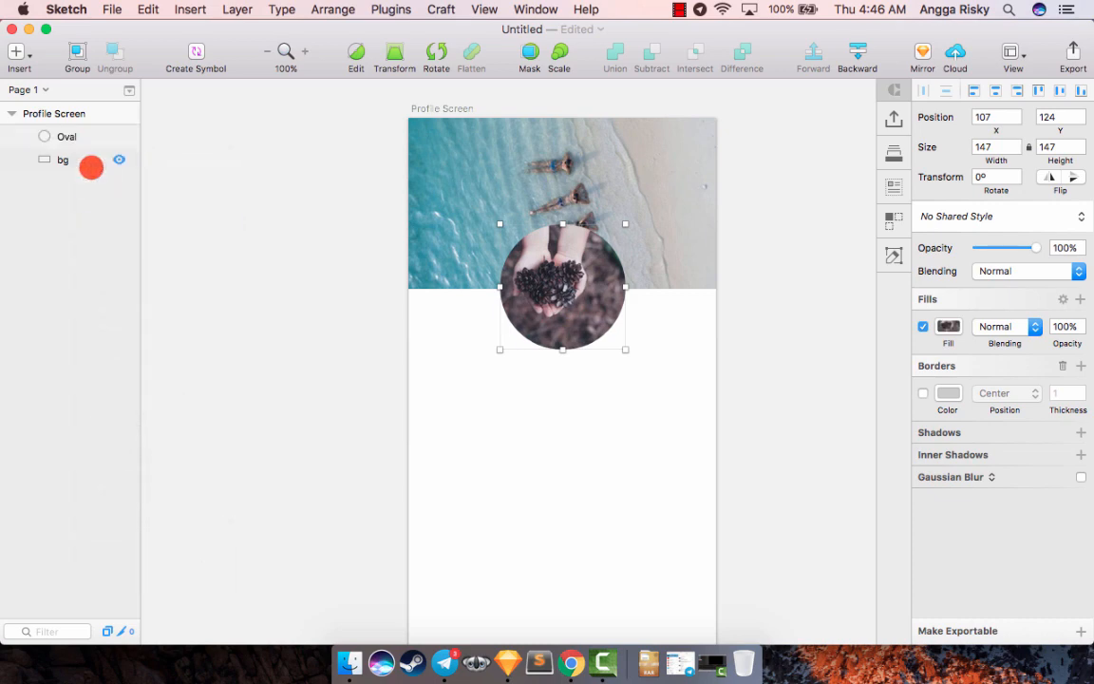
left_click(73, 159)
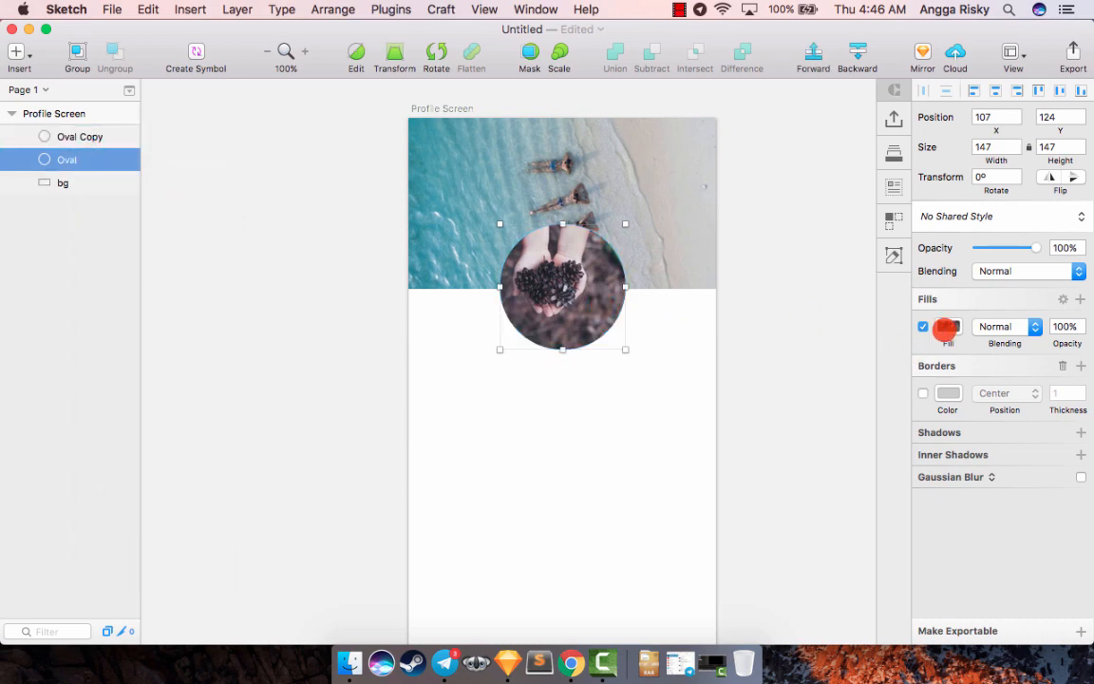
left_click(952, 327)
left_click(935, 367)
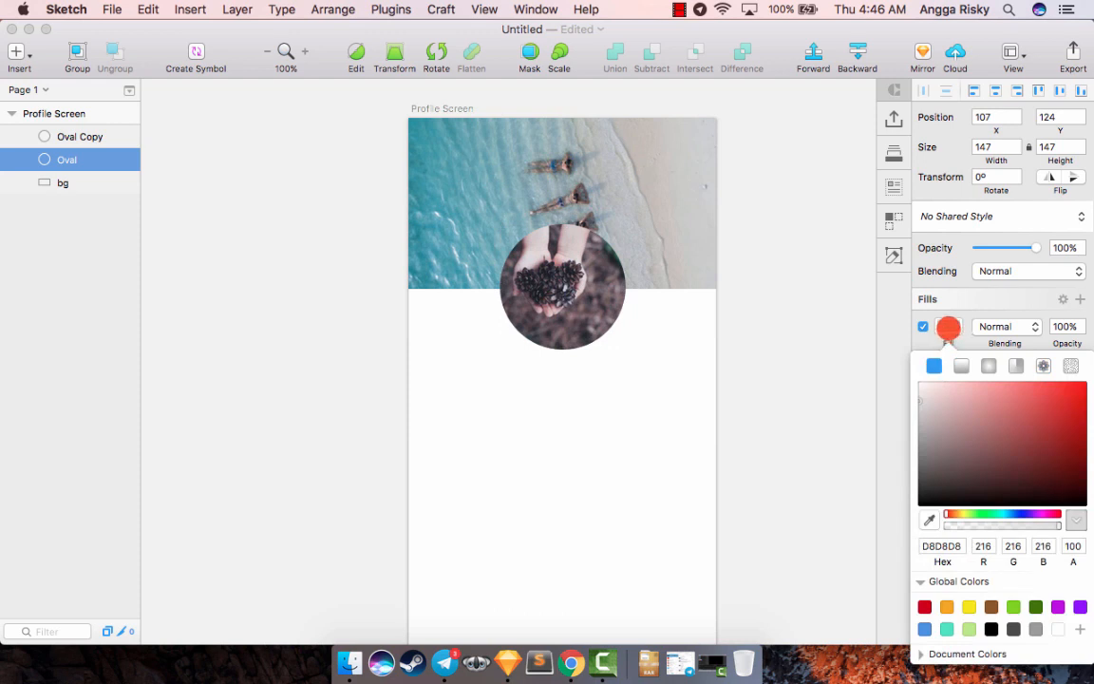
left_click(946, 626)
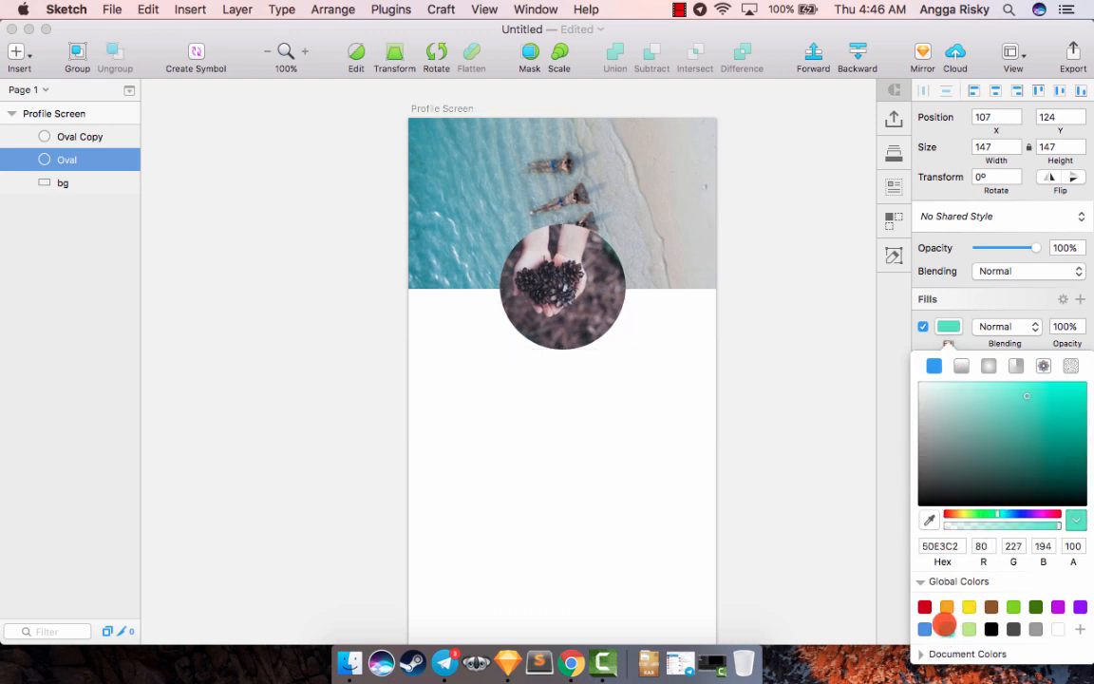
left_click(937, 327)
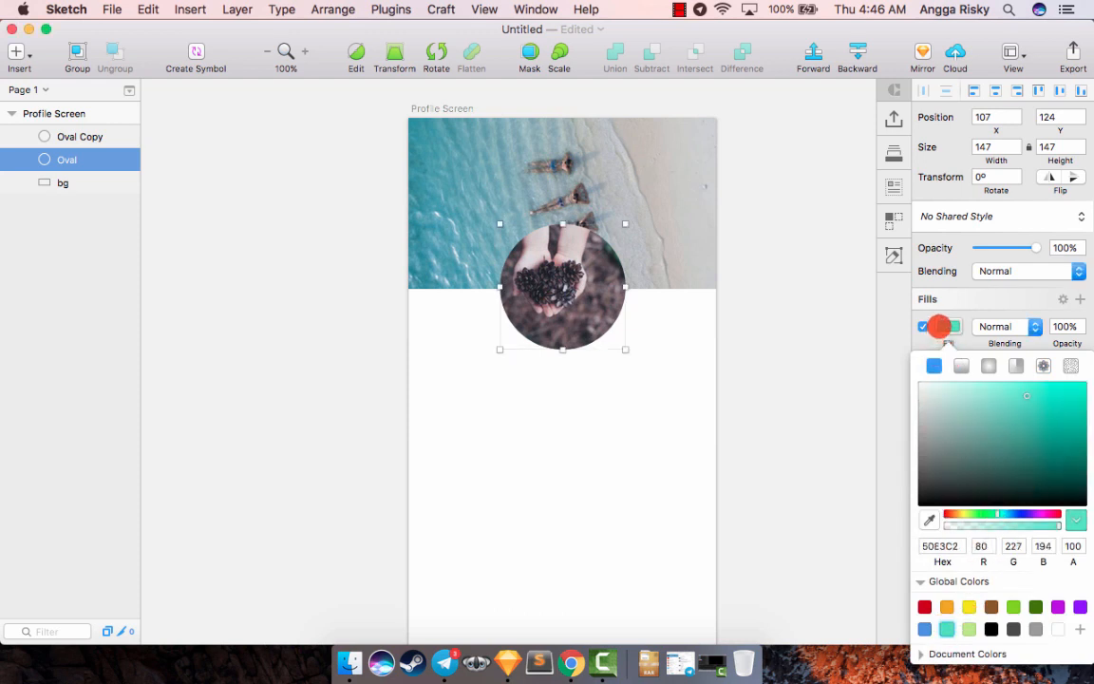
- Move the lower circle down to Y 131 and change its fill to blue 506FE3
key("shift+Down")
key("shift+Up")
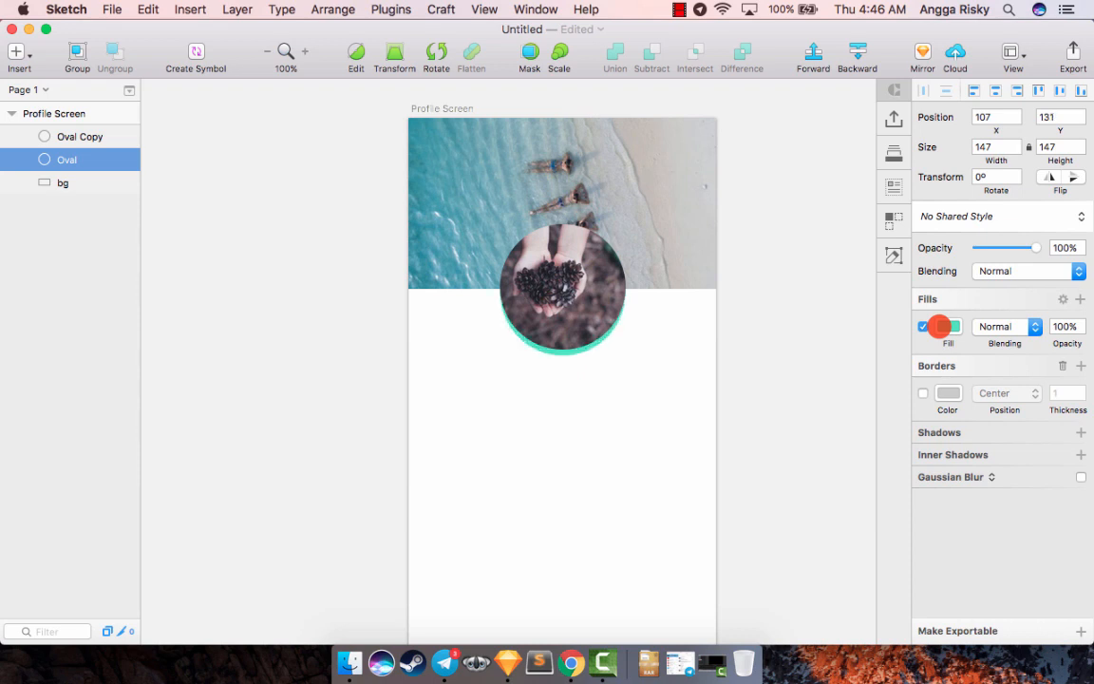
left_click(960, 325)
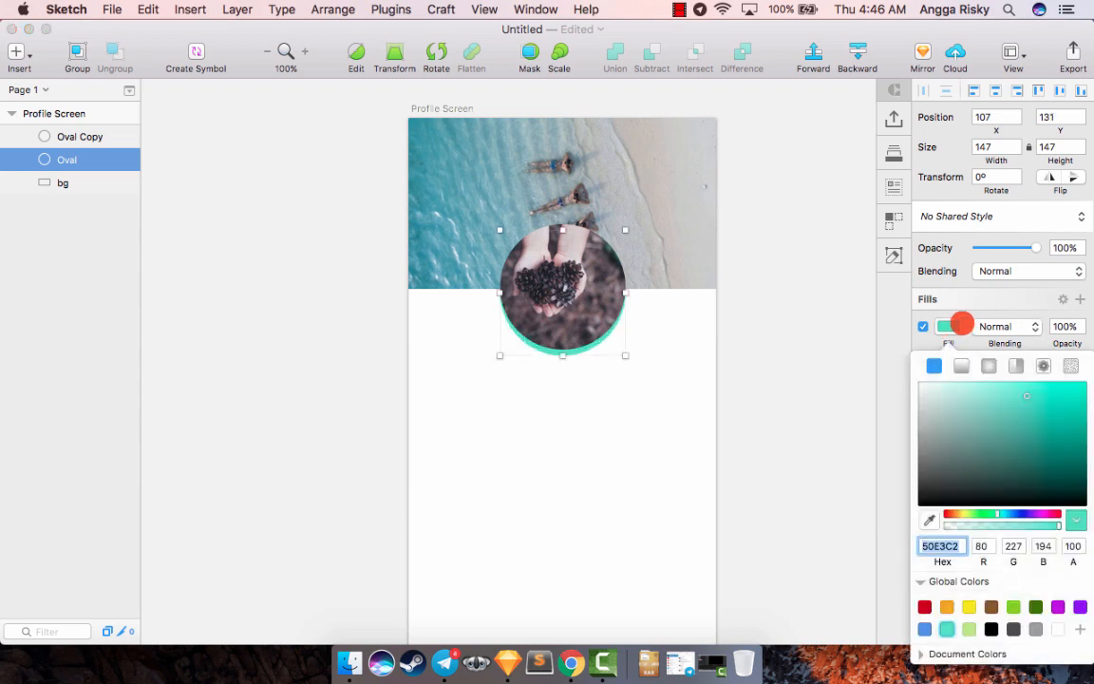
left_click_drag(1002, 513, 1017, 513)
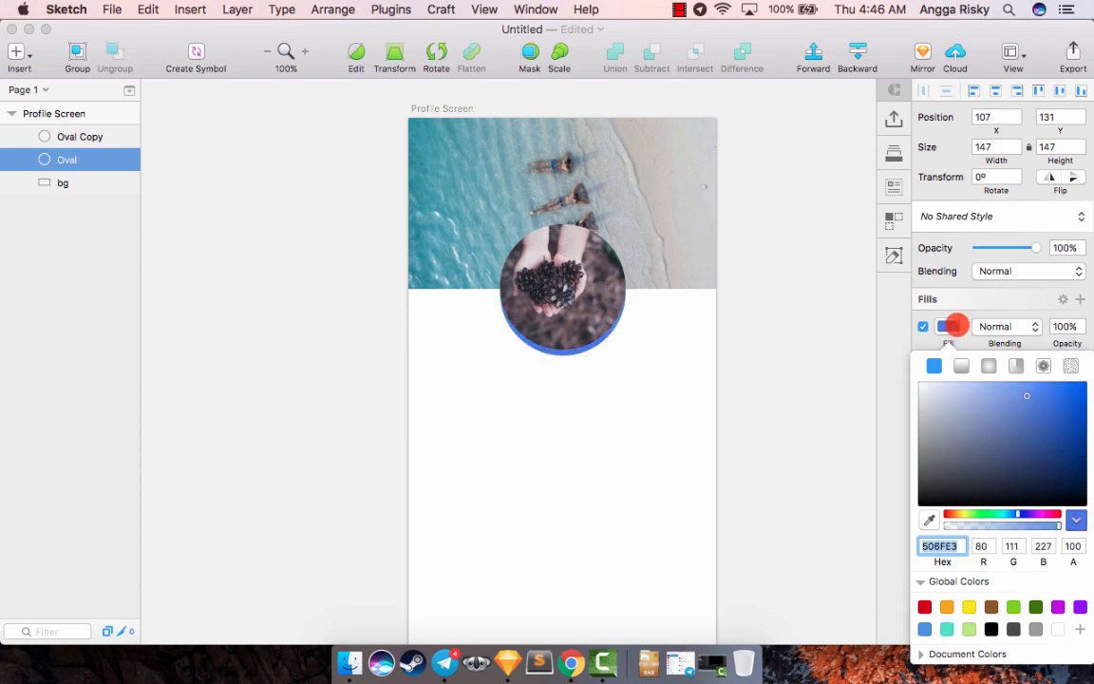
left_click(951, 325)
left_click(799, 354)
scroll(799, 354, "down", 2)
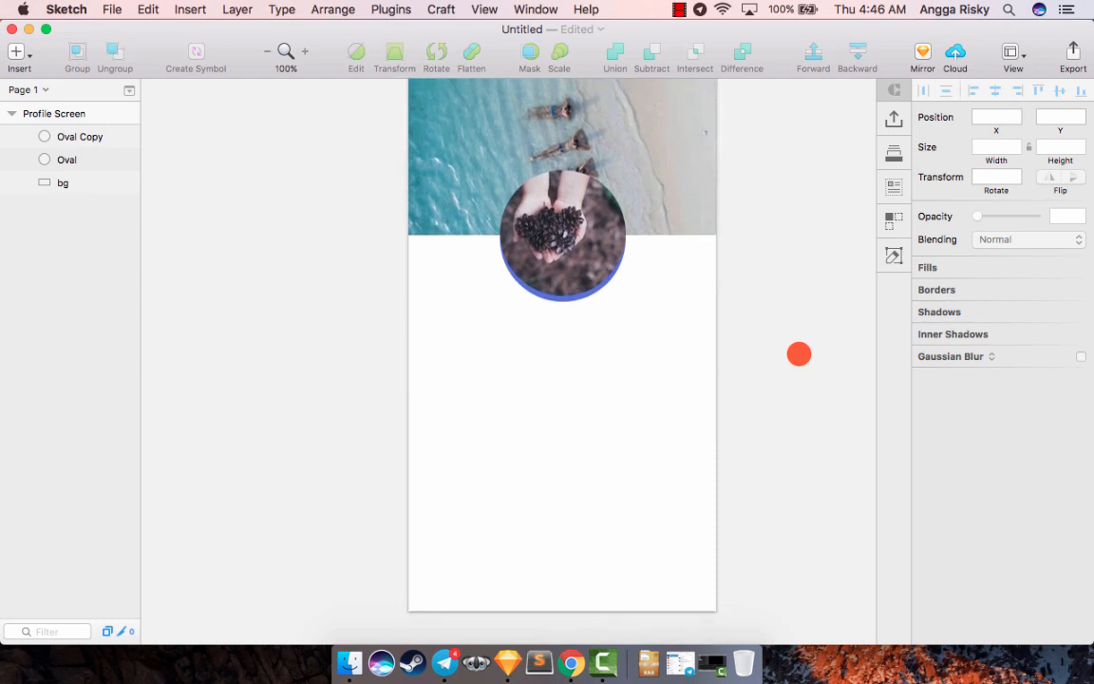
scroll(799, 354, "up", 3)
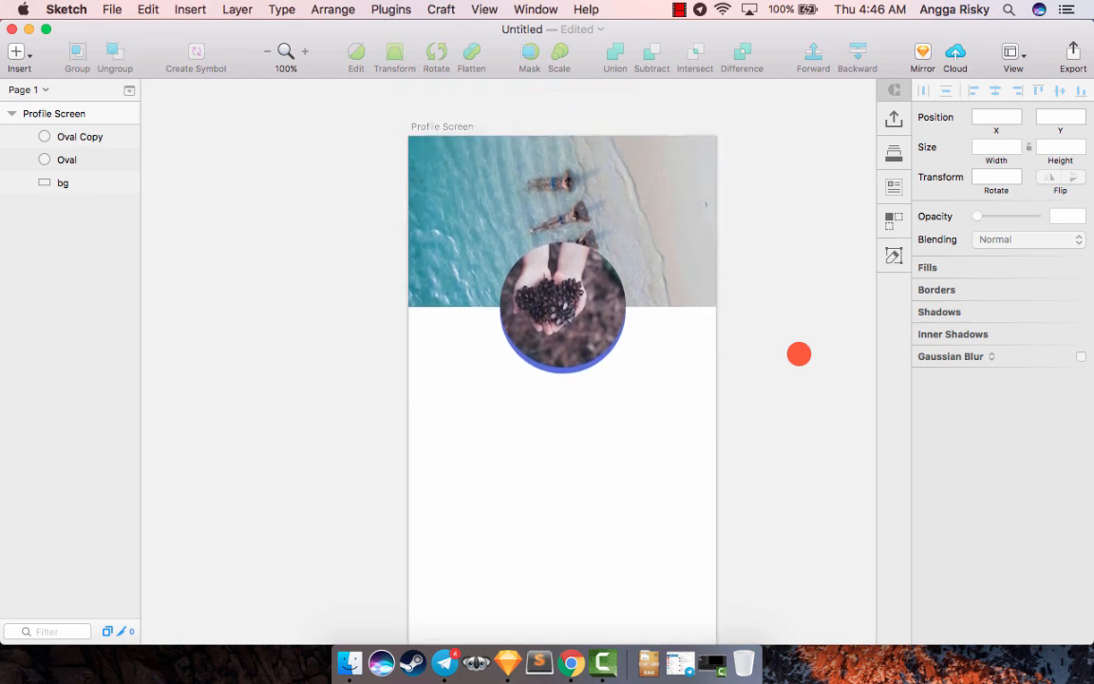
- Group the two circles and name the group "picture"
left_click(564, 312)
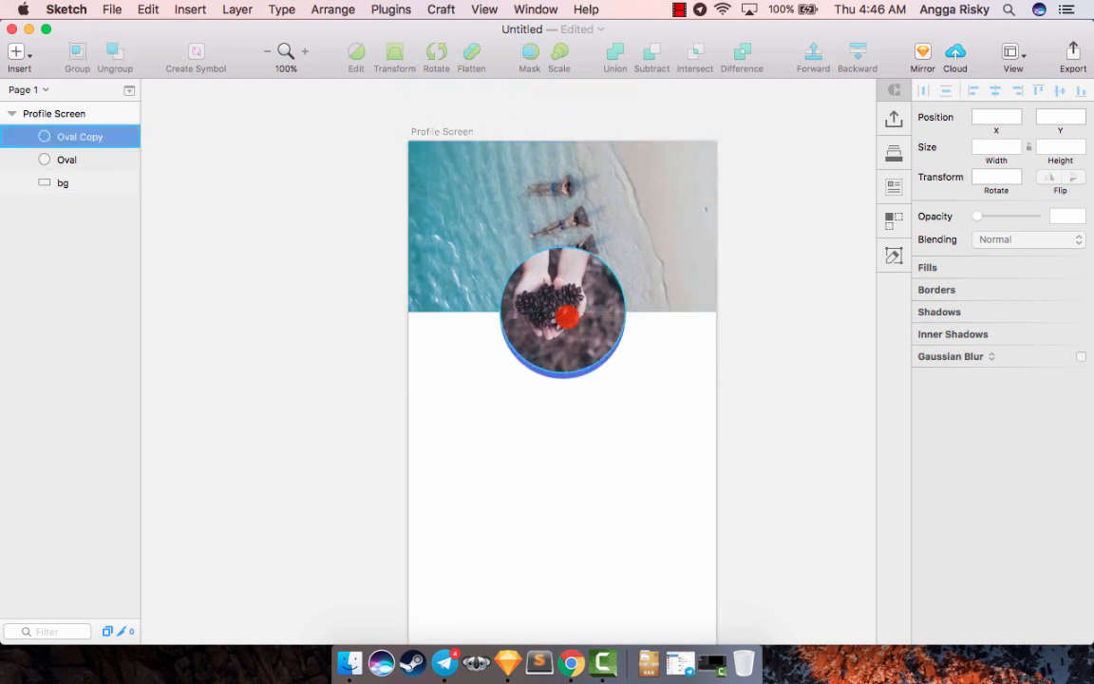
left_click(62, 158, "shift")
key("super+g")
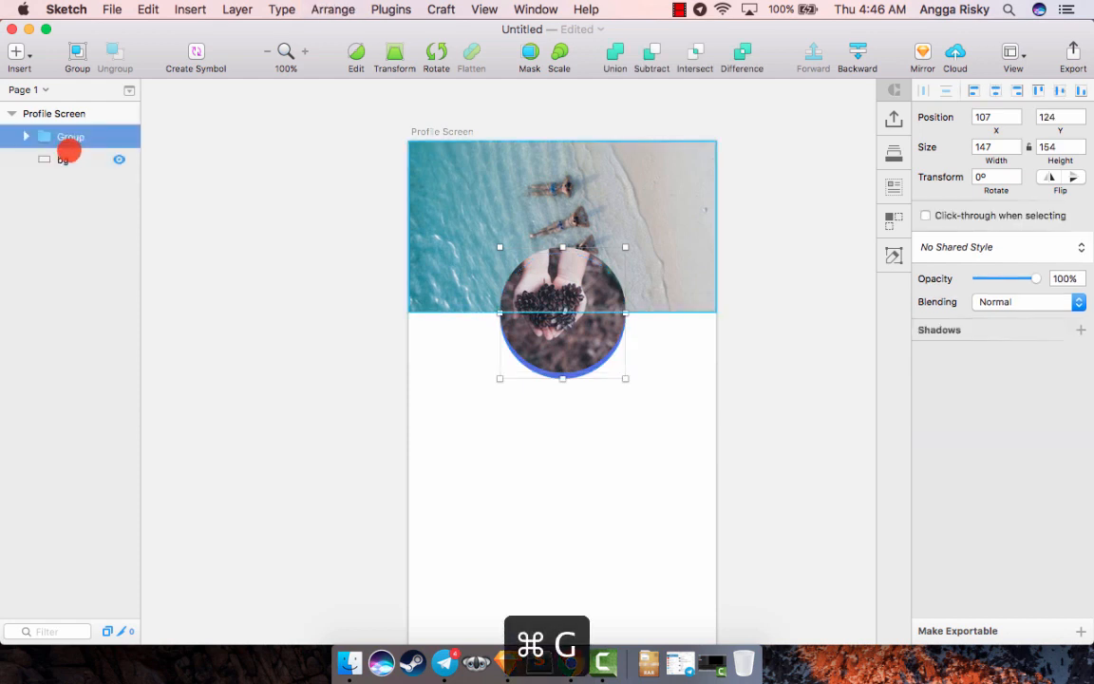
double_click(70, 138)
type("picture")
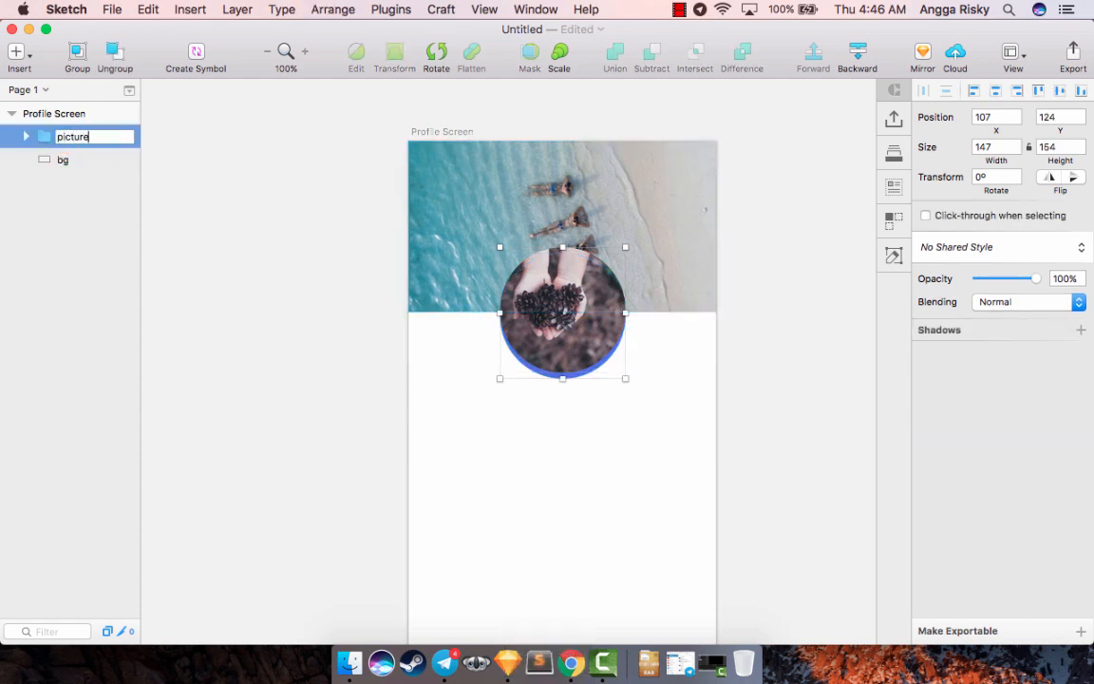
key("Return")
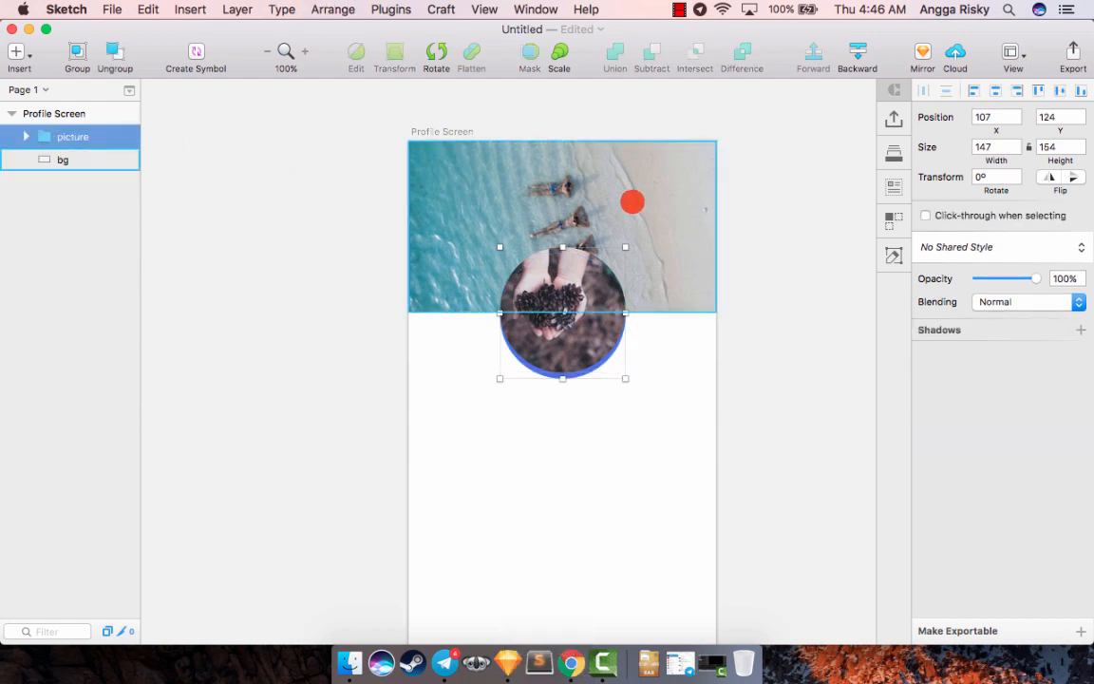
- Try scaling the picture group to 70% from its center
key("super+k")
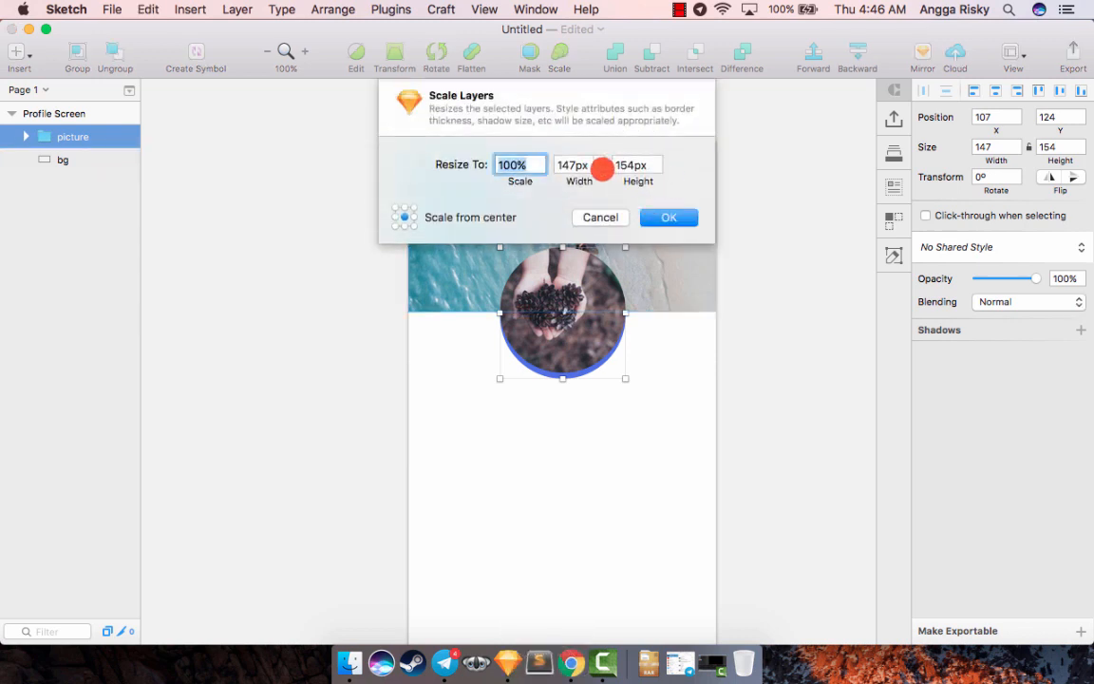
type("70")
key("Return")
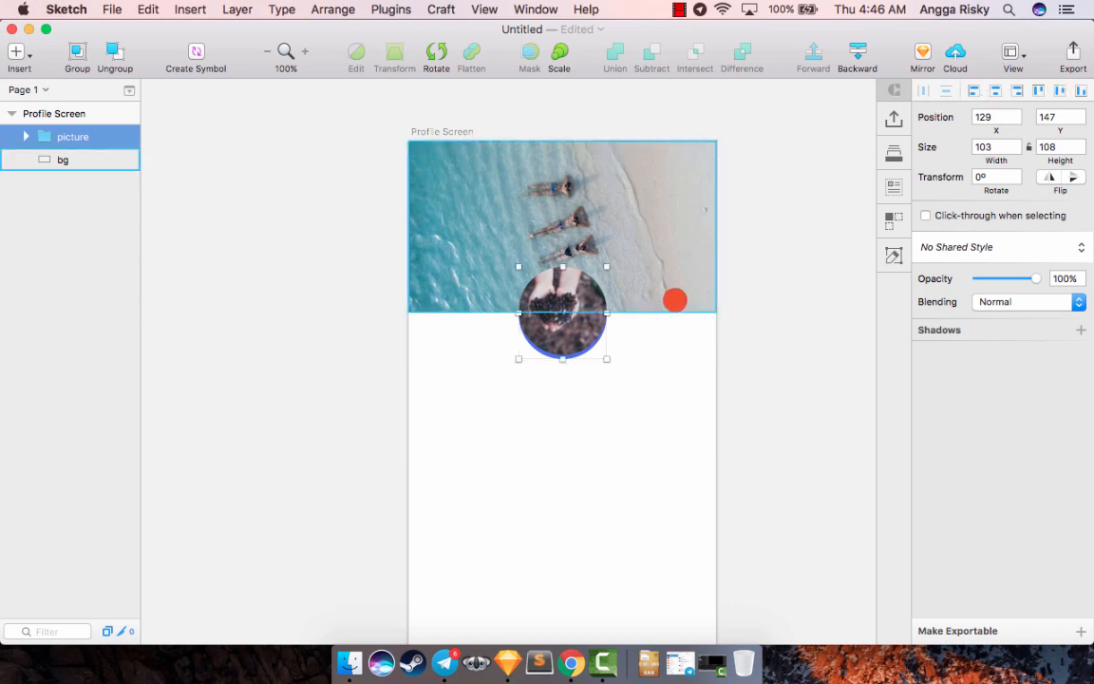
key("super+z")
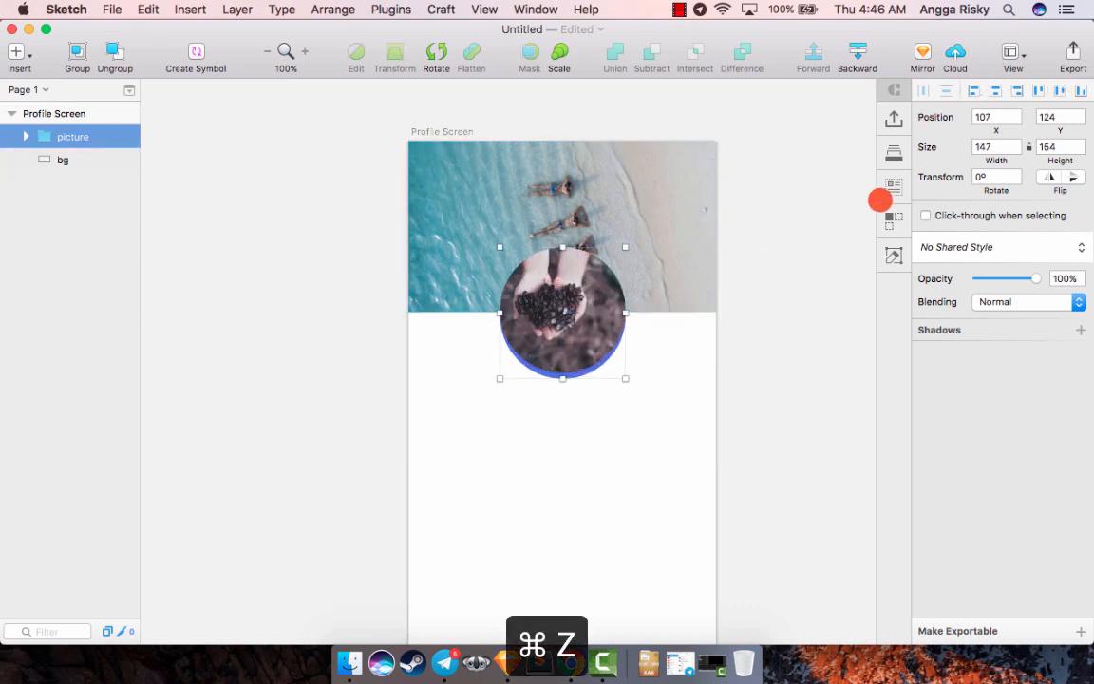
- Scale the picture group to 80% from its center
scroll(782, 264, "down", 2)
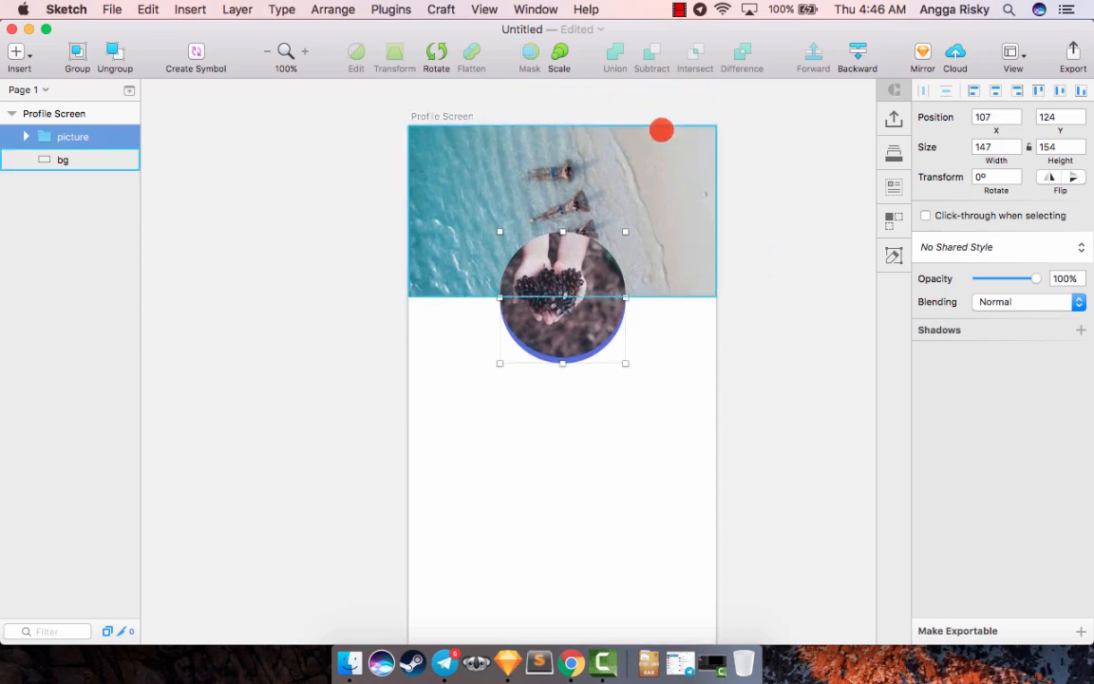
key("super+k")
type("80%")
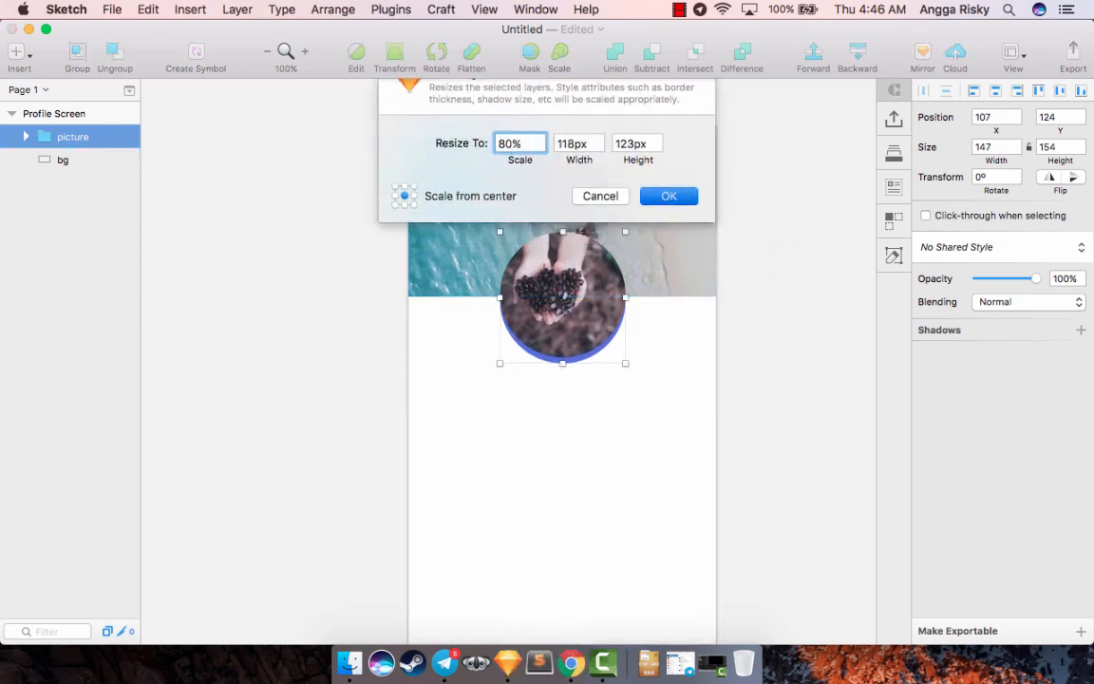
key("Return")
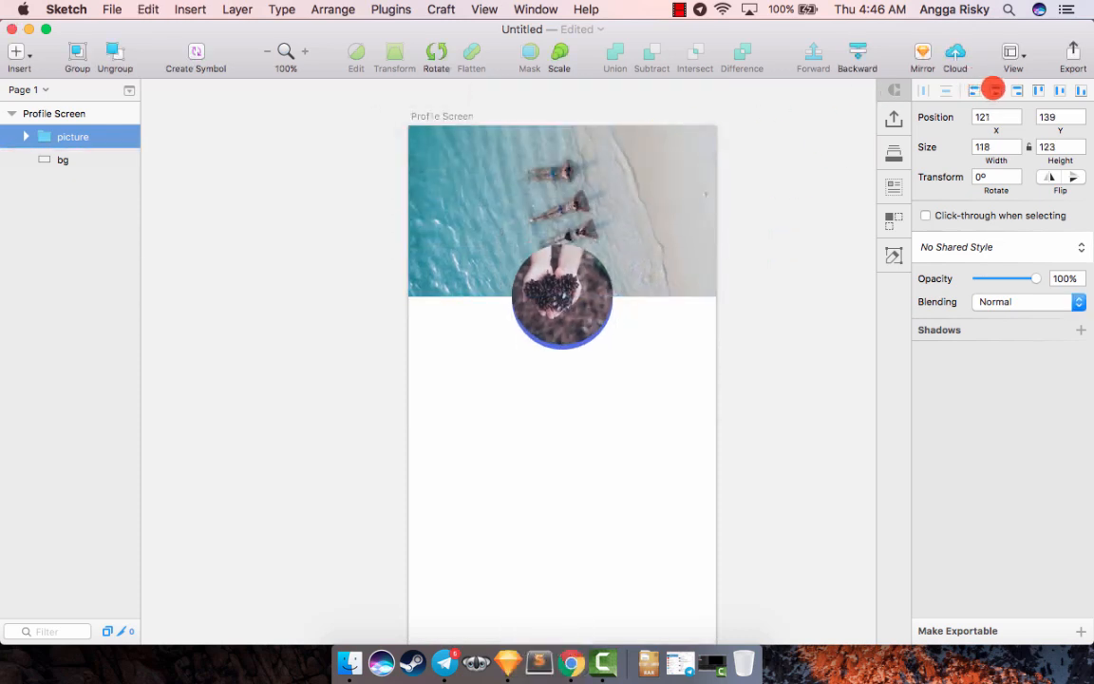
left_click(792, 203)
scroll(792, 205, "down", 3)
scroll(792, 203, "up", 2)
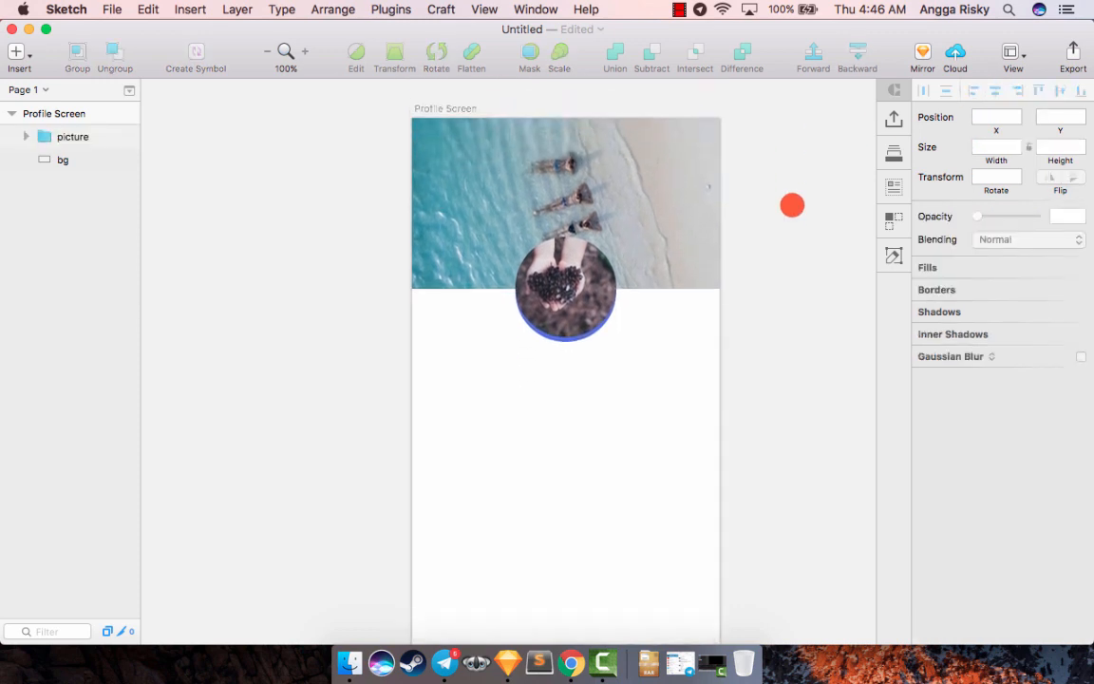
- Replace the photo in the picture group's upper circle with another one from the Craft Kids photo set
left_click(633, 174)
scroll(676, 185, "down", 2)
left_click(584, 235)
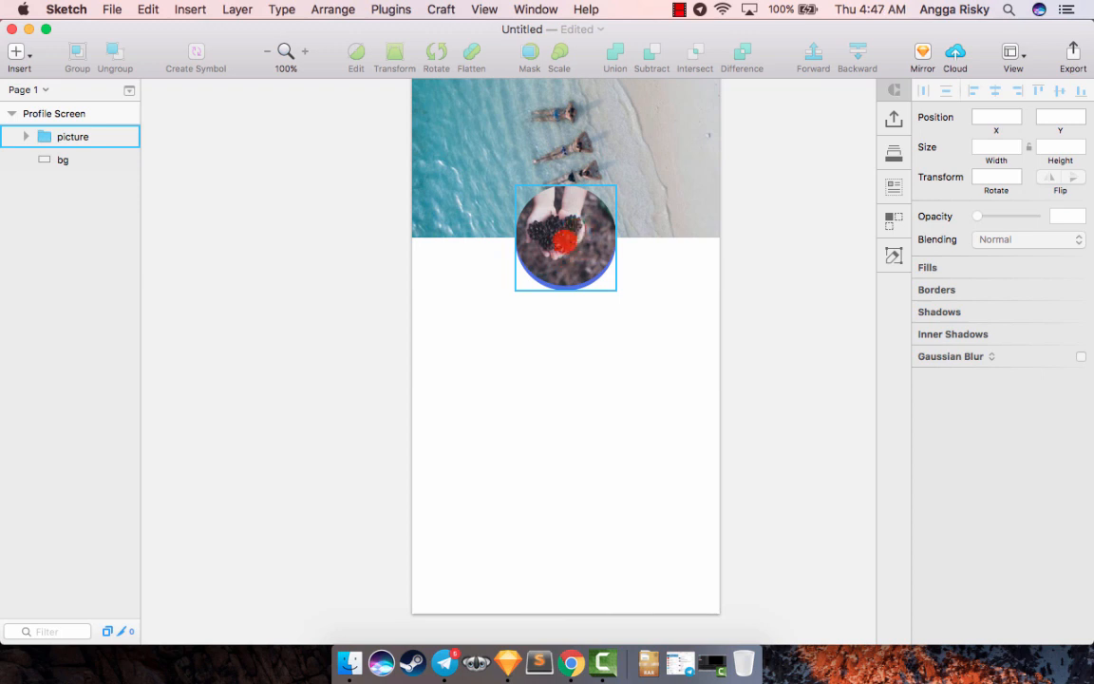
double_click(521, 209)
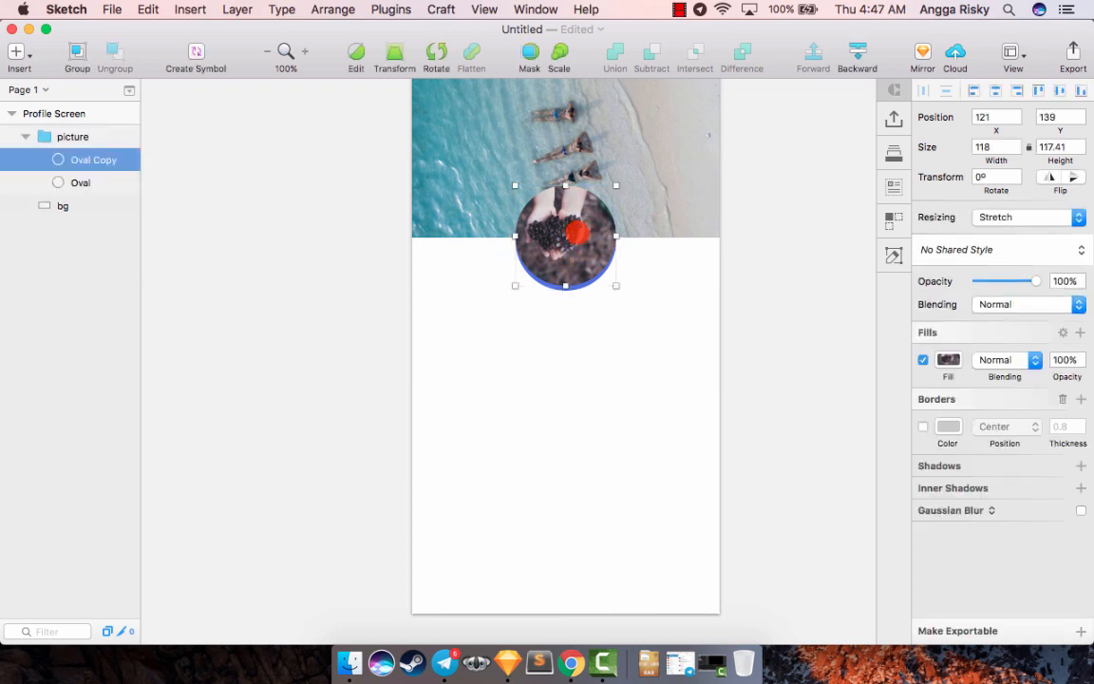
left_click(893, 187)
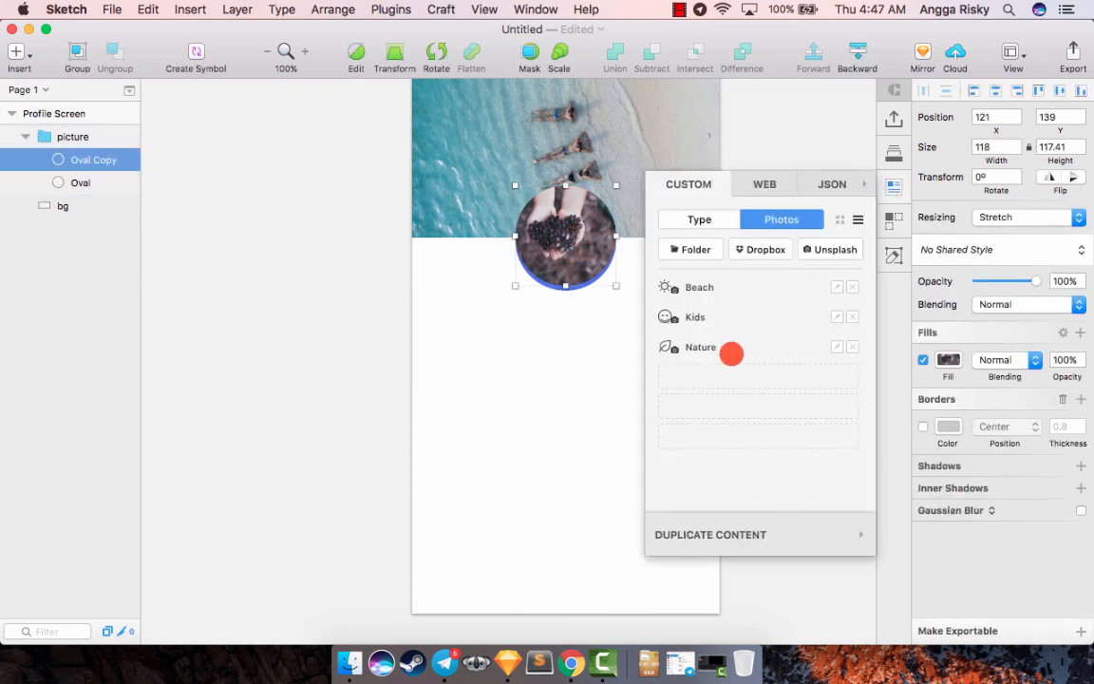
left_click(693, 321)
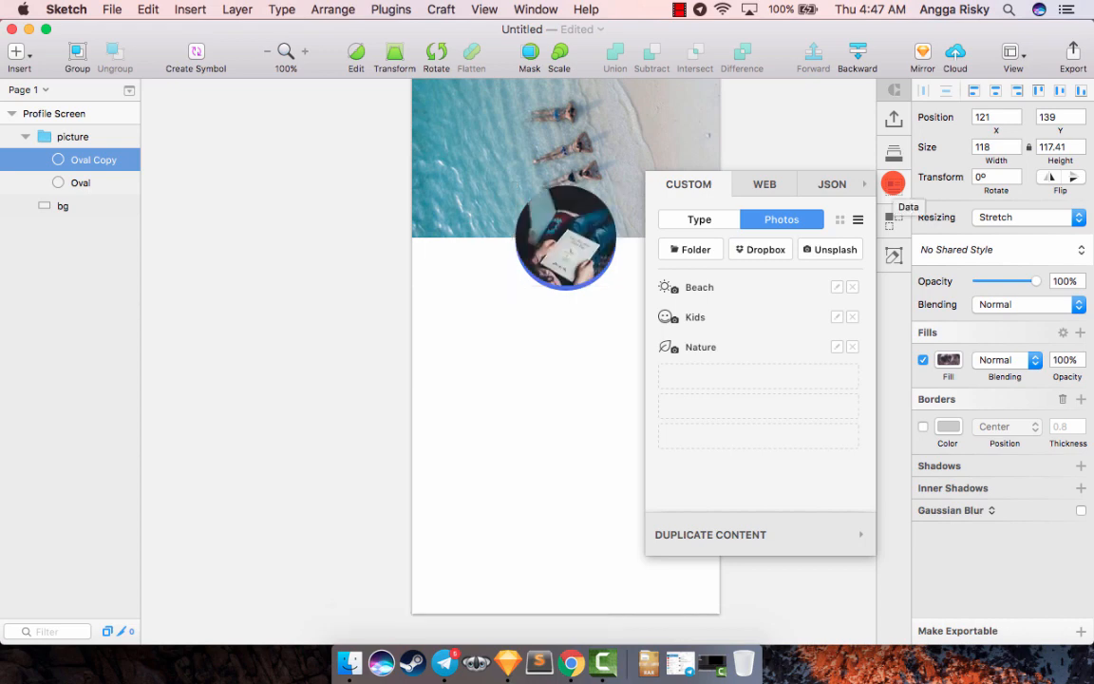
left_click(893, 183)
scroll(771, 183, "up", 3)
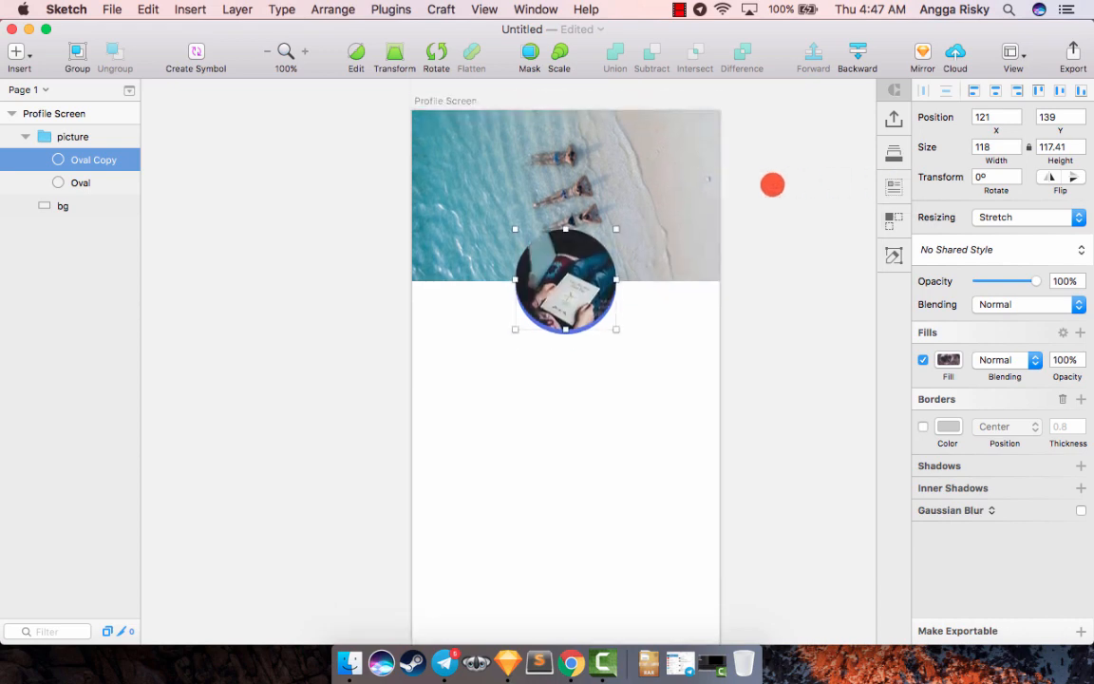
left_click(772, 183)
- Duplicate the bg layer and rename the copy as "overlay"
left_click(567, 193)
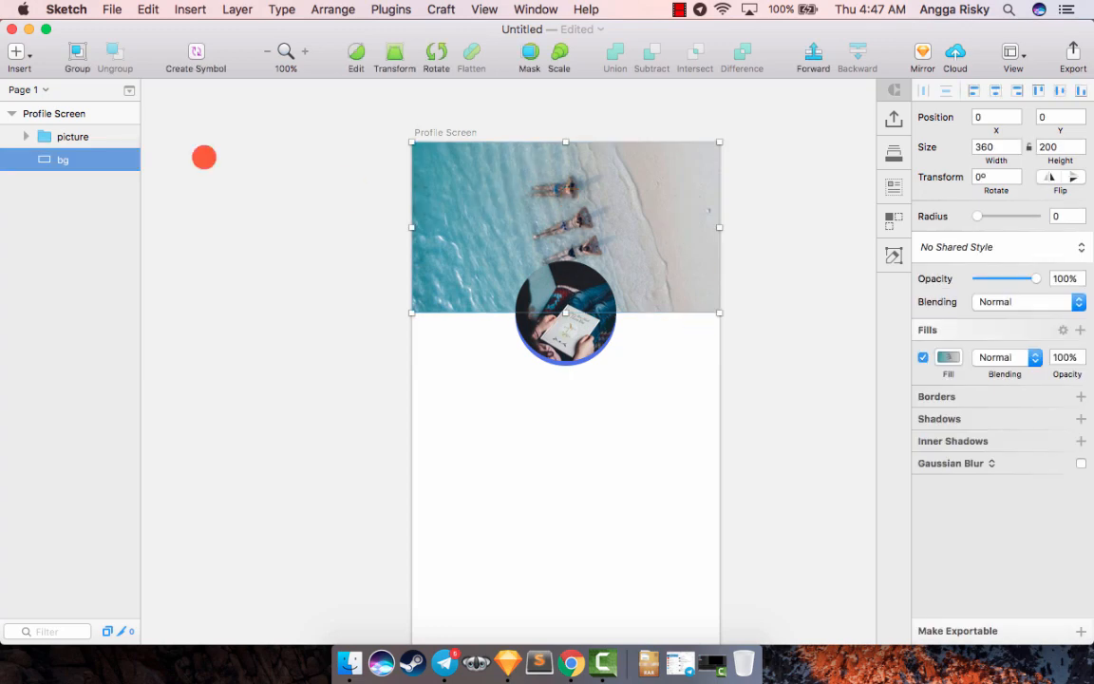
right_click(63, 162)
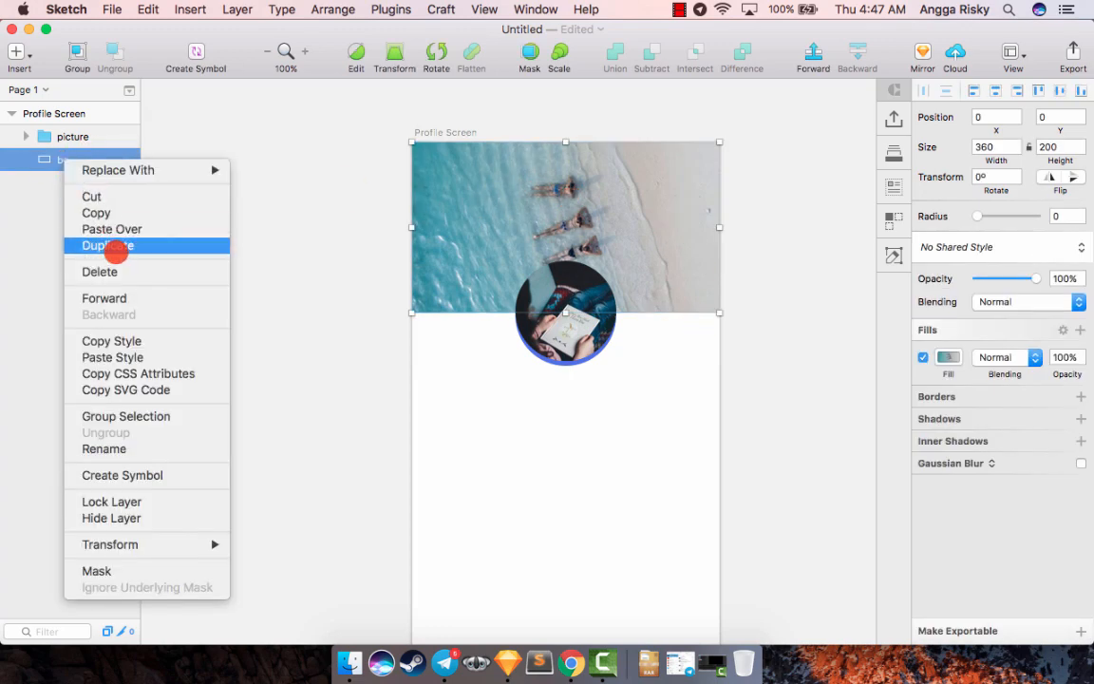
left_click(115, 251)
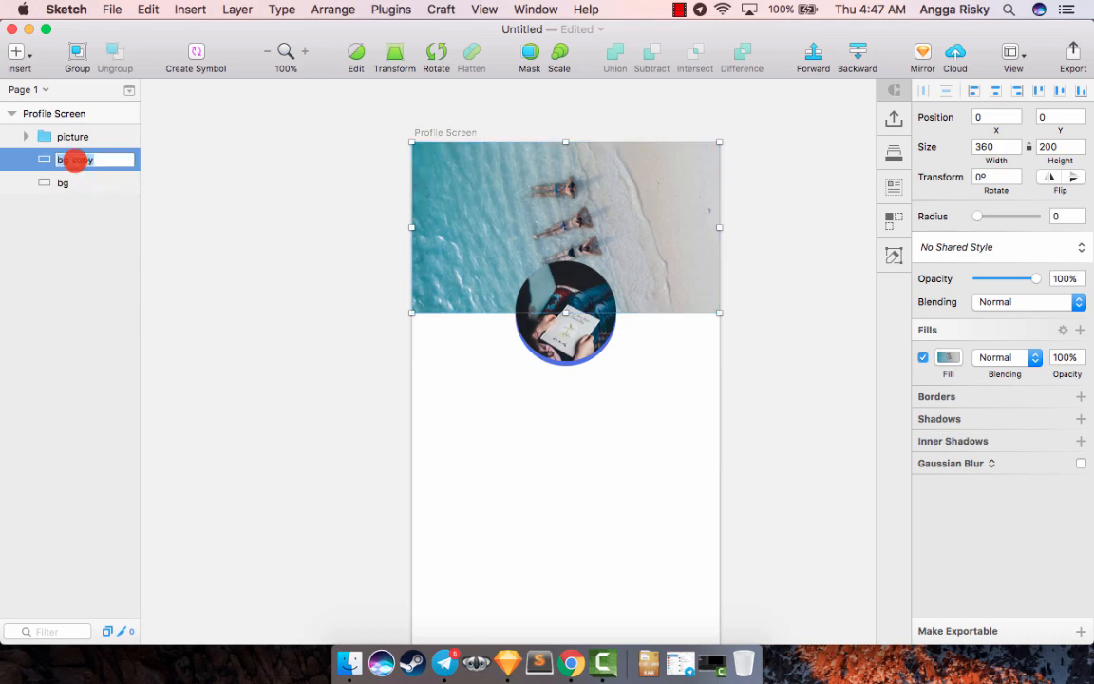
key("Return")
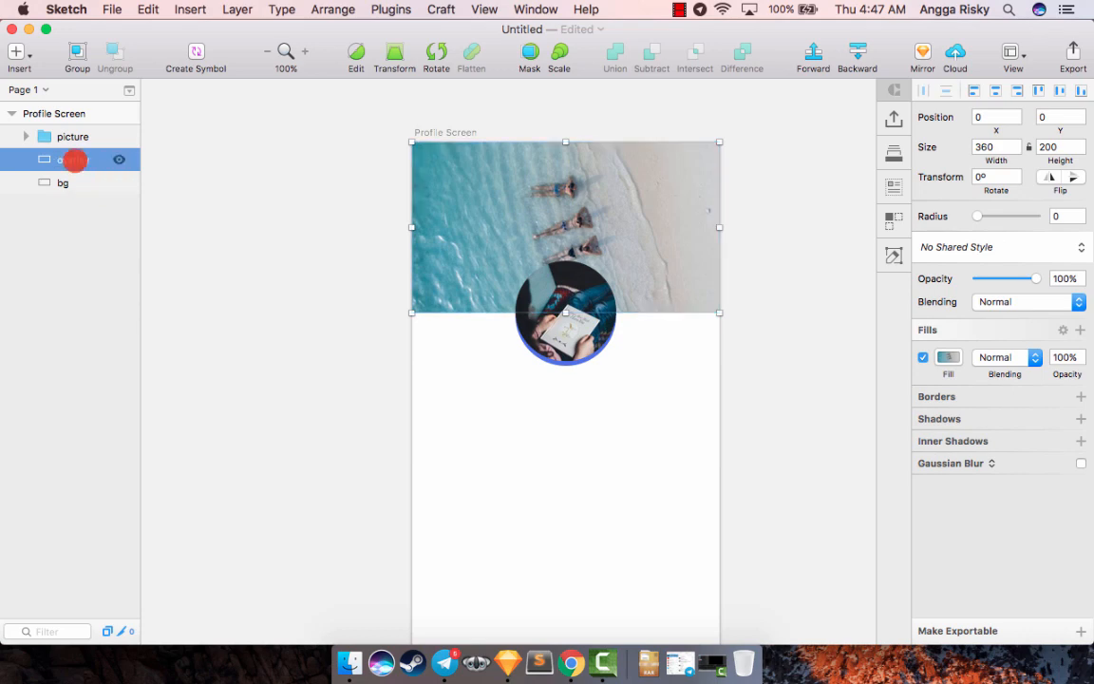
- Change the overlay layer's fill to a linear gradient and sample the picture's blue edge, 506FE3, as its start color
left_click(948, 352)
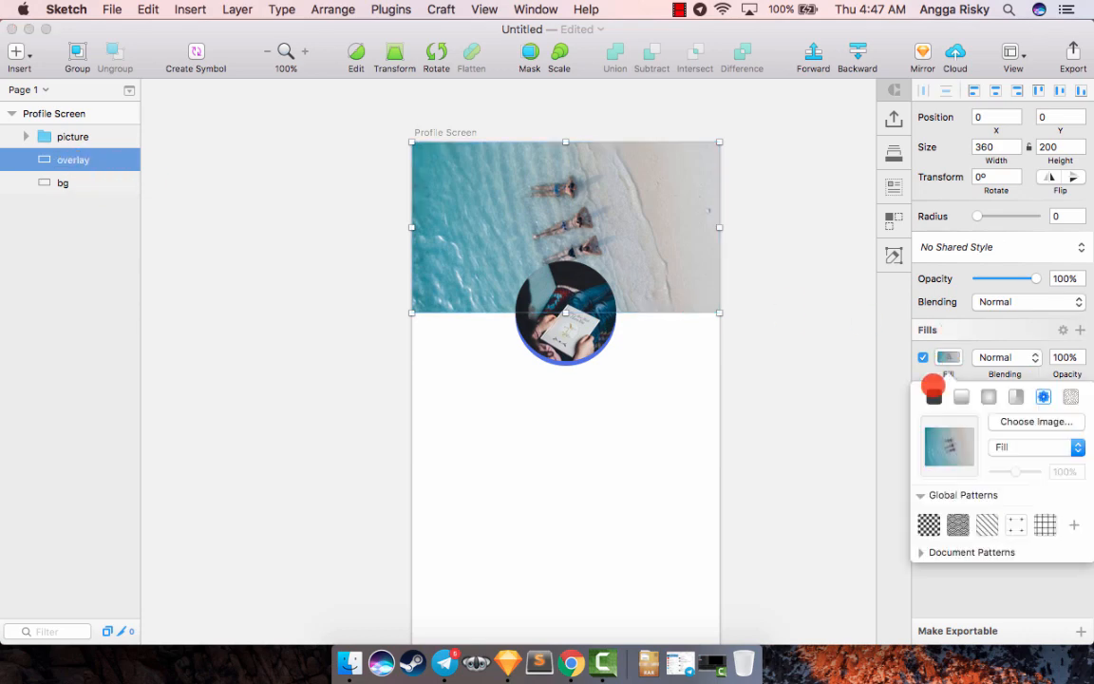
left_click(961, 391)
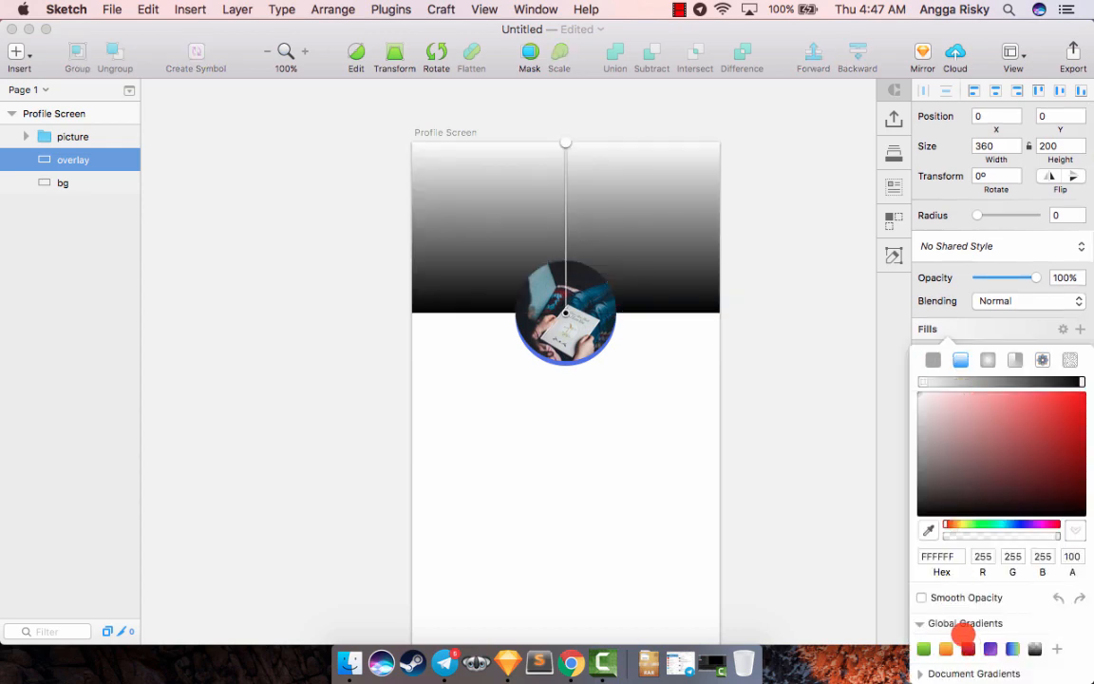
left_click(929, 530)
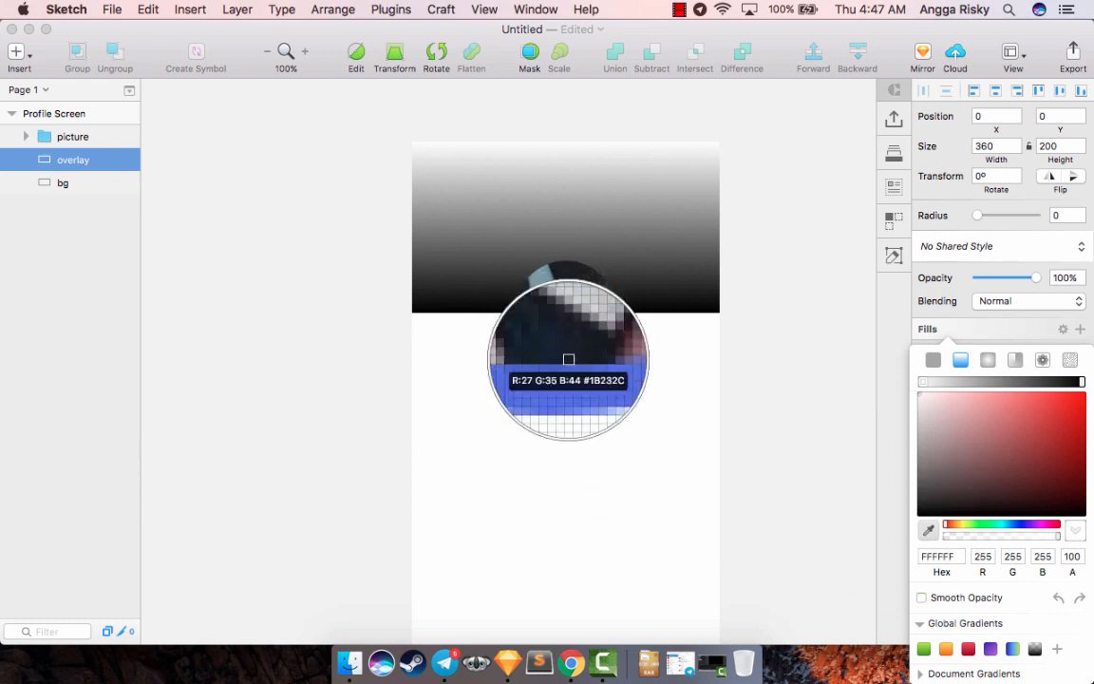
left_click(570, 362)
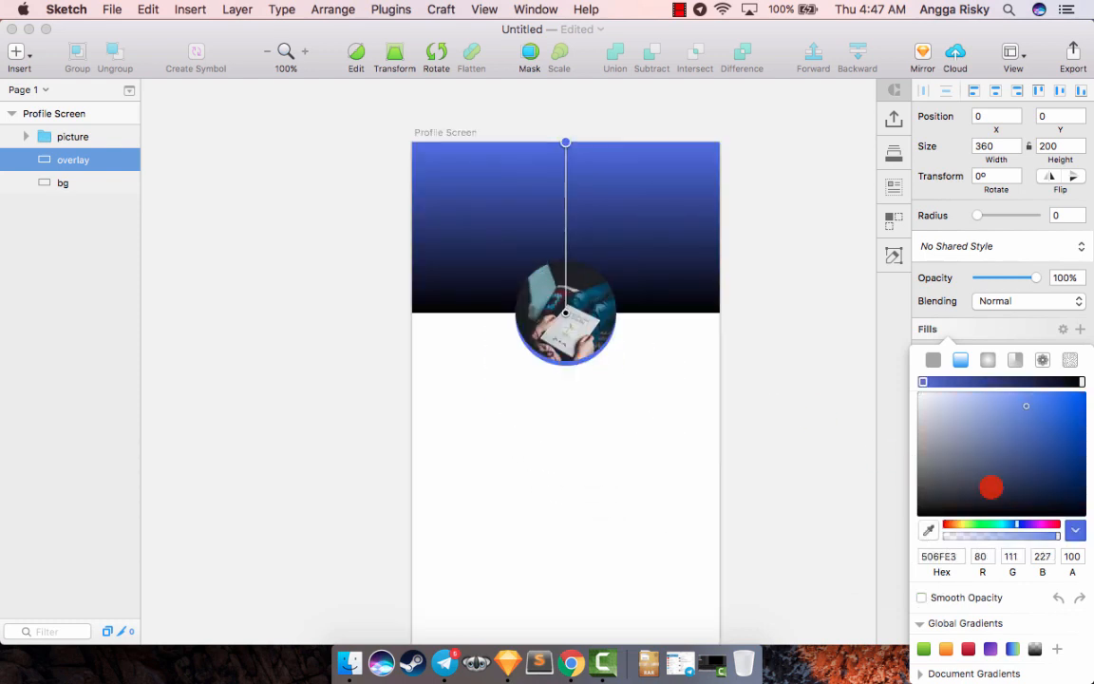
- Set the overlay gradient's end color to teal 47C5C9 by sampling the overlay's blue and shifting its hue
left_click(1080, 382)
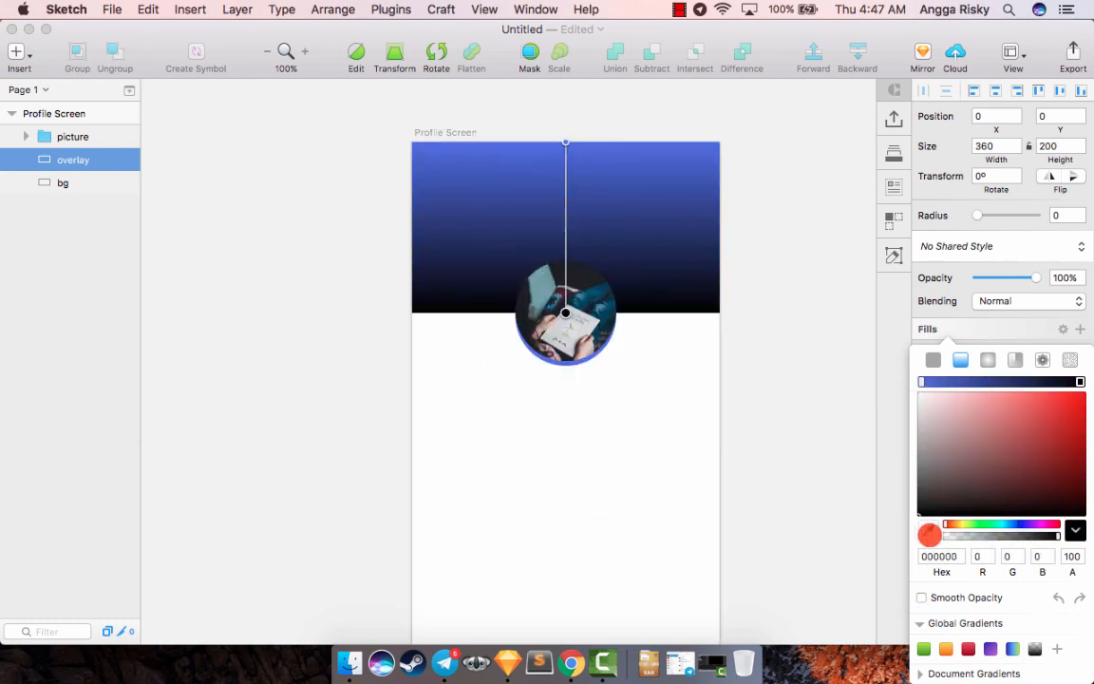
left_click(929, 534)
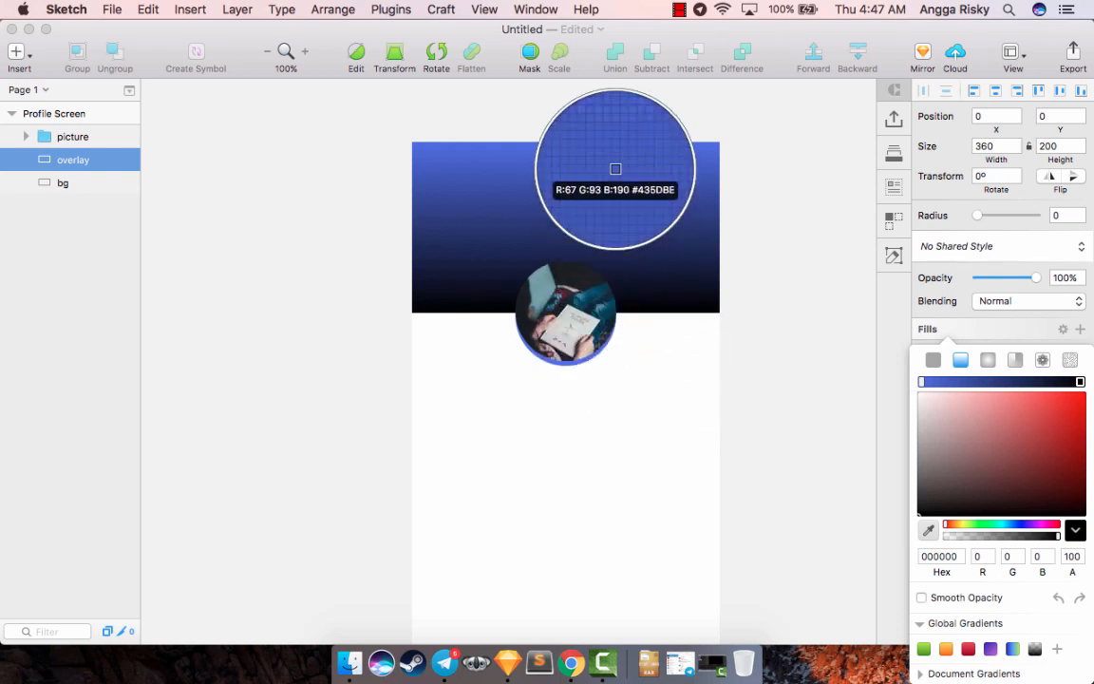
left_click(577, 163)
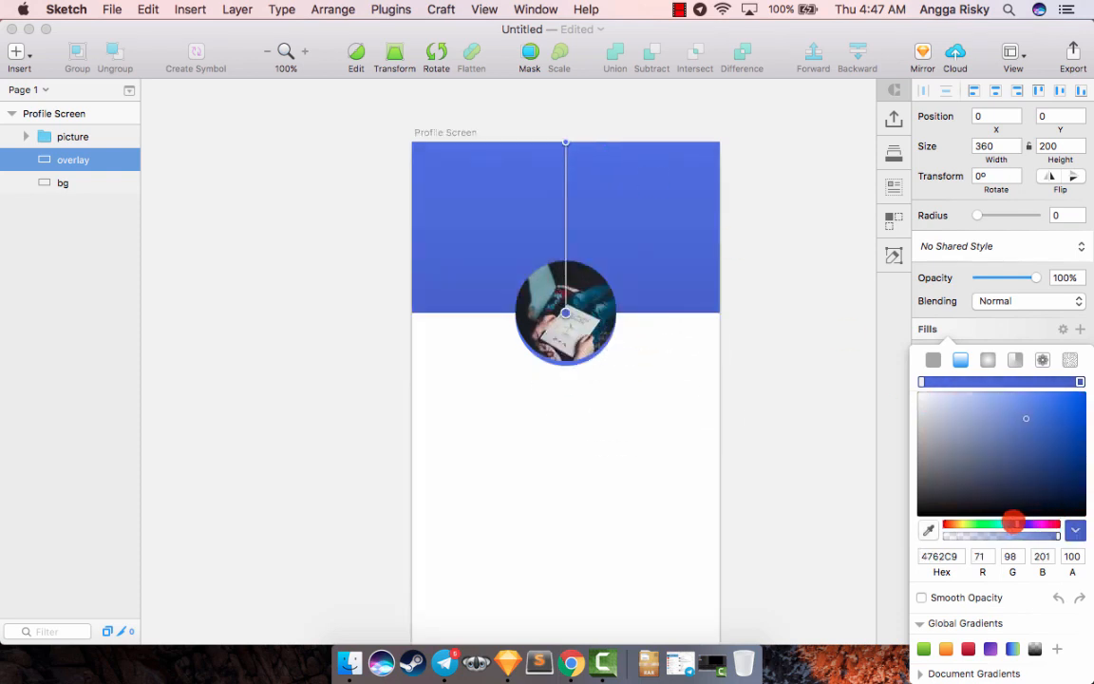
left_click_drag(1014, 523, 1002, 524)
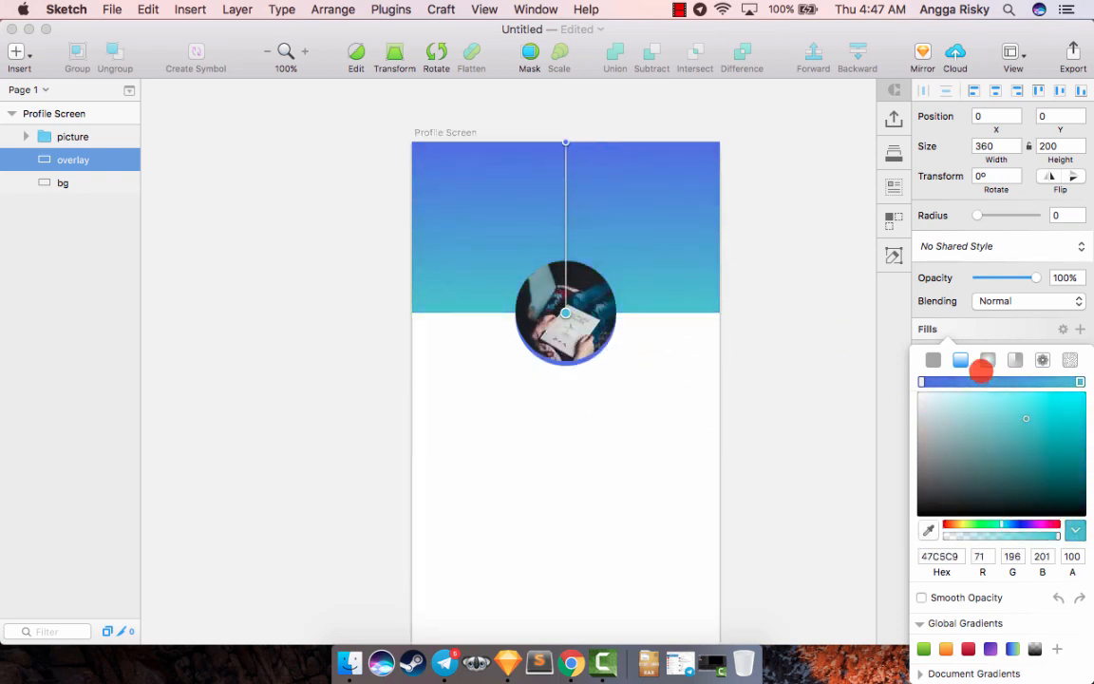
left_click(954, 329)
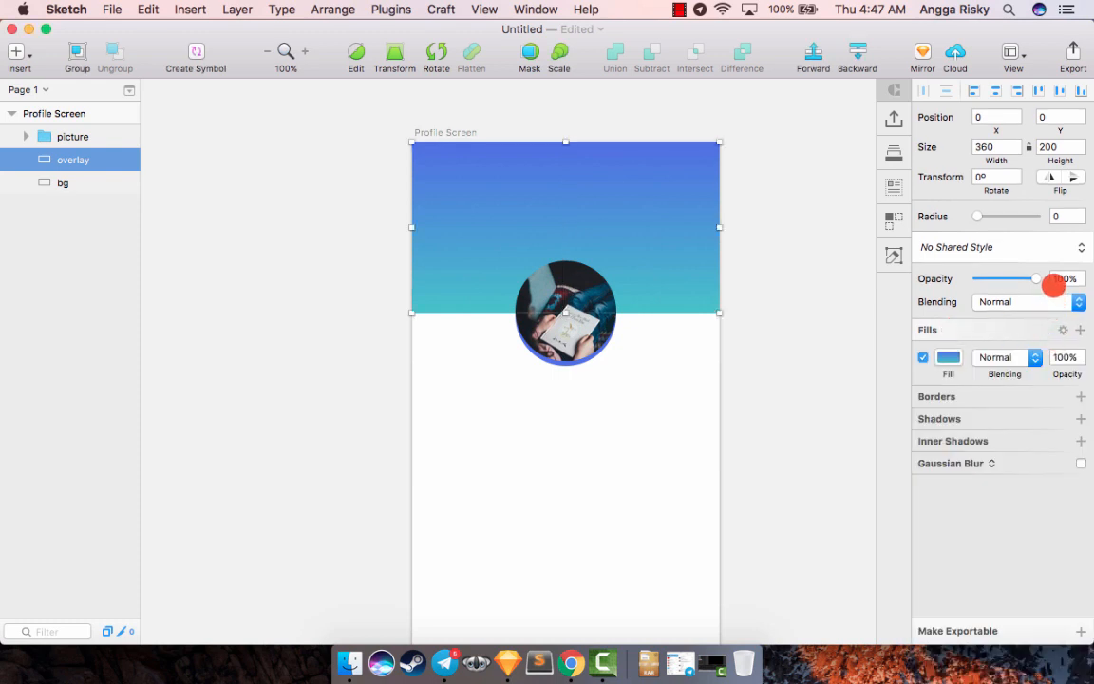
- Set the overlay layer's opacity to 64% so the header photo shows through
left_click_drag(1035, 281, 1015, 283)
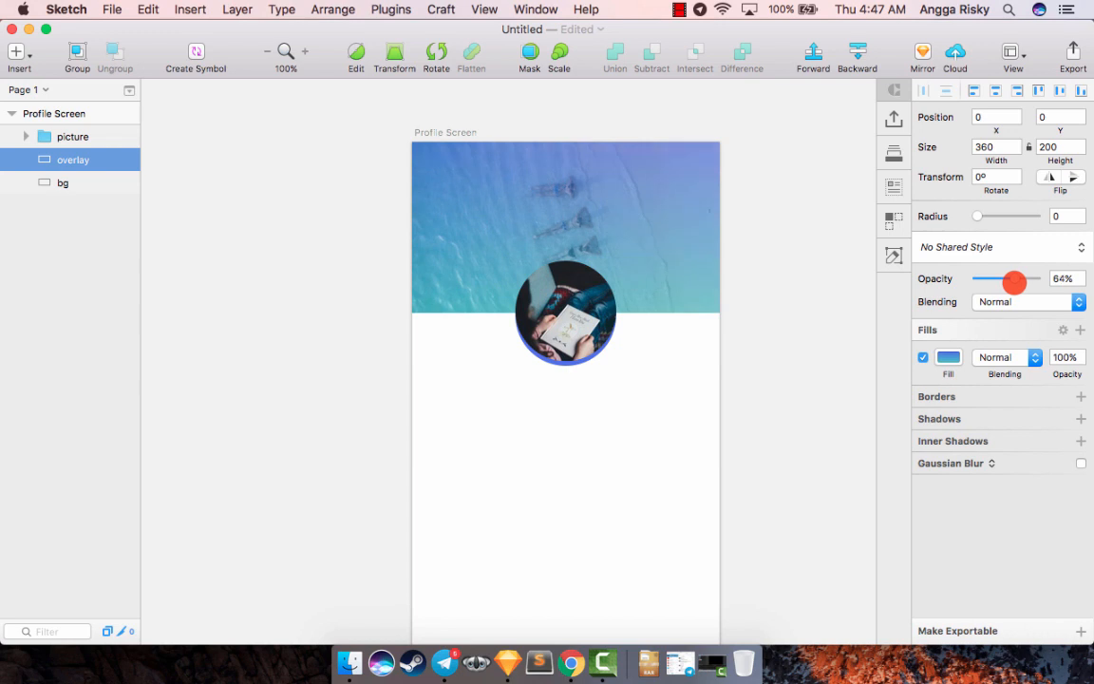
left_click(829, 276)
scroll(829, 276, "down", 2)
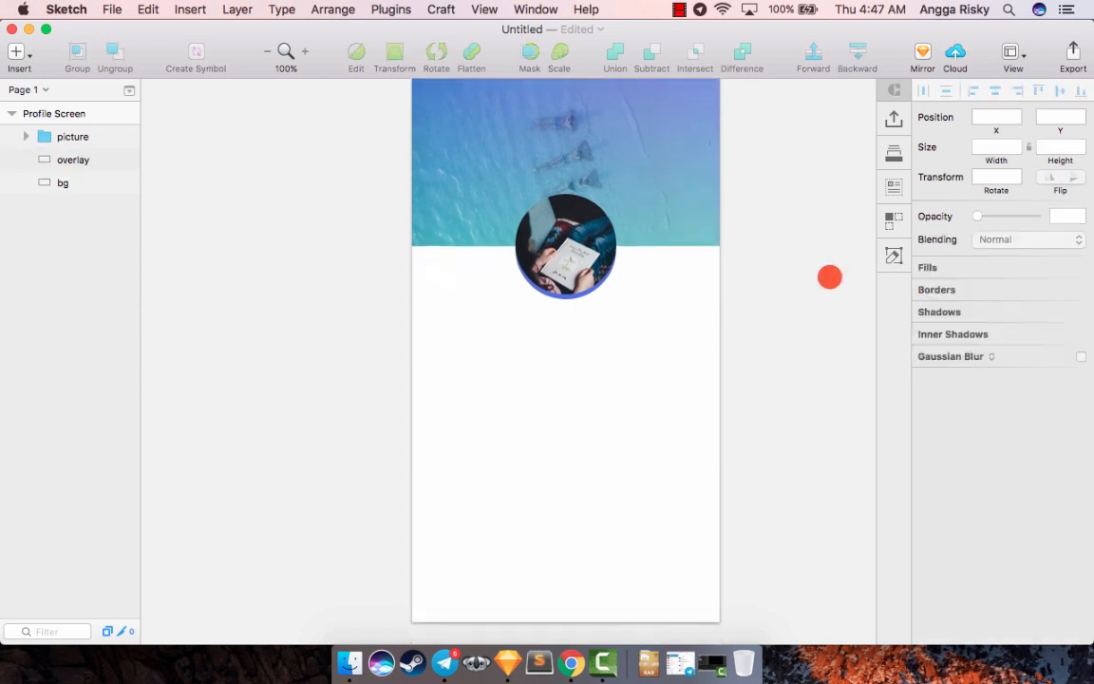
scroll(829, 277, "up", 1)
scroll(830, 277, "up", 1)
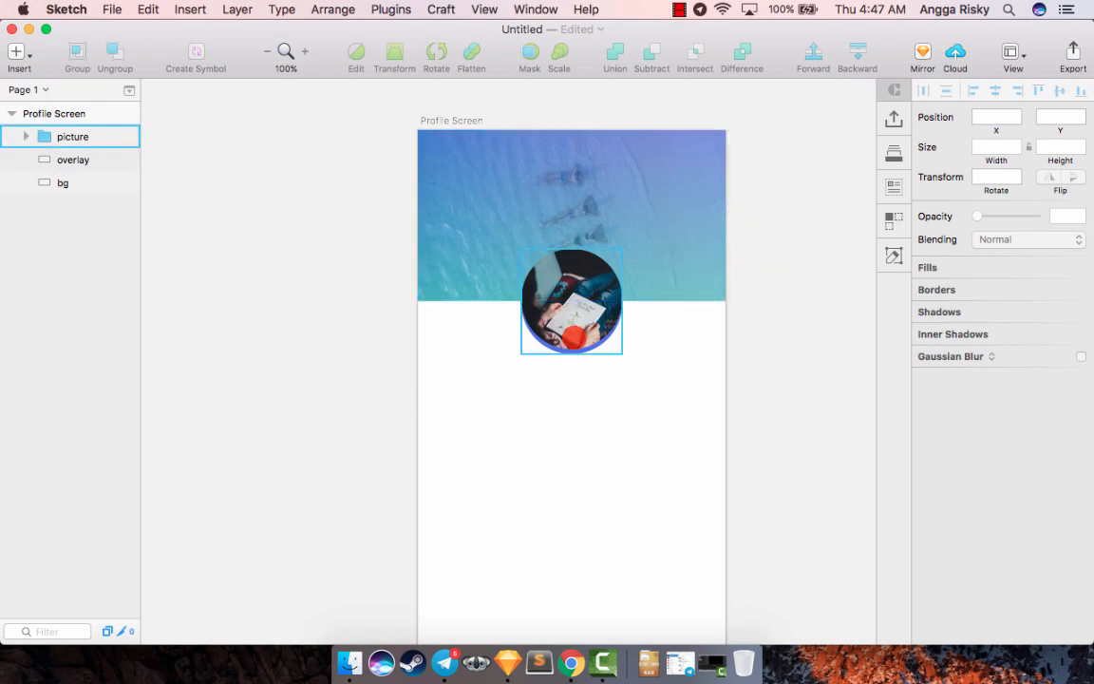
- Group the overlay and bg layers and name the group "cover"
left_click(72, 161)
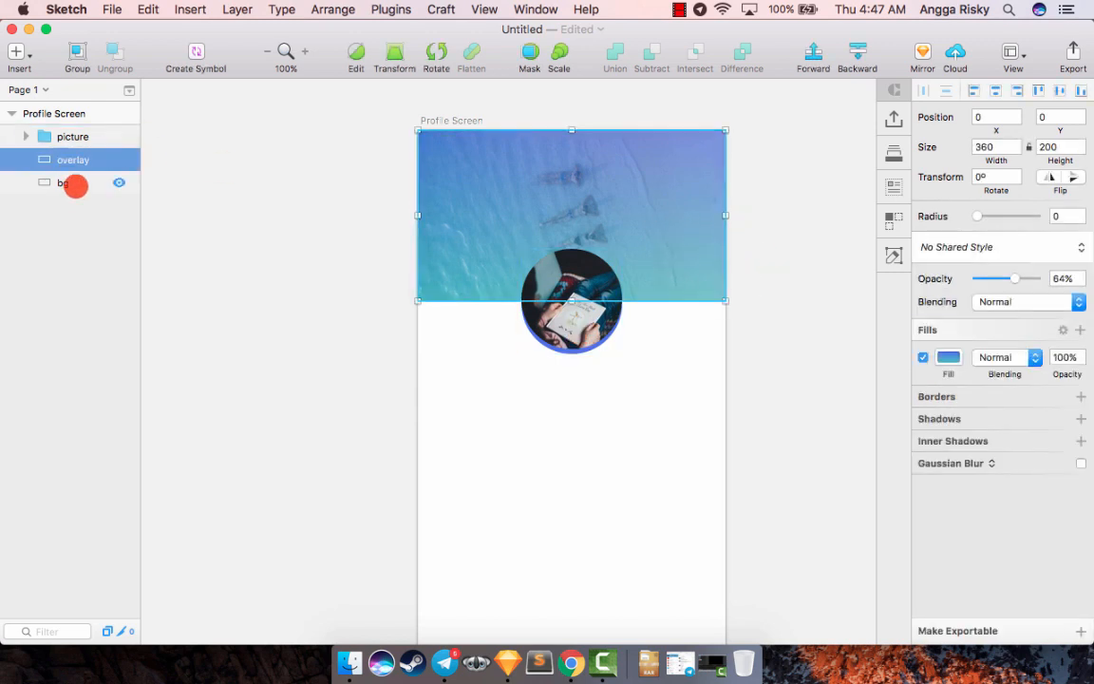
left_click(76, 183, "super")
key("super+g")
double_click(74, 161)
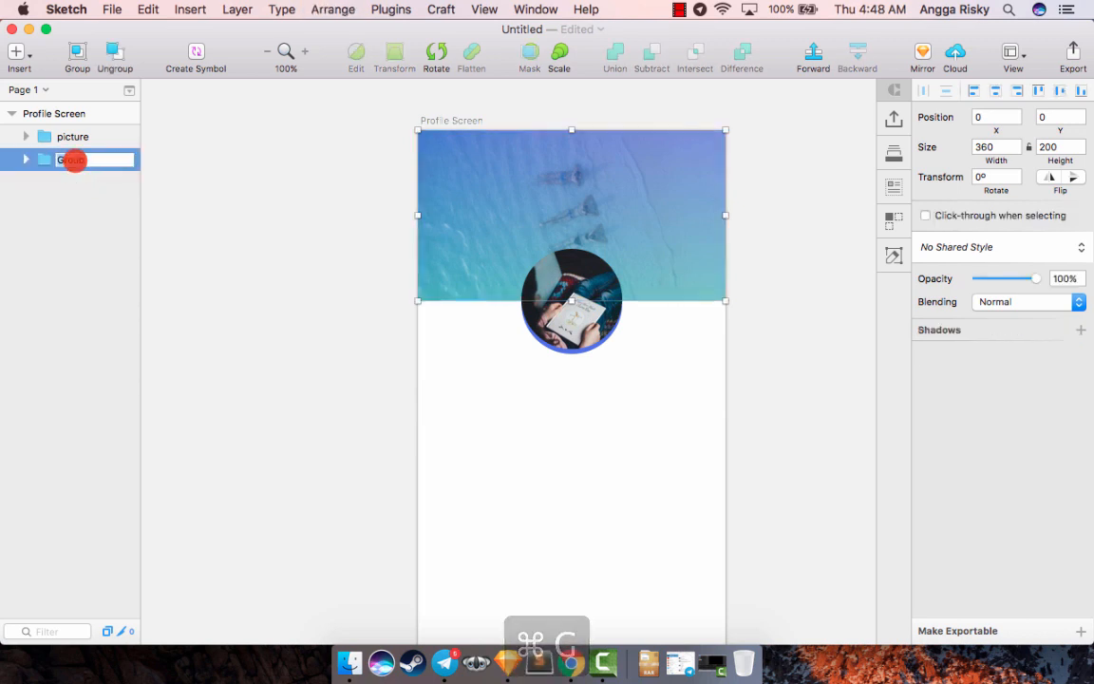
type("cover")
key("Return")
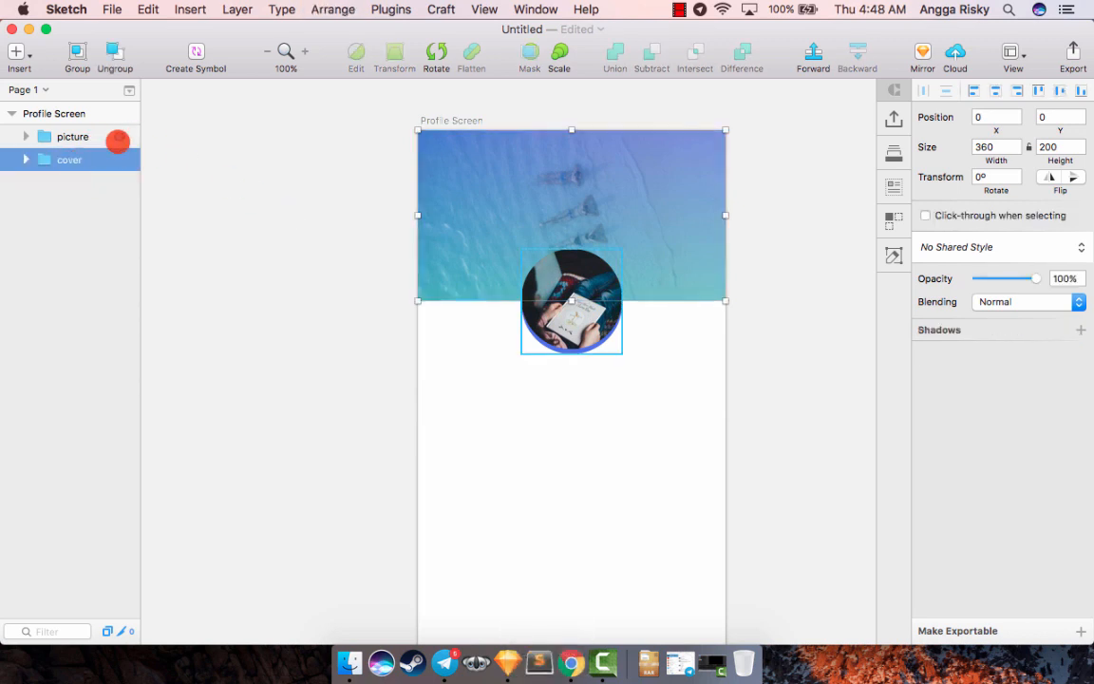
left_click(73, 135)
left_click(65, 158)
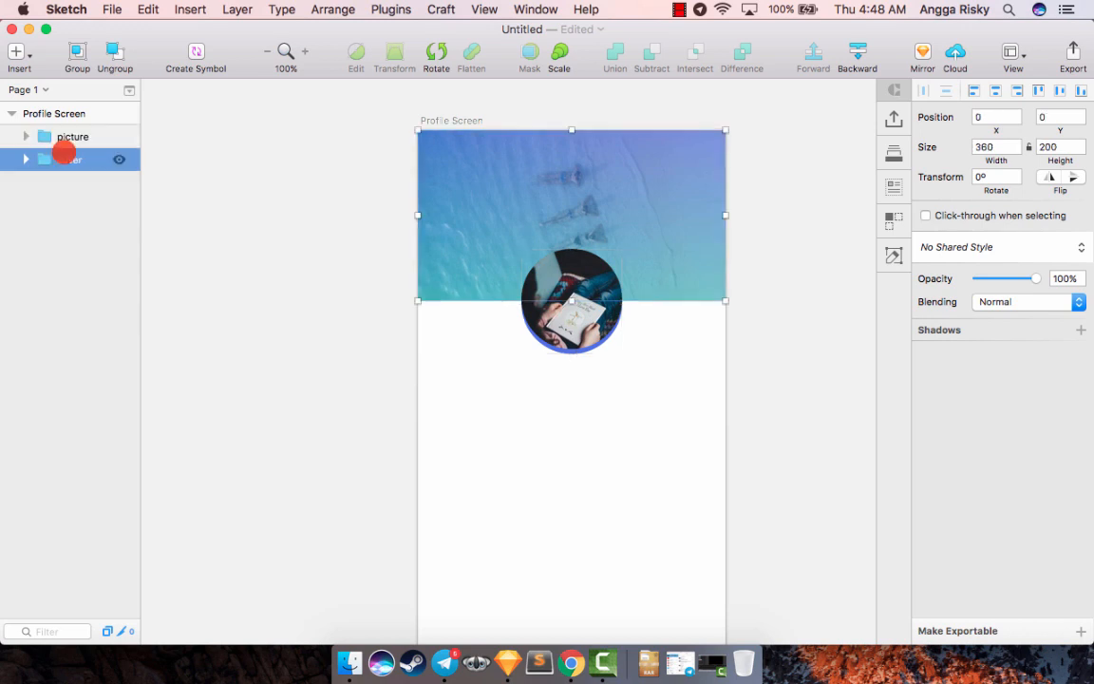
- Add a black shadow with 30% alpha, X 0, Y 2, blur 4 and spread 0 to the picture group's lower Oval
scroll(359, 300, "down", 3)
scroll(359, 301, "right", 3)
key("super+equal")
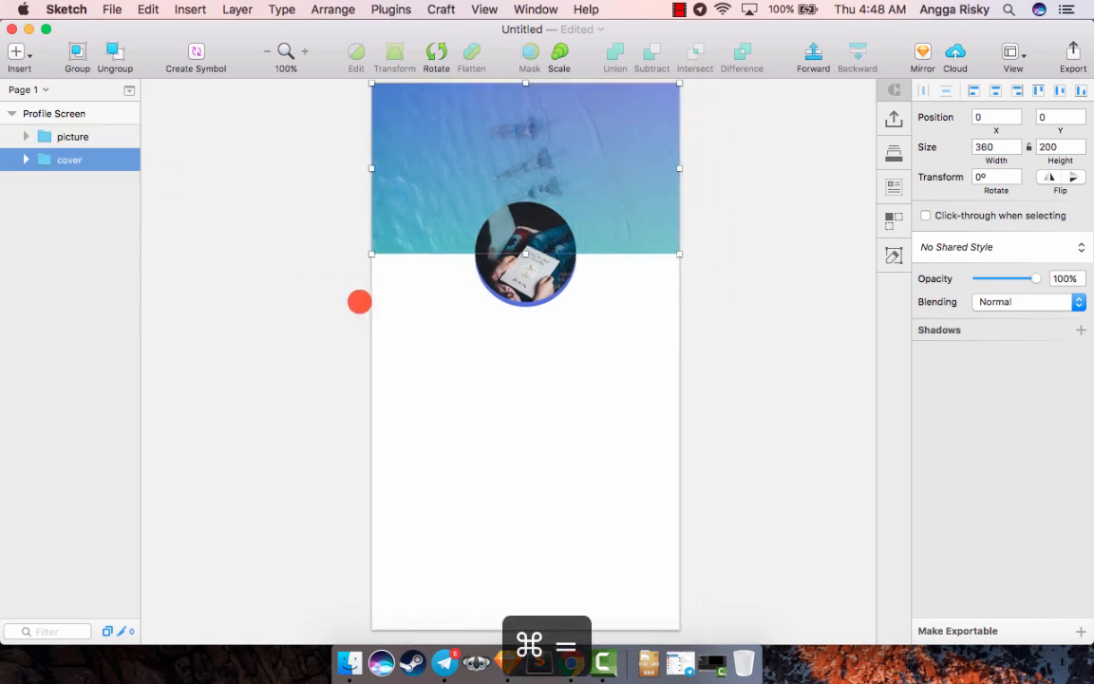
scroll(359, 301, "left", 1)
scroll(359, 301, "up", 1)
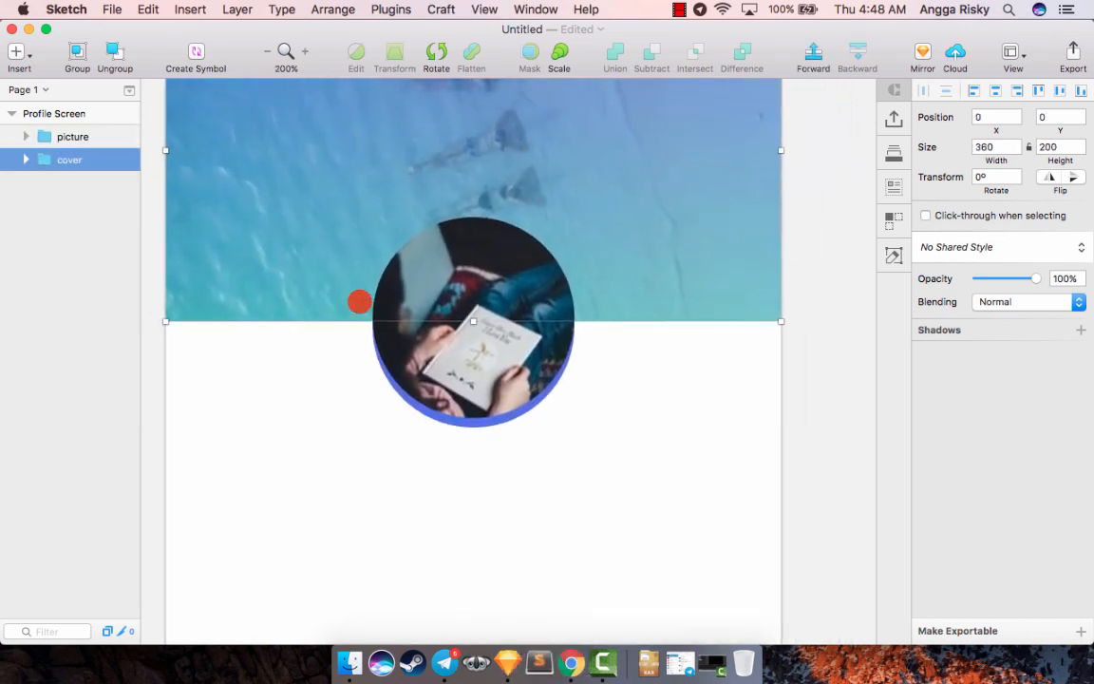
scroll(359, 301, "left", 1)
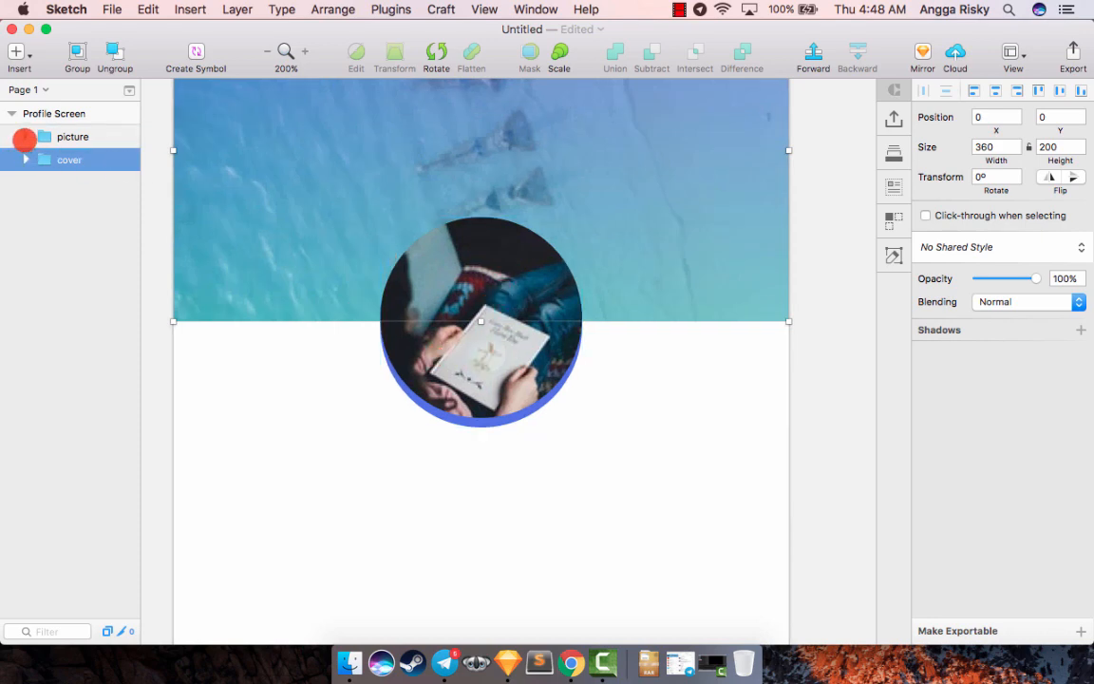
left_click(26, 137)
left_click(80, 182)
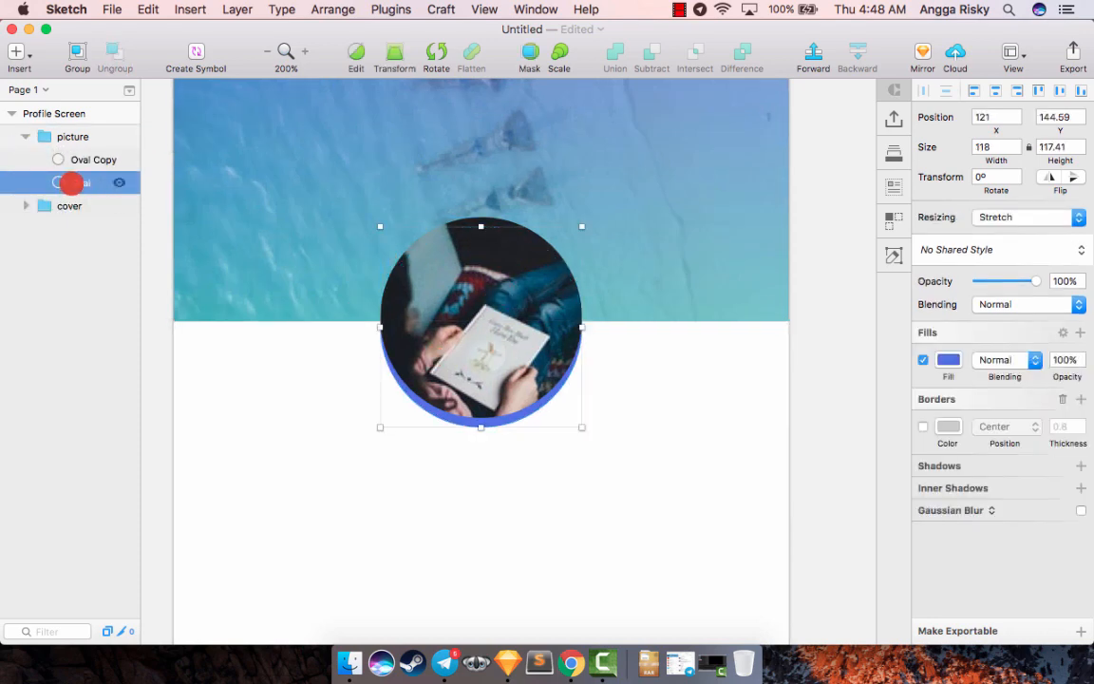
left_click(975, 460)
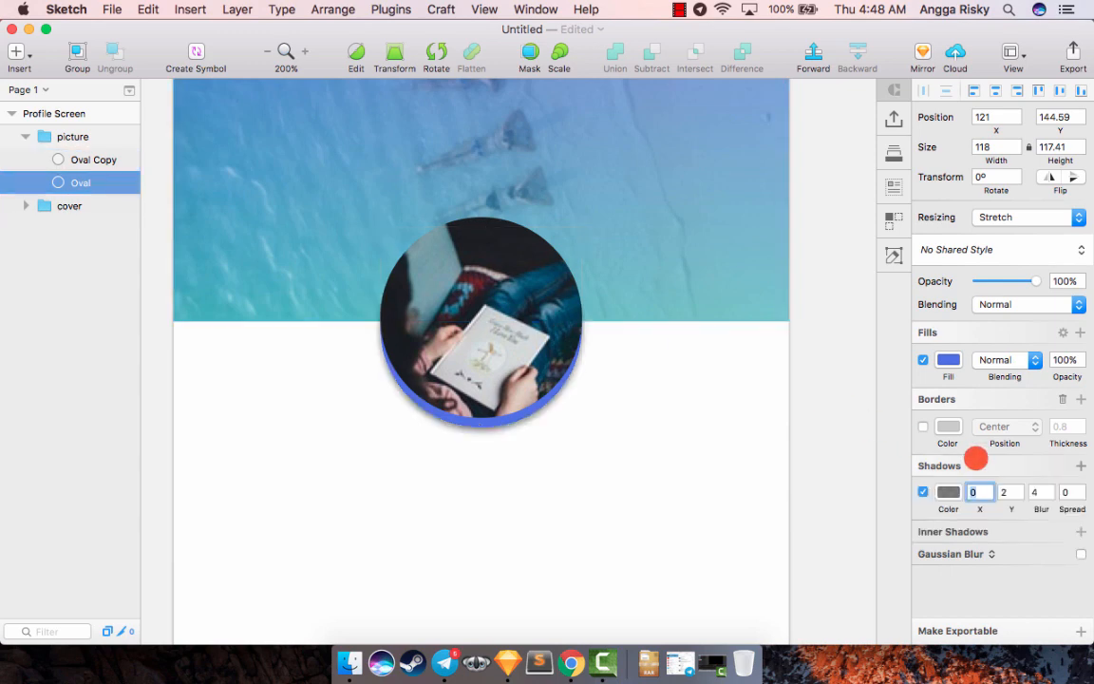
left_click(950, 491)
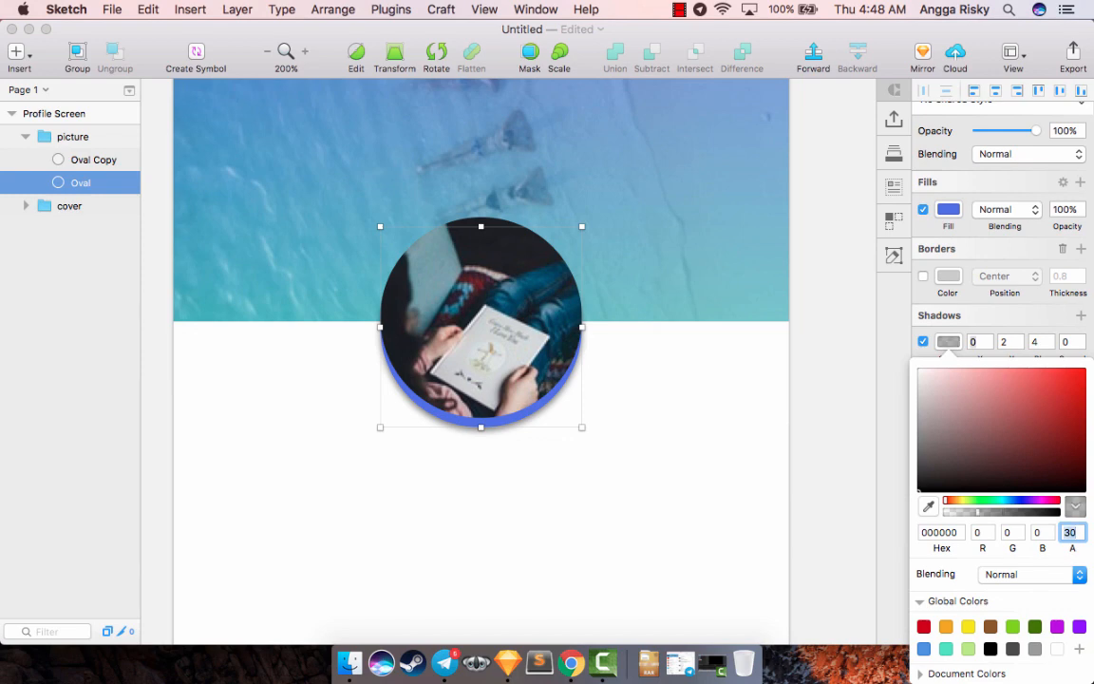
left_click(950, 339)
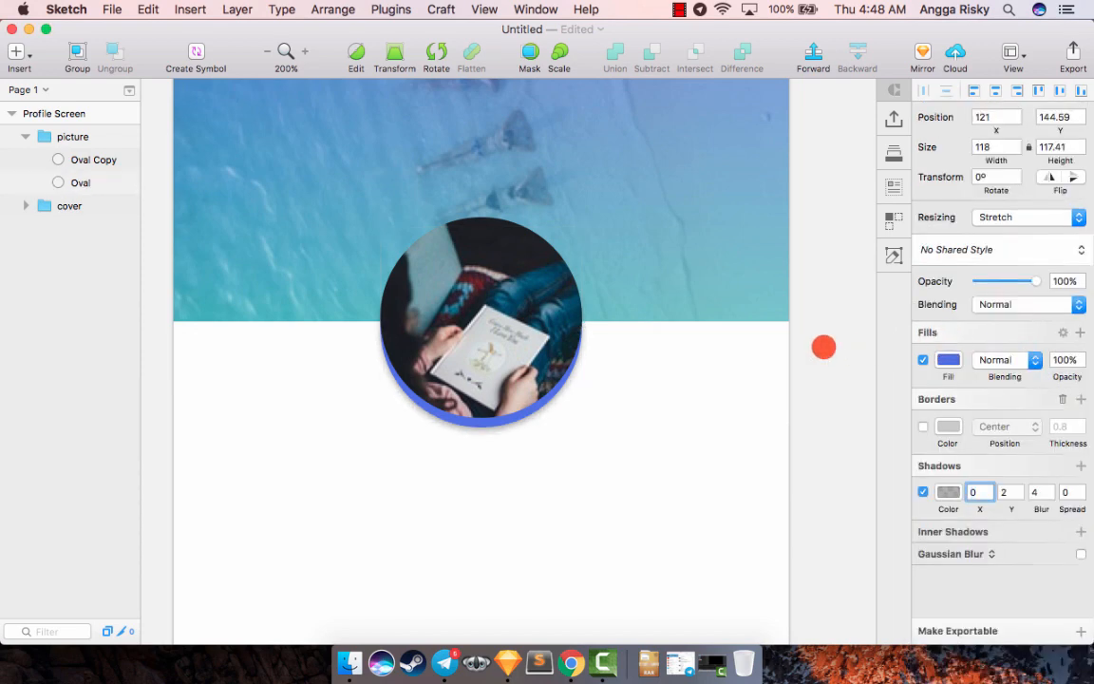
- Examine the profile picture's shadow within the whole screen and close up
key("super+minus")
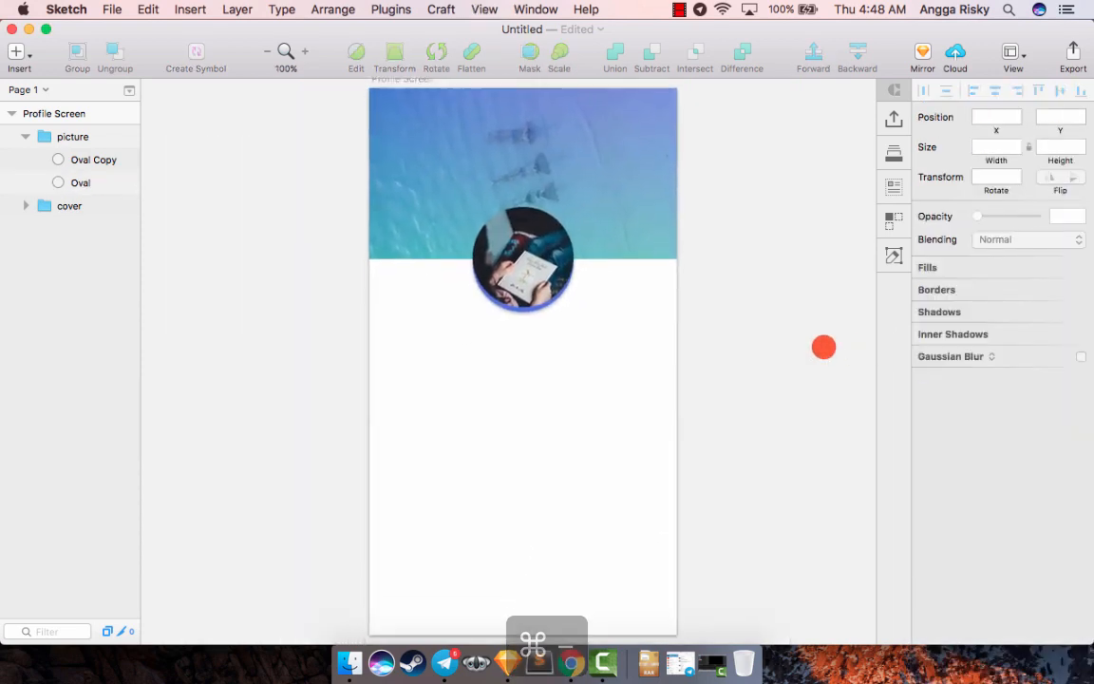
scroll(824, 347, "down", 3)
scroll(824, 347, "up", 4)
scroll(823, 346, "down", 2)
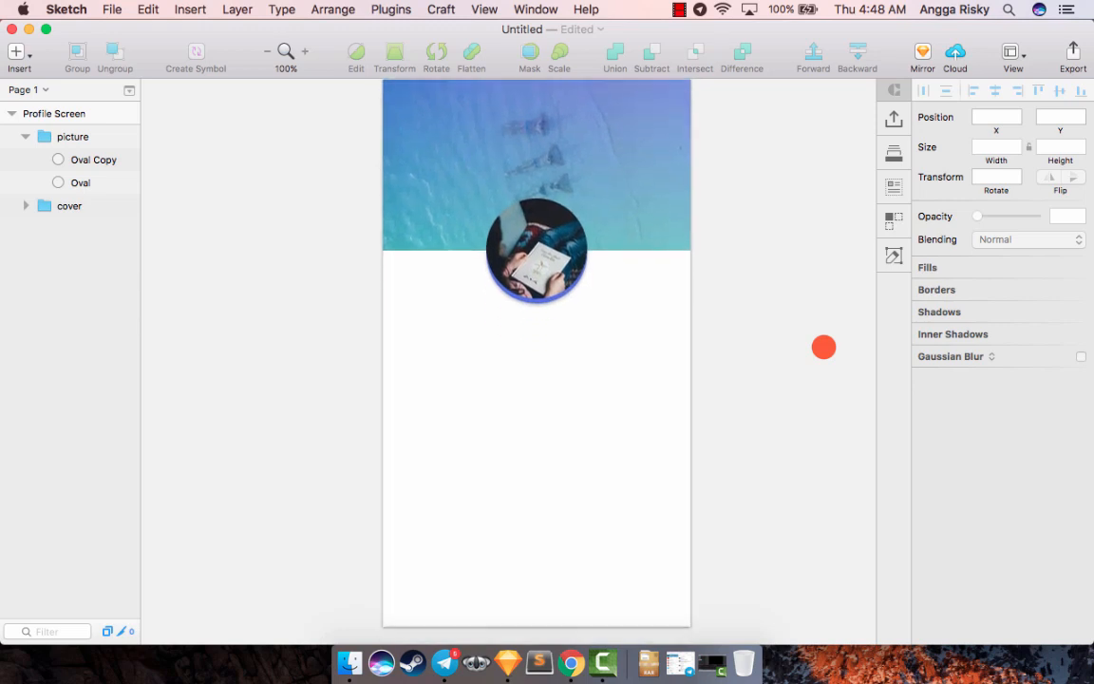
scroll(824, 347, "down", 1)
key("super+equal")
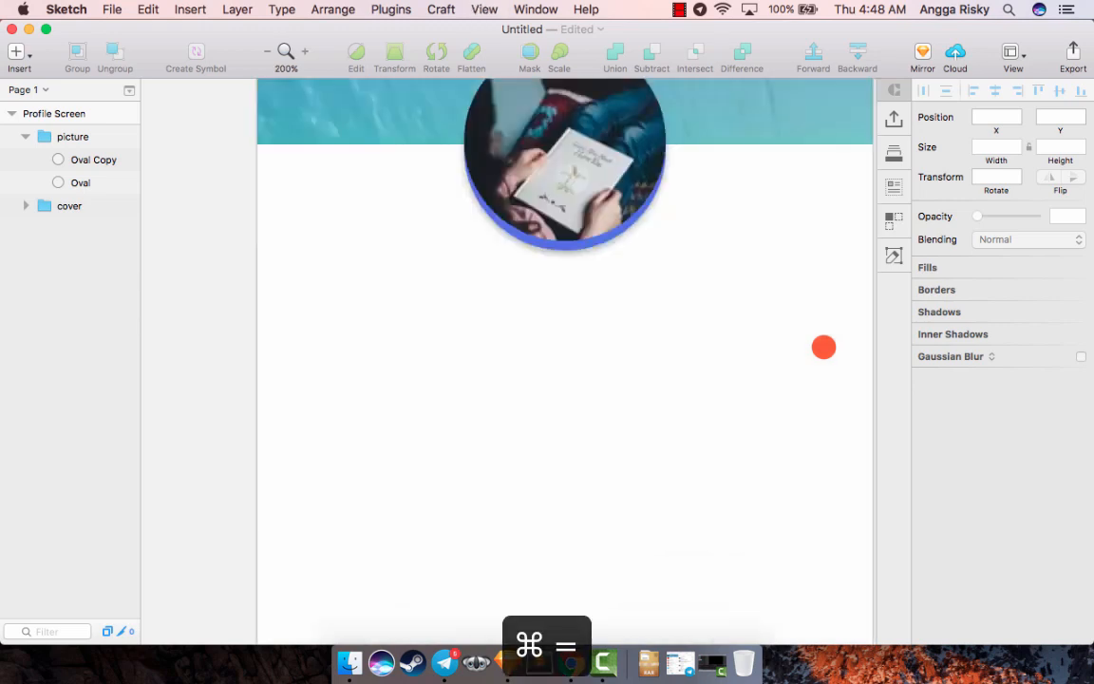
scroll(722, 328, "left", 2)
scroll(722, 328, "up", 2)
left_click(463, 273)
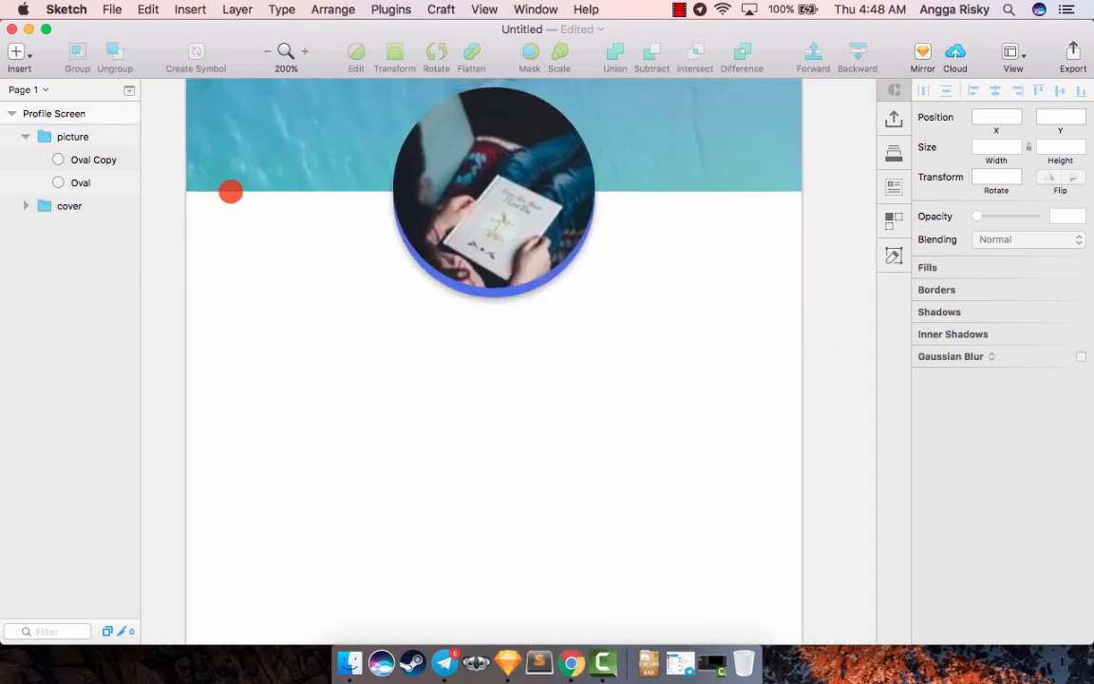
- Change the fill of the picture group's lower Oval from a solid color to a linear gradient
left_click(84, 159)
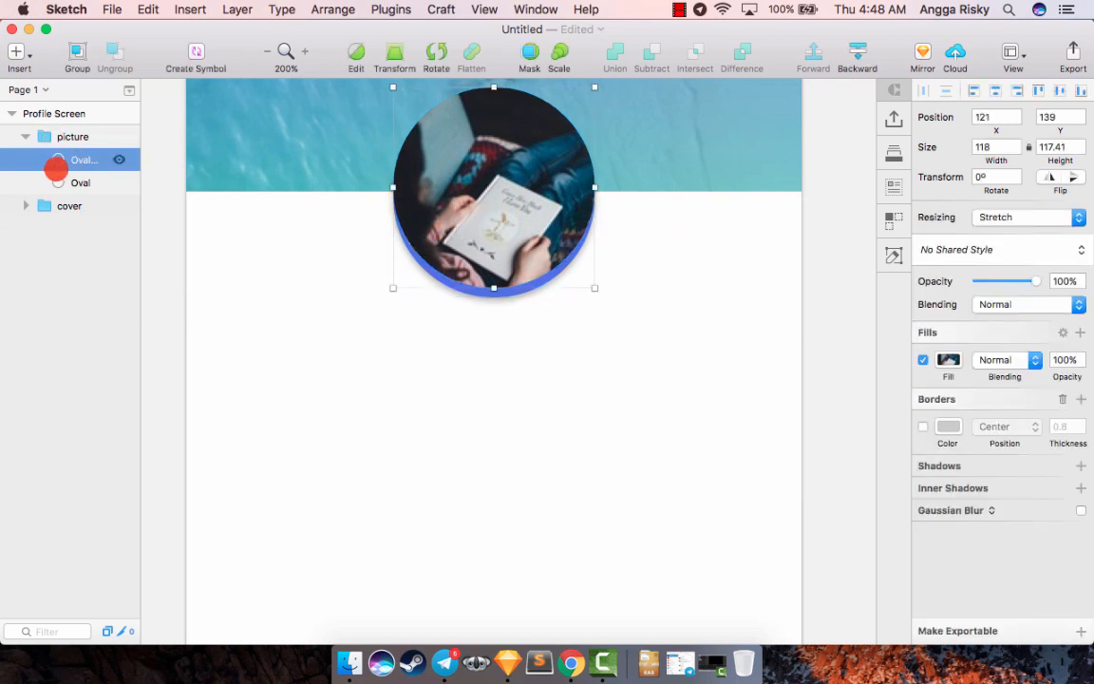
left_click(59, 181)
left_click(951, 359)
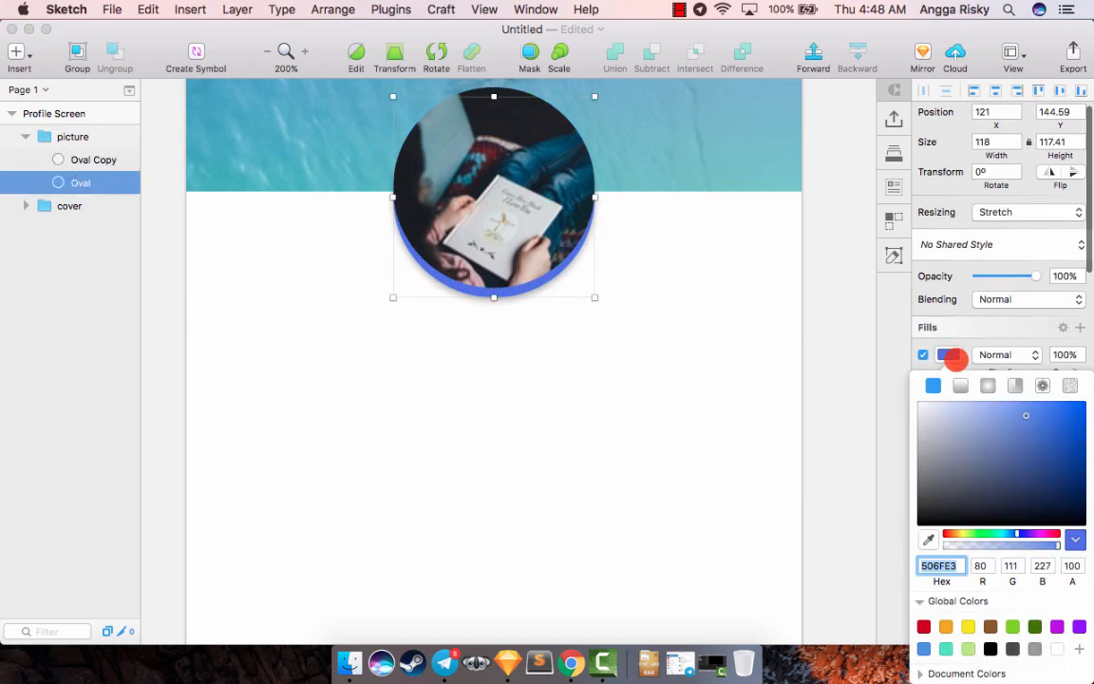
left_click(958, 385)
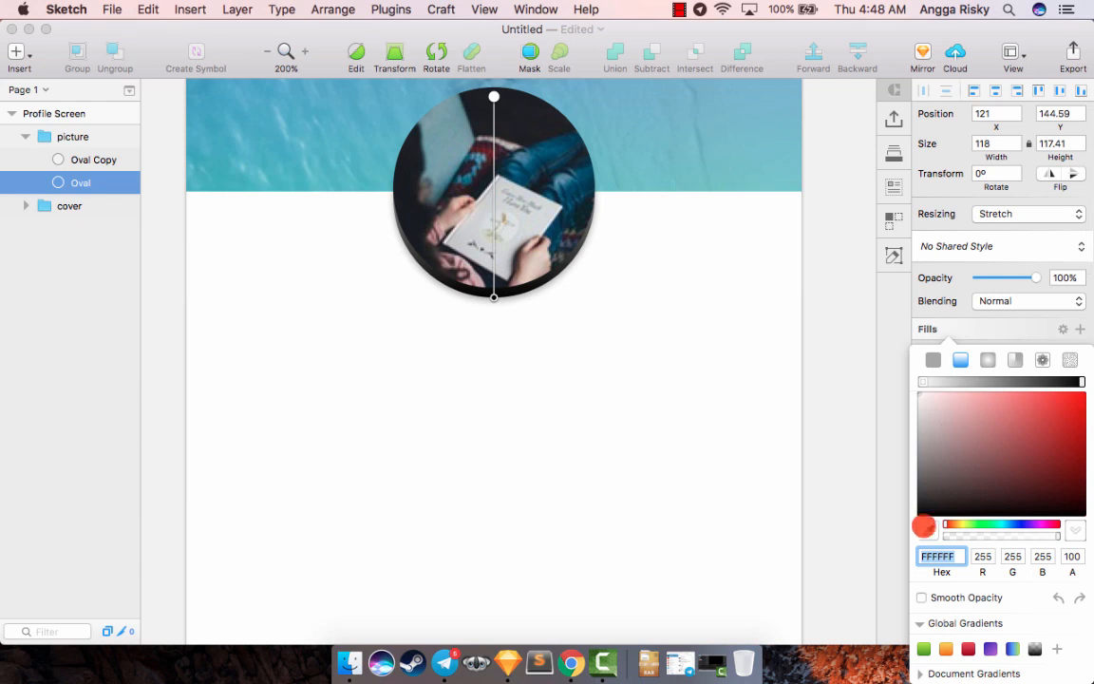
scroll(796, 435, "up", 5)
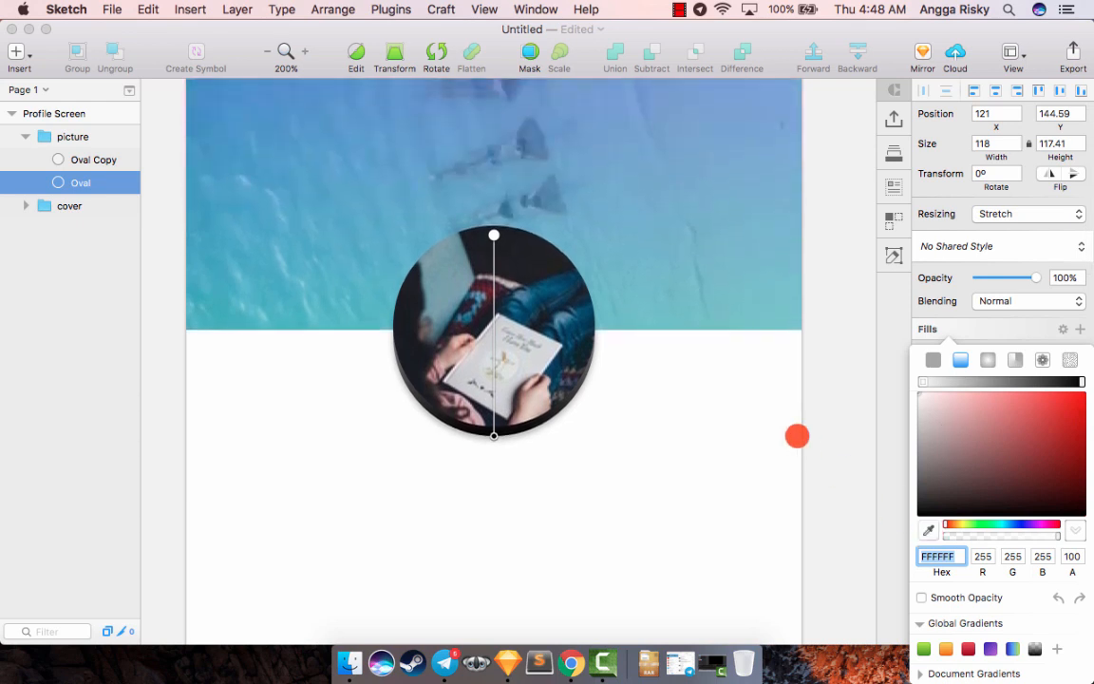
left_click(813, 261)
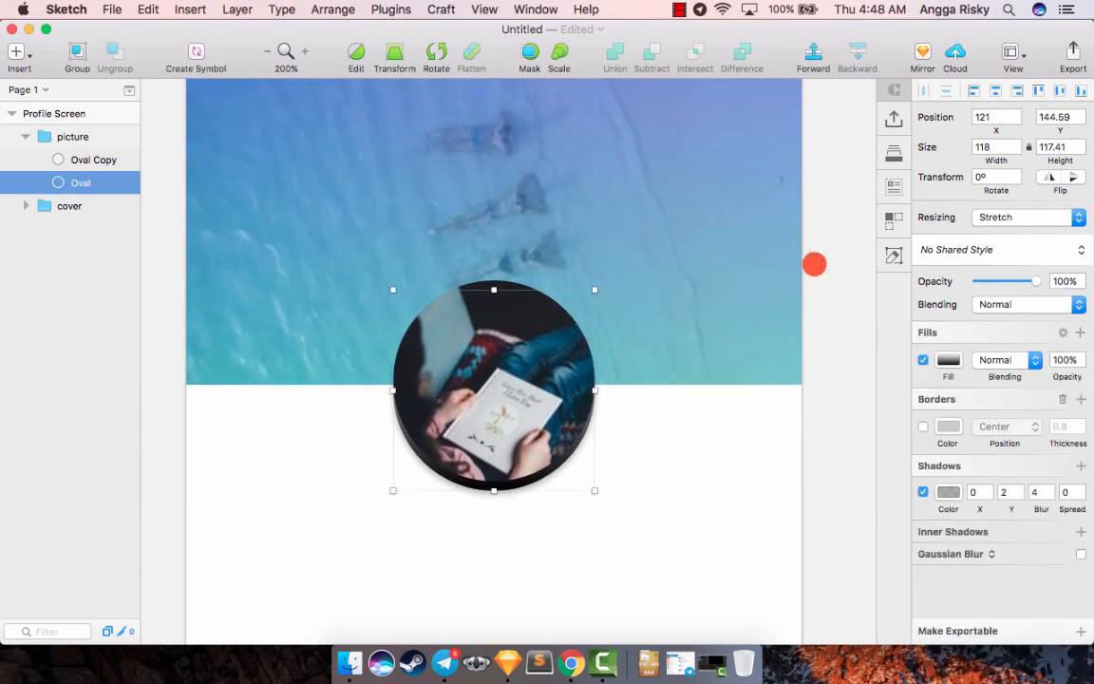
left_click(807, 259)
- Copy the style of the cover group's overlay layer and paste it onto the picture group's lower Oval
left_click(670, 205)
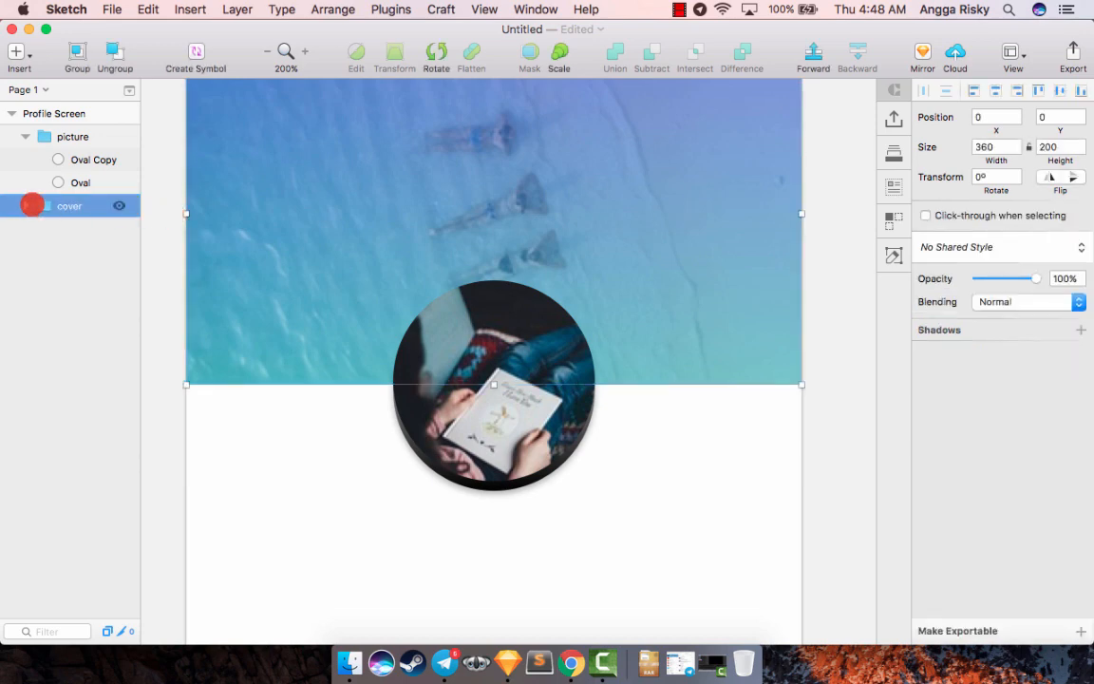
left_click(23, 205)
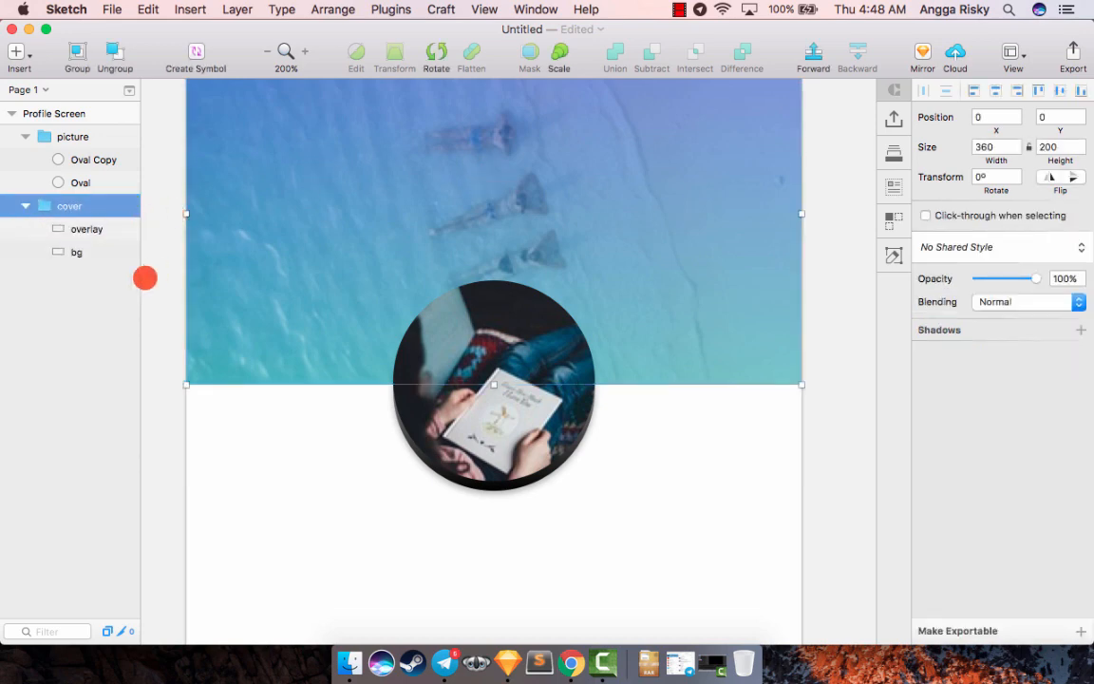
left_click(130, 228)
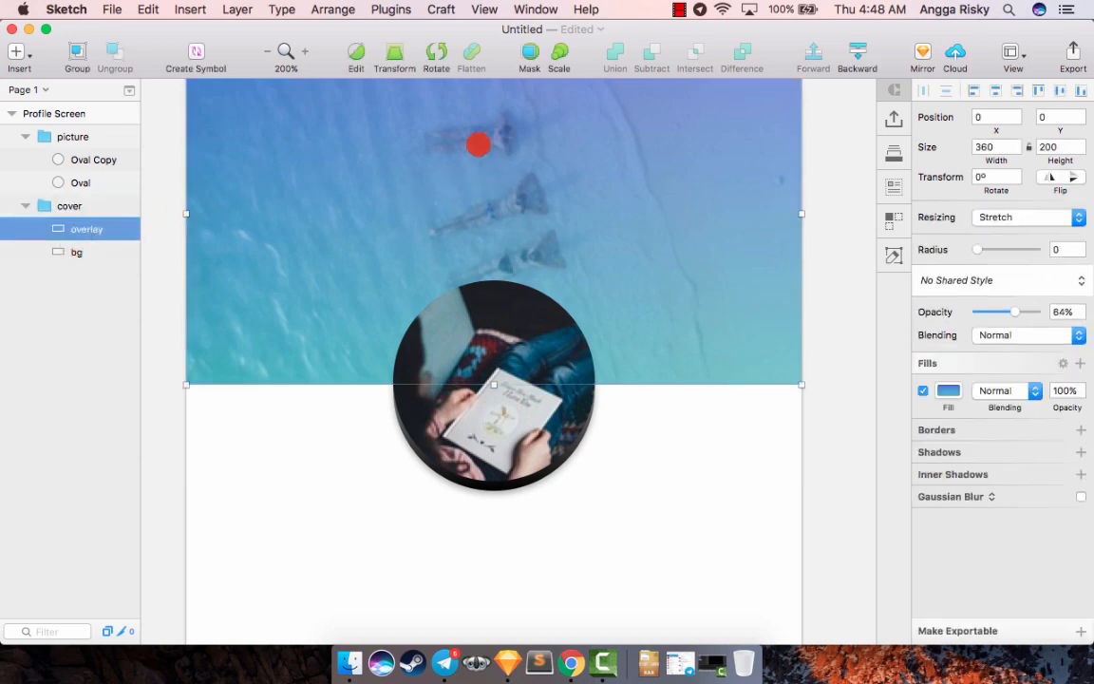
right_click(478, 144)
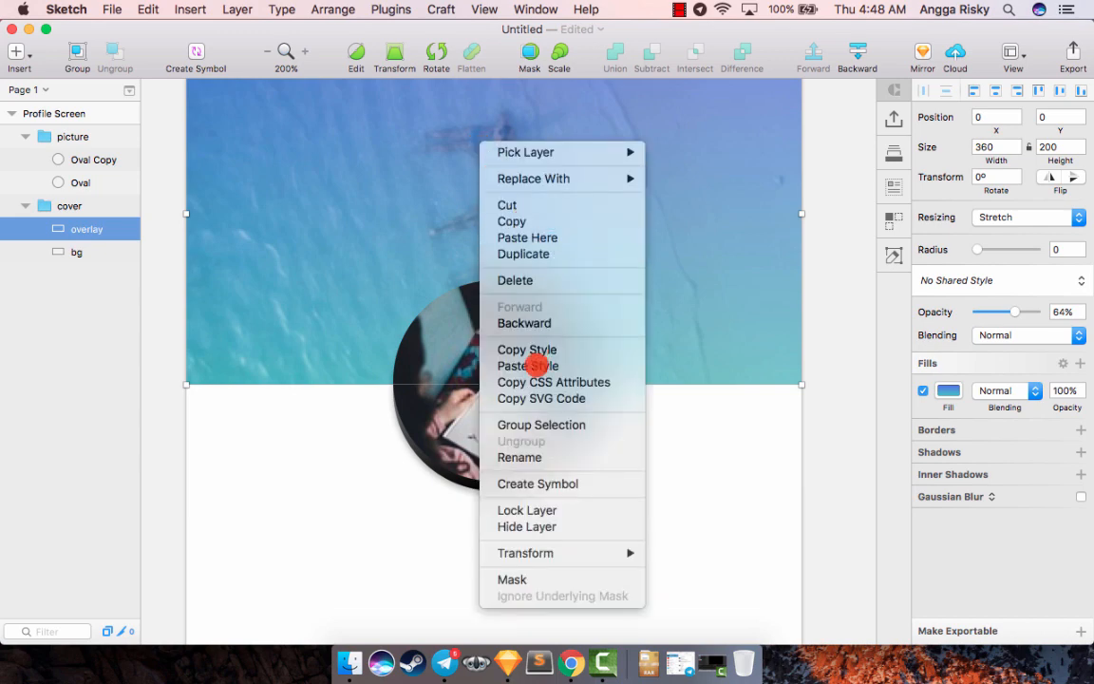
left_click(537, 350)
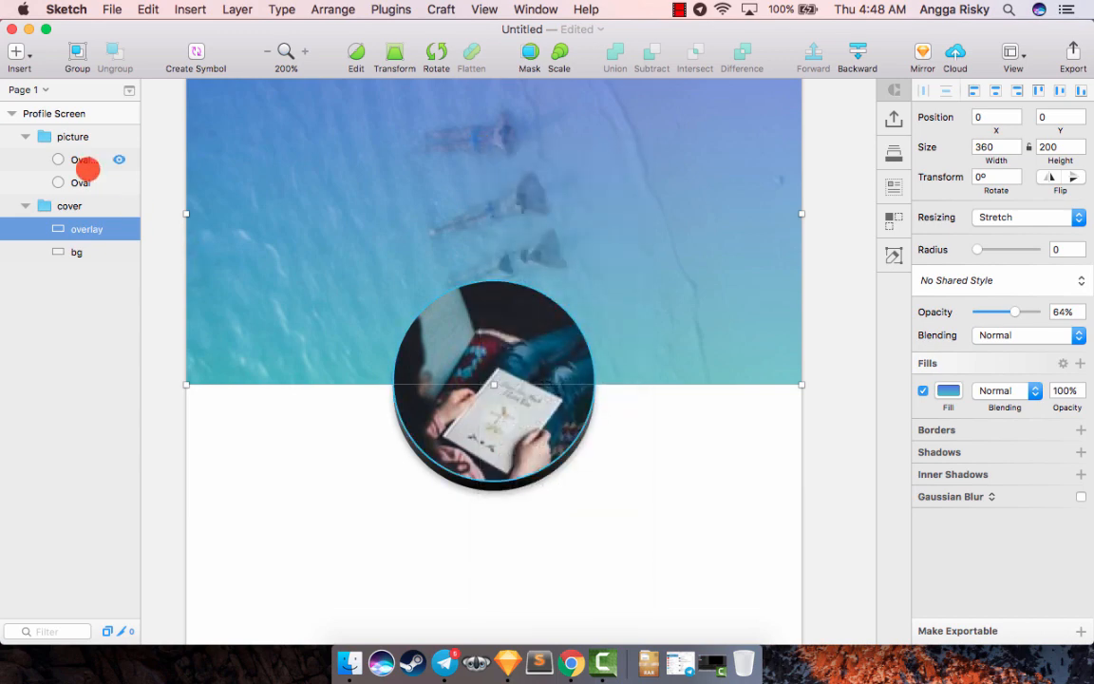
left_click(84, 176)
right_click(90, 182)
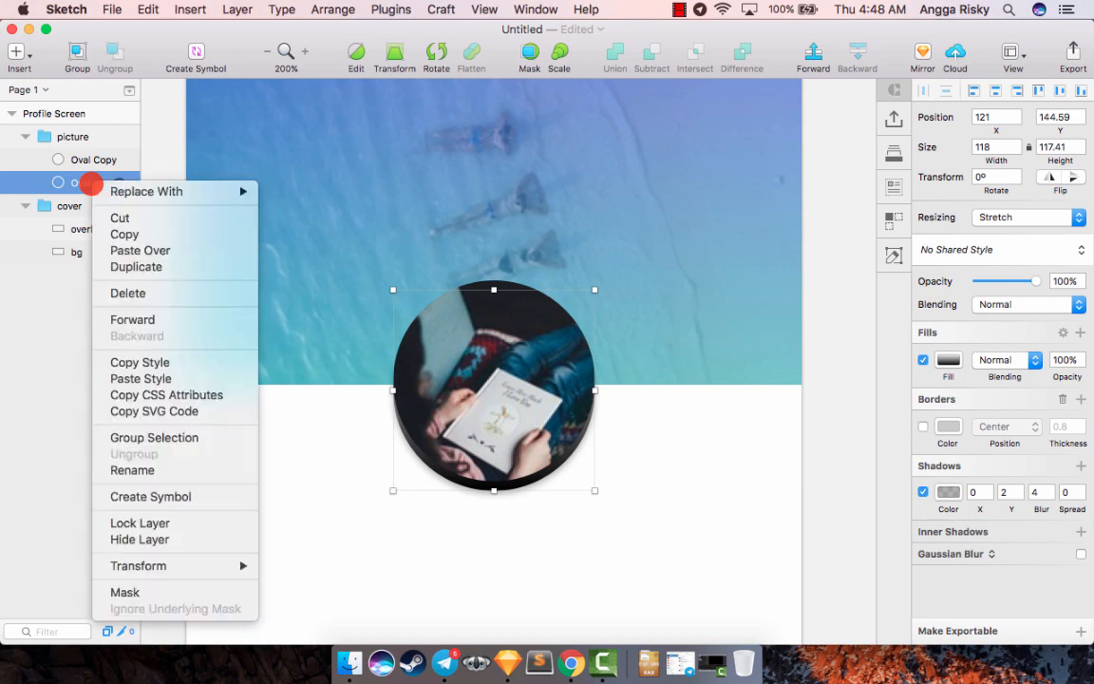
left_click(190, 376)
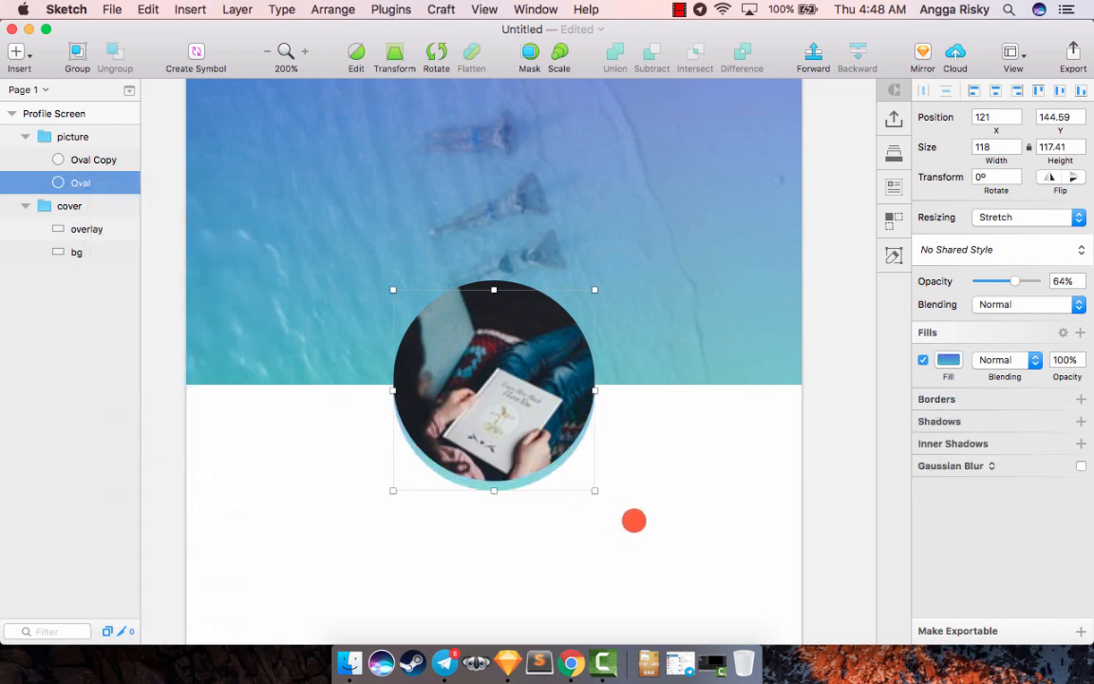
- Raise the opacity of the picture group's lower Oval to 100%
scroll(634, 520, "down", 2)
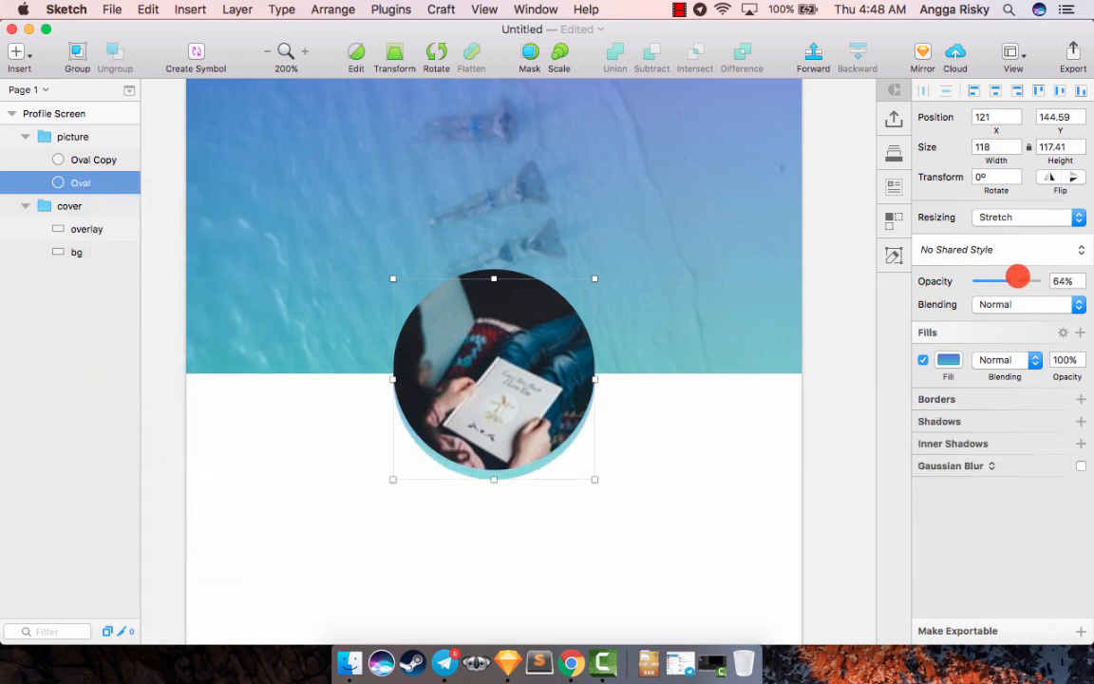
left_click_drag(1017, 276, 1058, 280)
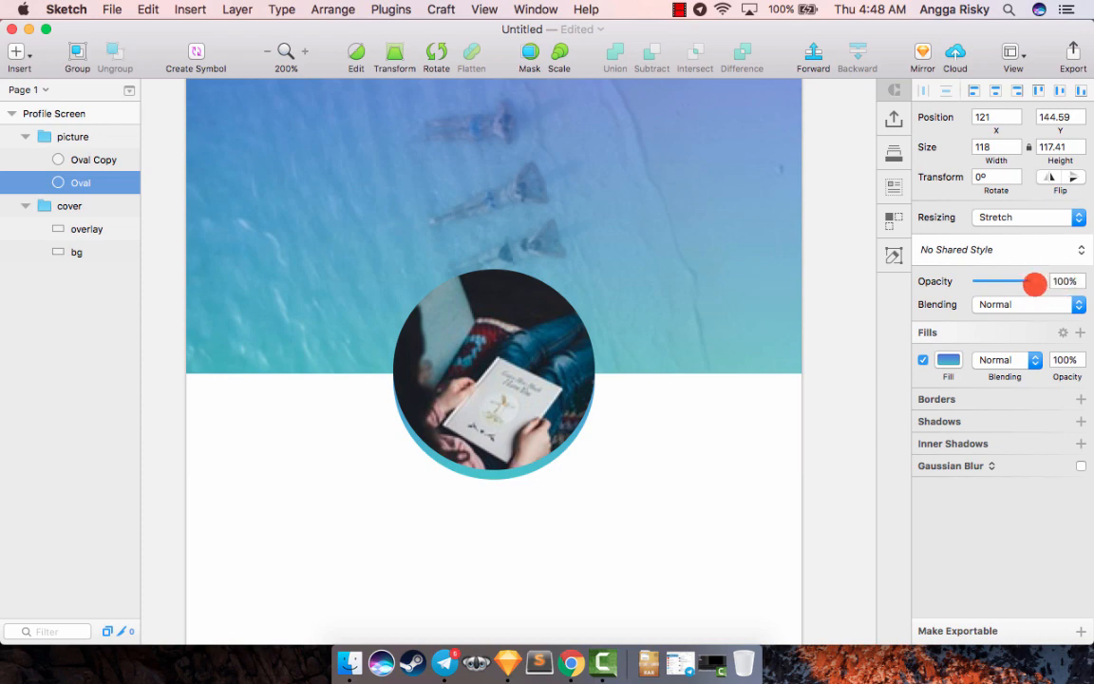
left_click(802, 454)
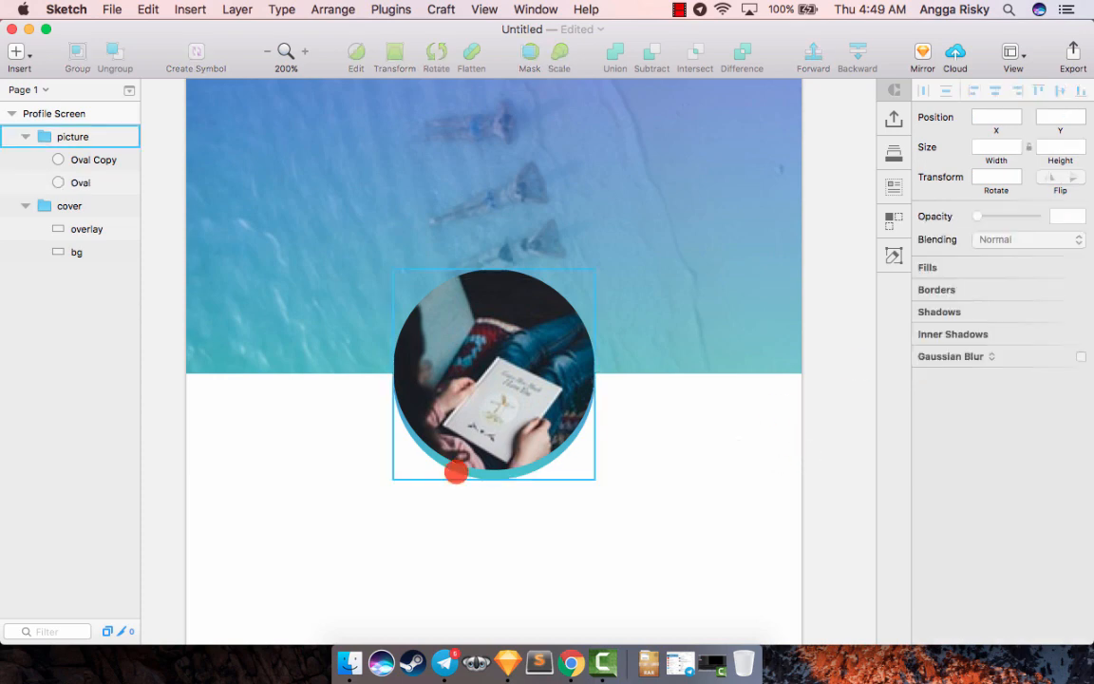
- Examine the profile picture's gradient edge within the whole screen
key("super+minus")
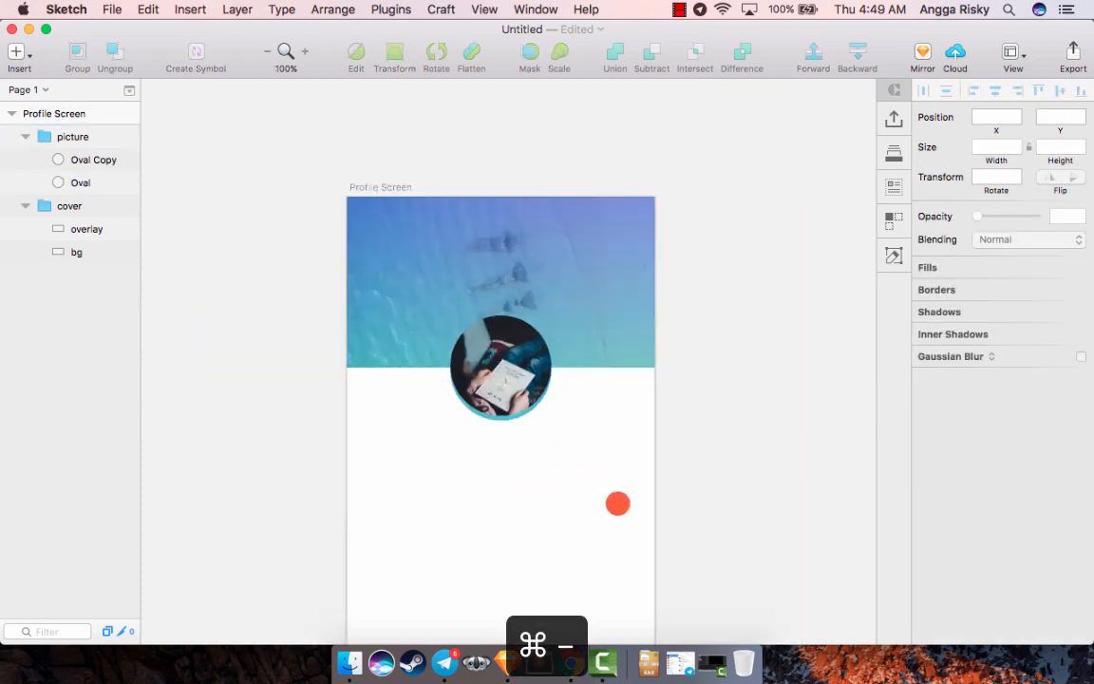
scroll(618, 504, "down", 5)
scroll(617, 503, "down", 1)
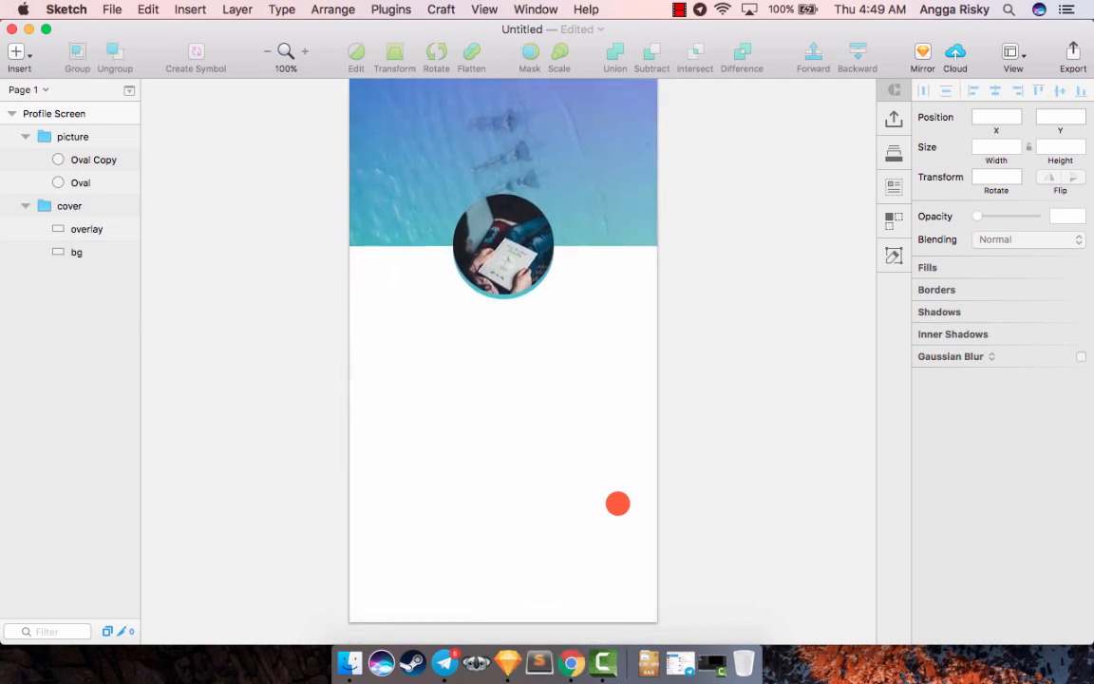
scroll(618, 503, "right", 1)
scroll(618, 504, "down", 1)
scroll(618, 503, "up", 1)
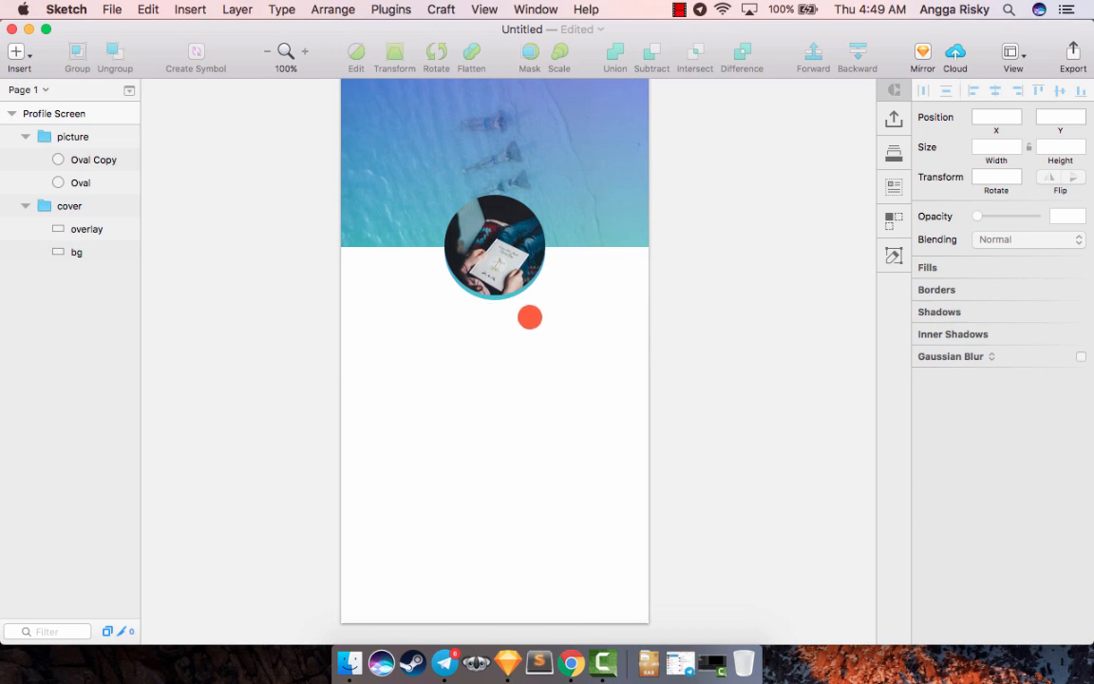
scroll(485, 337, "up", 4)
scroll(485, 337, "right", 1)
- Add a text layer with the profile owner's full name below the profile picture
key("super+equal")
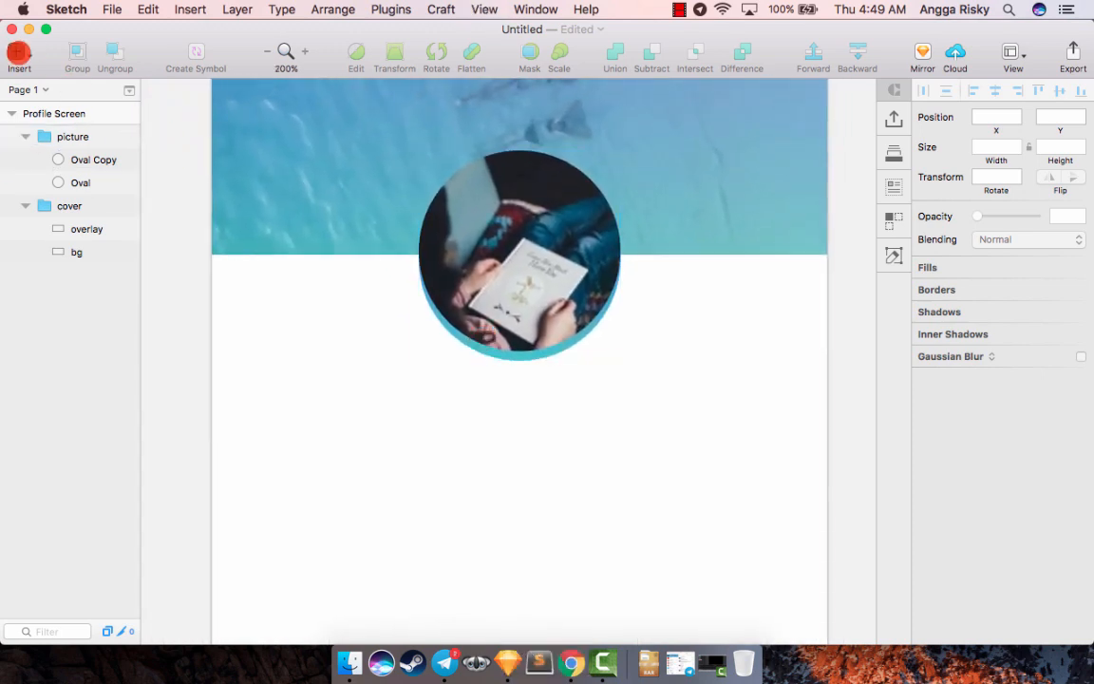
left_click(20, 53)
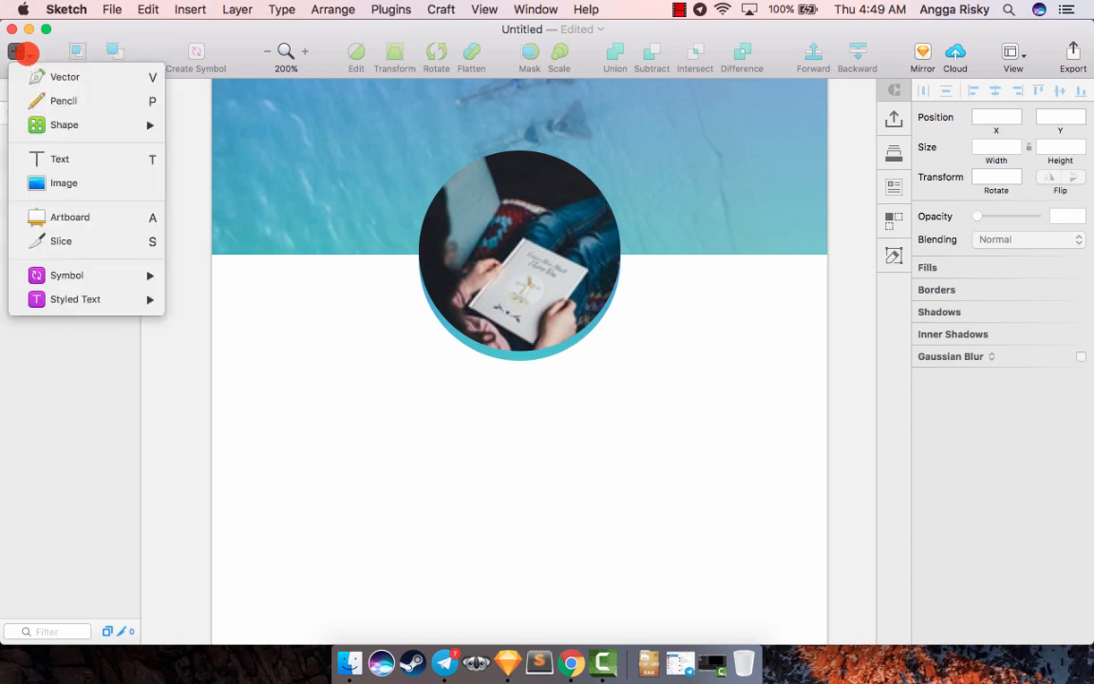
left_click(69, 158)
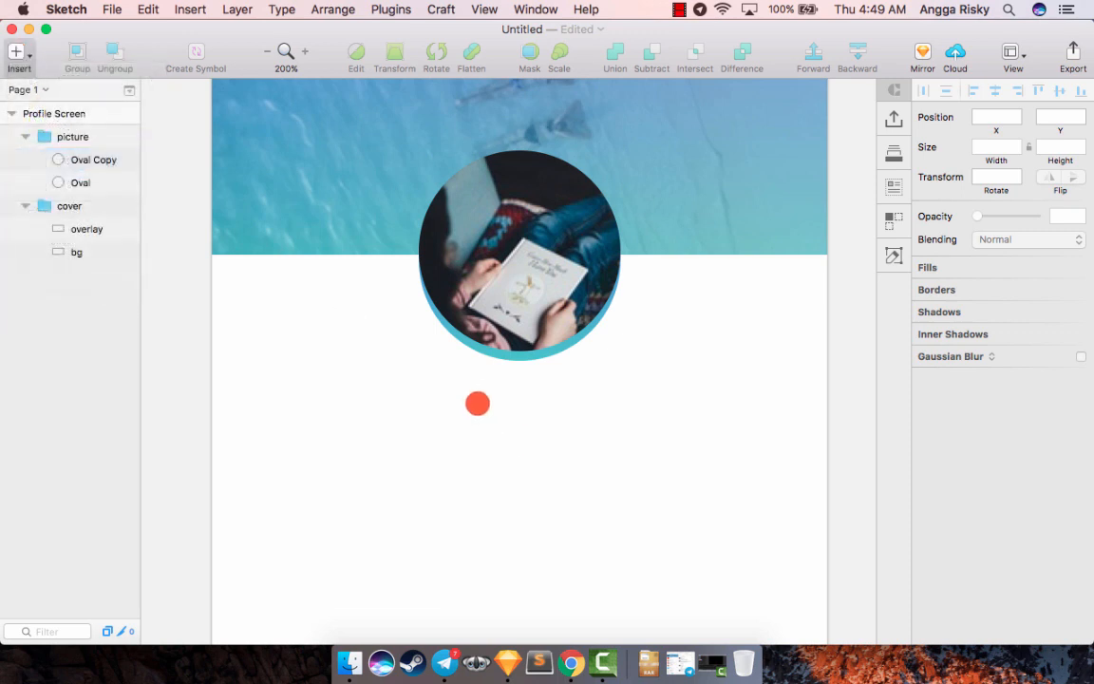
left_click(478, 403)
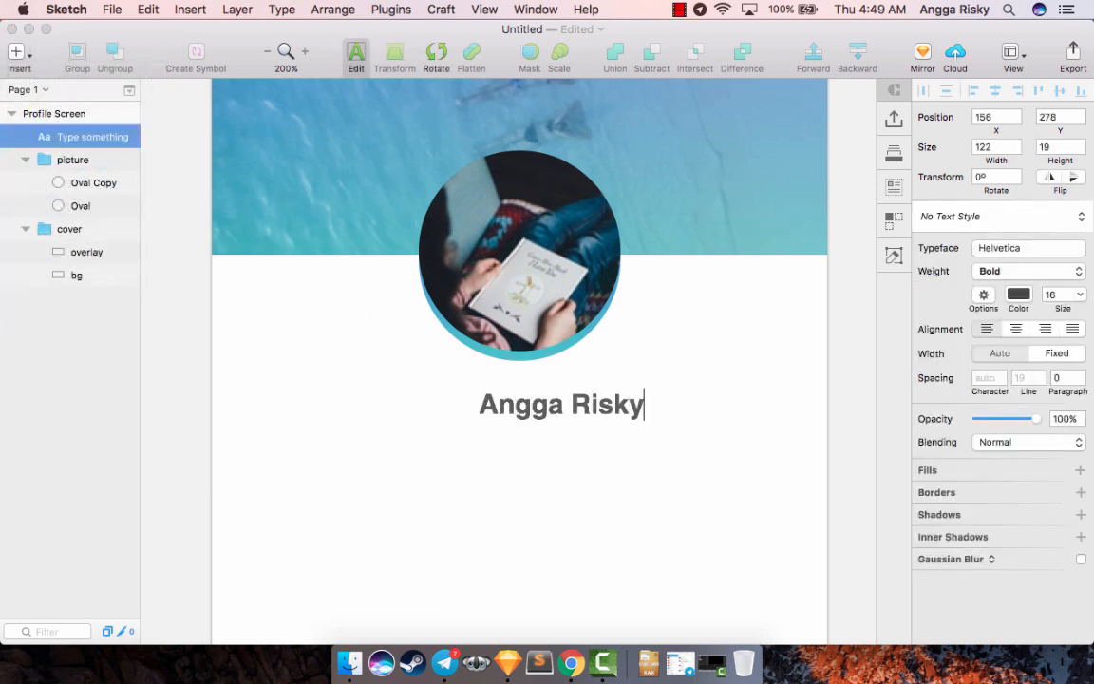
key("Escape")
- Set the weight of the name text to Regular
left_click(993, 271)
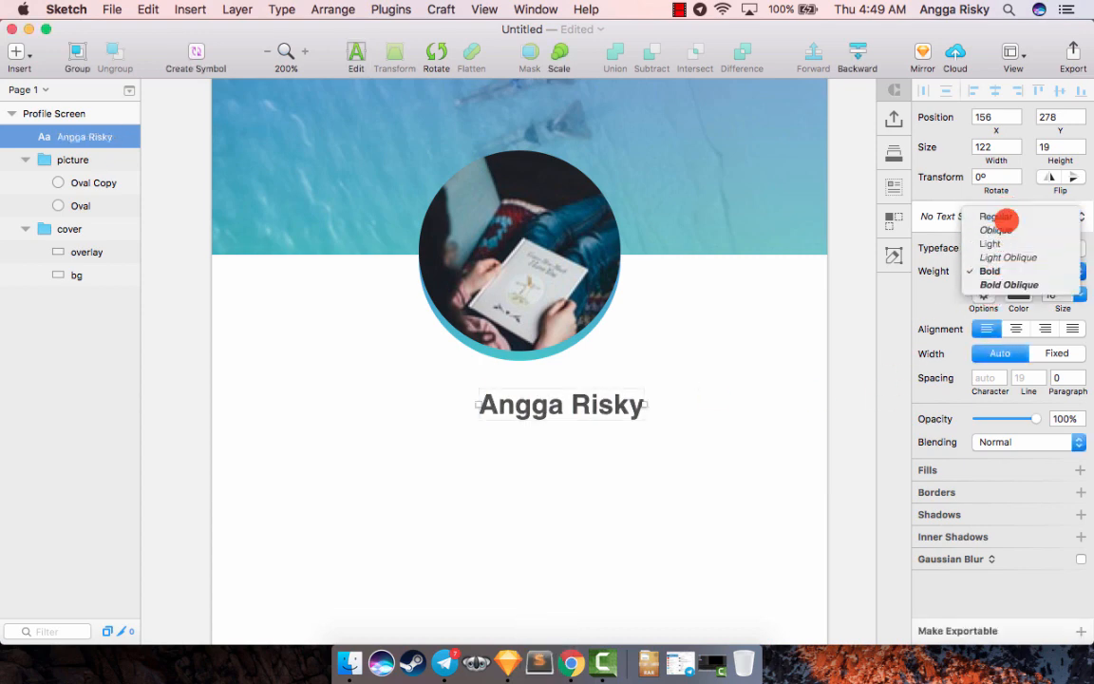
left_click(999, 217)
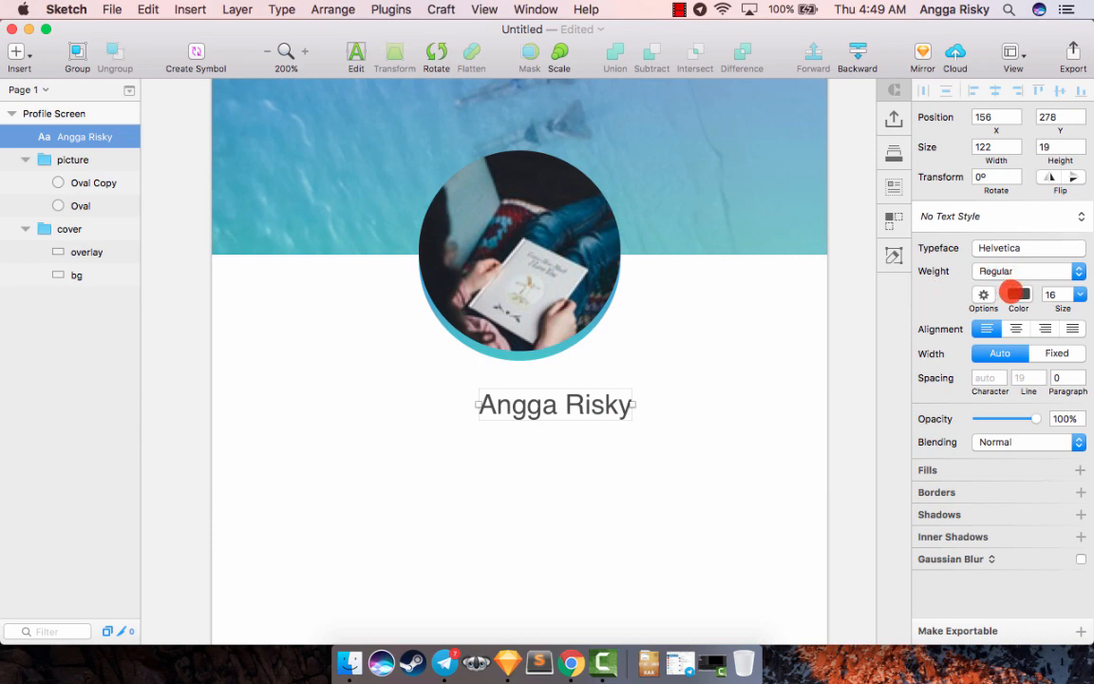
left_click(1016, 294)
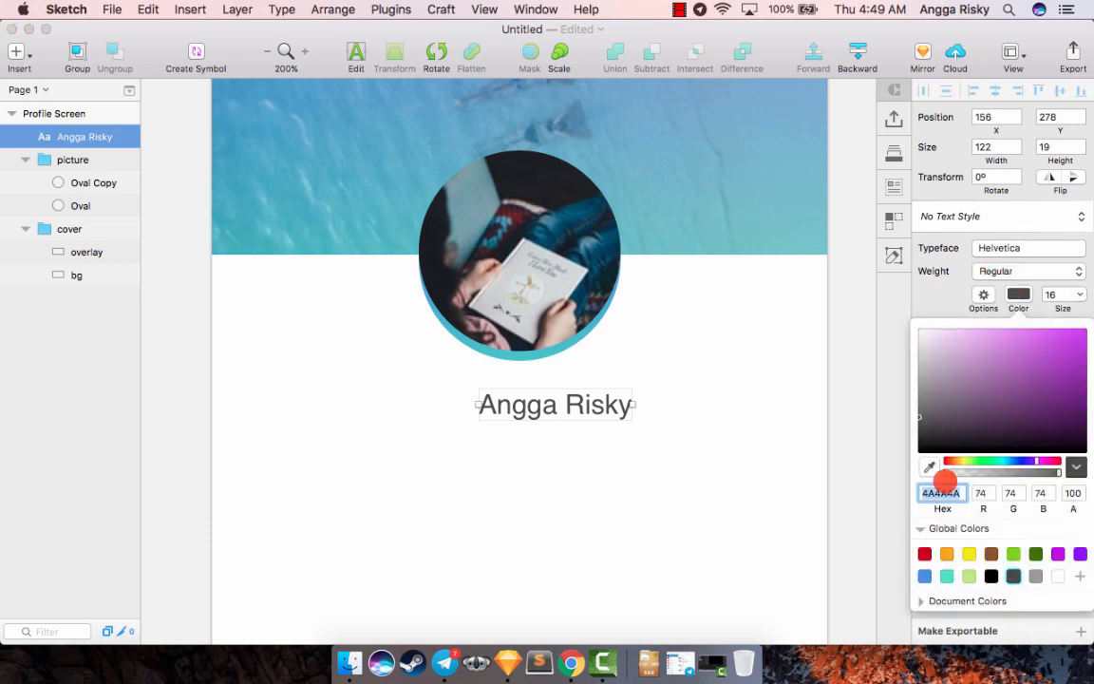
left_click(1020, 293)
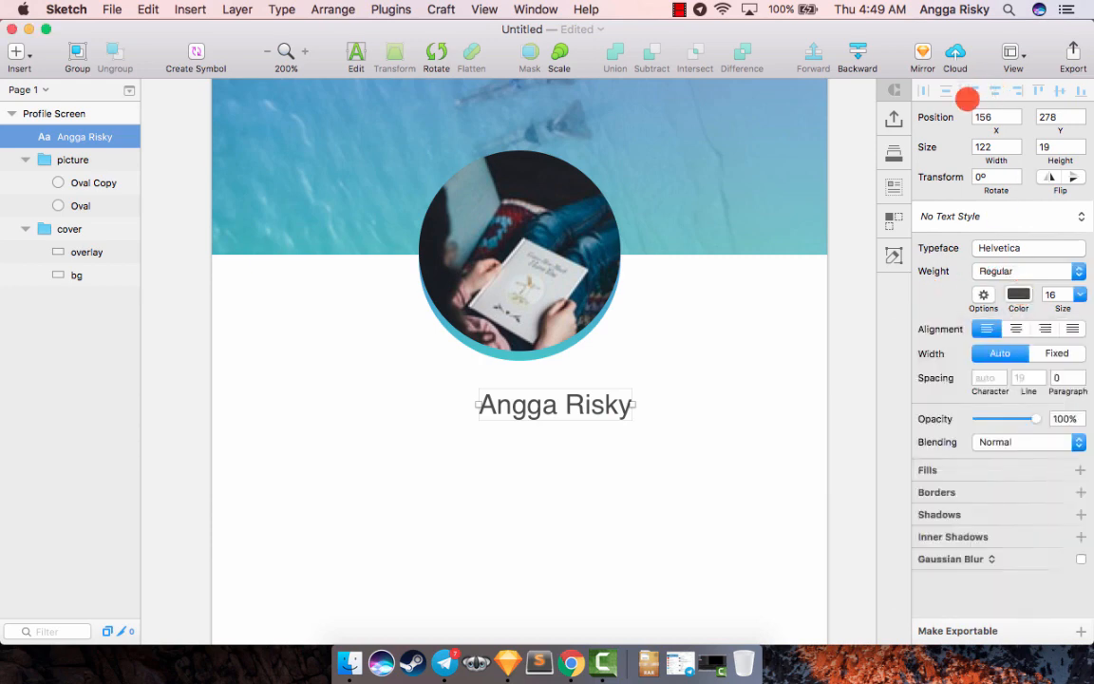
- Center the name text horizontally on the artboard and set its text alignment to center
left_click(798, 320)
key("super+minus")
left_click(534, 384)
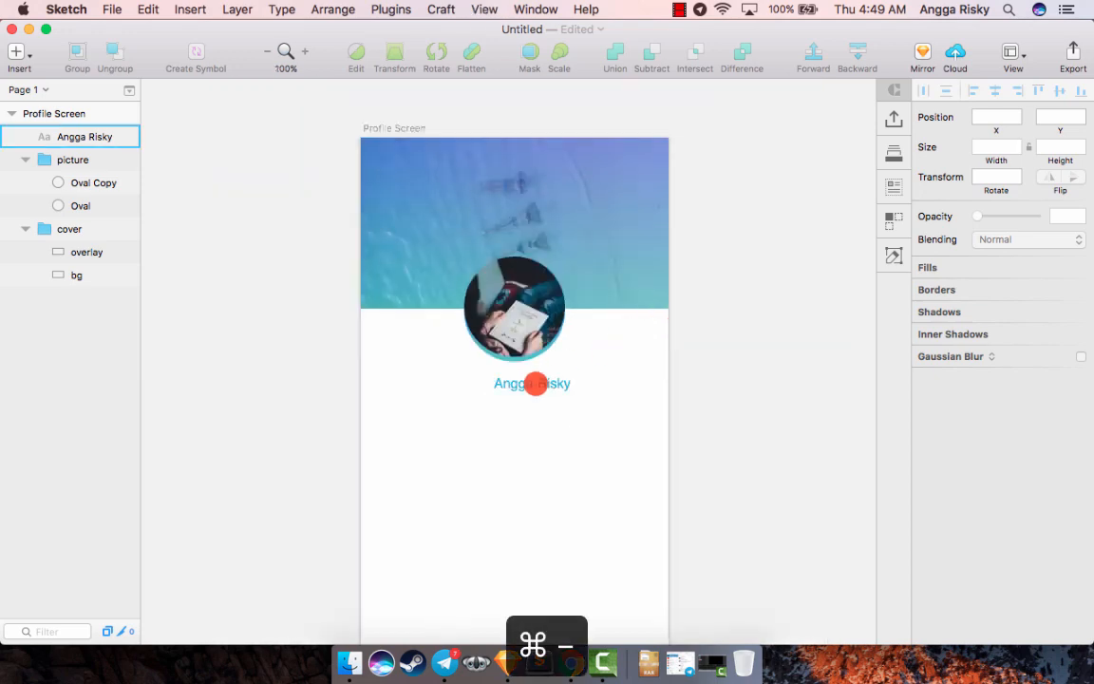
left_click(996, 90)
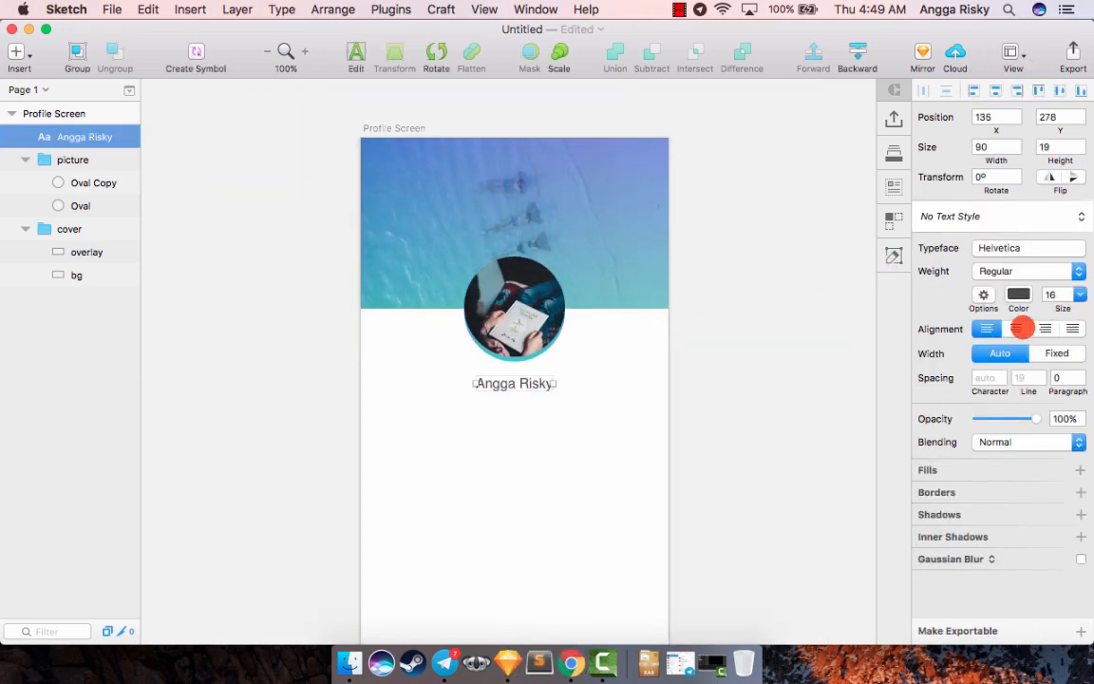
left_click(1019, 327)
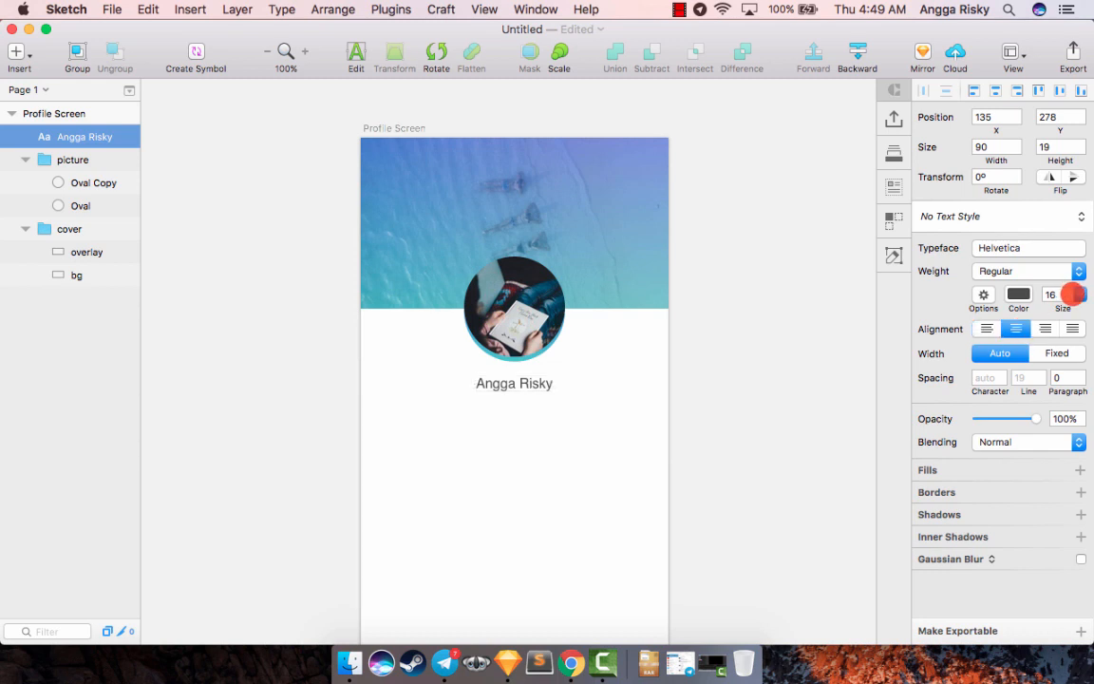
- Set the name text's size to 24 and center it horizontally on the artboard again
left_click(1079, 294)
left_click(1057, 427)
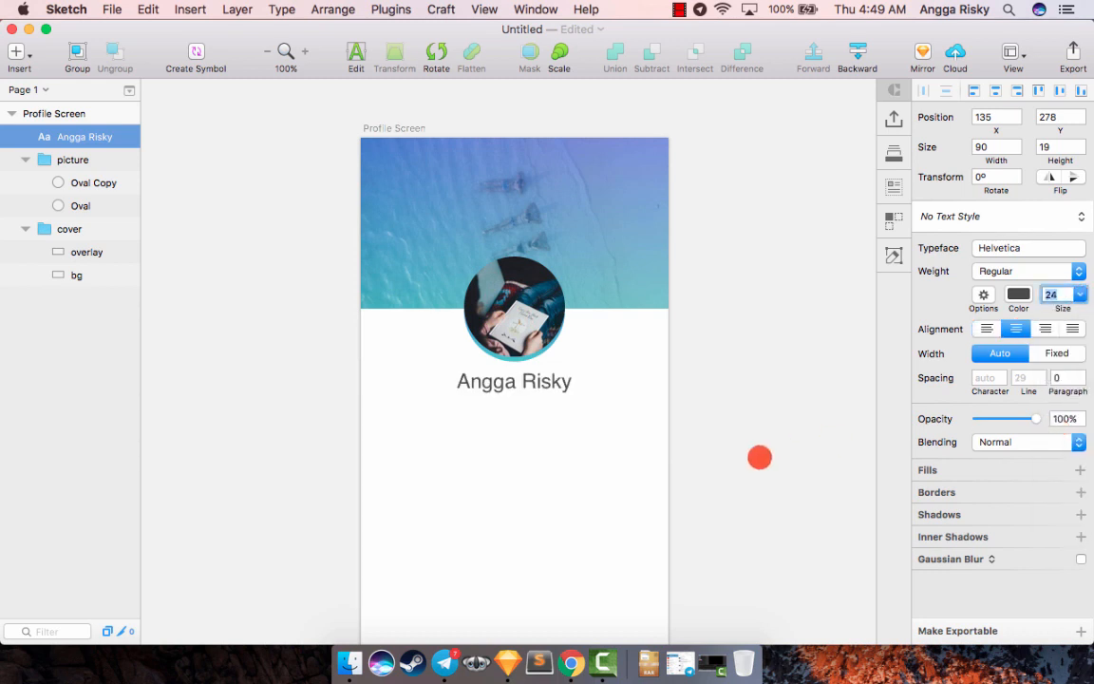
left_click(759, 458)
left_click(545, 385)
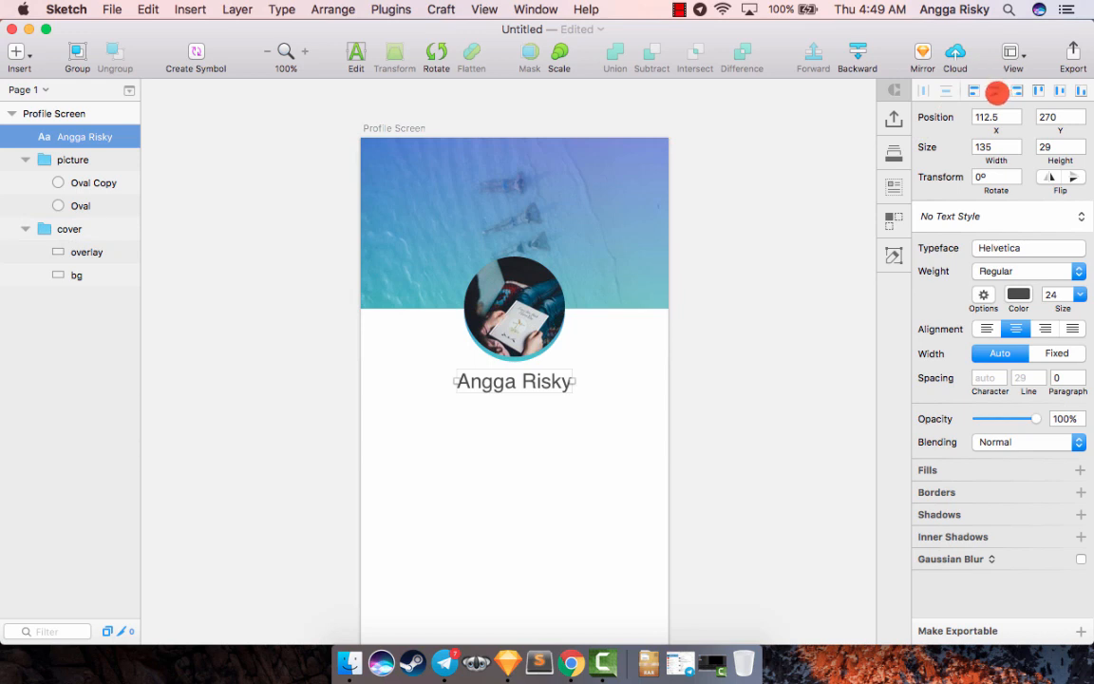
left_click(997, 92)
- Nudge the name text down to Y 277, checking its spacing from the profile picture
key("alt+Down")
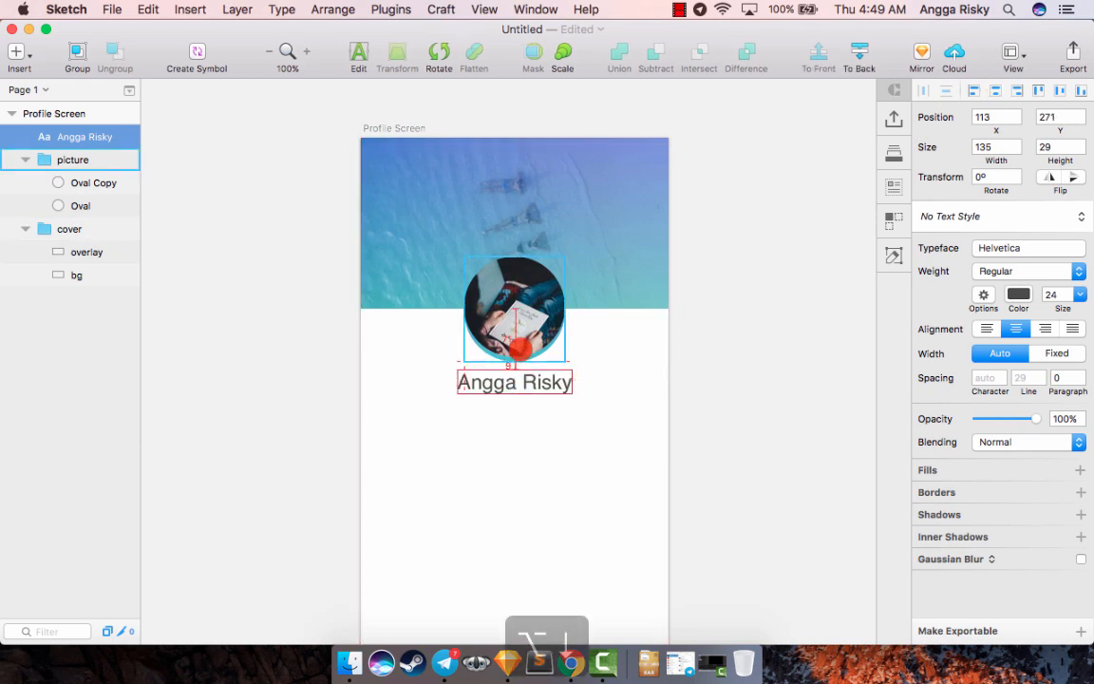
key("alt+Down")
key("alt+shift+Down")
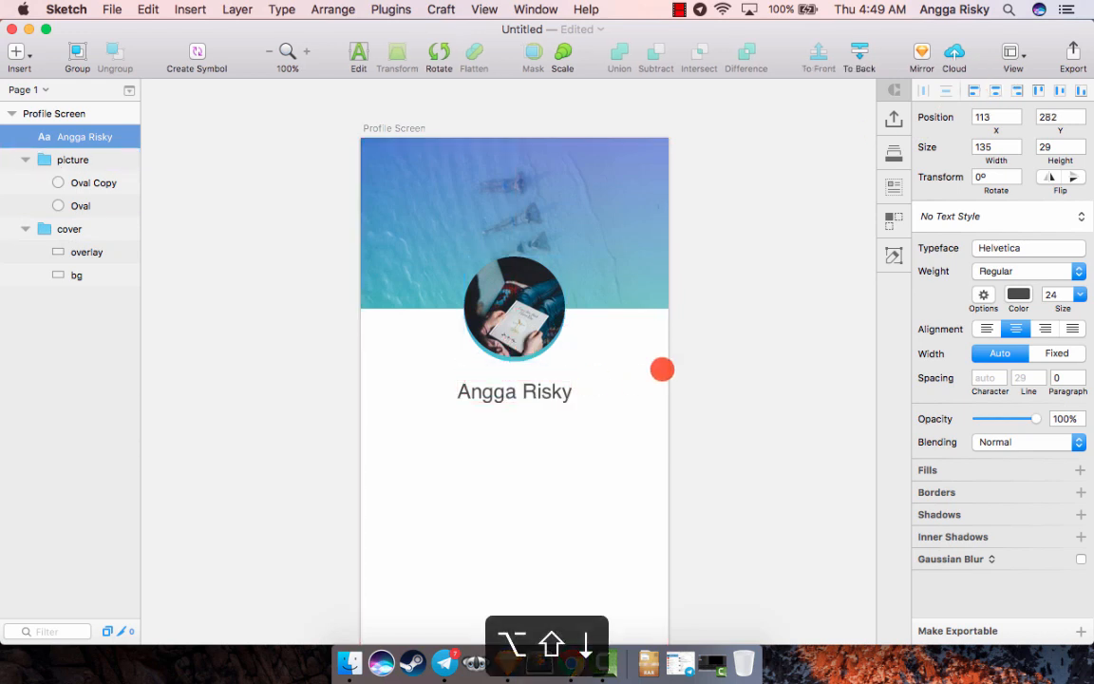
scroll(656, 366, "down", 3)
key("alt+Up")
key("alt+Up")
key("alt+Up")
key("alt+Up")
key("alt+Up")
key("alt+Up")
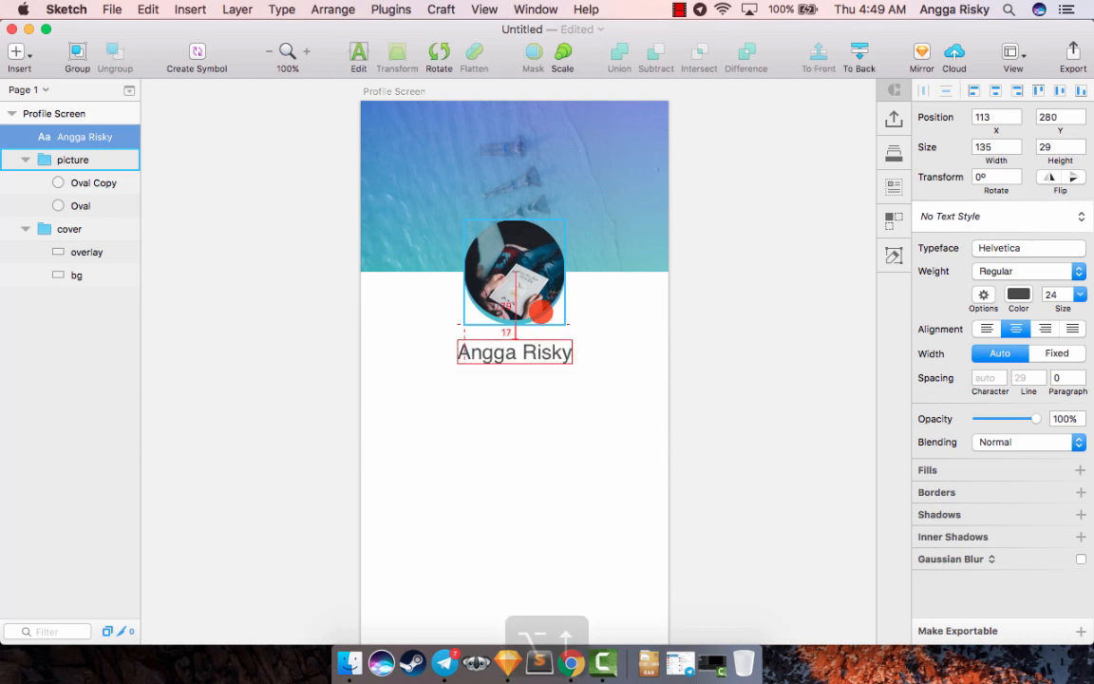
key("alt+Down")
- Duplicate the name text and place the copy directly below the original at Y 317
scroll(760, 279, "down", 4)
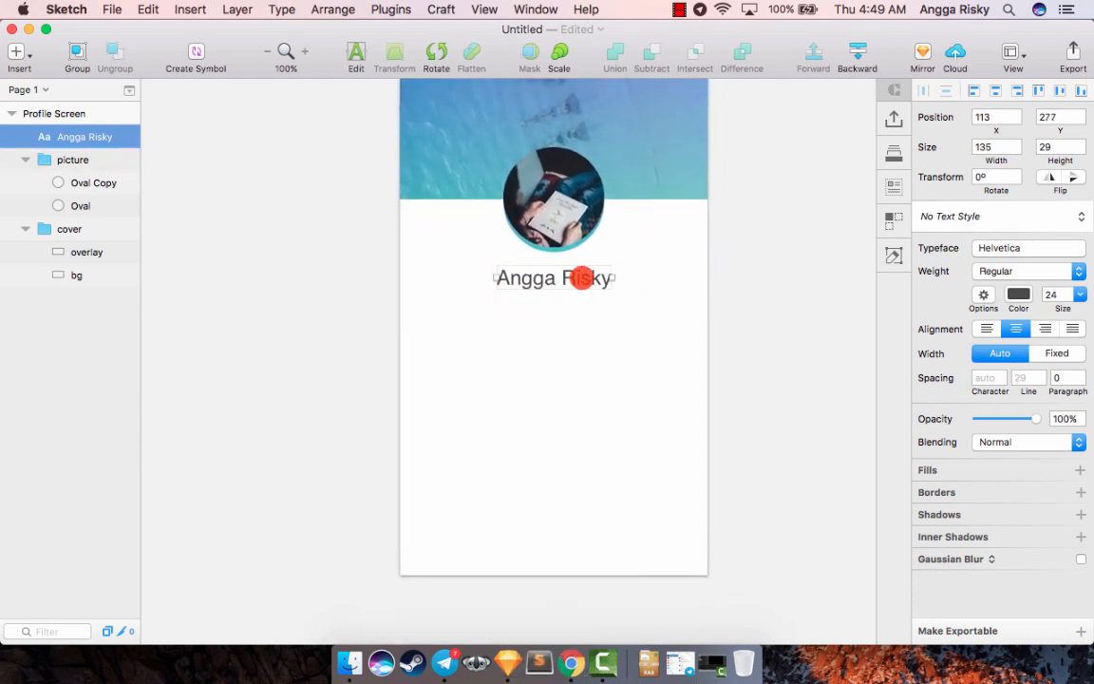
right_click(582, 277)
left_click(591, 259)
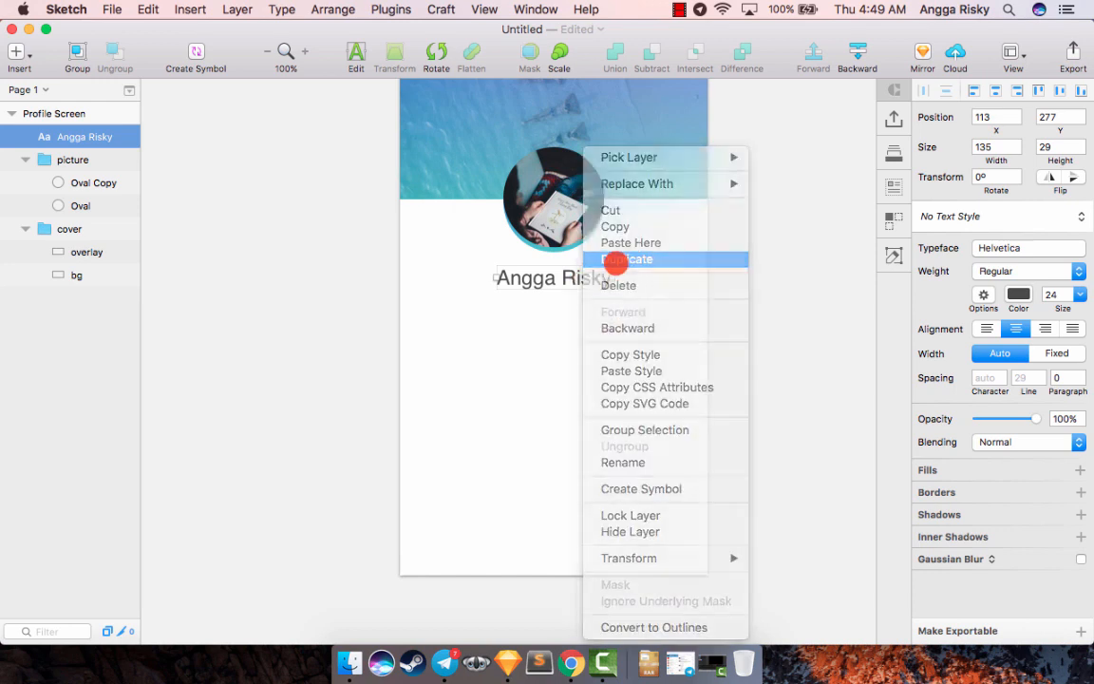
left_click_drag(555, 315, 542, 313)
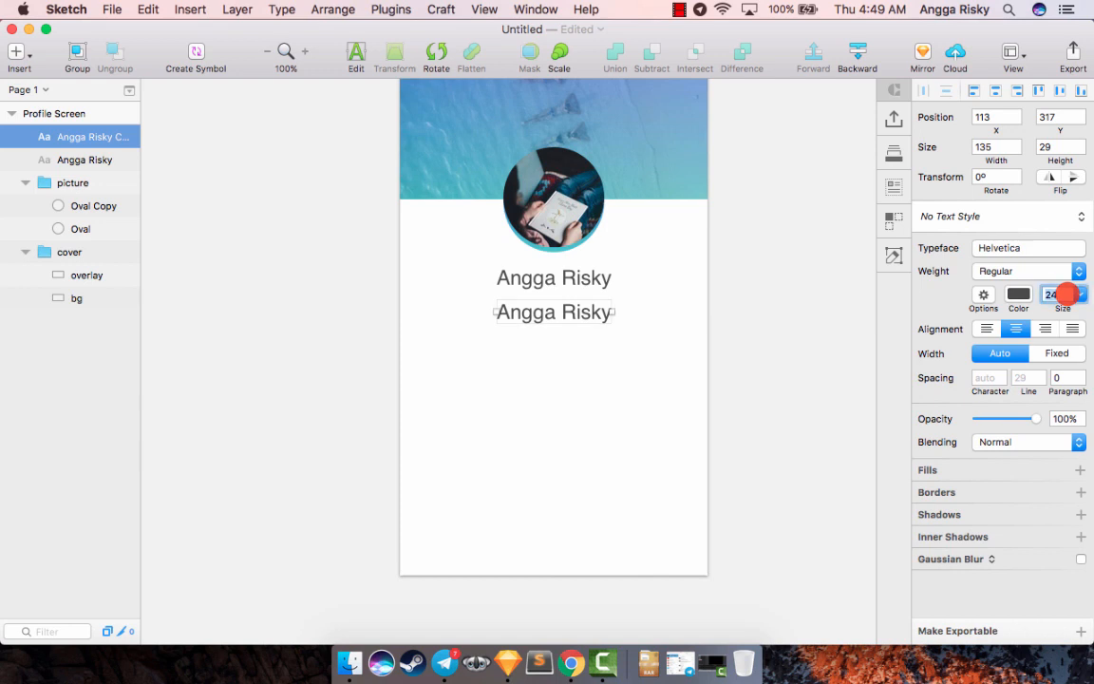
- Set the duplicated text's size to 14 and replace its content with "Jakarta, Indonesia"
key("Return")
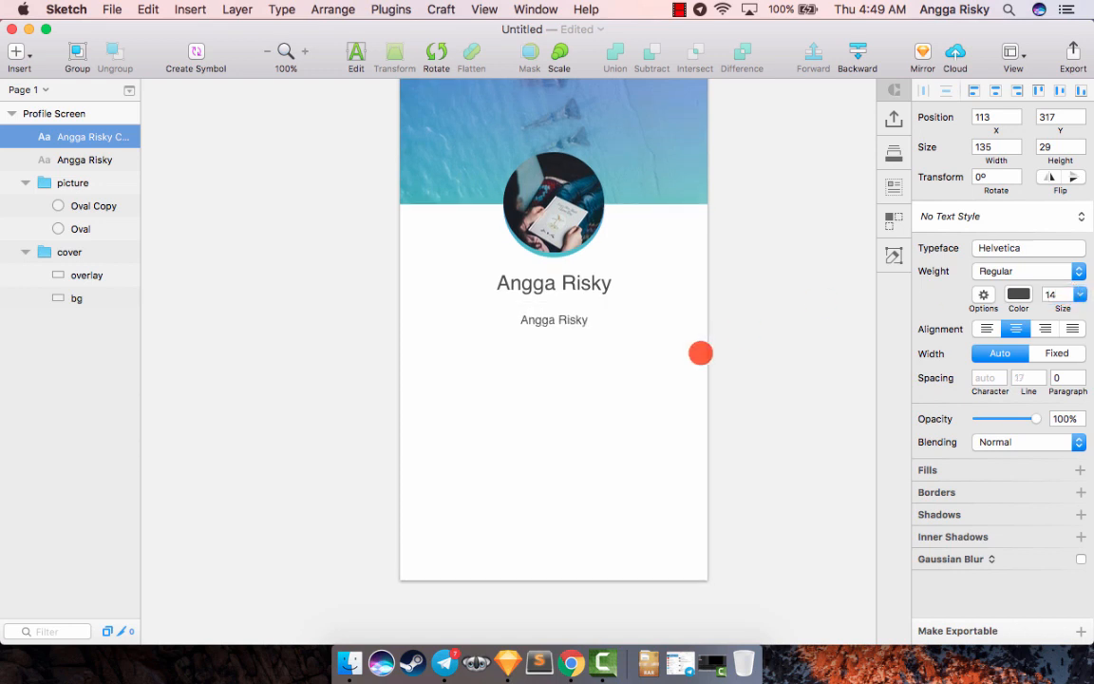
key("super+equal")
double_click(611, 296)
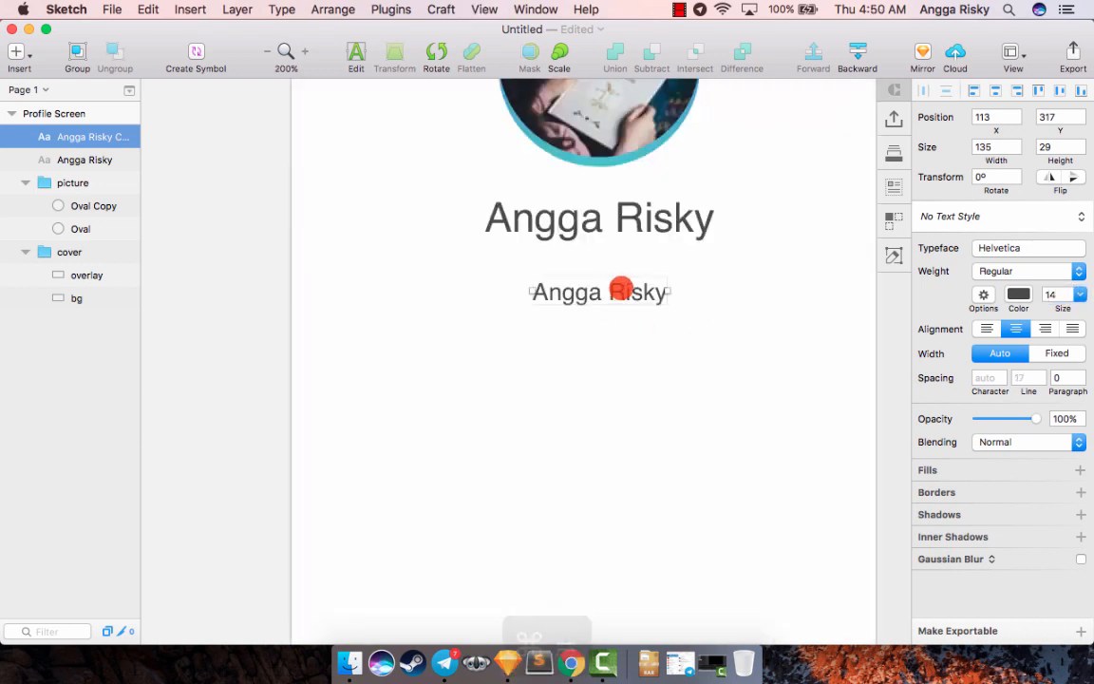
key("super+a")
type("Jakarta, Indonesia")
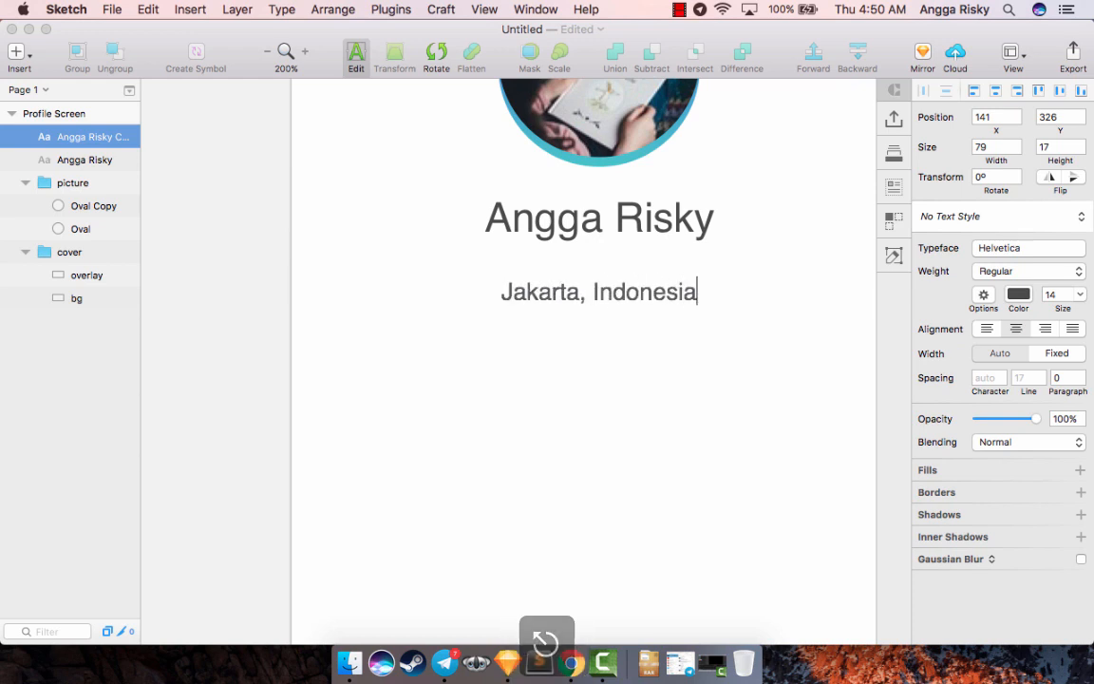
- Finish editing the location text and set its color to gray 9B9B9B
key("Escape")
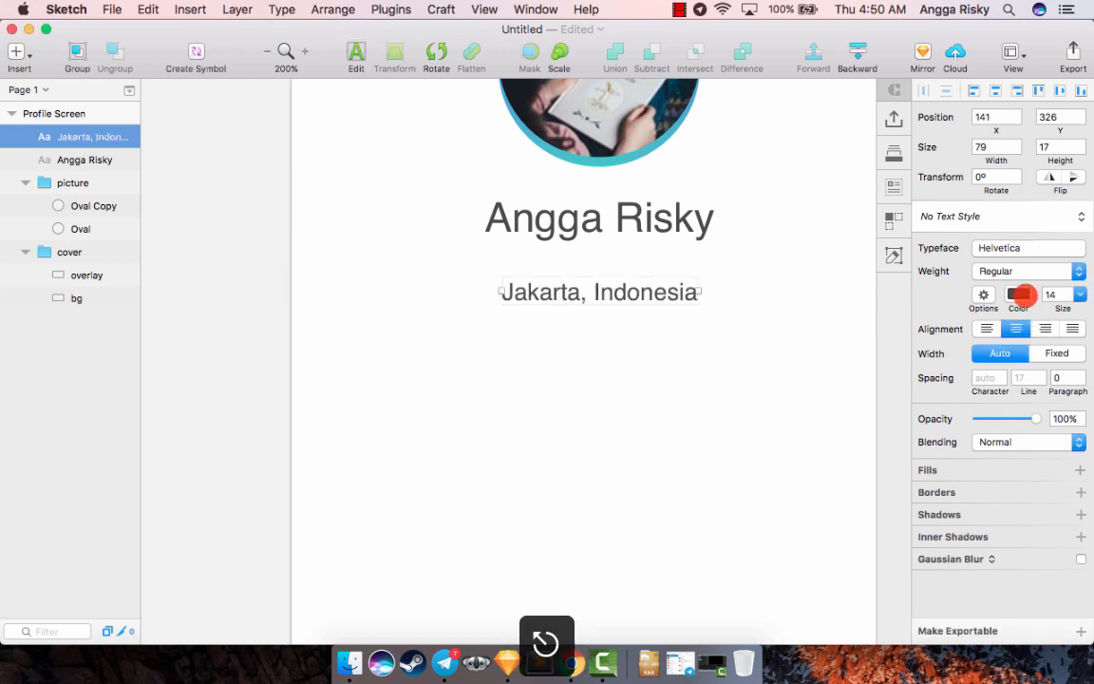
left_click(1021, 296)
left_click(1036, 575)
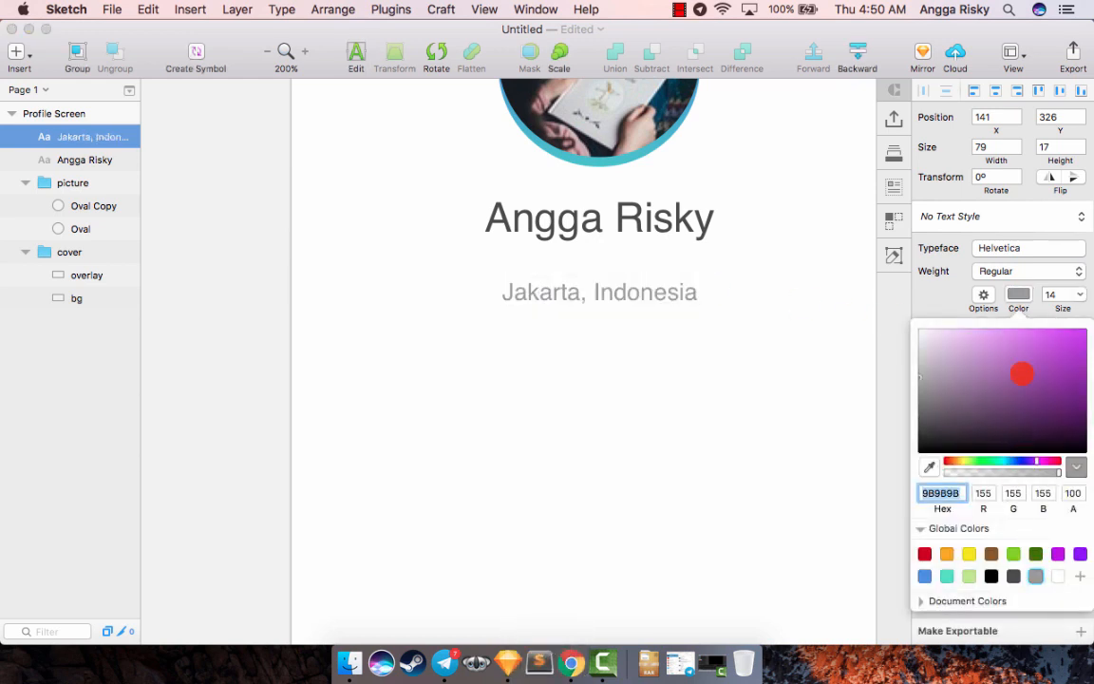
left_click(903, 299)
- Nudge the location text up to Y 313, checking its spacing from the name text
key("super+minus")
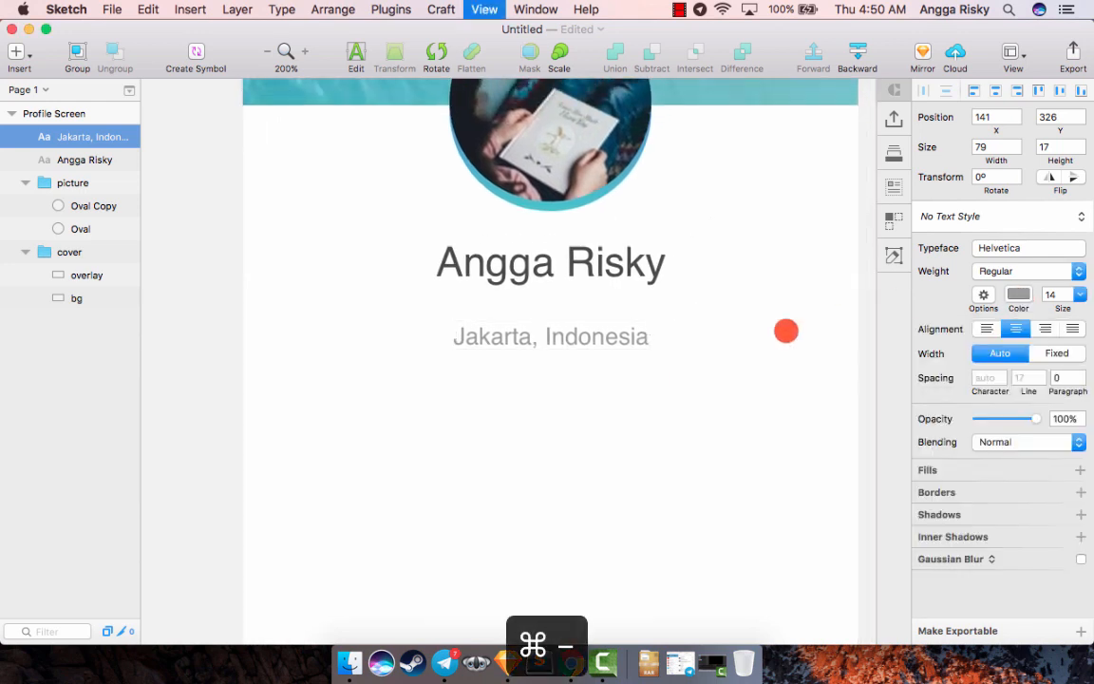
key("alt+shift+Up")
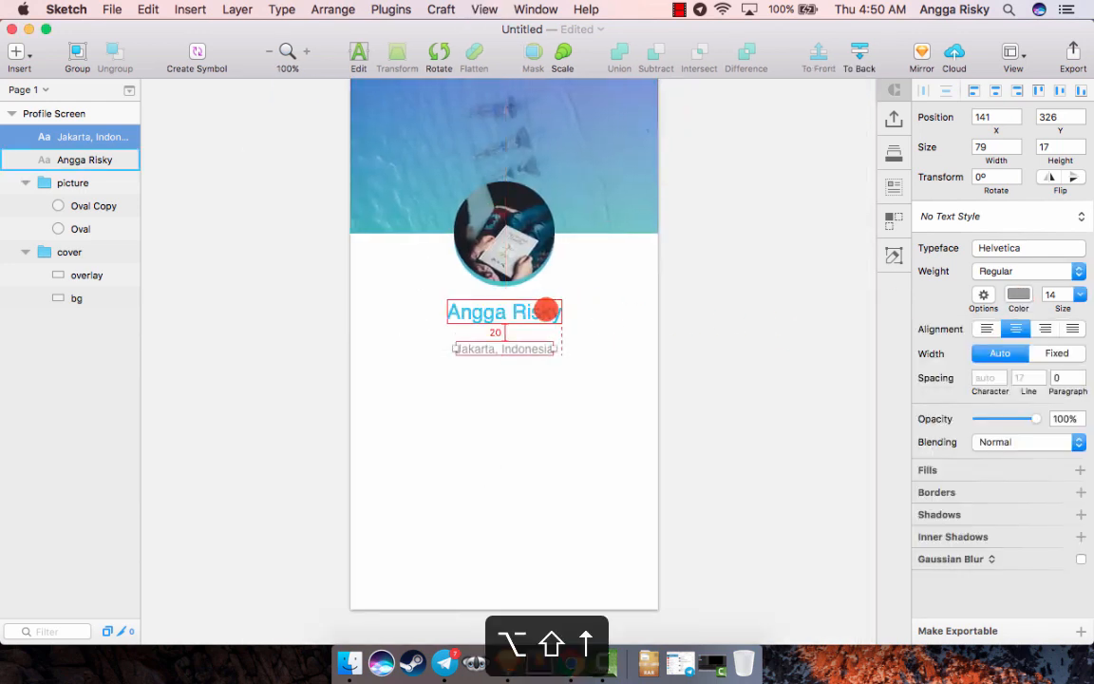
key("alt+Up")
key("alt+Up")
key("alt+Up")
key("alt+Up")
key("alt+Up")
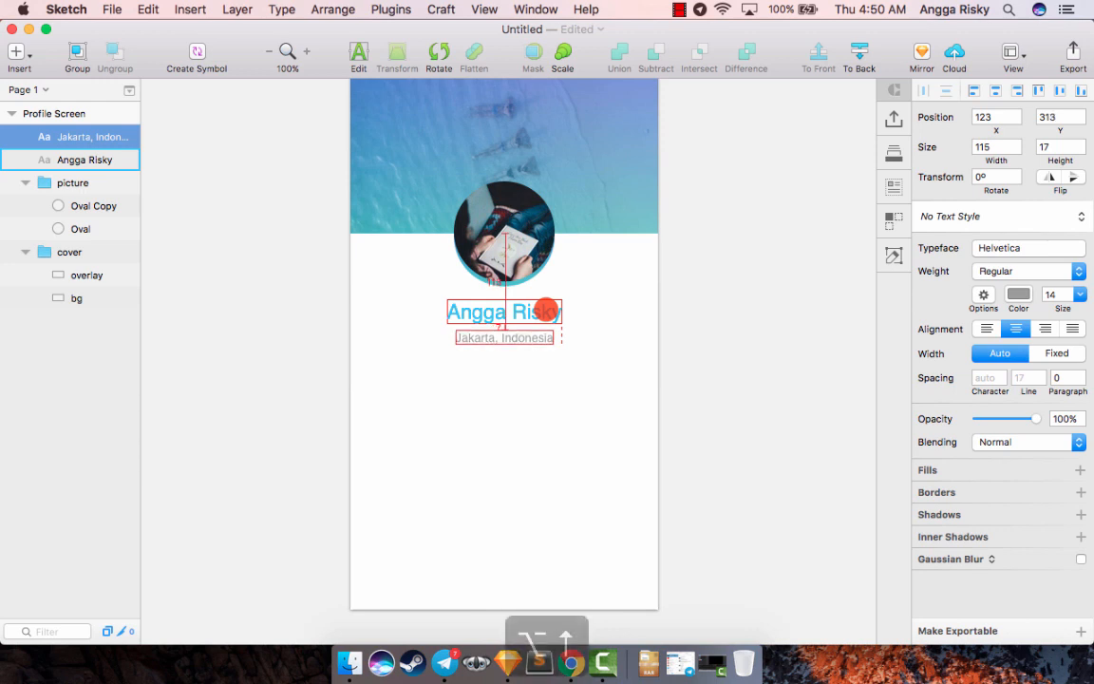
left_click(701, 274)
- Examine the alignment and spacing of the cover, profile picture, name and location text on the artboard
scroll(701, 276, "down", 3)
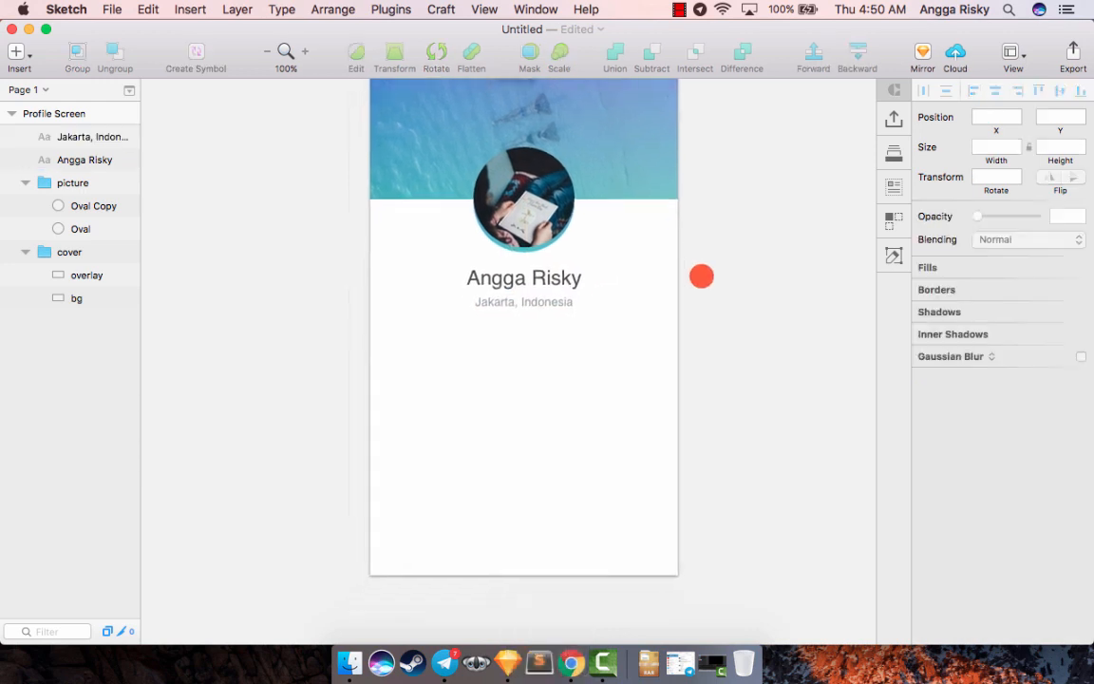
scroll(701, 277, "up", 5)
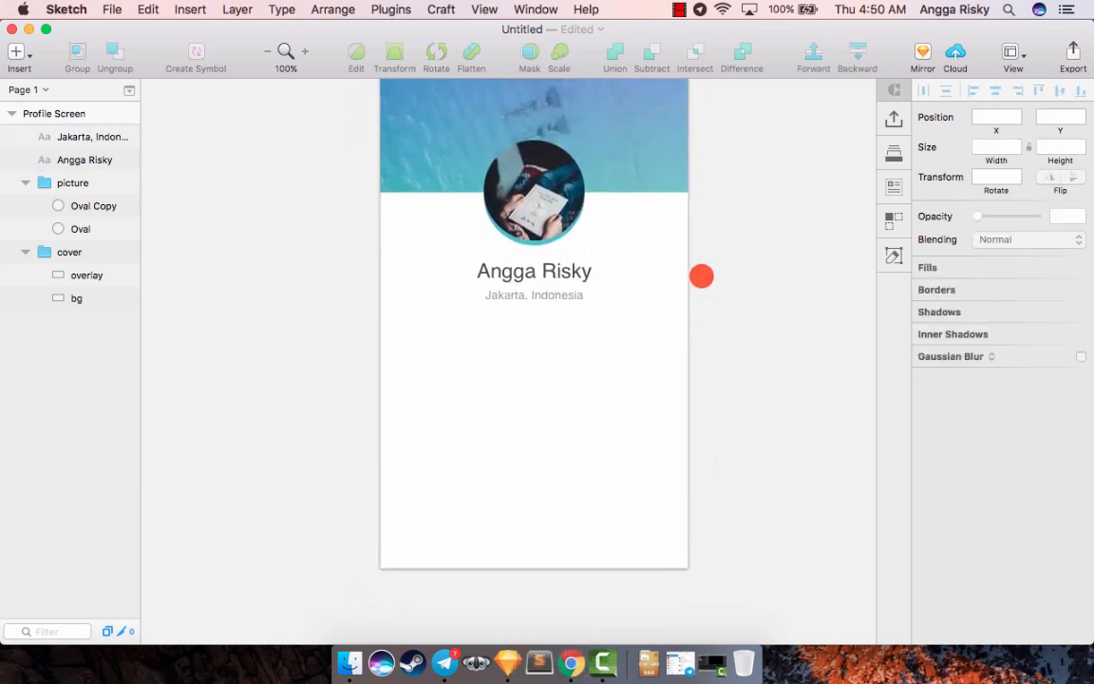
scroll(701, 276, "left", 2)
left_click(559, 268)
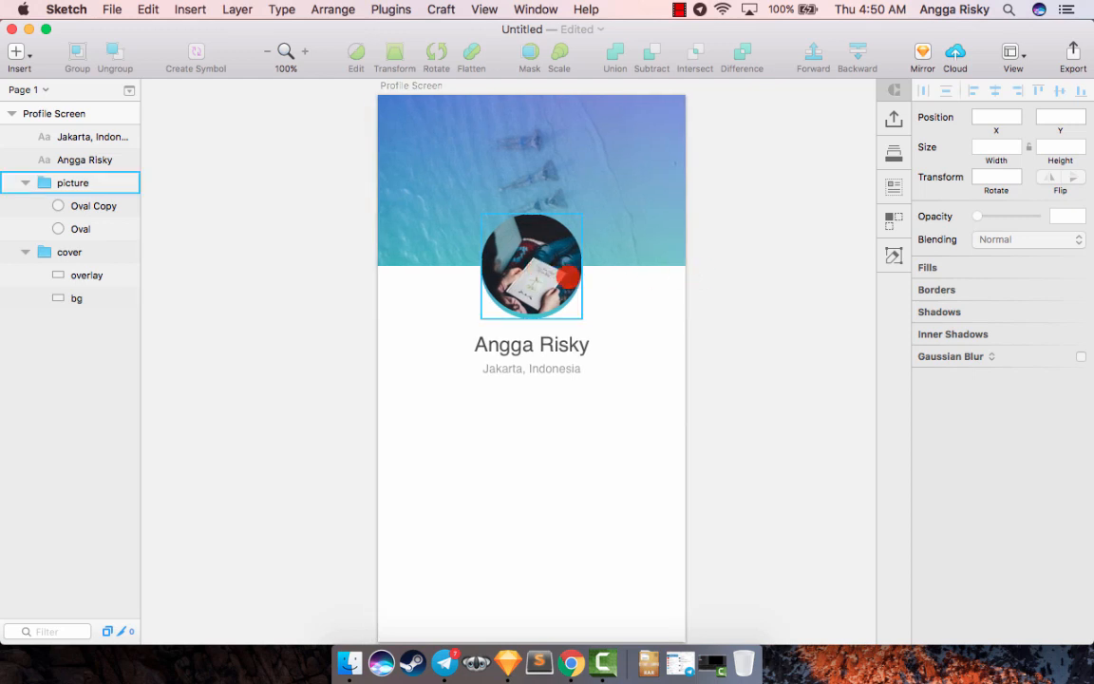
left_click(538, 347)
left_click(539, 370)
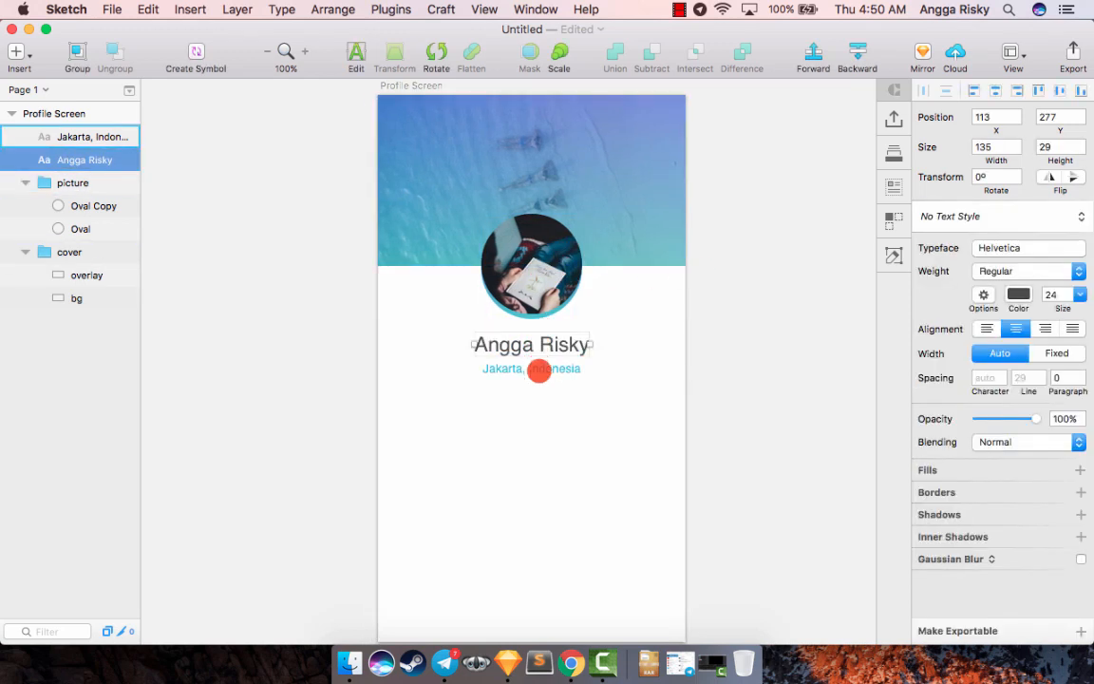
left_click(811, 300)
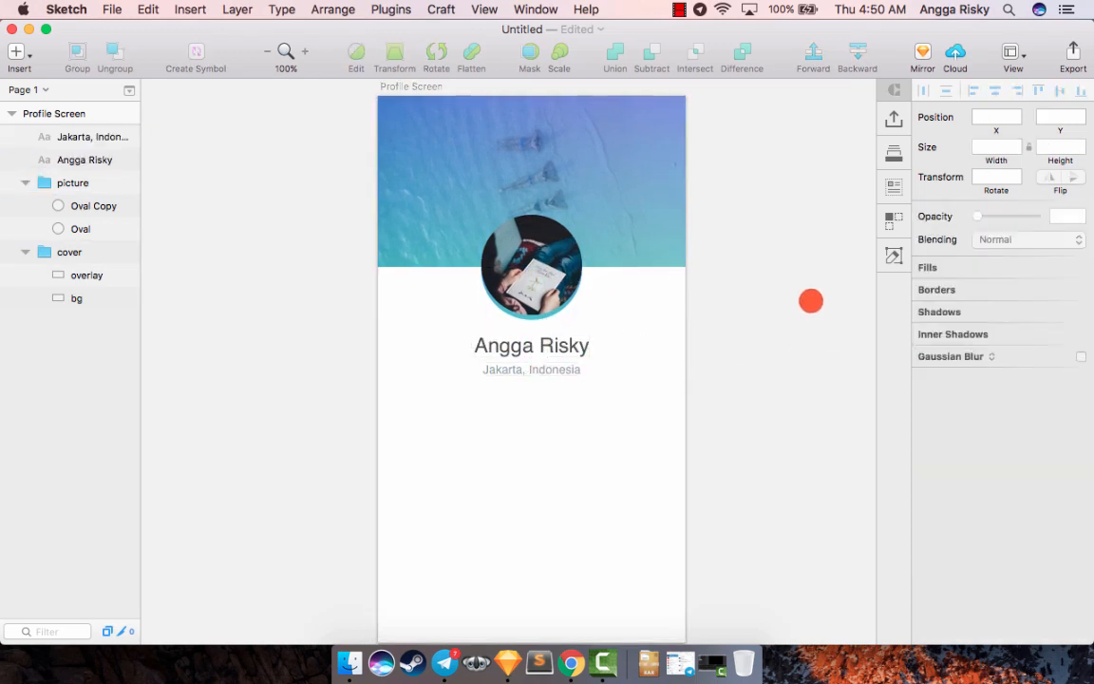
scroll(811, 301, "up", 1)
scroll(811, 301, "down", 1)
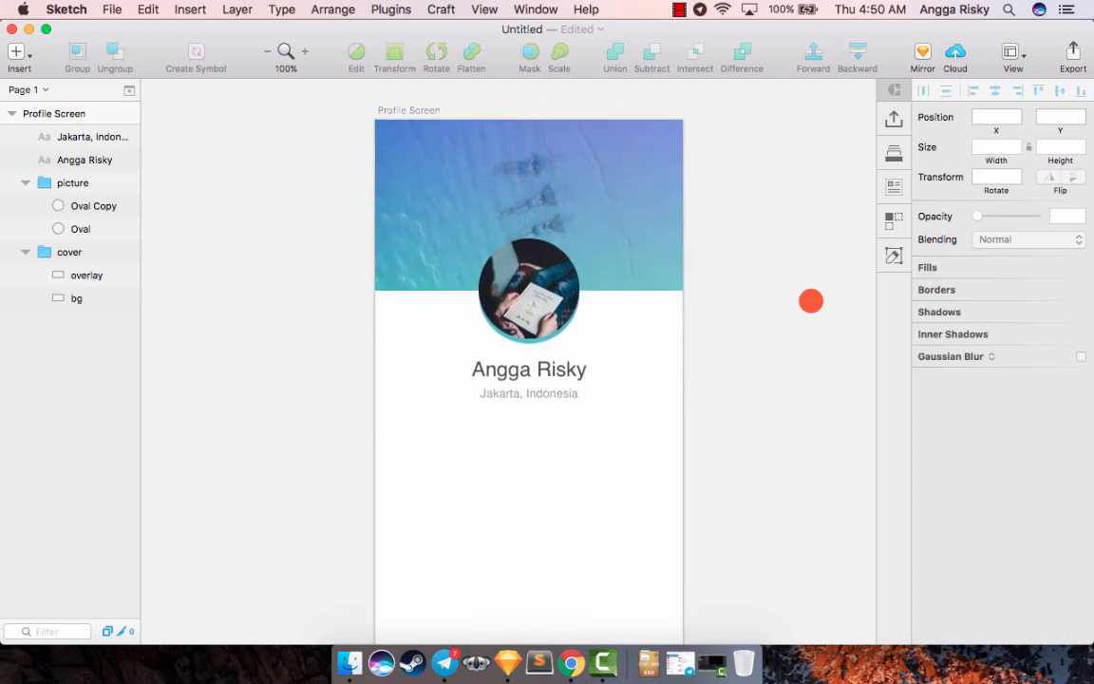
scroll(811, 302, "left", 2)
scroll(811, 301, "right", 2)
scroll(811, 301, "up", 2)
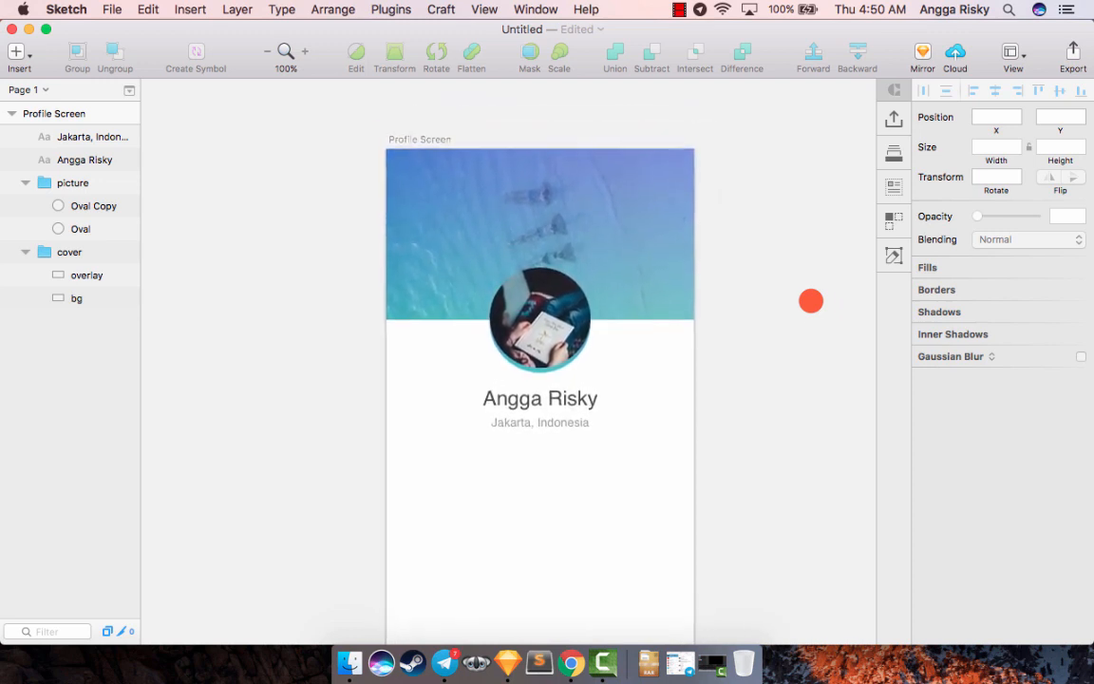
scroll(811, 301, "down", 5)
key("shift+super+2")
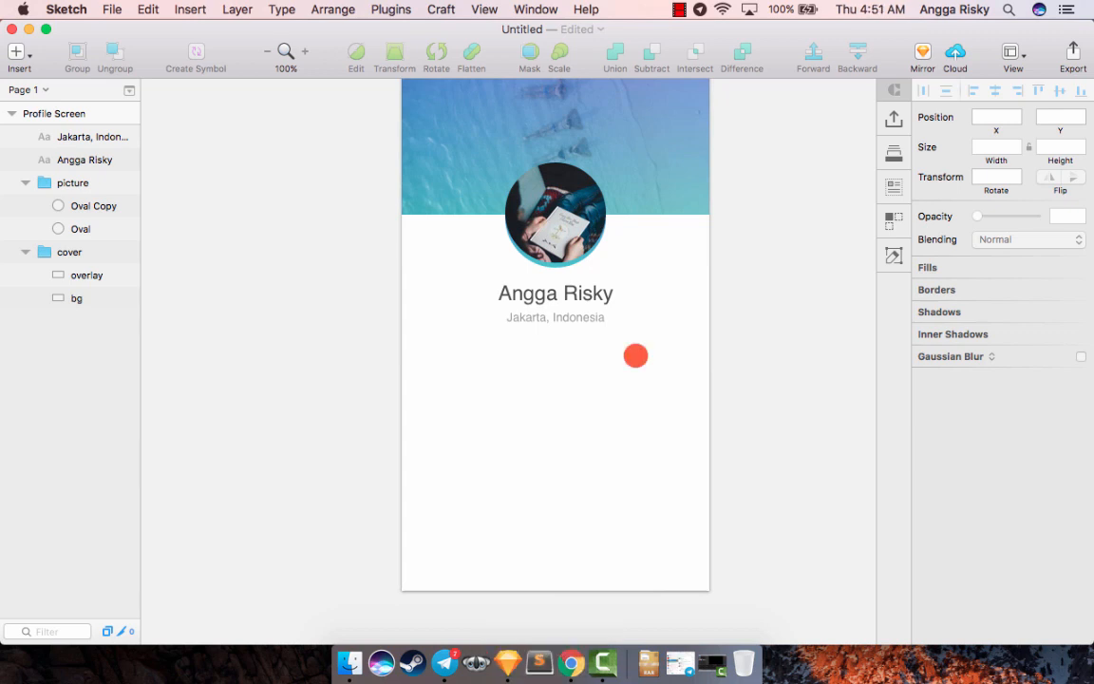
scroll(635, 355, "right", 1)
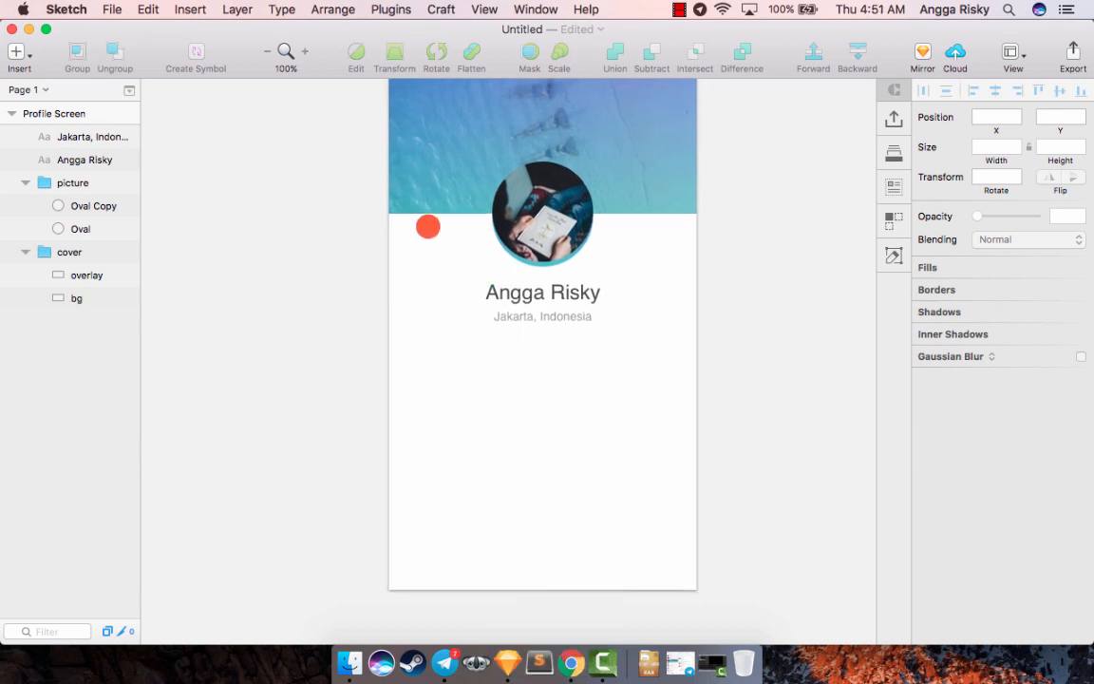
- Draw a rounded rectangle about 261 × 54 near the artboard's lower edge and center it horizontally on the artboard
left_click(13, 47)
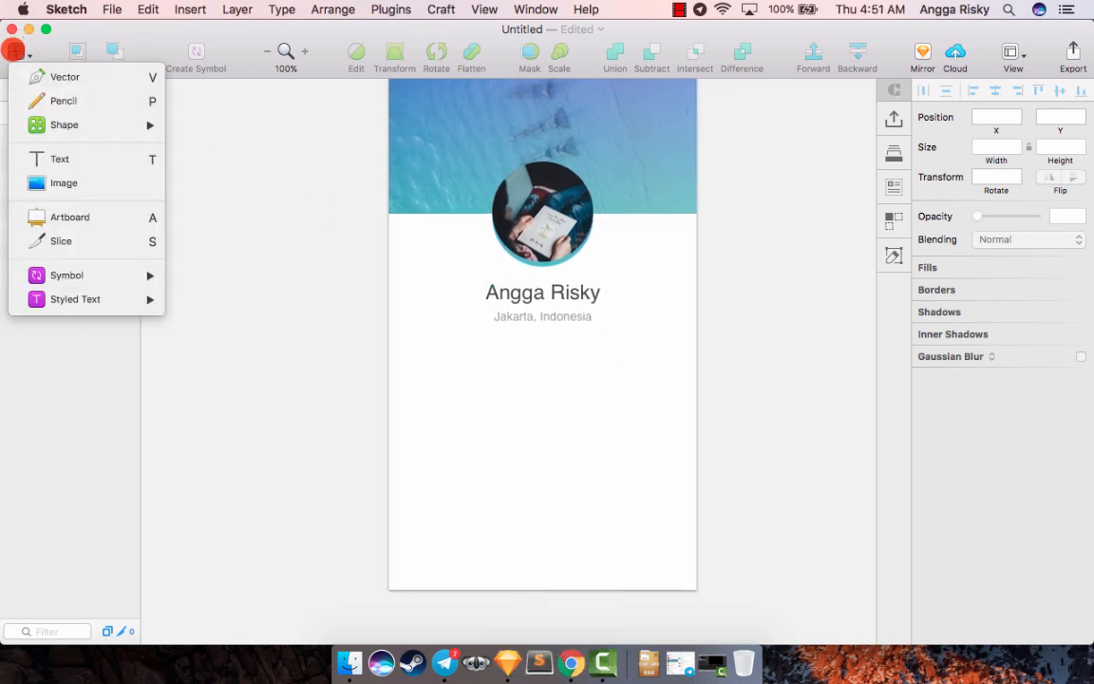
mouse_move(86, 119)
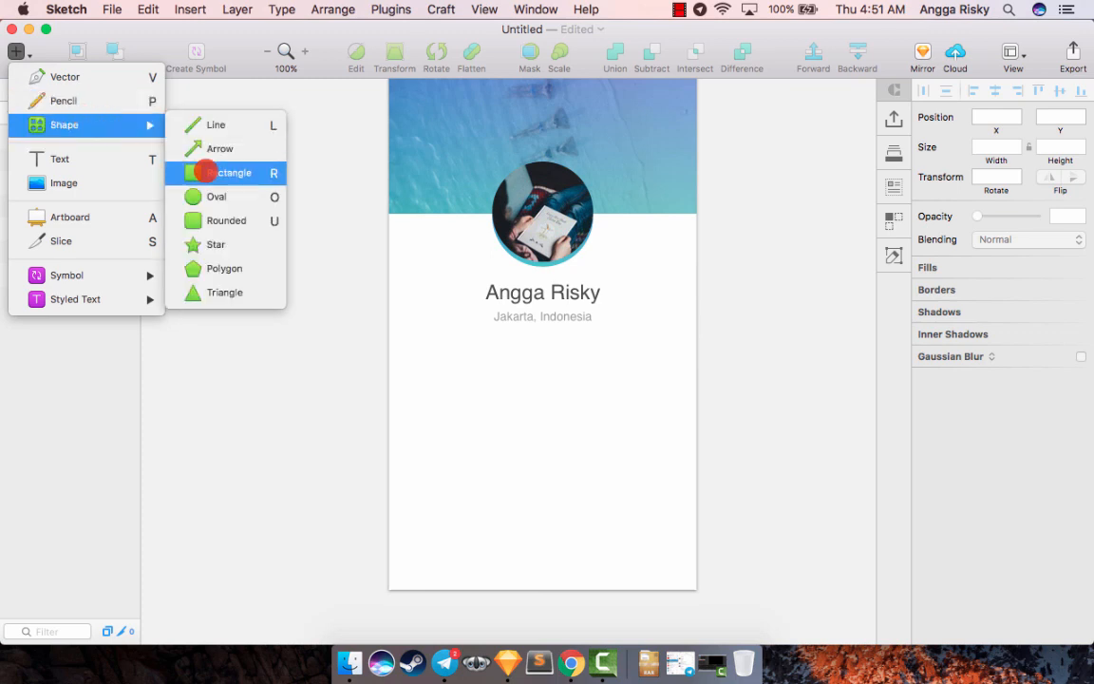
left_click(210, 217)
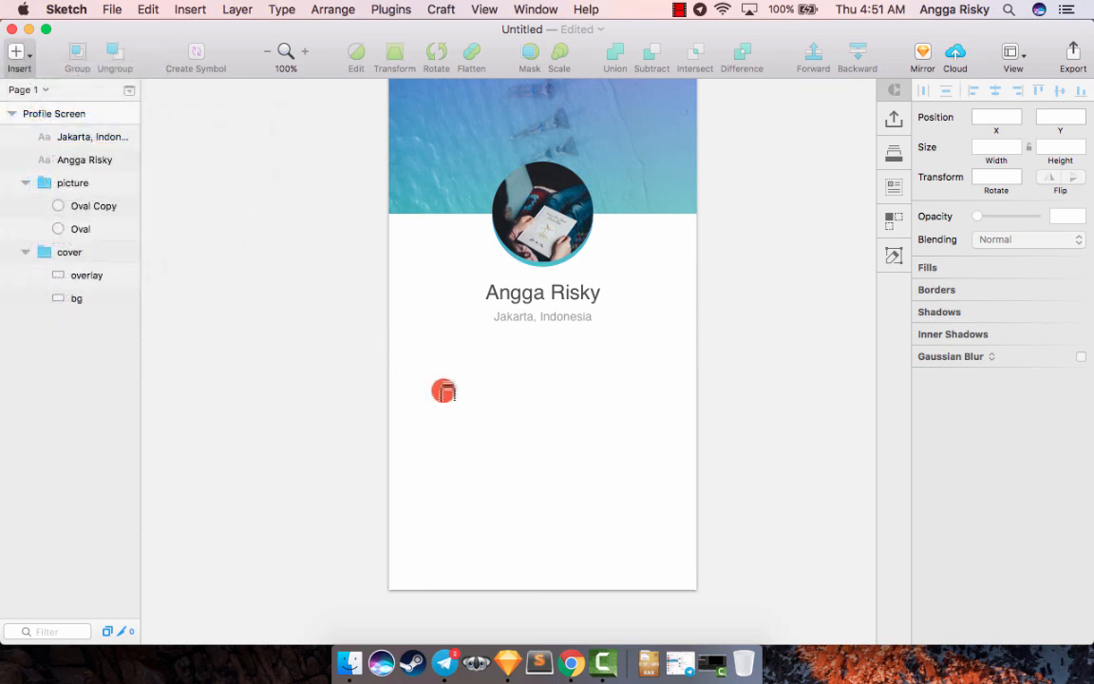
scroll(419, 516, "down", 1)
left_click_drag(398, 505, 622, 549)
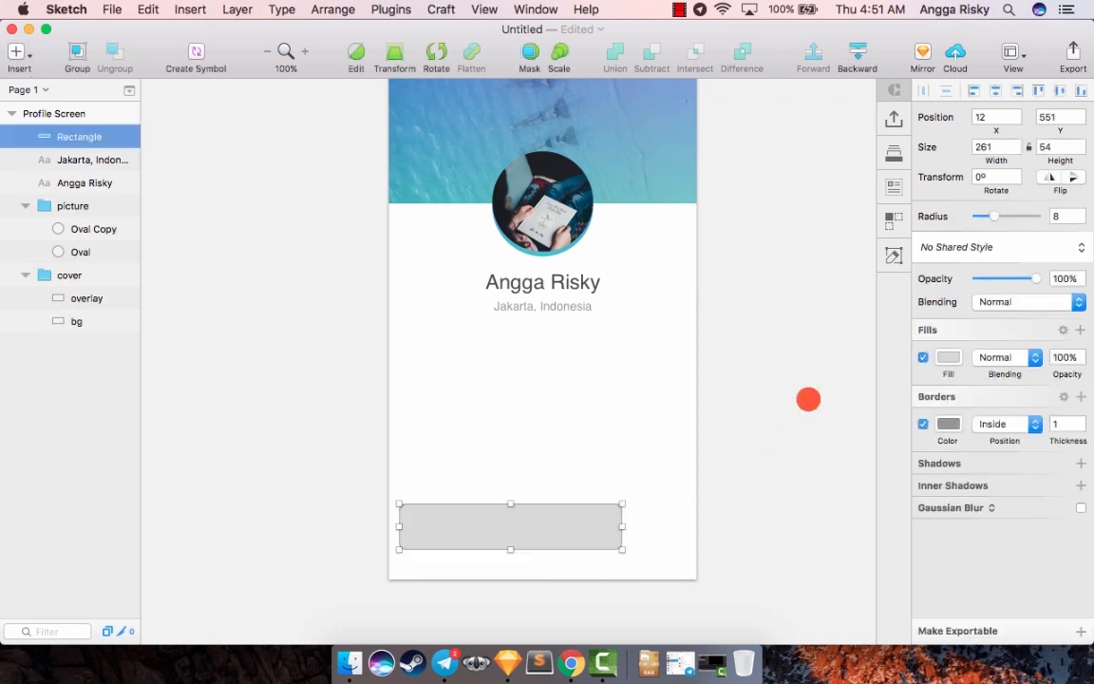
left_click(997, 88)
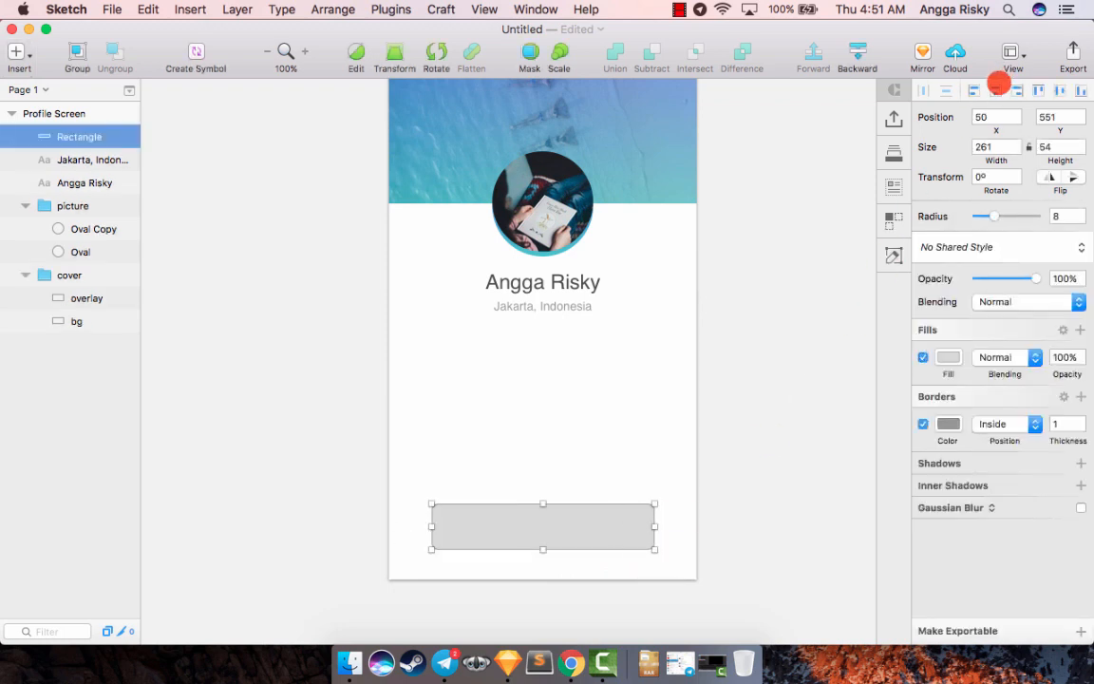
- Remove the rectangle's border and fill it with blue 4863CA by sampling the picture's teal edge and shifting the hue
left_click(922, 423)
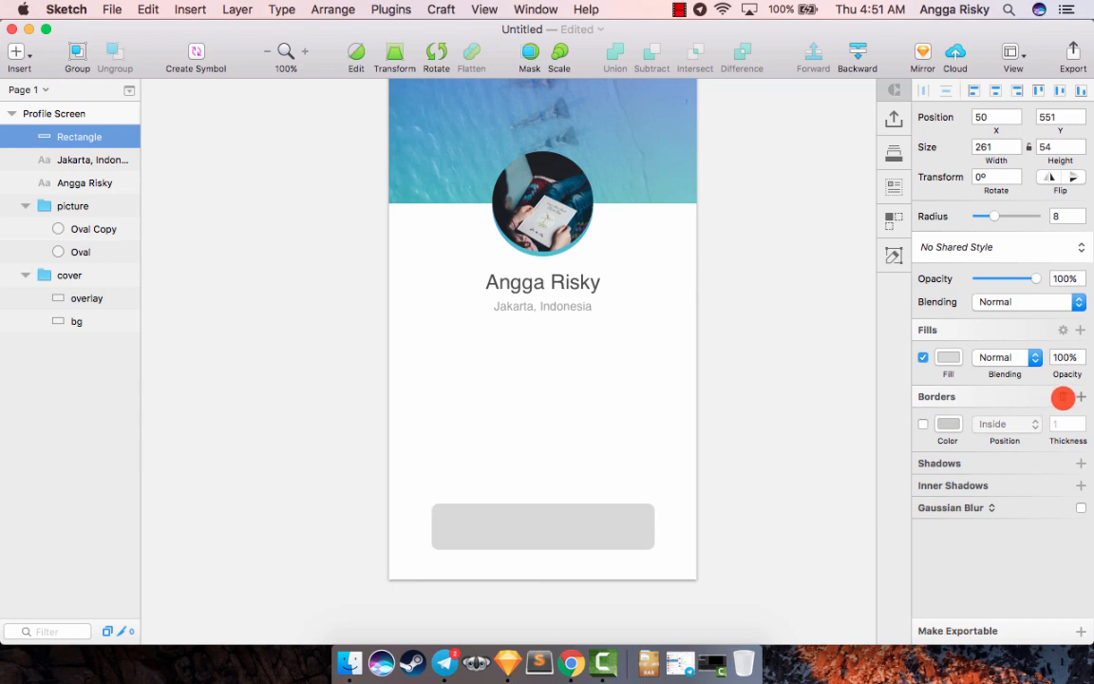
left_click(945, 355)
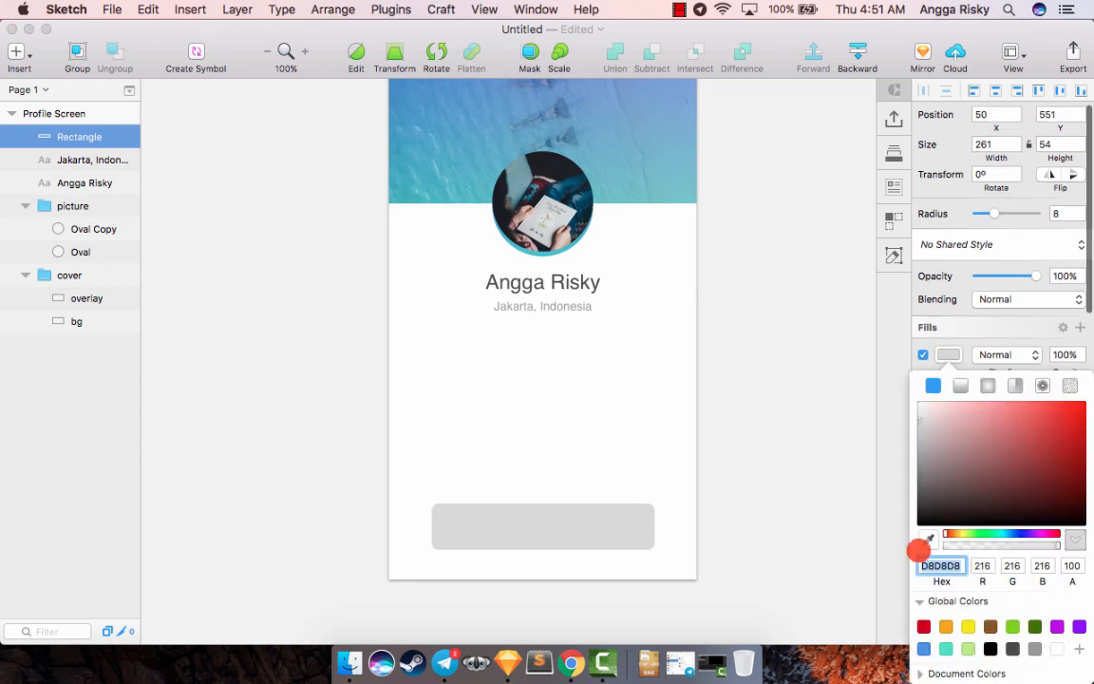
left_click(927, 541)
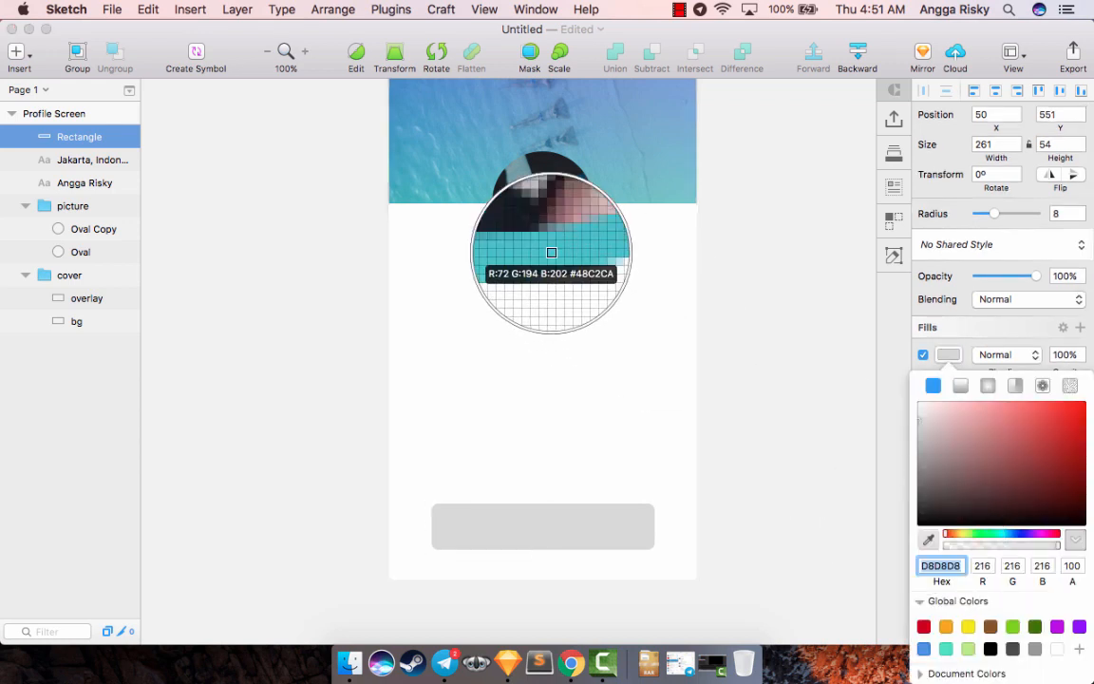
left_click(551, 252)
left_click_drag(1004, 535, 1016, 534)
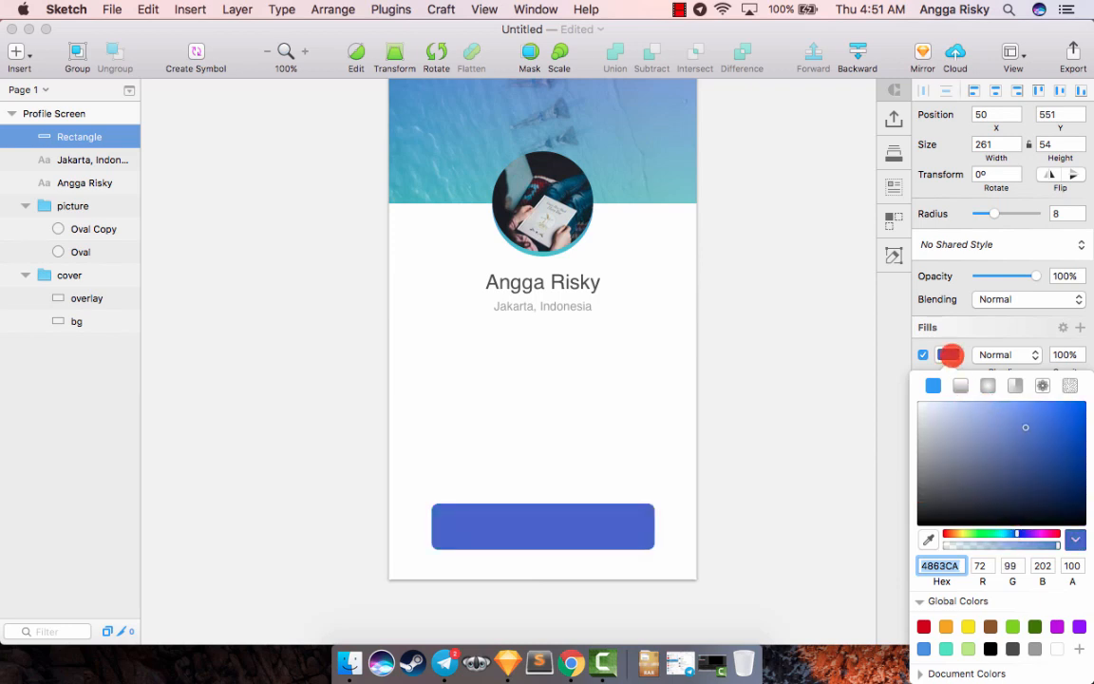
left_click(950, 355)
- Set the rectangle's corner radius to 100
left_click(1055, 217)
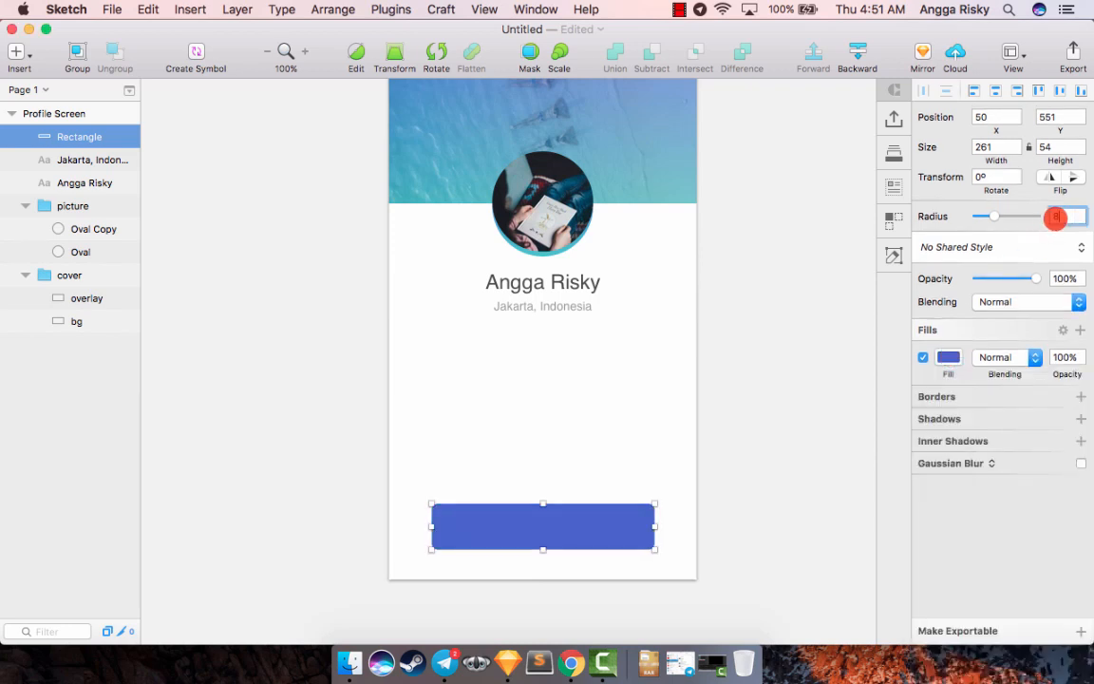
type("100")
key("Return")
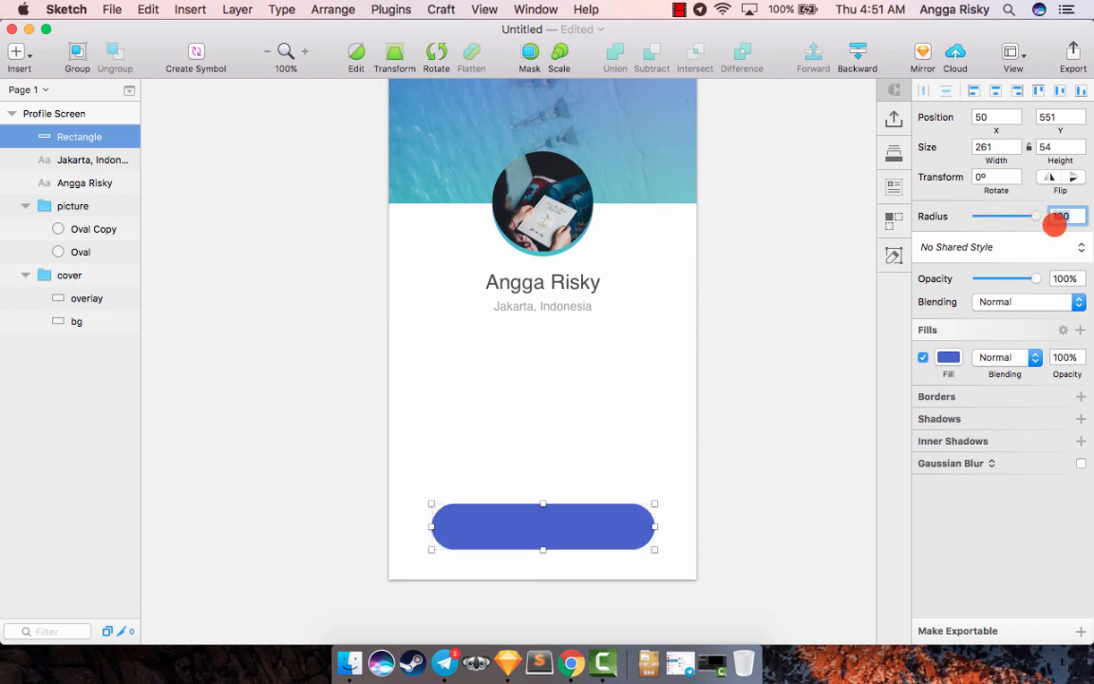
left_click(745, 403)
- Nudge the blue rounded rectangle up to Y 546, checking its distances to the artboard edges
left_click(575, 528)
key("alt")
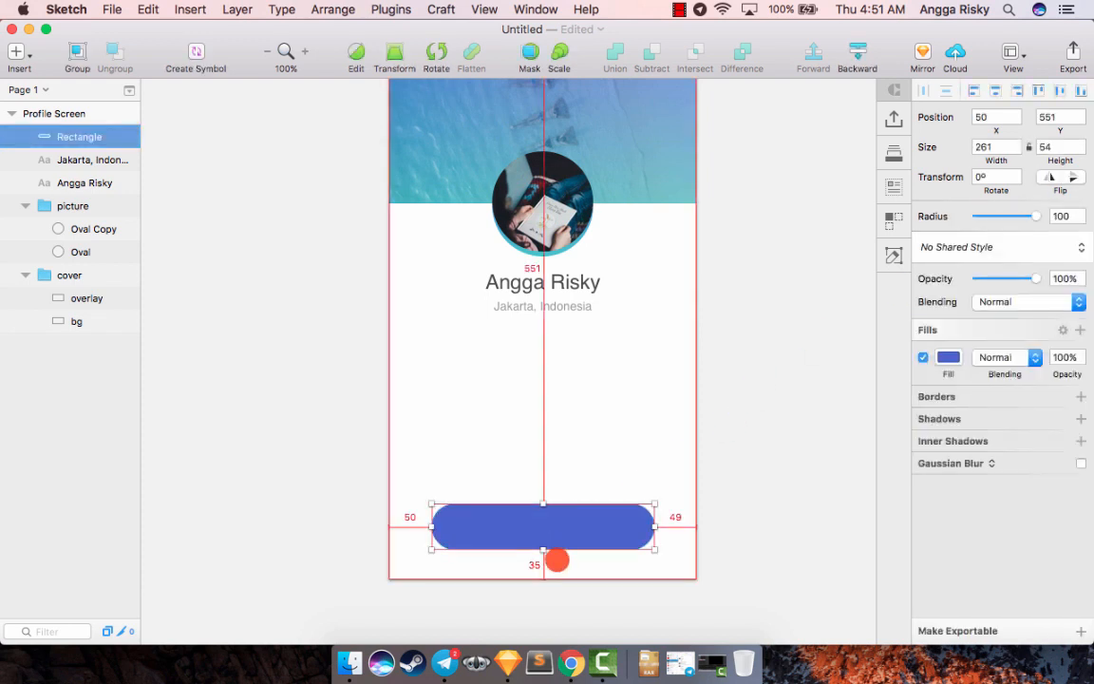
key("Up")
key("Up")
key("Up")
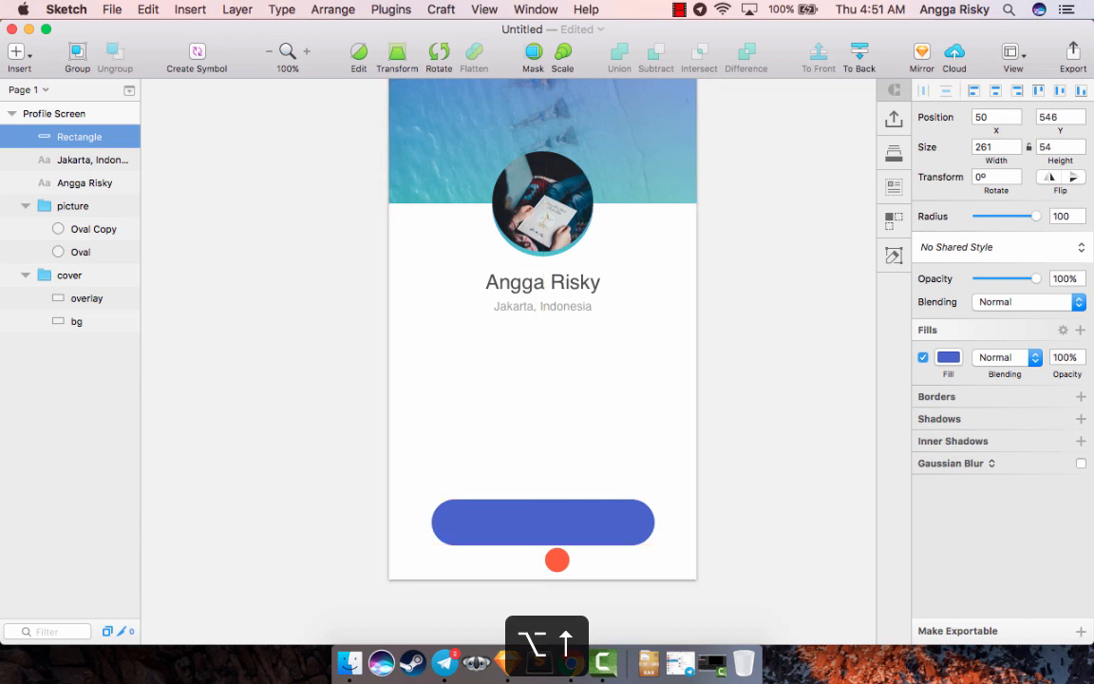
scroll(571, 557, "up", 1)
scroll(571, 557, "left", 1)
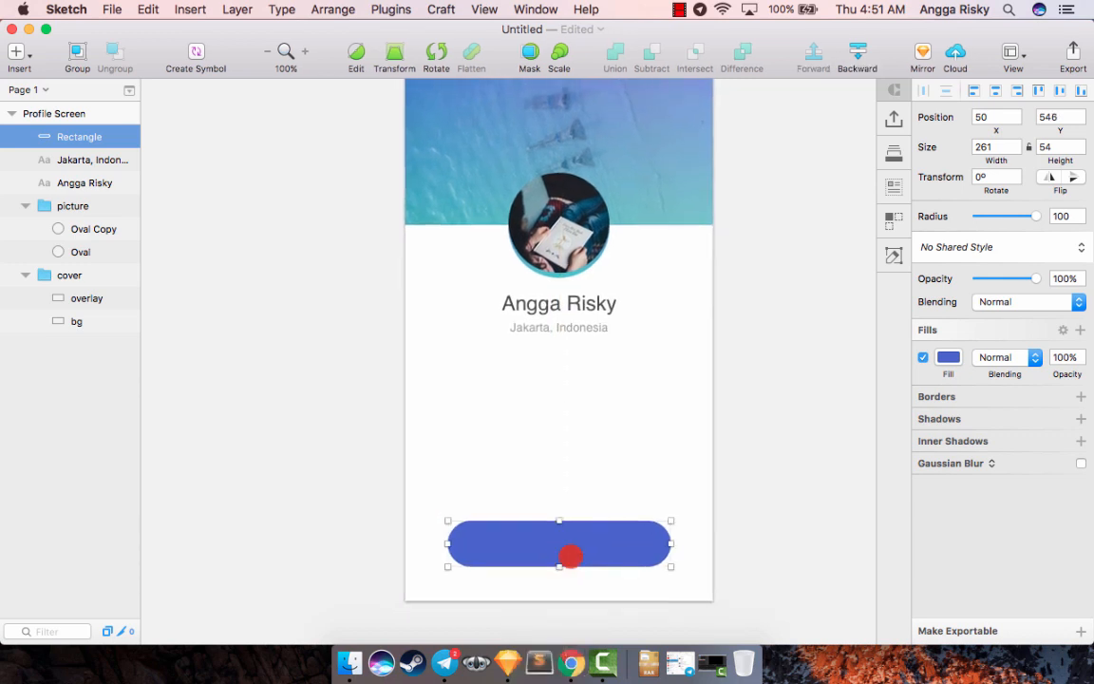
- Copy the name text, paste it above the rectangle layer and place it centered on the blue button at Y 556
left_click(551, 297)
key("super+c")
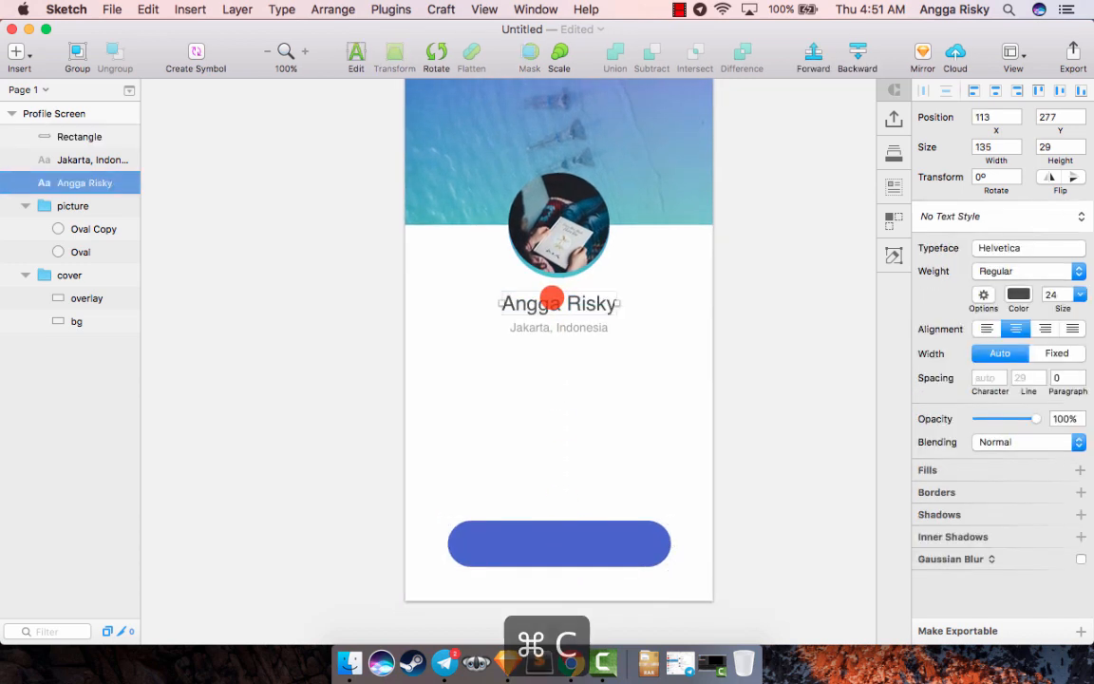
left_click(83, 140)
key("super+v")
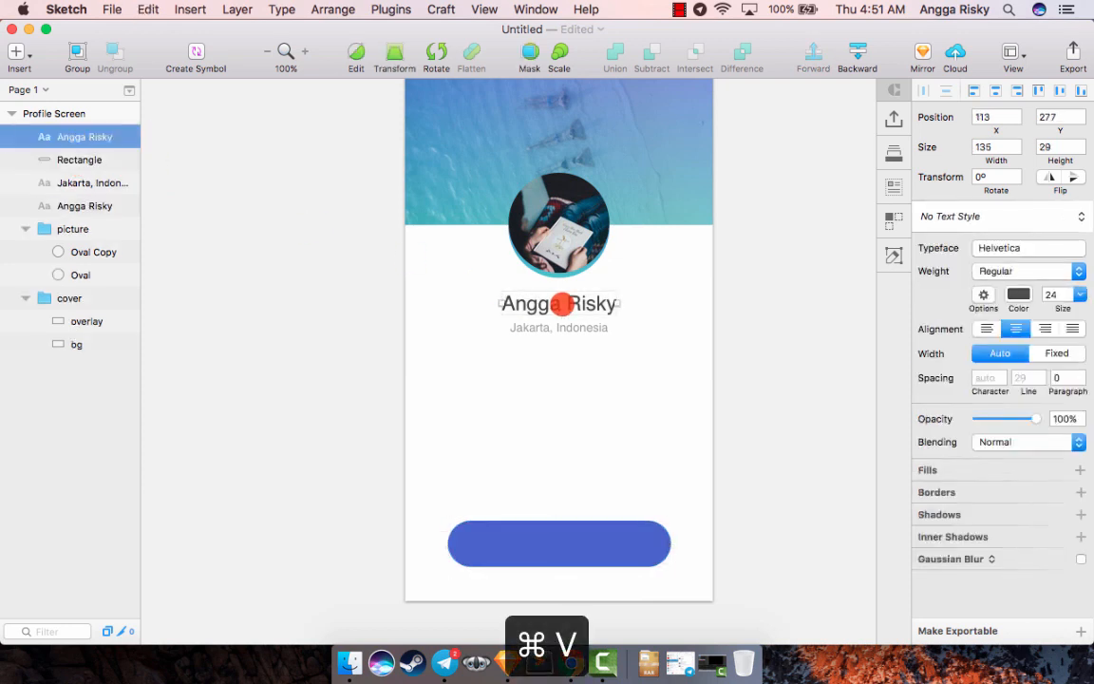
left_click_drag(550, 304, 550, 547)
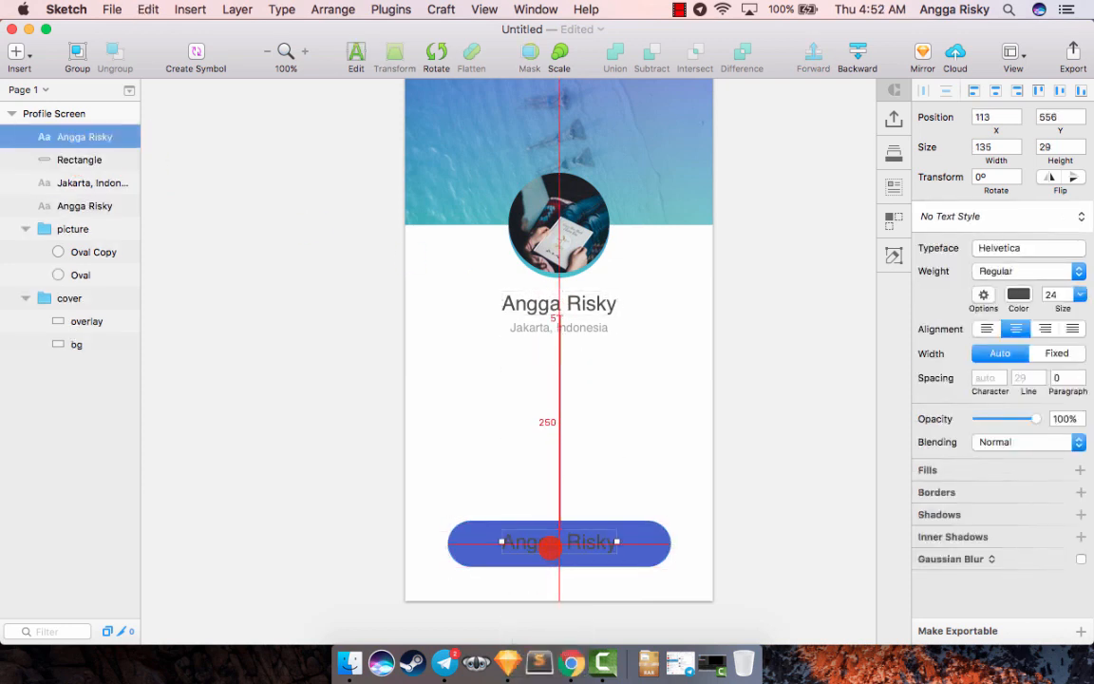
- Replace the pasted text on the button with "Send Message"
double_click(550, 547)
key("super+a")
type("S")
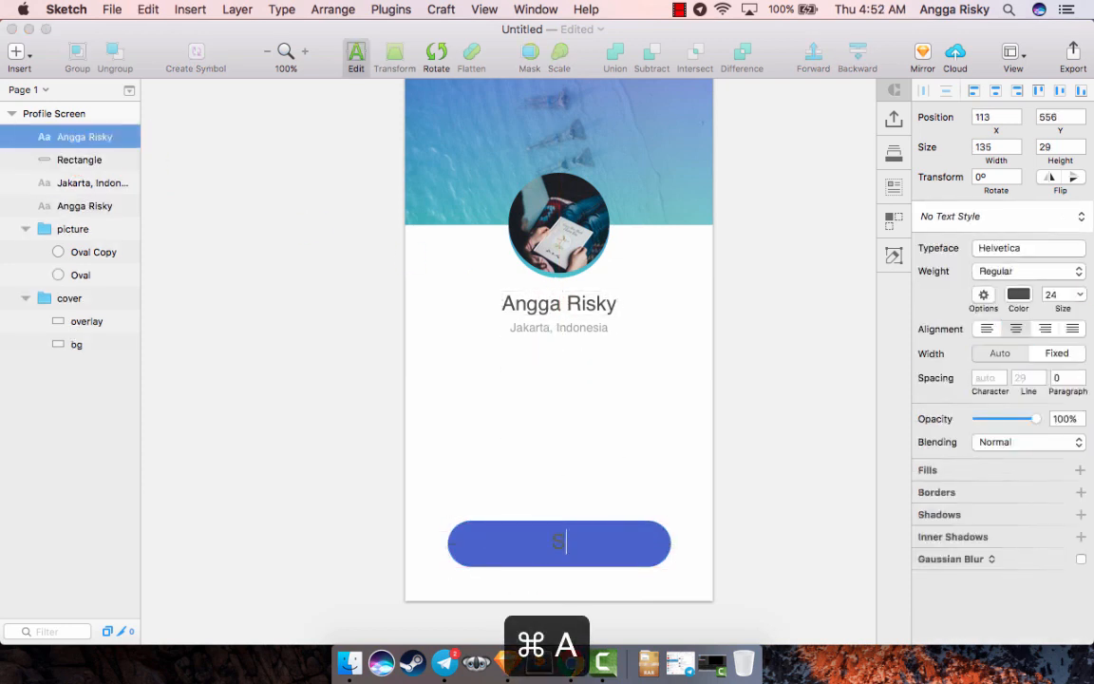
type("end Message")
key("Escape")
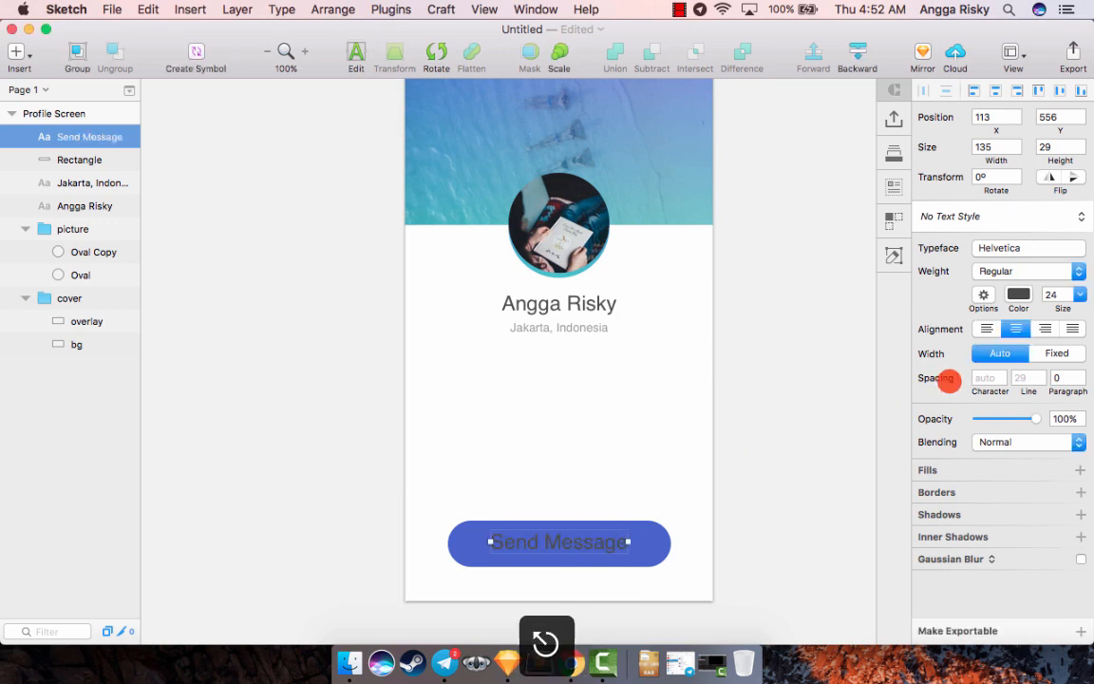
- Set the "Send Message" text color to white FFFFFF
left_click(1019, 299)
left_click_drag(997, 365, 846, 270)
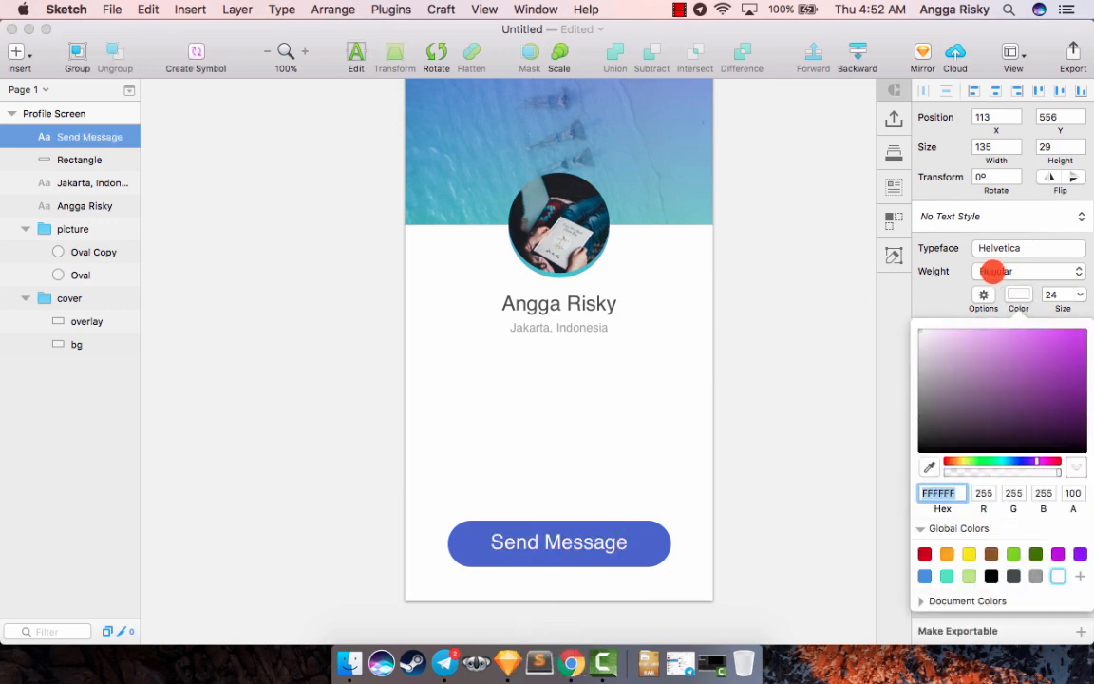
left_click(1016, 294)
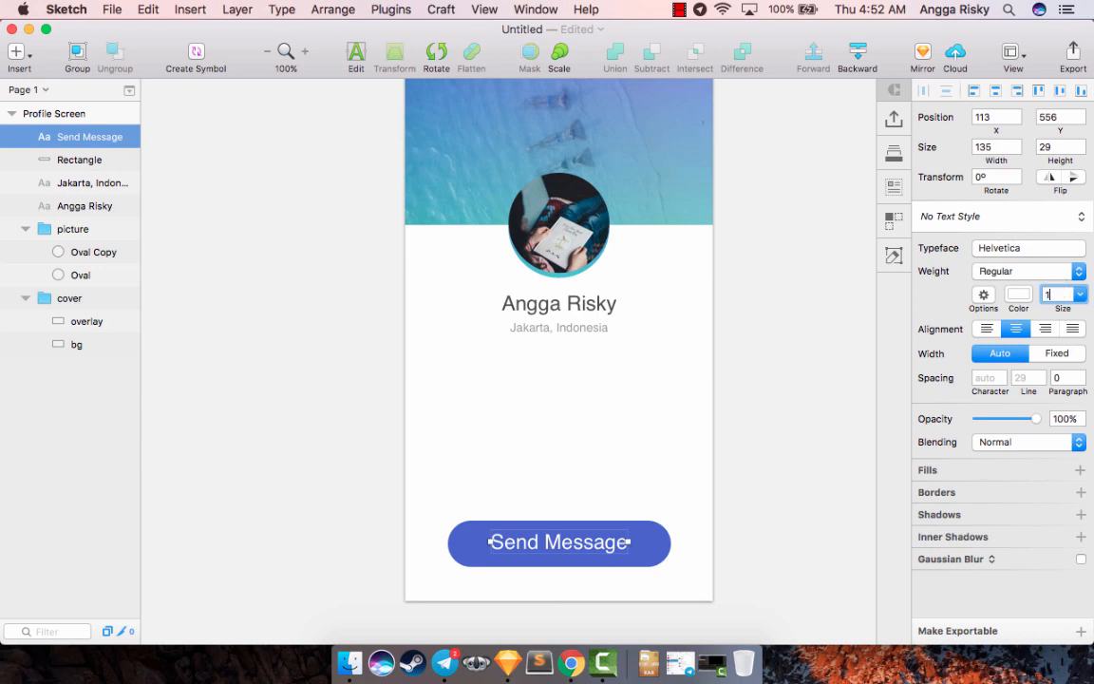
- Set the "Send Message" text size to 18 and align it horizontally centered with the blue rectangle
key("Return")
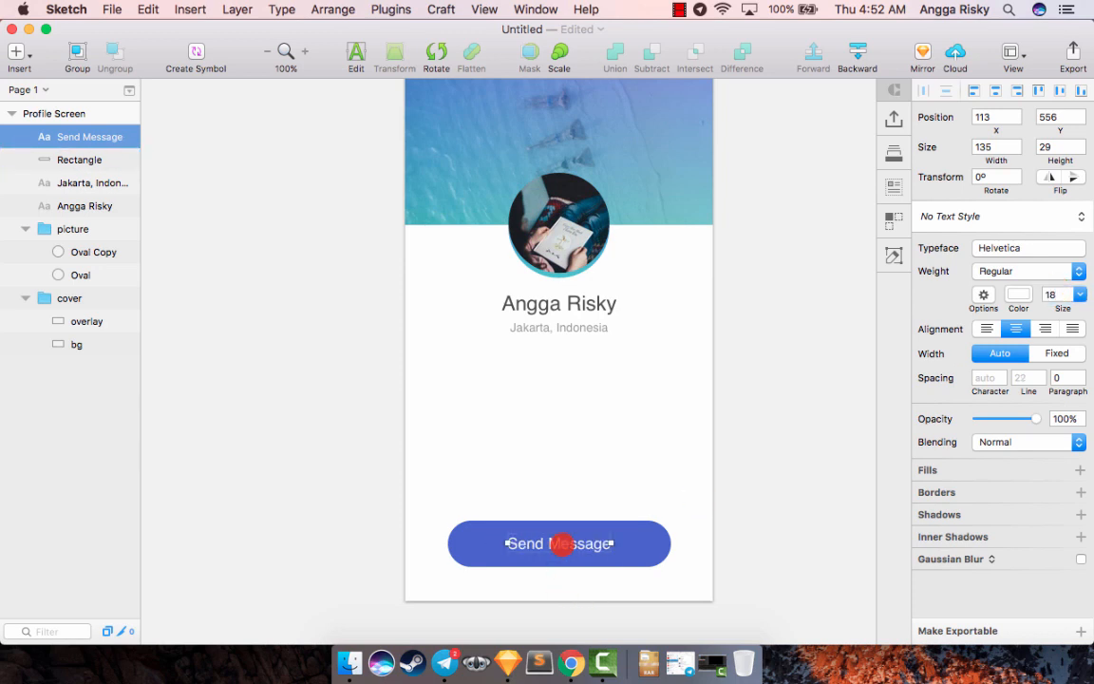
left_click(621, 543, "shift")
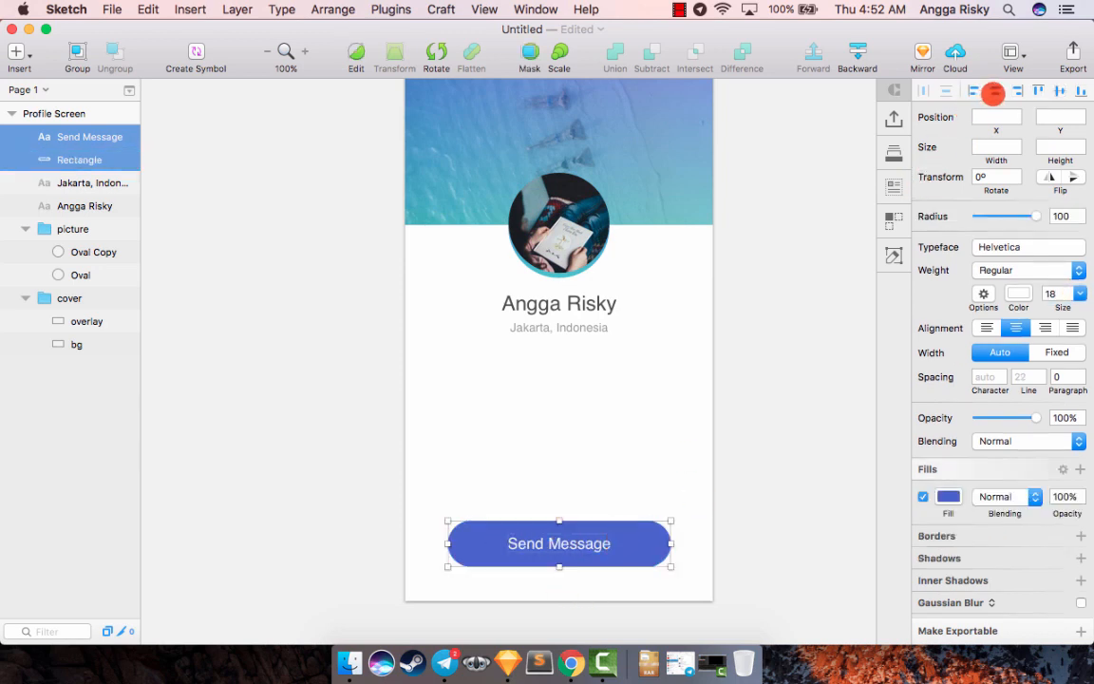
left_click(817, 244)
scroll(818, 245, "down", 3)
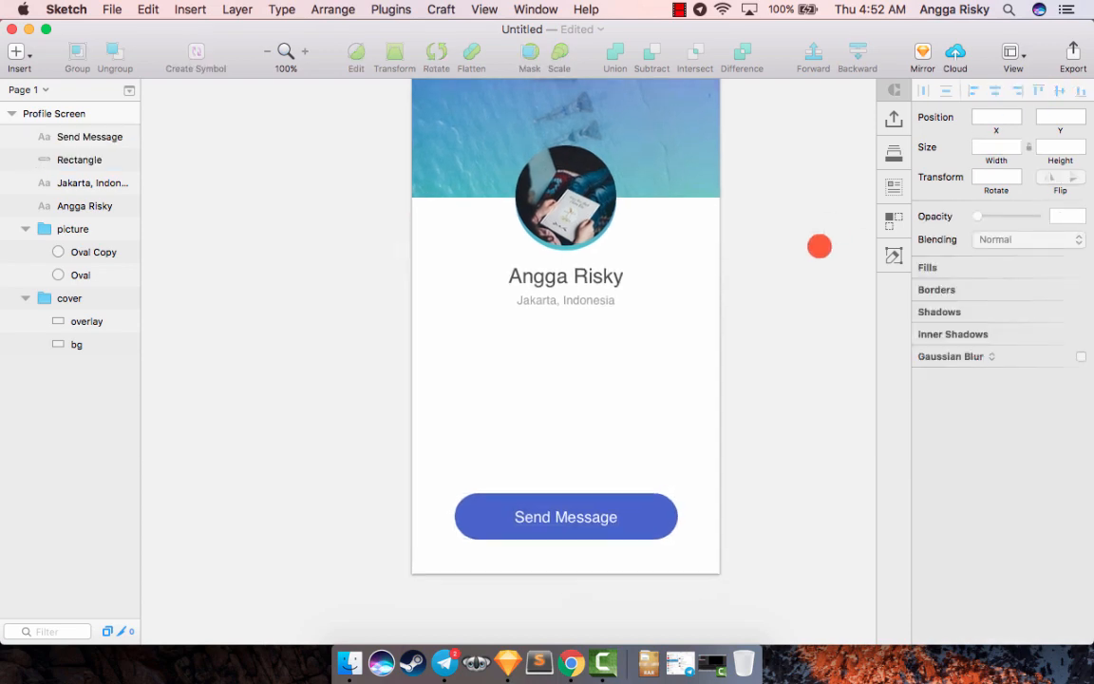
- Group the "Send Message" text with its blue rectangle and name the group message_button
left_click(87, 160)
left_click(88, 136, "shift")
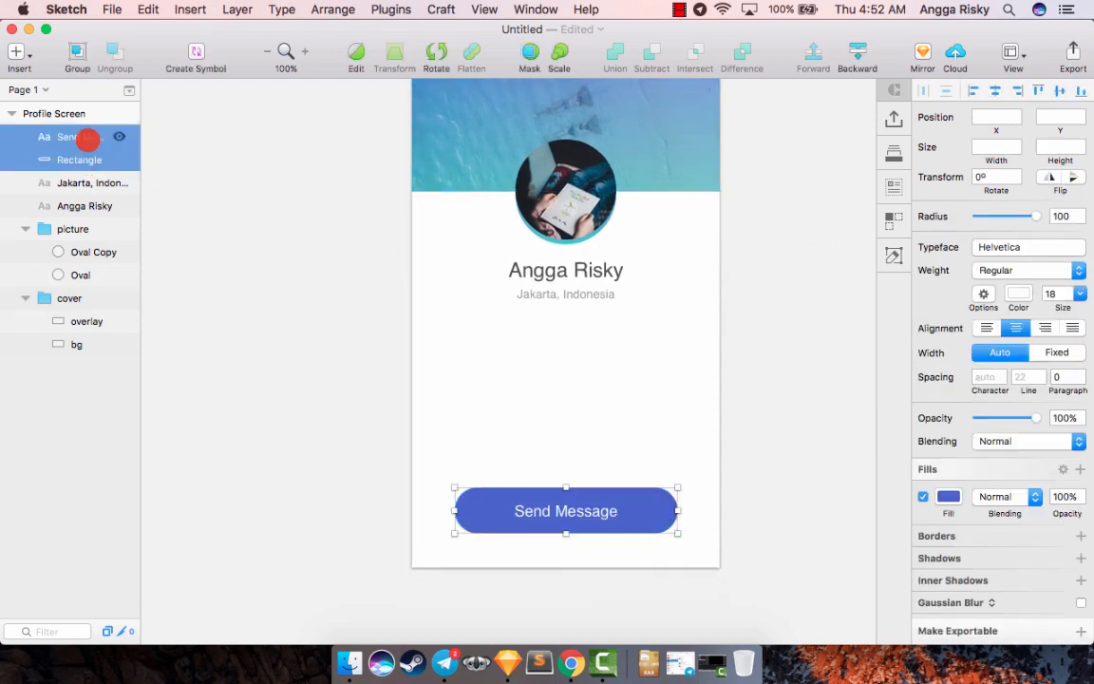
key("super+g")
double_click(72, 139)
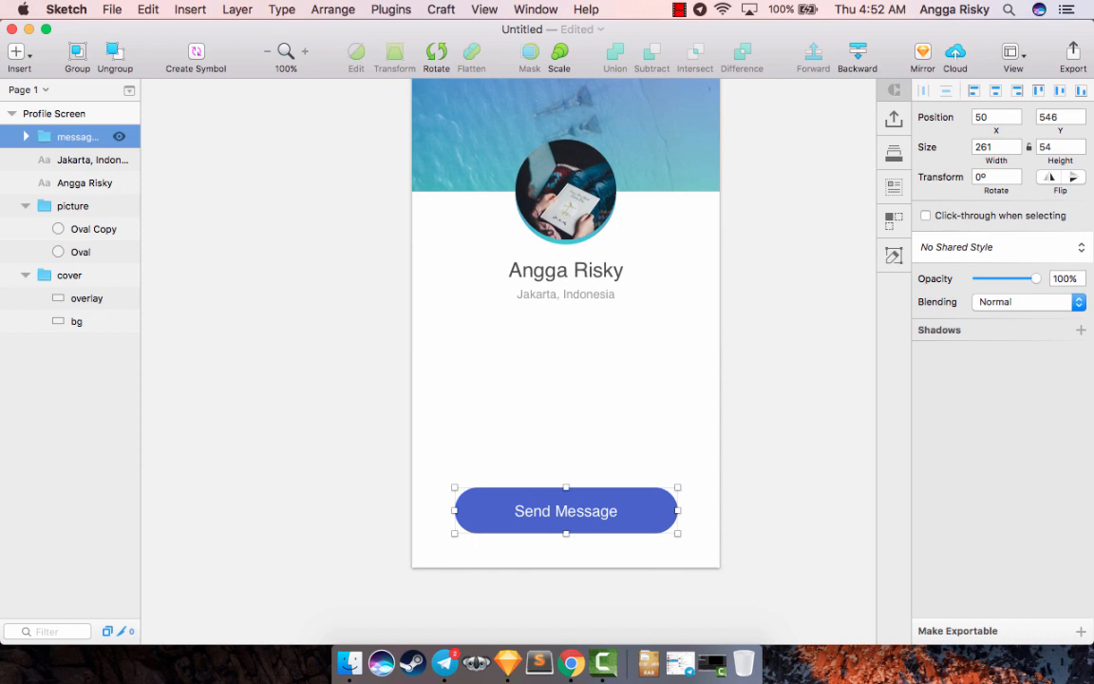
key("Return")
- Duplicate the blue rectangle inside the message_button group
left_click(68, 184)
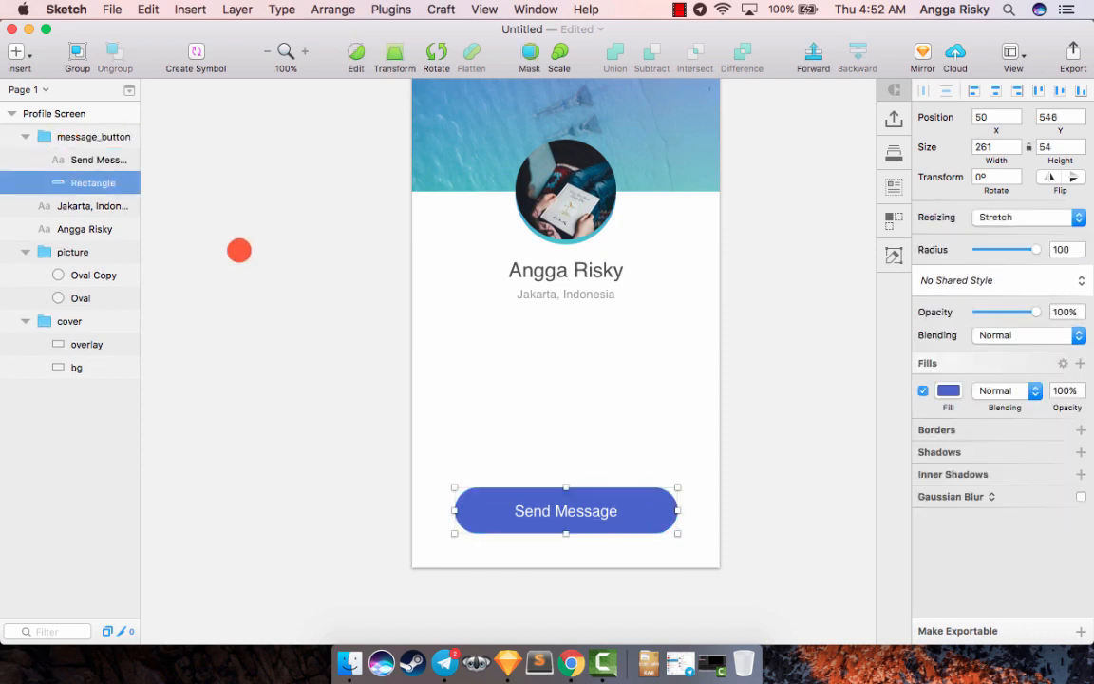
scroll(240, 250, "right", 2)
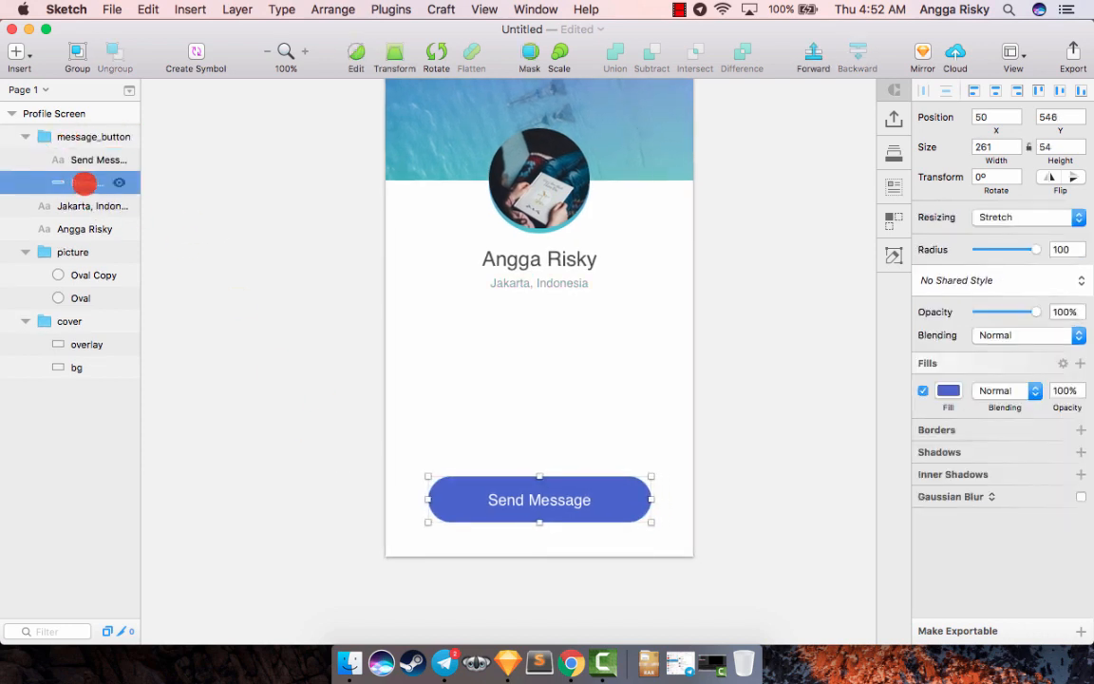
right_click(83, 183)
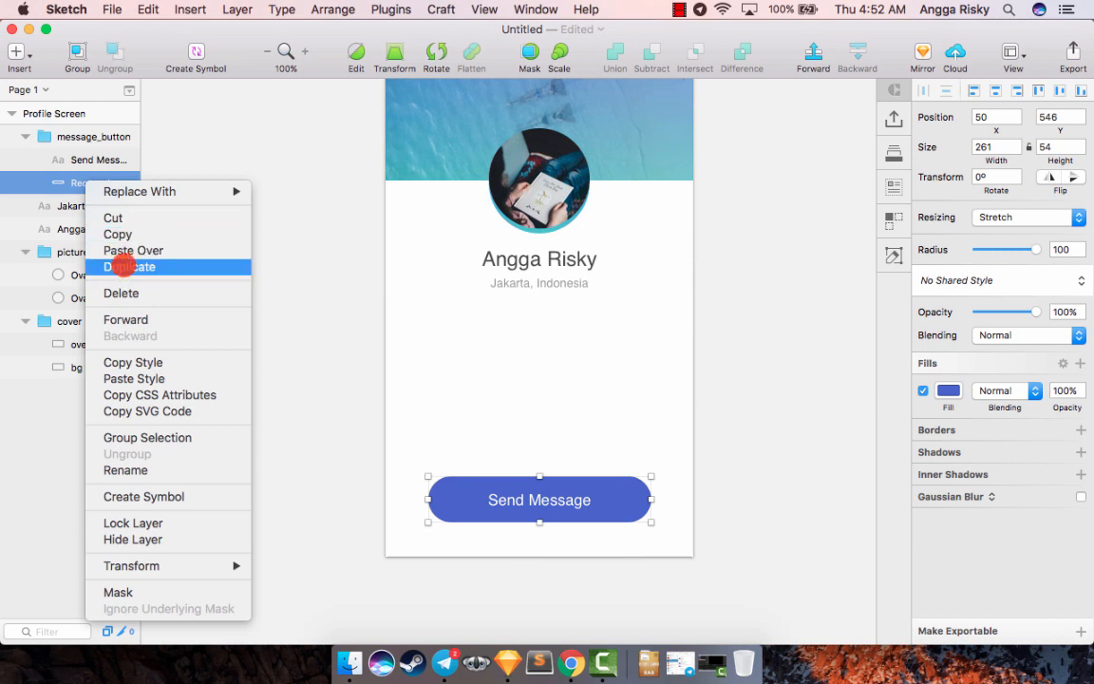
left_click(124, 267)
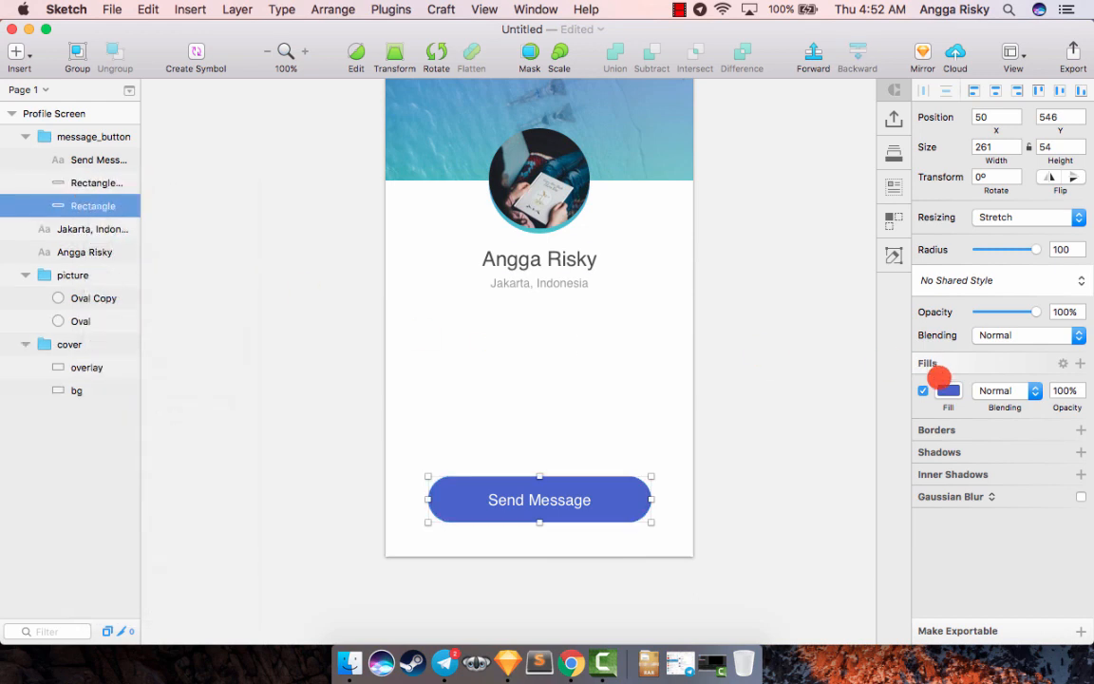
- Fill the rear button rectangle with teal 48B2CA and nudge it down to Y 551 as a bottom edge
left_click(948, 390)
left_click(1010, 532)
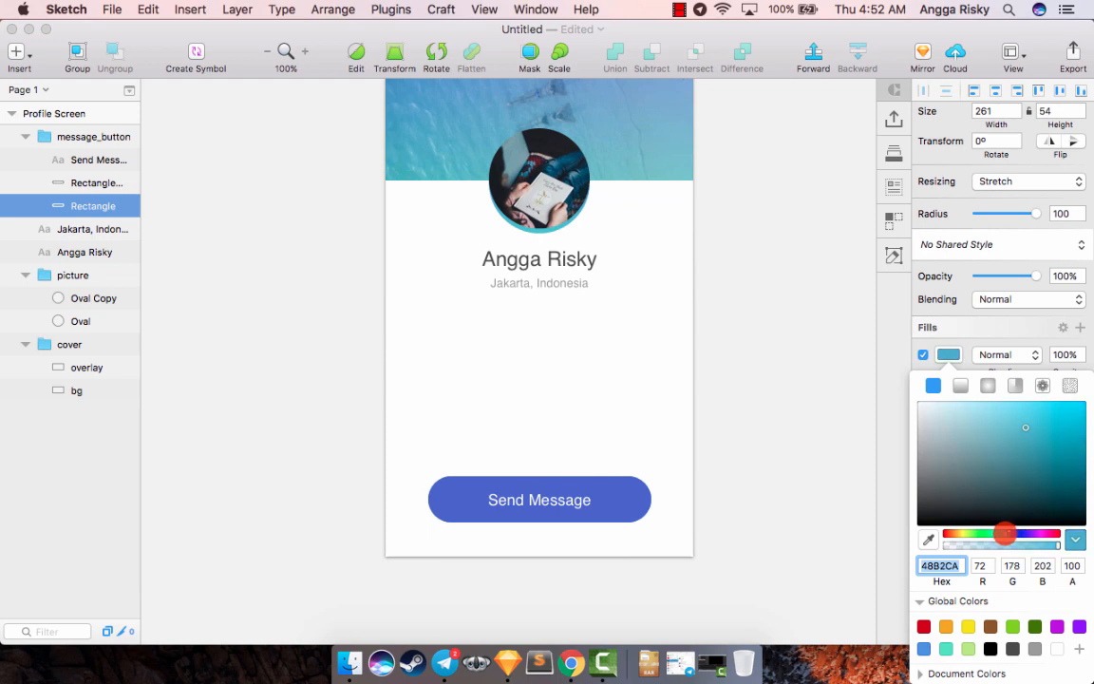
left_click(948, 355)
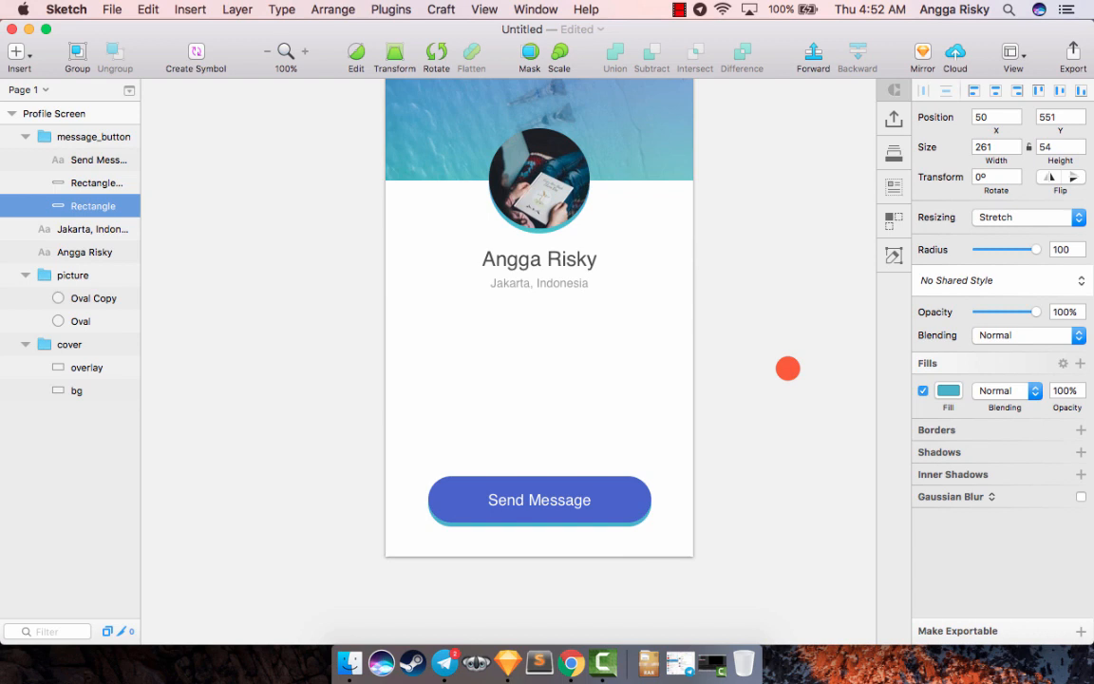
left_click(787, 368)
- Review the profile layout from the cover down to the button and the empty area below the location
scroll(786, 370, "up", 2)
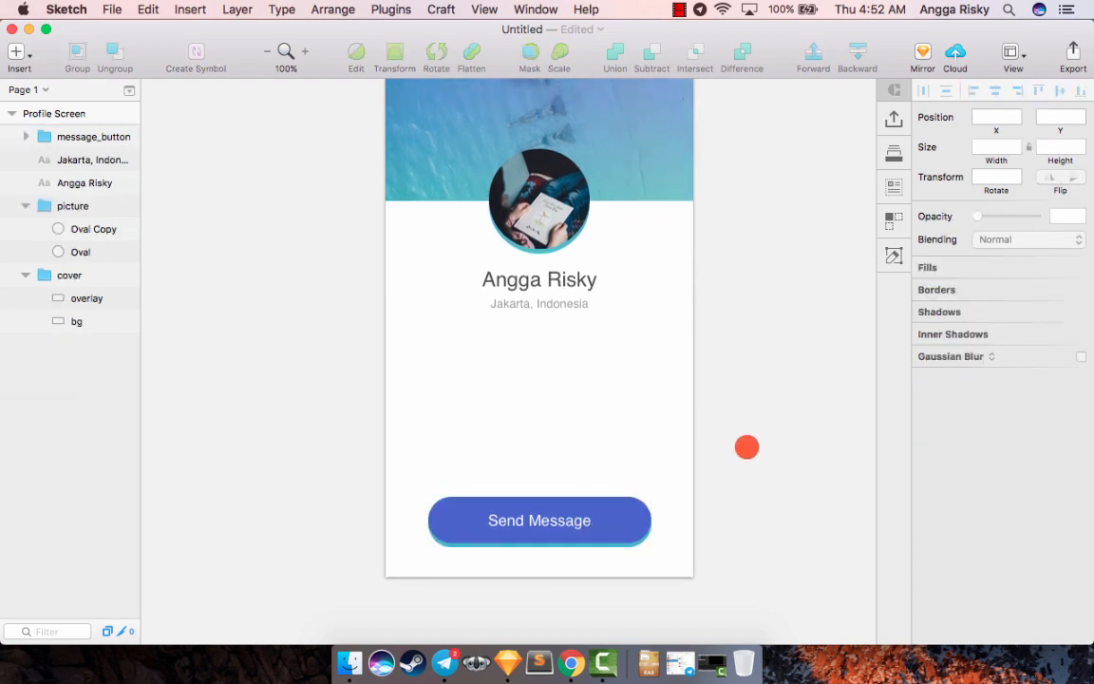
scroll(746, 447, "right", 3)
scroll(747, 446, "up", 1)
scroll(729, 446, "up", 2)
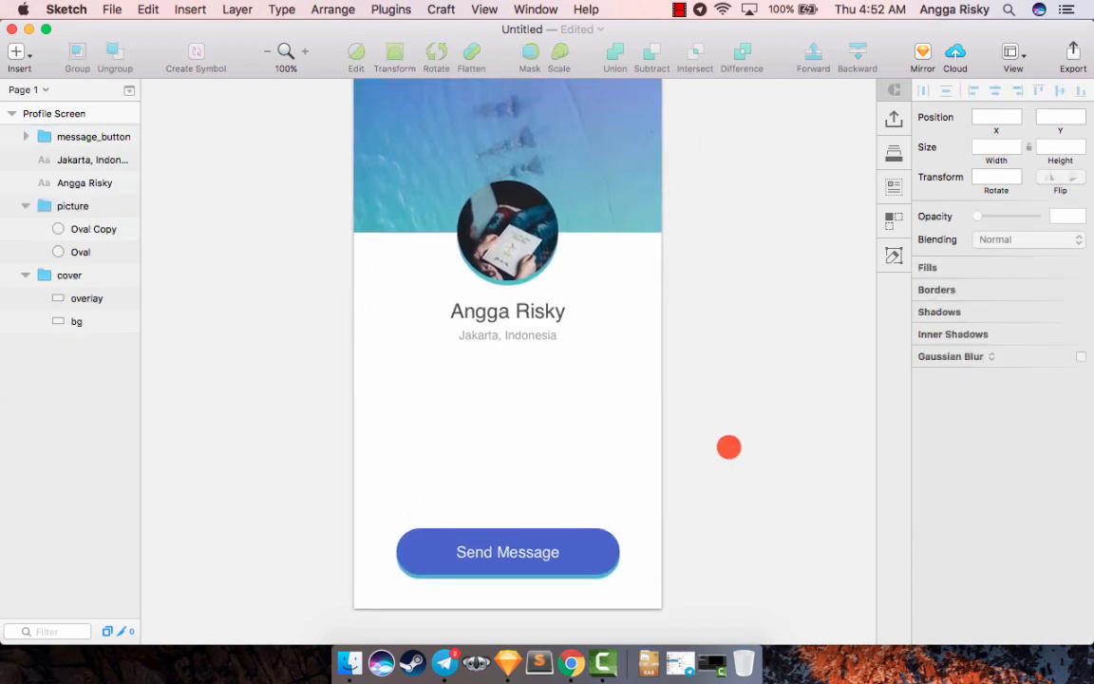
scroll(729, 447, "down", 5)
scroll(728, 446, "up", 2)
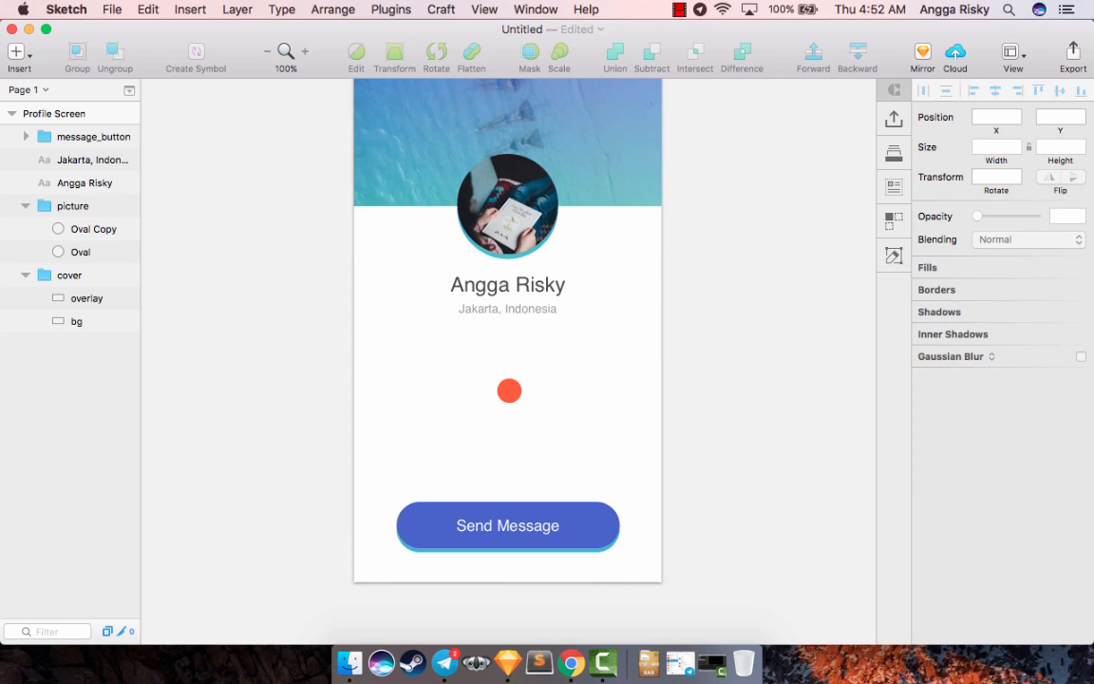
scroll(509, 390, "up", 3)
scroll(509, 390, "right", 3)
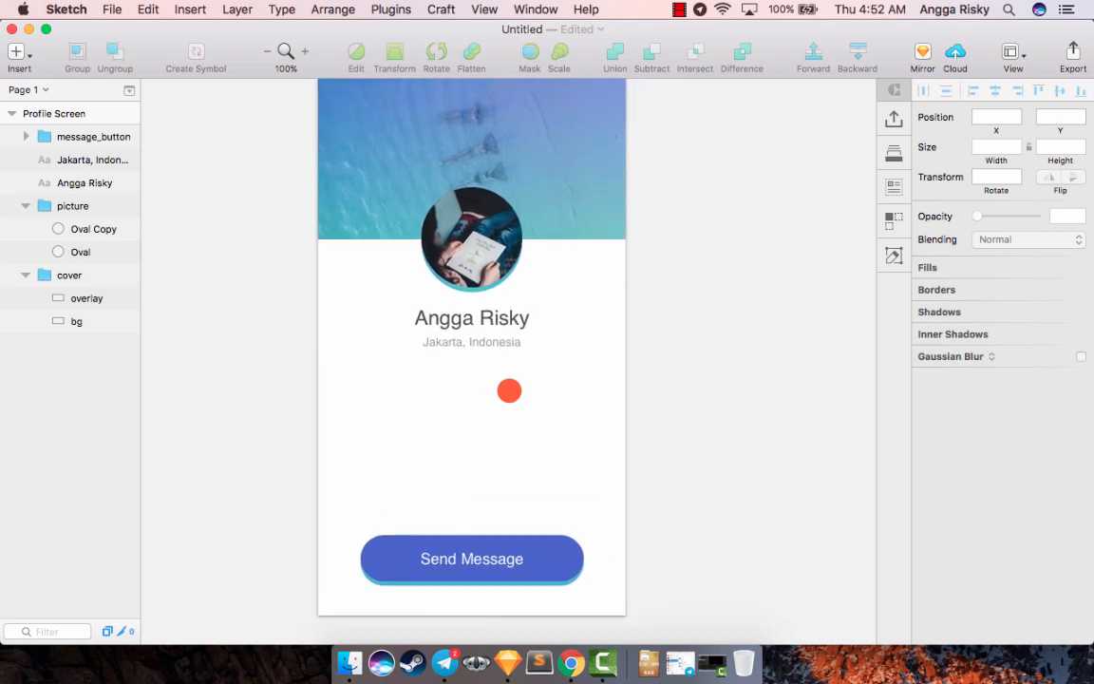
scroll(509, 391, "left", 1)
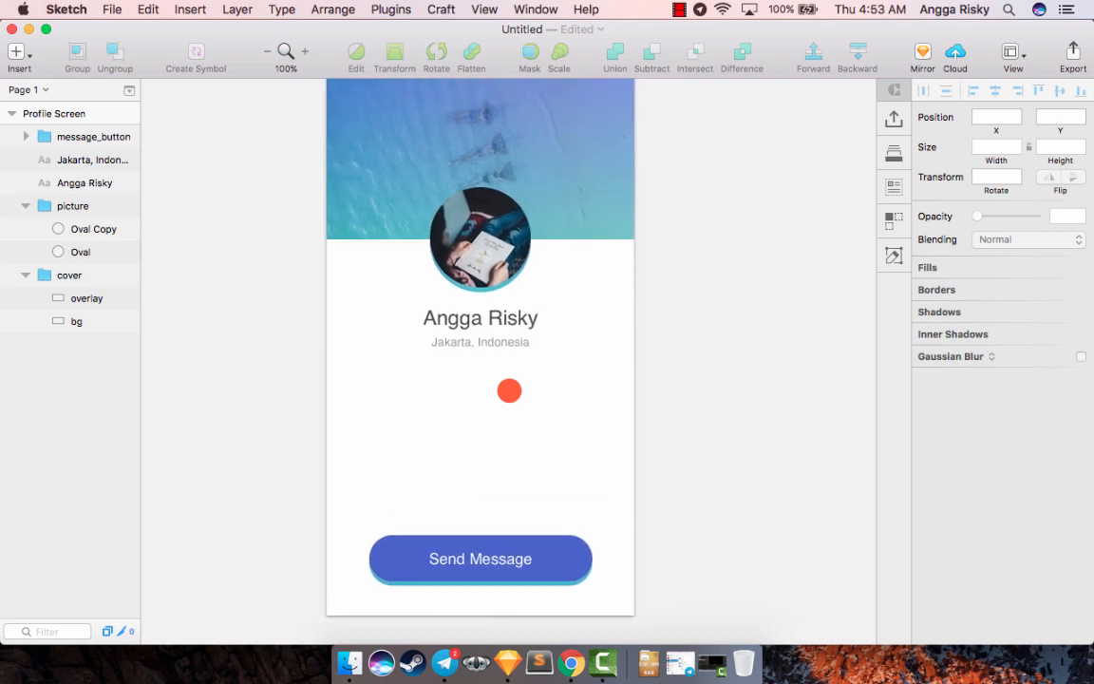
scroll(509, 390, "down", 1)
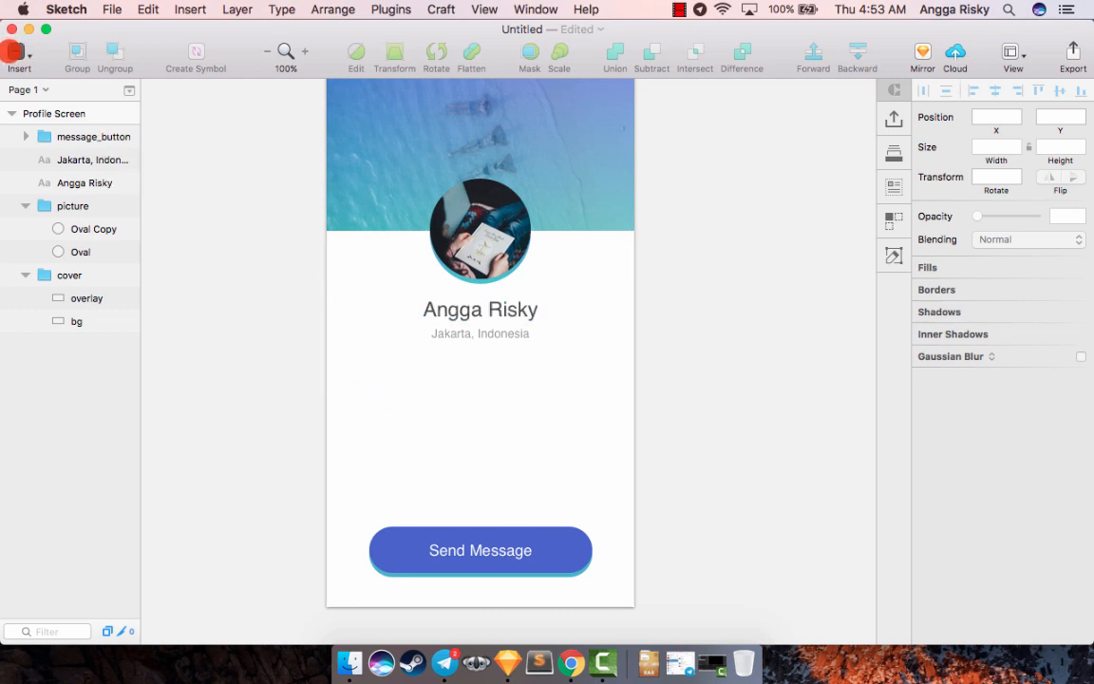
- Insert a text layer in the empty area below the location and set its color to dark grey 4A4A4A
left_click(13, 52)
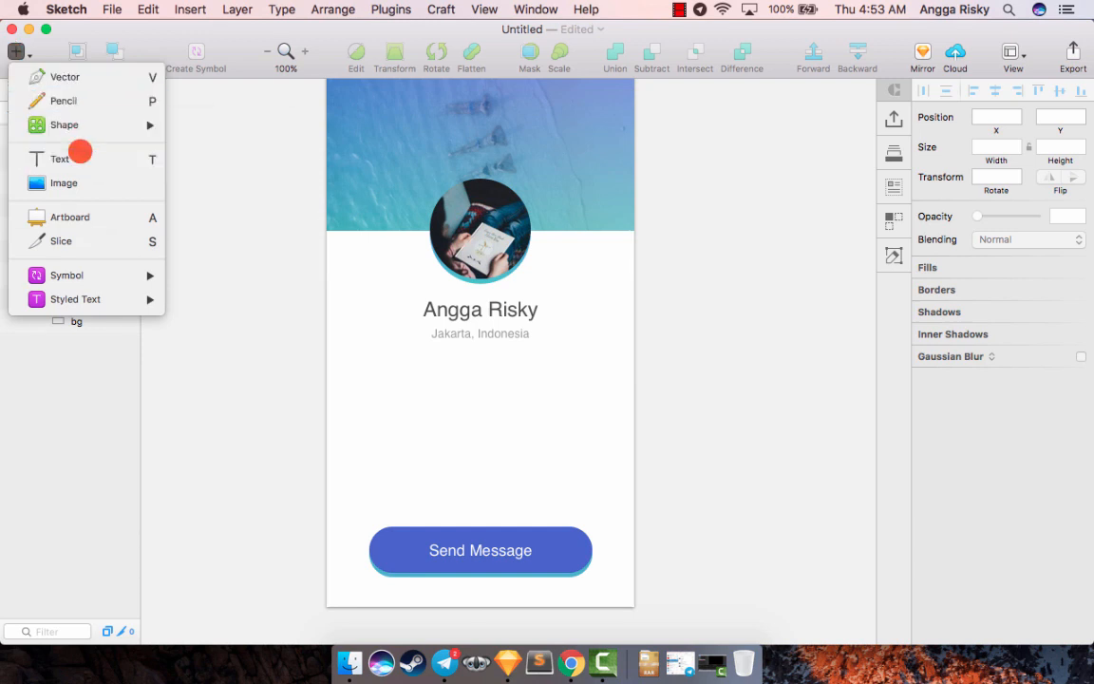
left_click(79, 159)
left_click(371, 396)
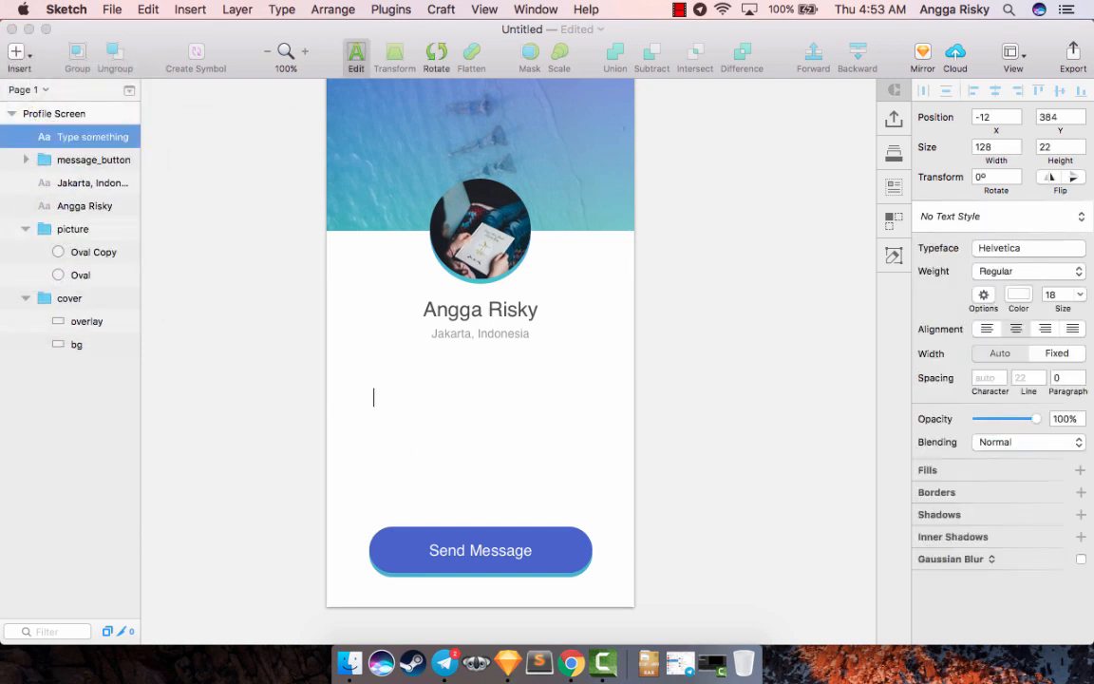
key("super+a")
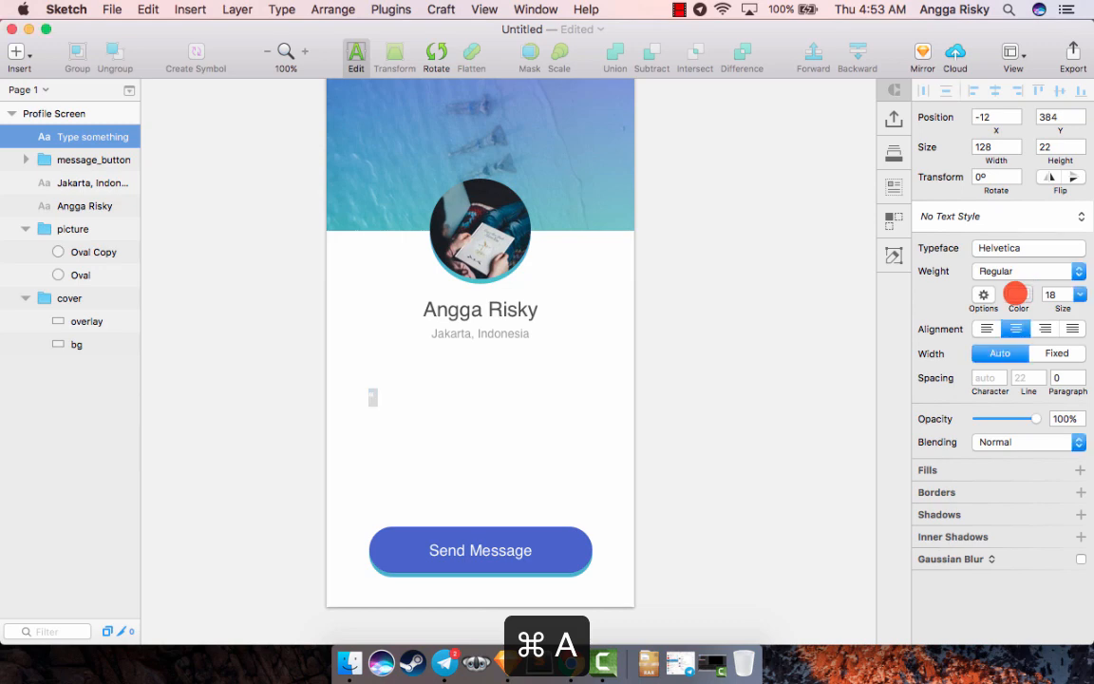
left_click(1018, 295)
left_click(1013, 576)
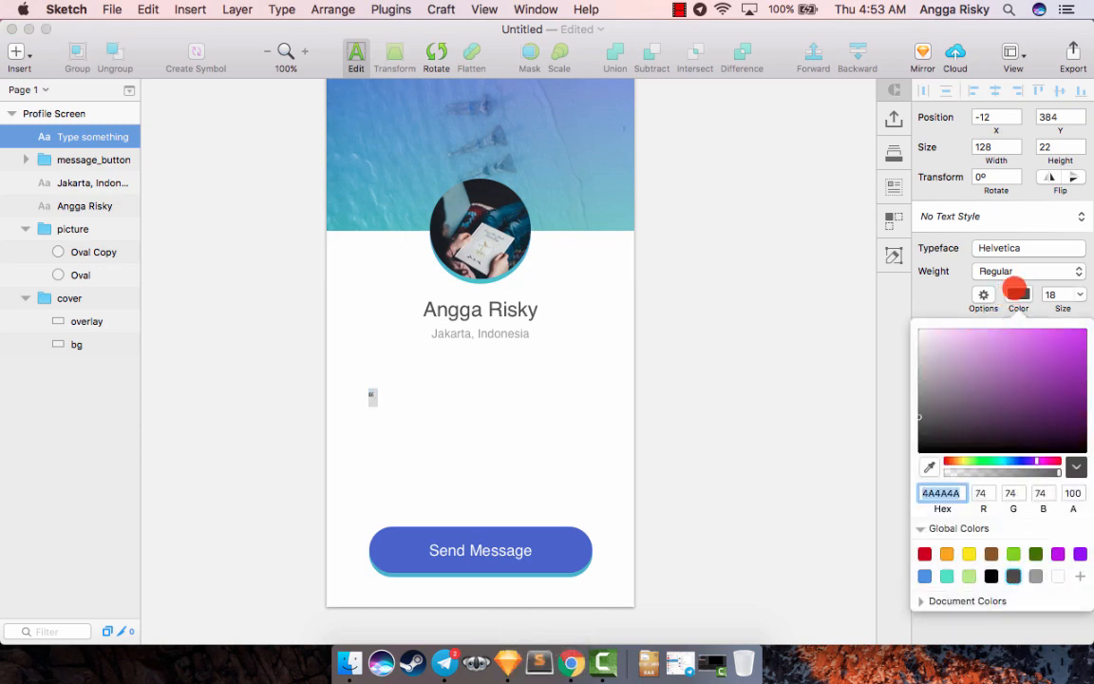
left_click(1015, 292)
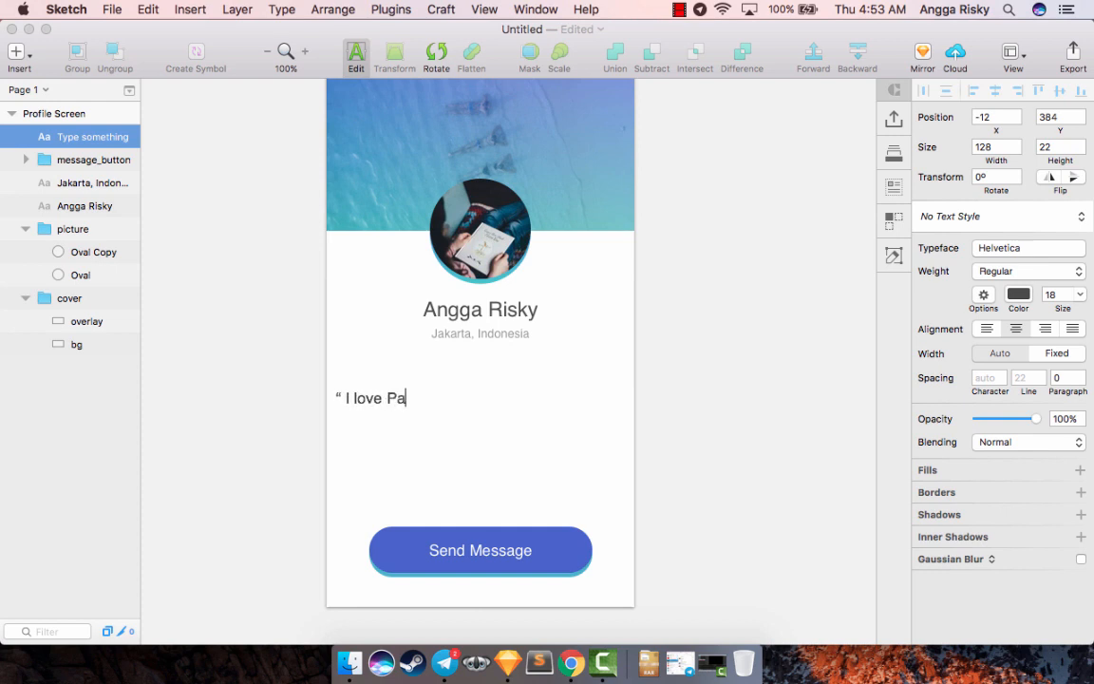
- Enter the quote "I love Panda. When I know the pandas loves me" with quotation marks in the new text layer
type("When")
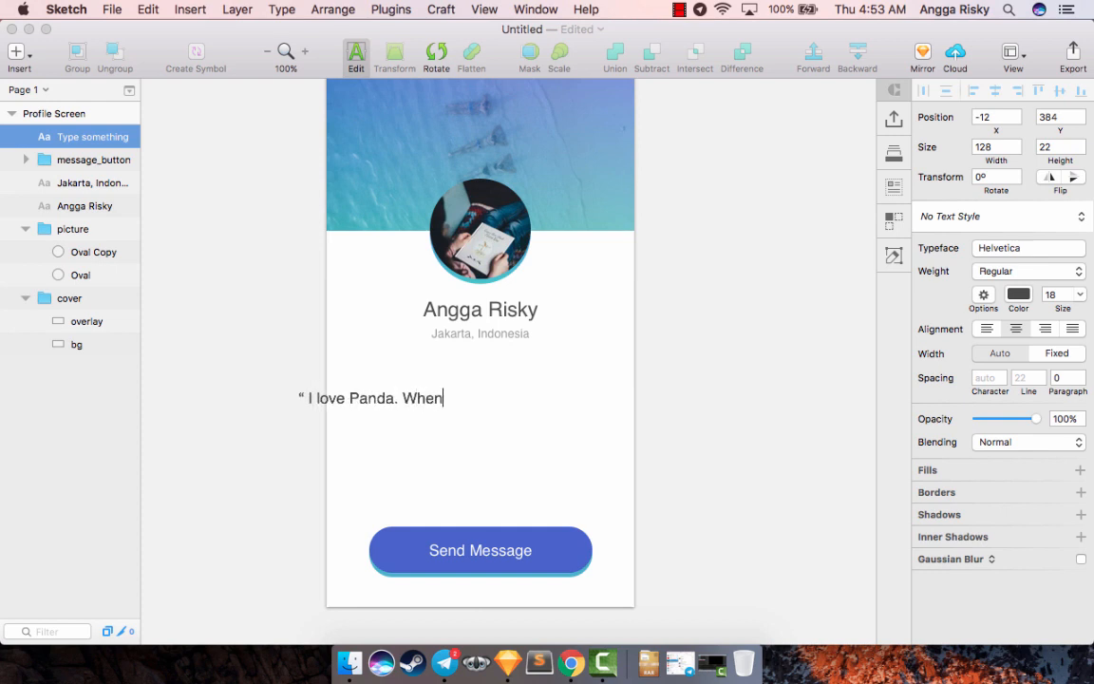
type(" I know tha panda")
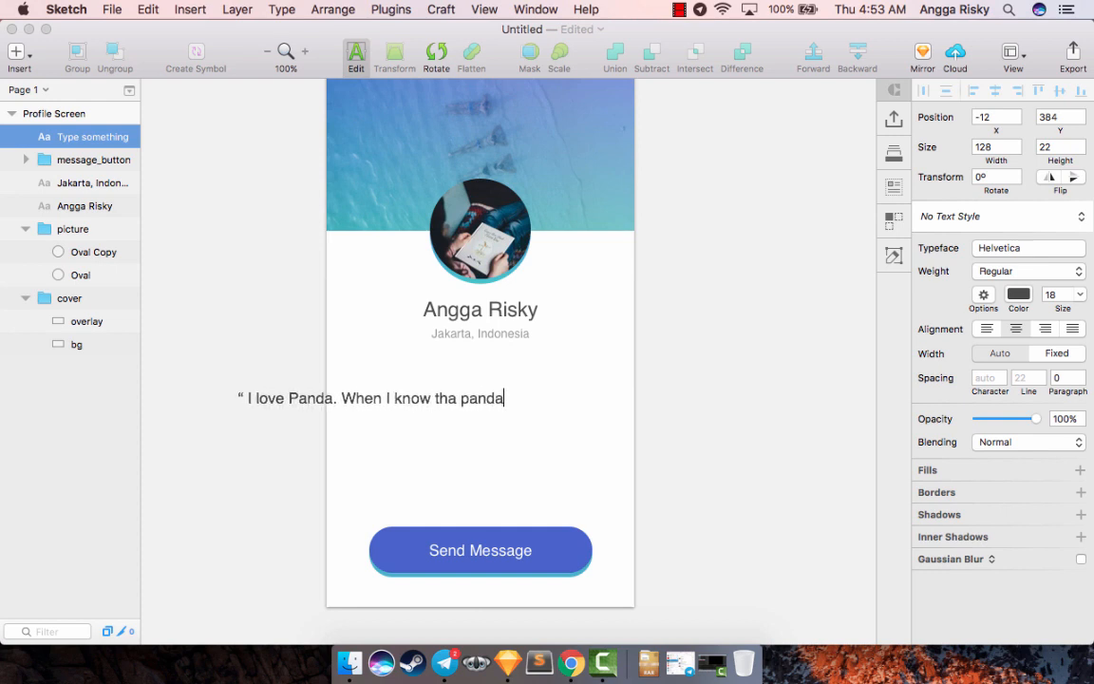
key("BackSpace")
key("BackSpace")
key("BackSpace")
key("BackSpace")
key("BackSpace")
key("BackSpace")
key("BackSpace")
type("e p")
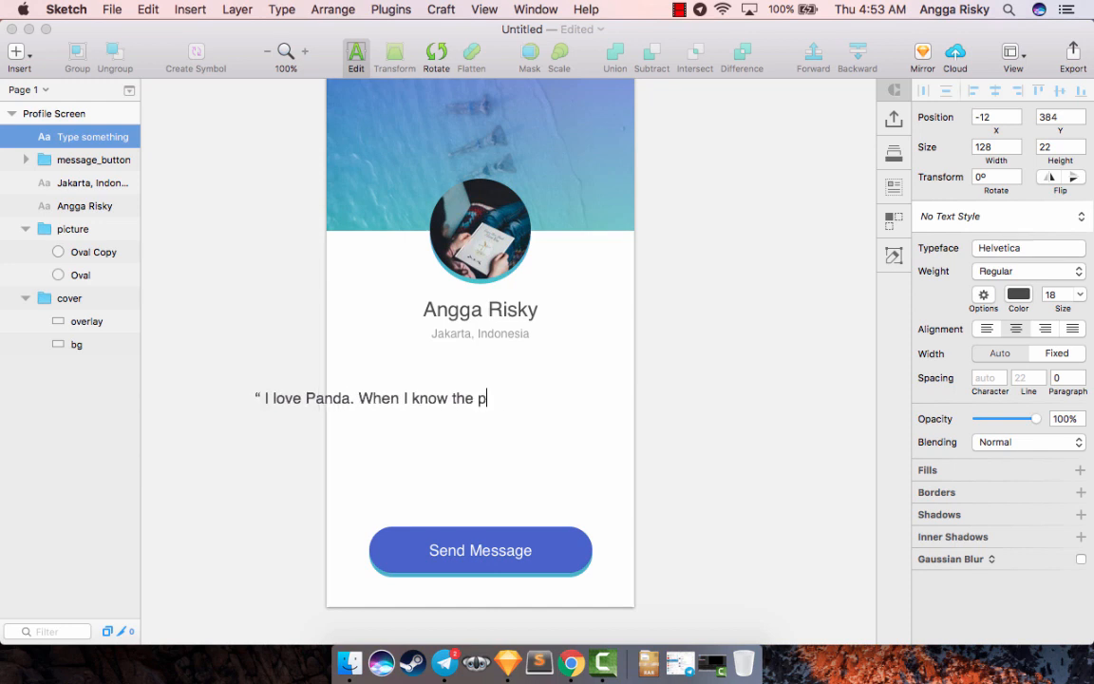
type("andas loves me ”")
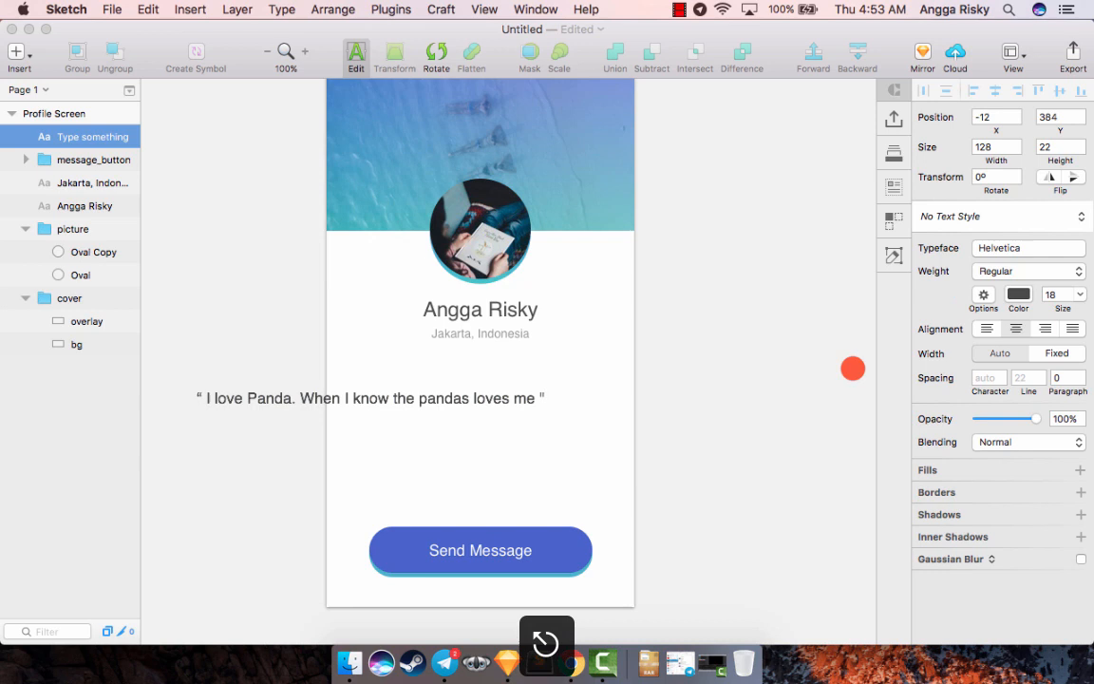
key("Escape")
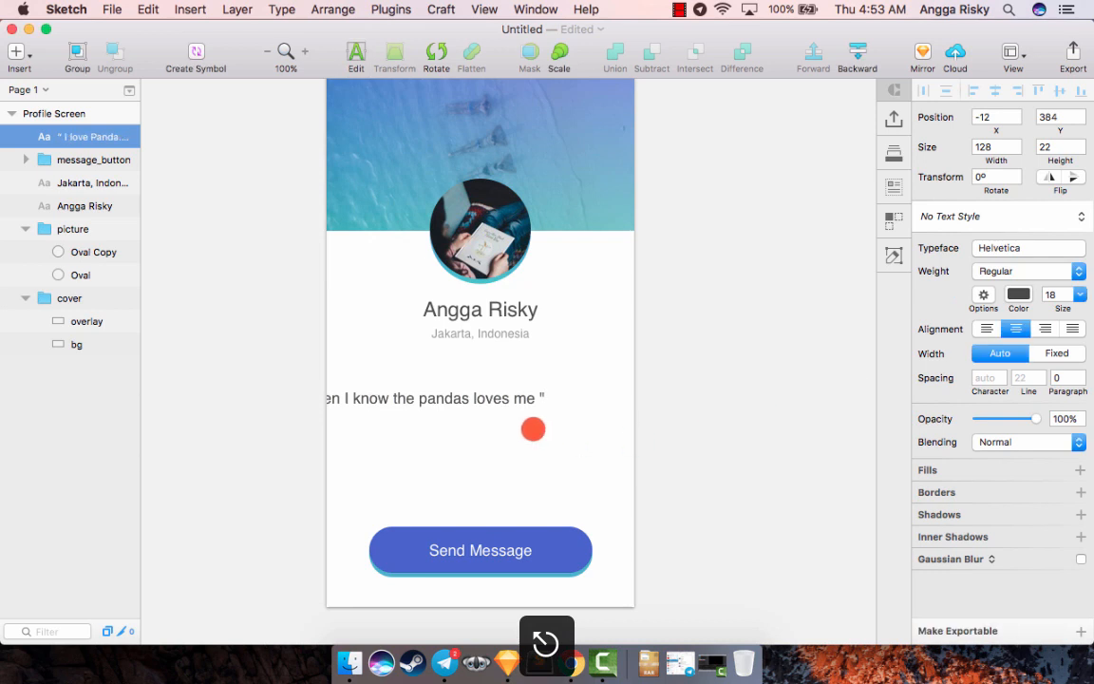
- Move the quote to X 0, Y 388 on the artboard and break it onto a second line before "the pandas"
left_click_drag(467, 390, 601, 402)
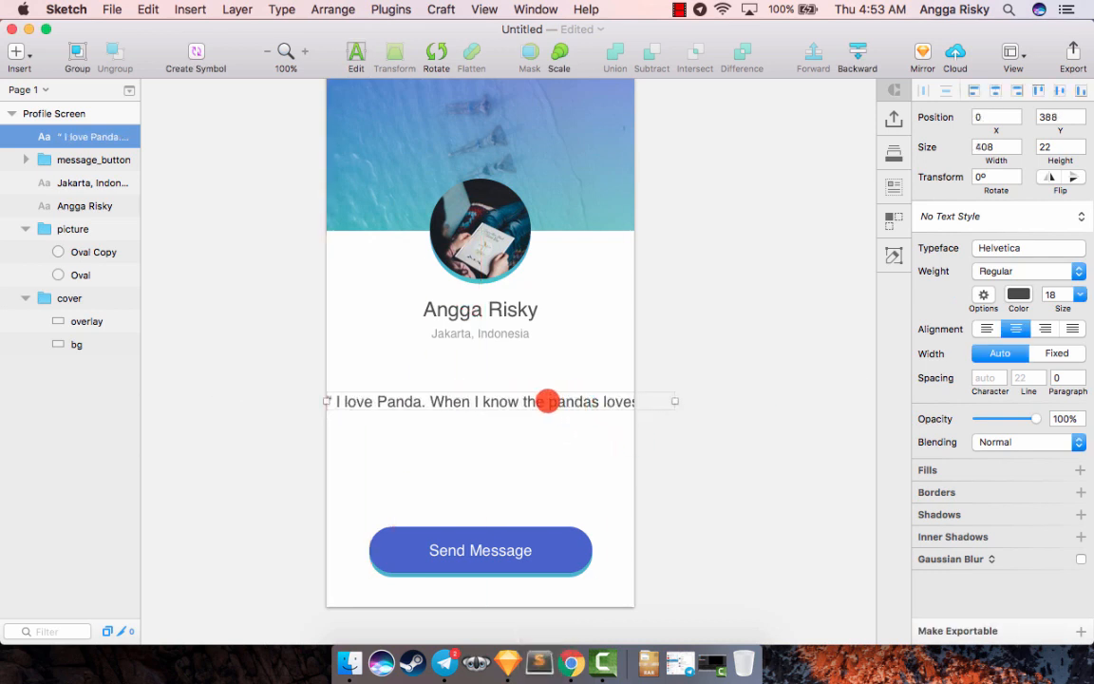
double_click(547, 401)
key("Return")
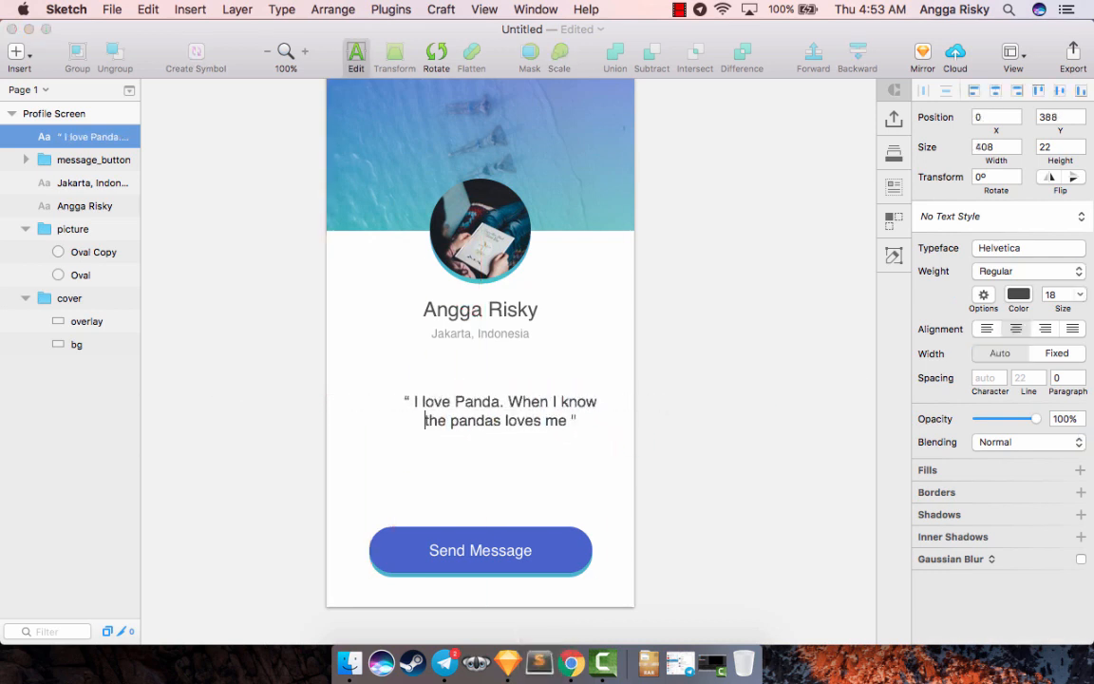
key("Escape")
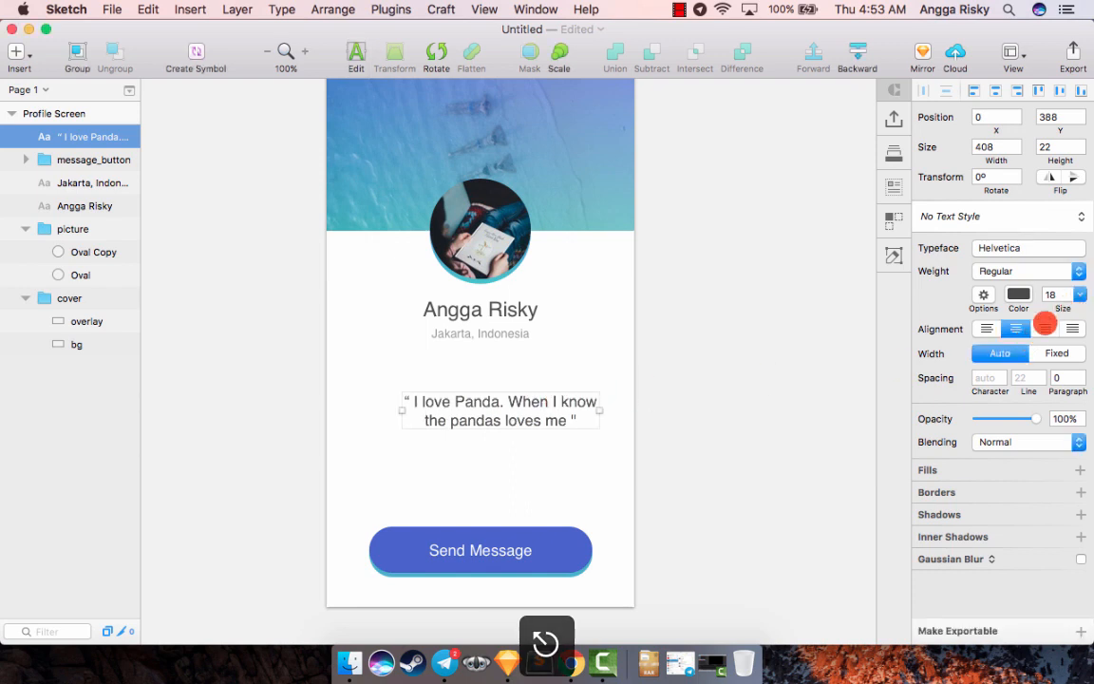
- Set the quote's line spacing to 28 and center it horizontally on the artboard
left_click_drag(1032, 372, 1041, 375)
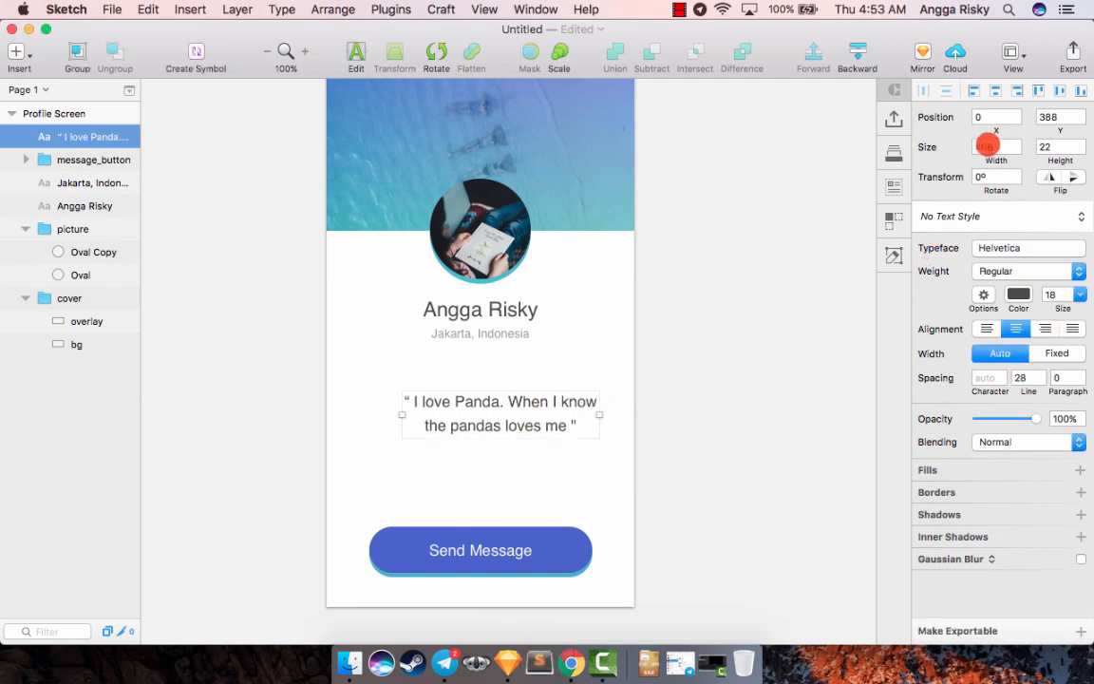
left_click(996, 91)
- Nudge the quote down to Y 404 and set its font weight to Oblique
key("Down")
key("Down")
key("Down")
key("Down")
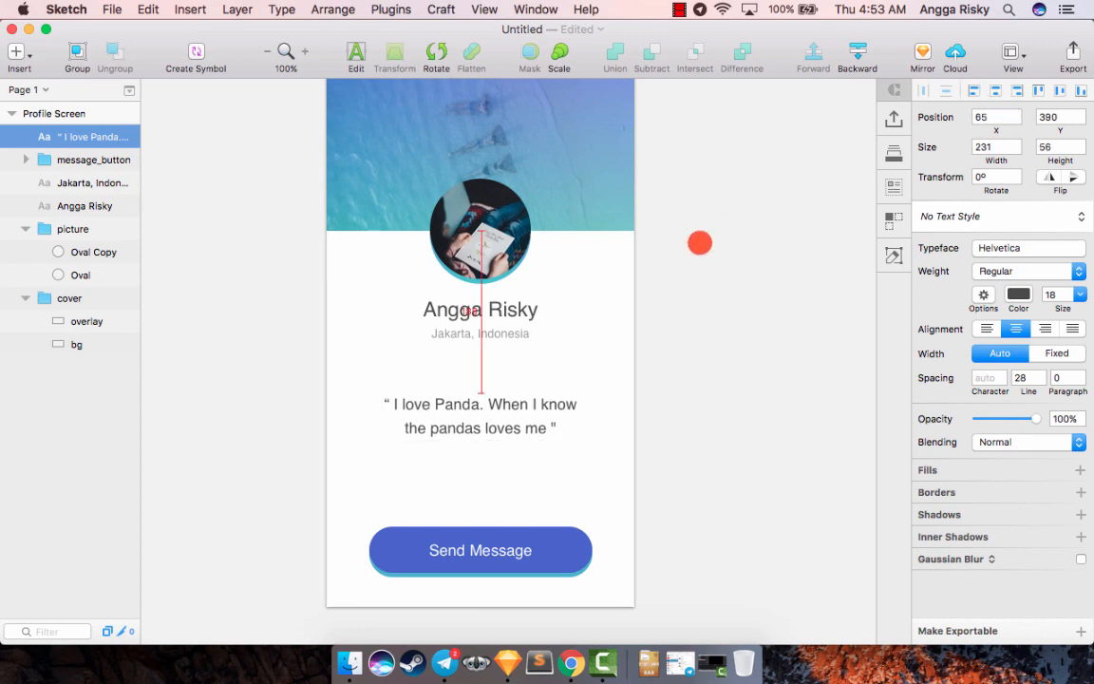
key("shift+Down")
key("Down")
key("Down")
key("Down")
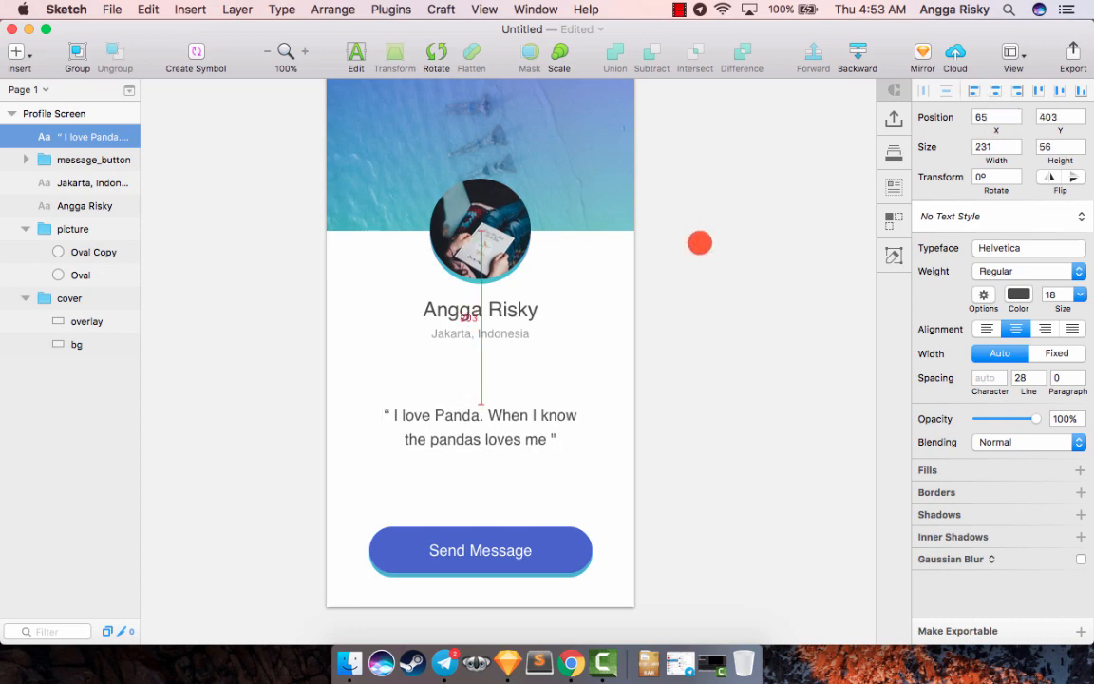
left_click(1019, 269)
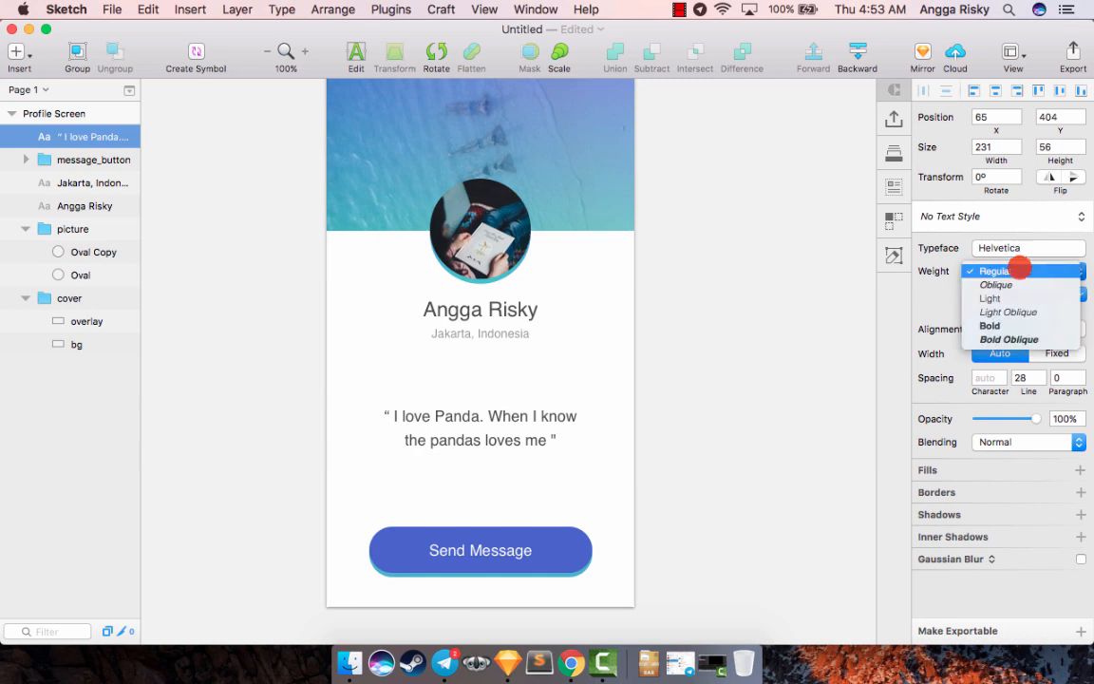
left_click(1014, 285)
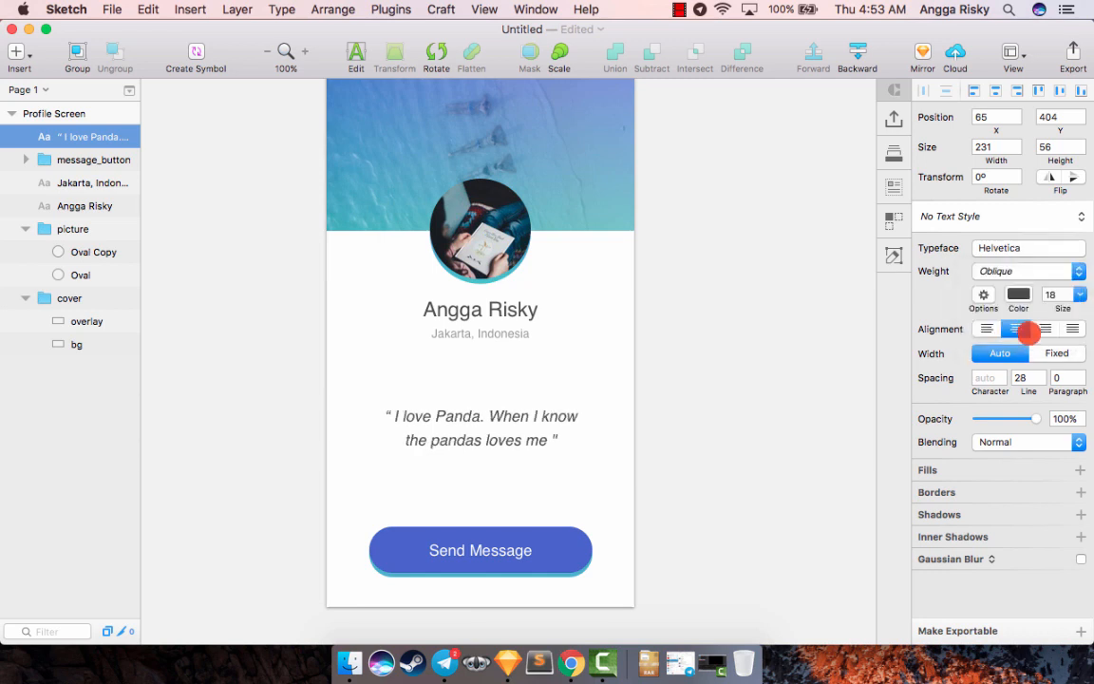
- Change the quote's text color to the medium gray swatch from the global colors
left_click(1019, 295)
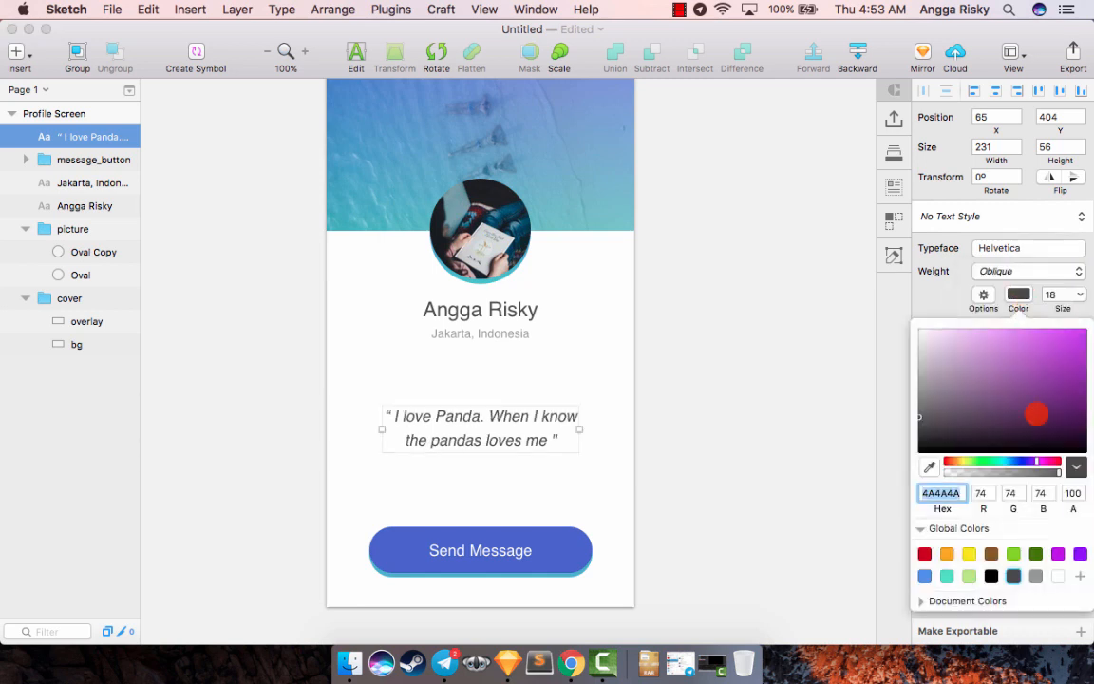
left_click(1035, 575)
left_click(869, 461)
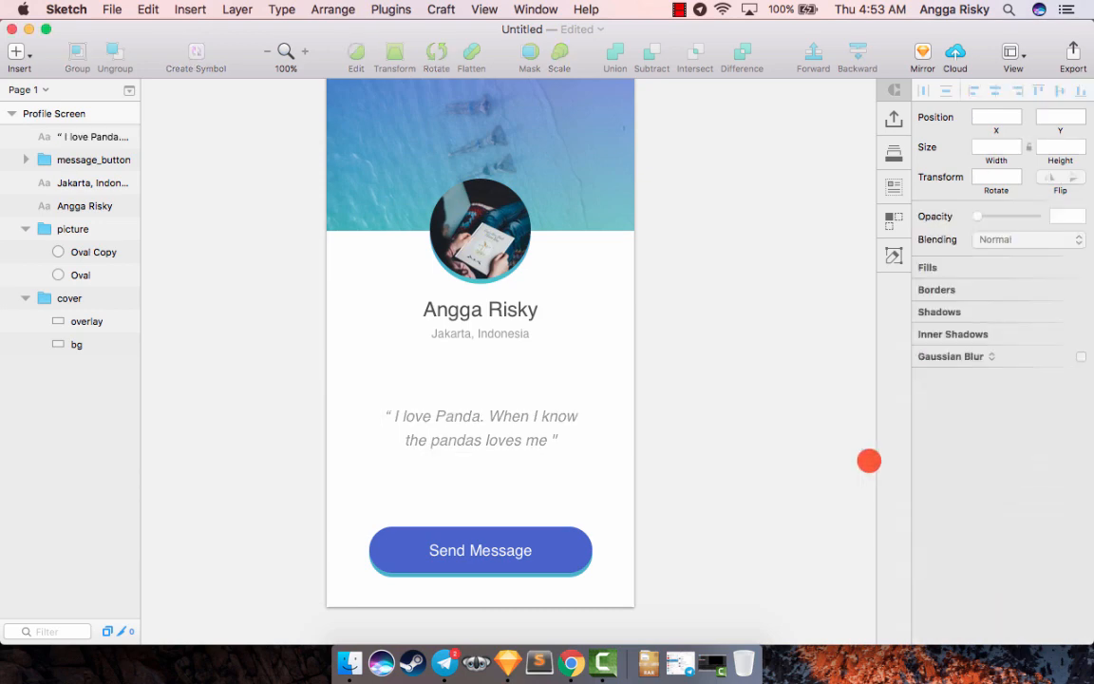
scroll(869, 460, "down", 3)
scroll(722, 418, "up", 1)
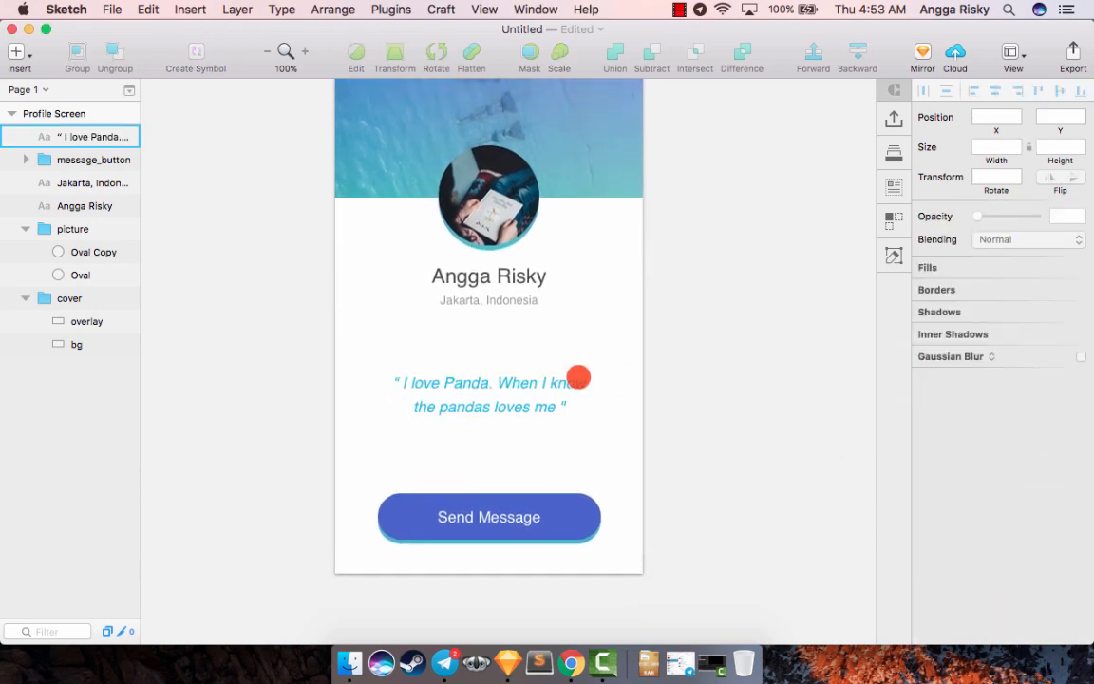
- Set the quote's font size to 20 and deselect it
left_click(532, 386)
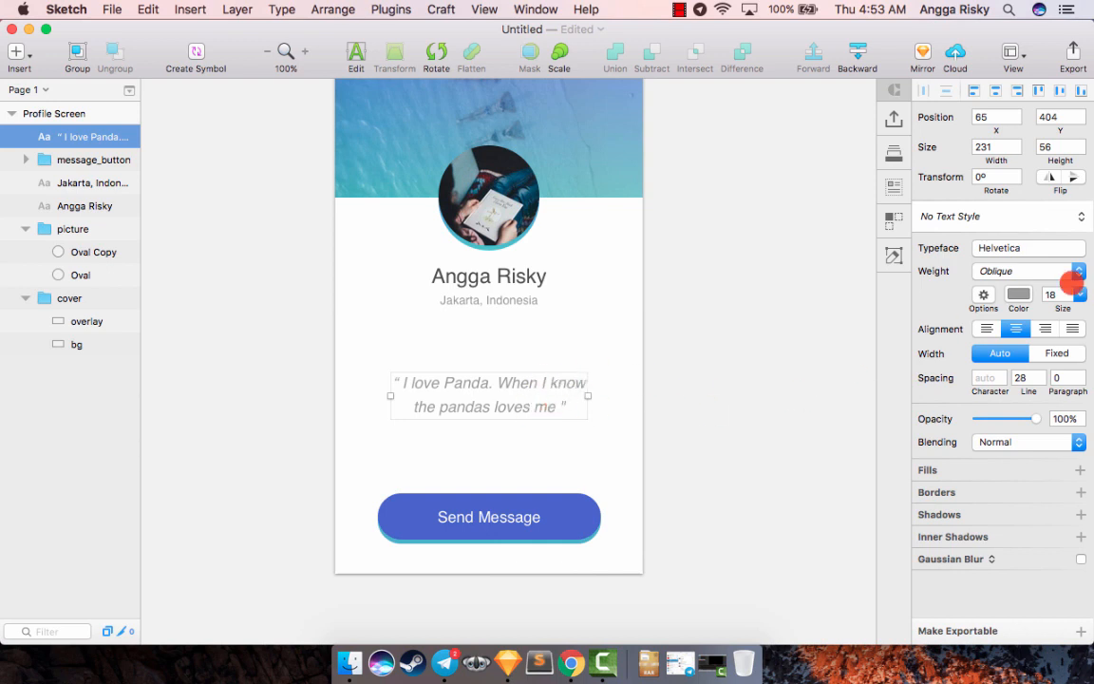
type("20")
key("Return")
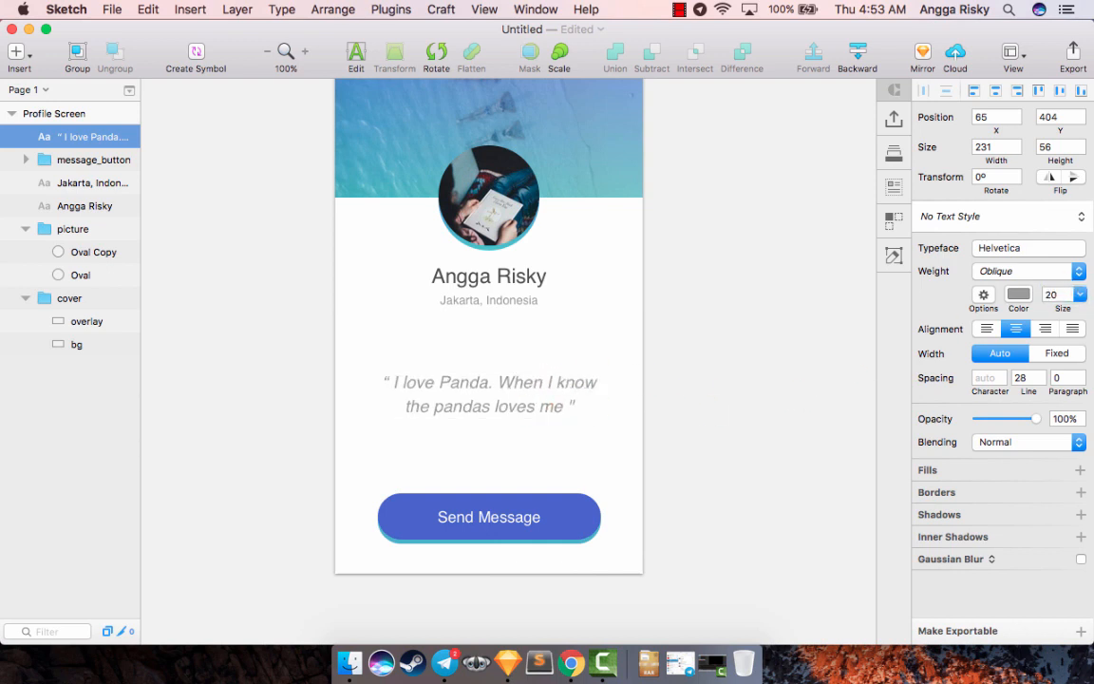
left_click(554, 386)
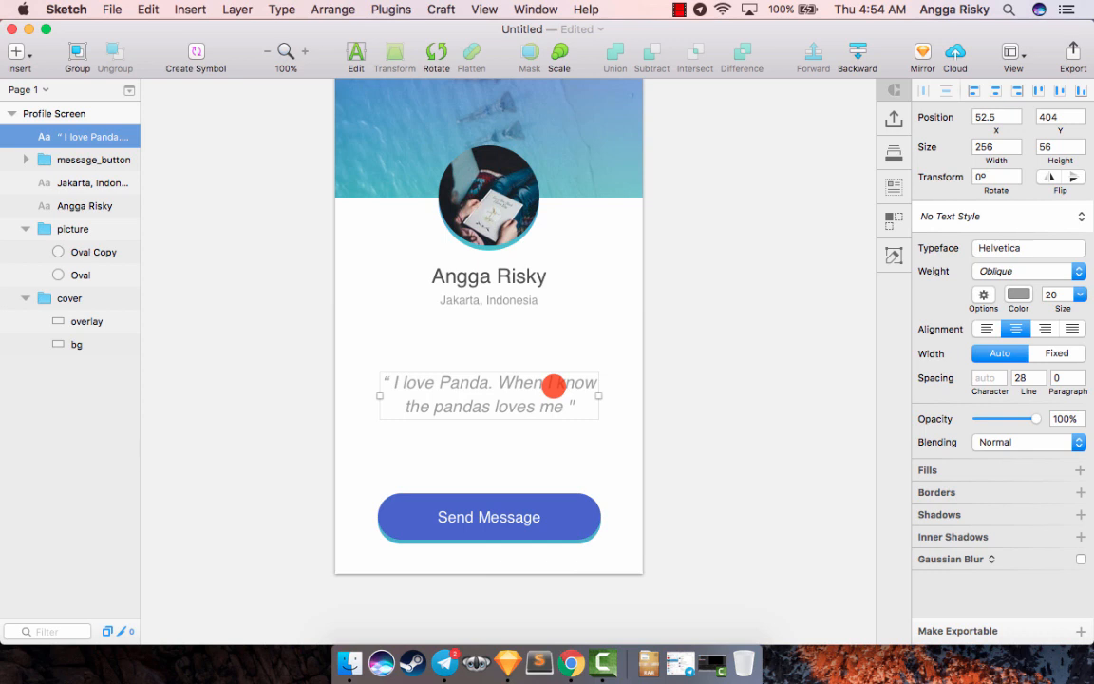
key("alt")
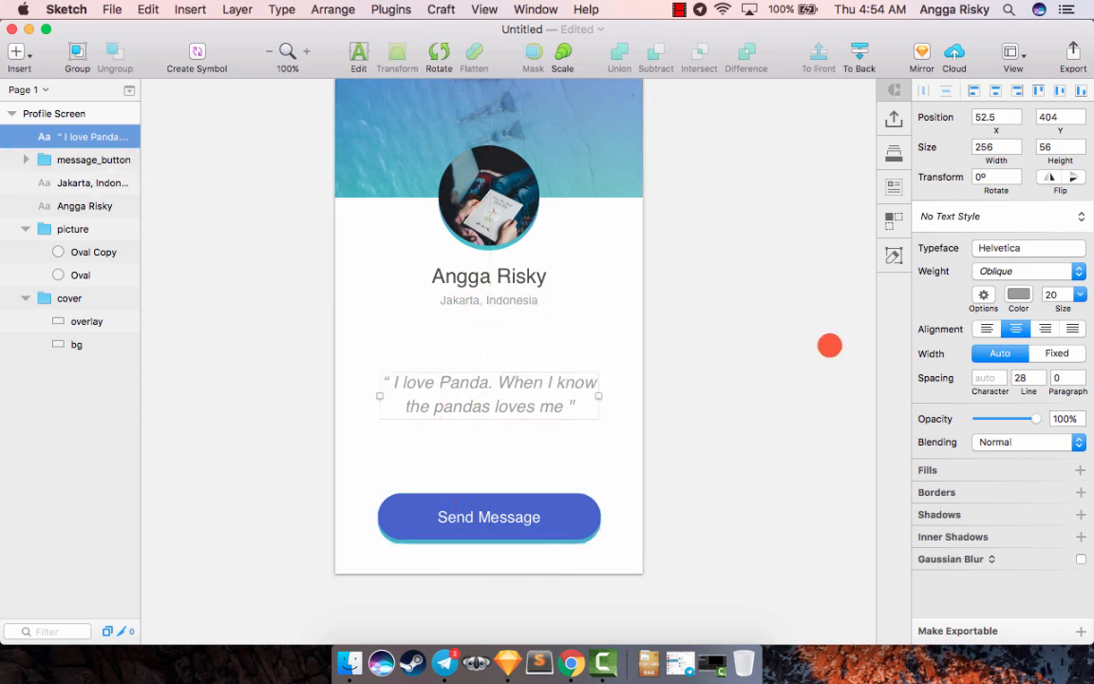
left_click(829, 346)
- Review the whole profile screen, from the gradient cover down to the Send Message button
scroll(829, 346, "up", 5)
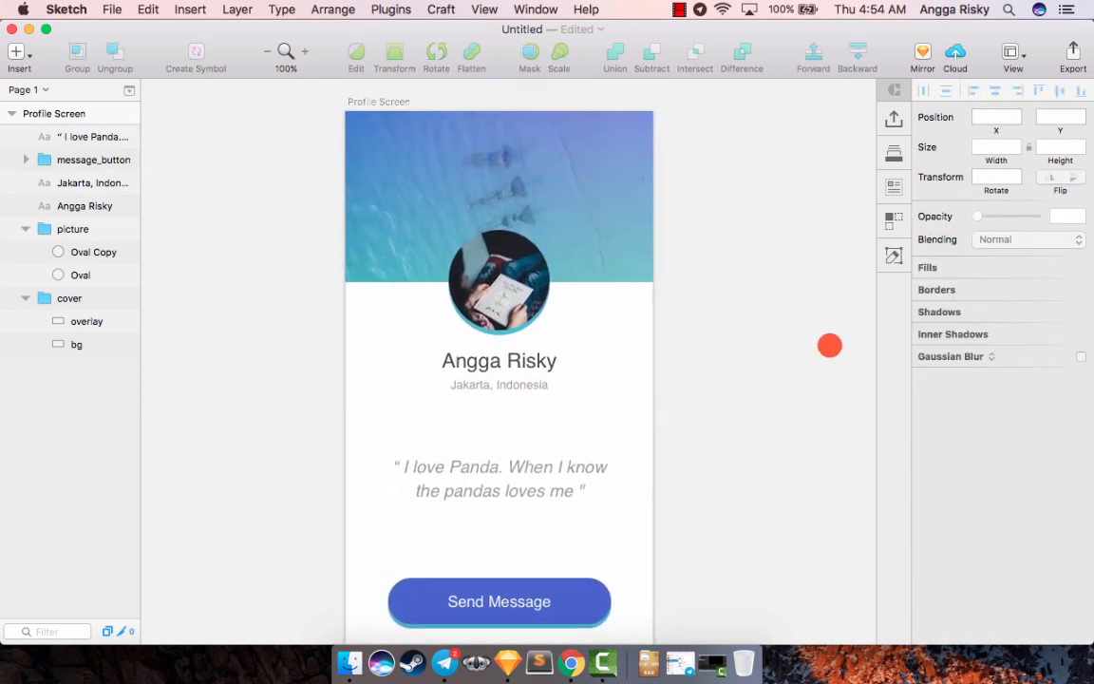
scroll(830, 346, "right", 1)
scroll(830, 346, "down", 3)
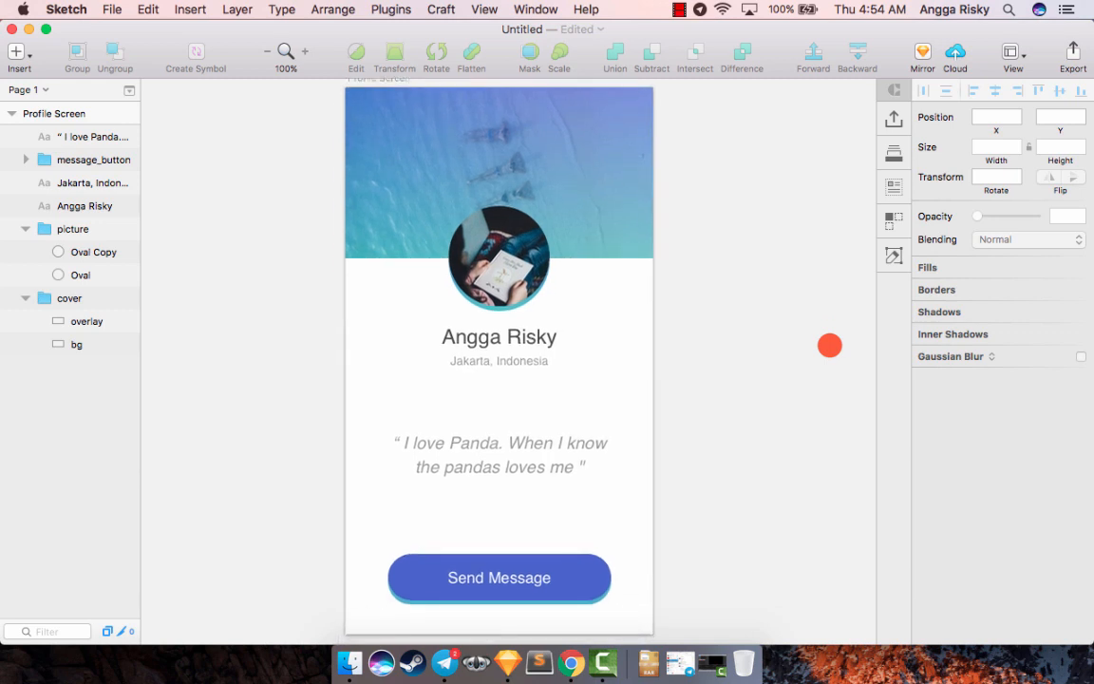
scroll(829, 346, "left", 1)
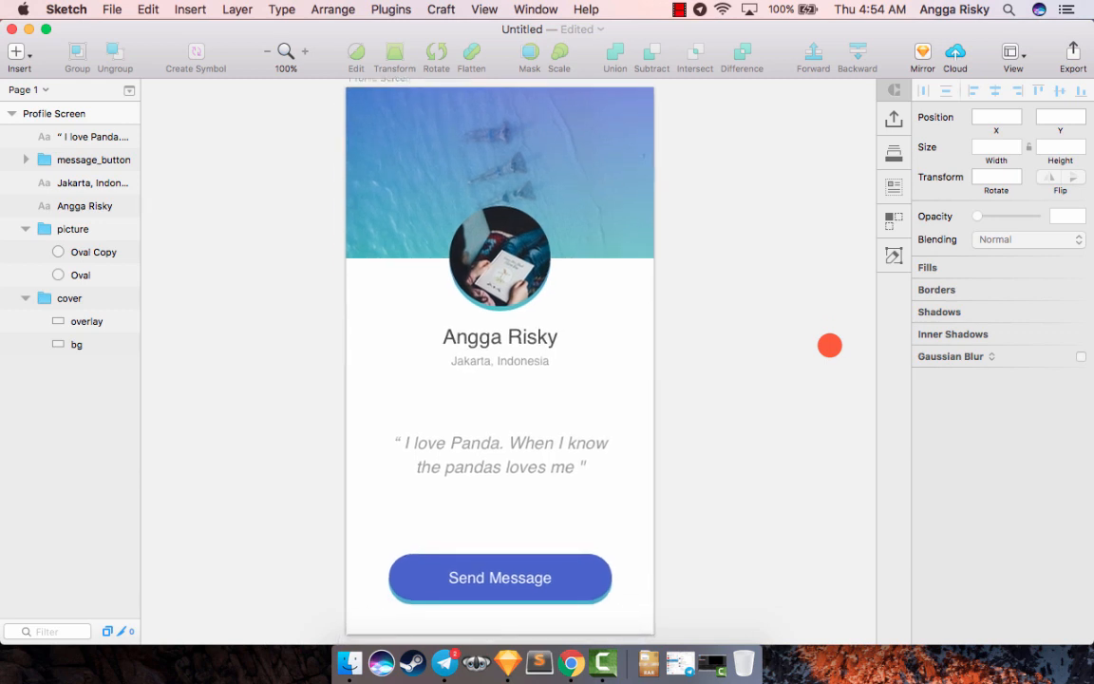
scroll(829, 346, "down", 1)
scroll(830, 346, "left", 2)
scroll(829, 346, "up", 2)
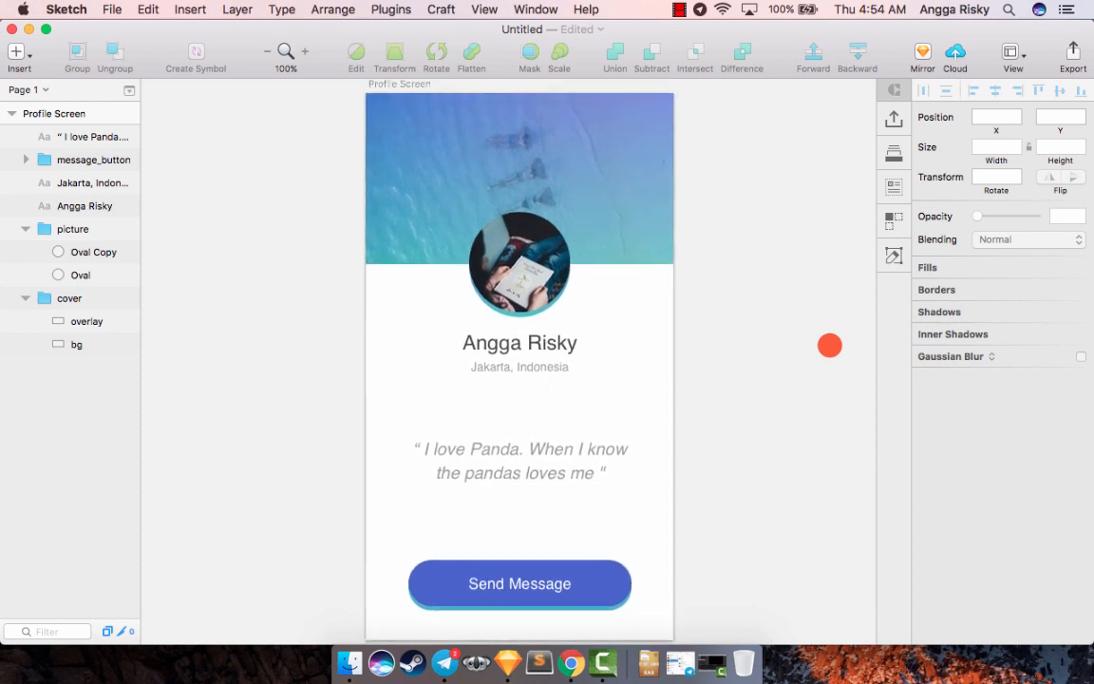
scroll(829, 346, "down", 2)
scroll(829, 346, "left", 2)
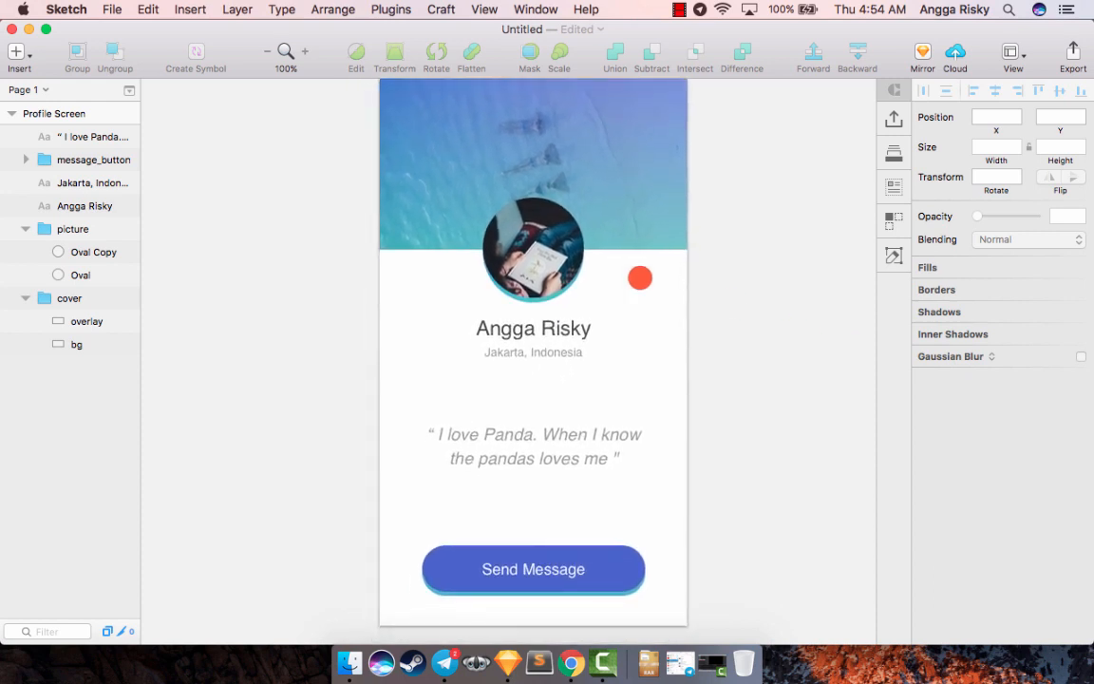
scroll(643, 225, "up", 1)
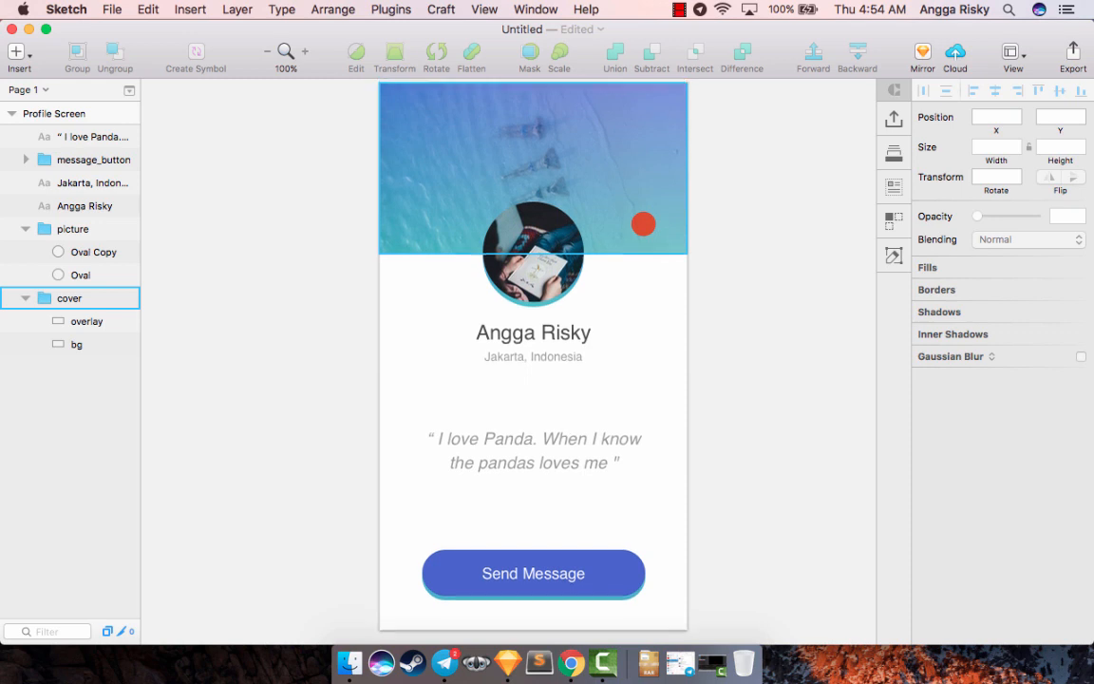
- Make the message_button, picture and cover groups exportable together as 1x PNG
left_click(495, 573)
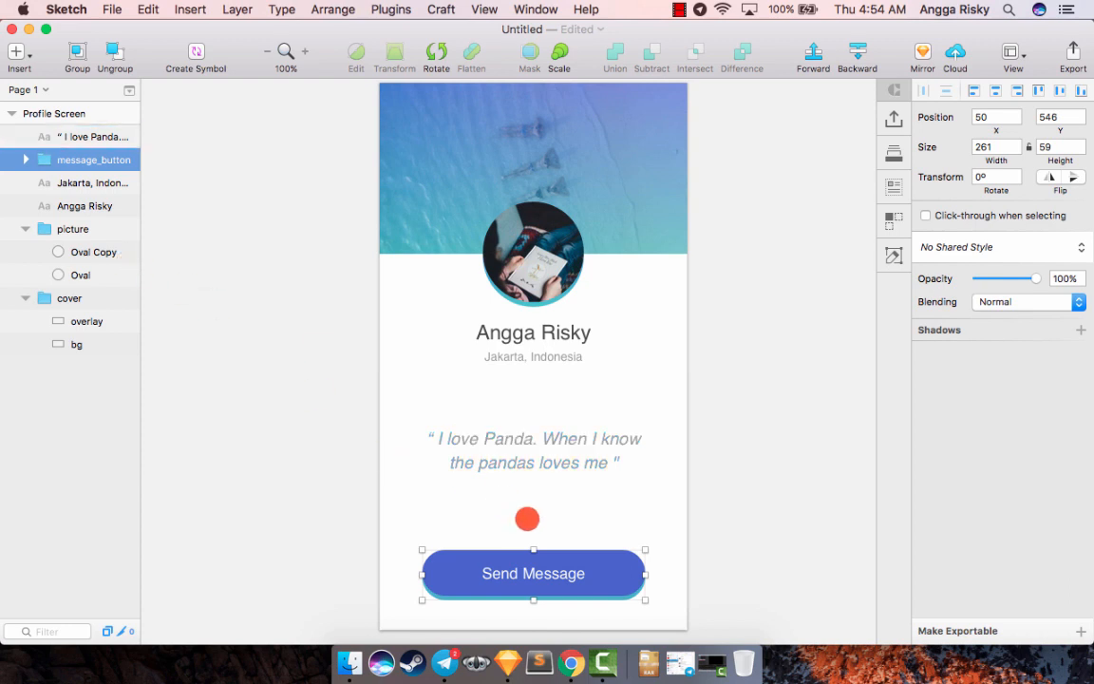
left_click(61, 228, "super")
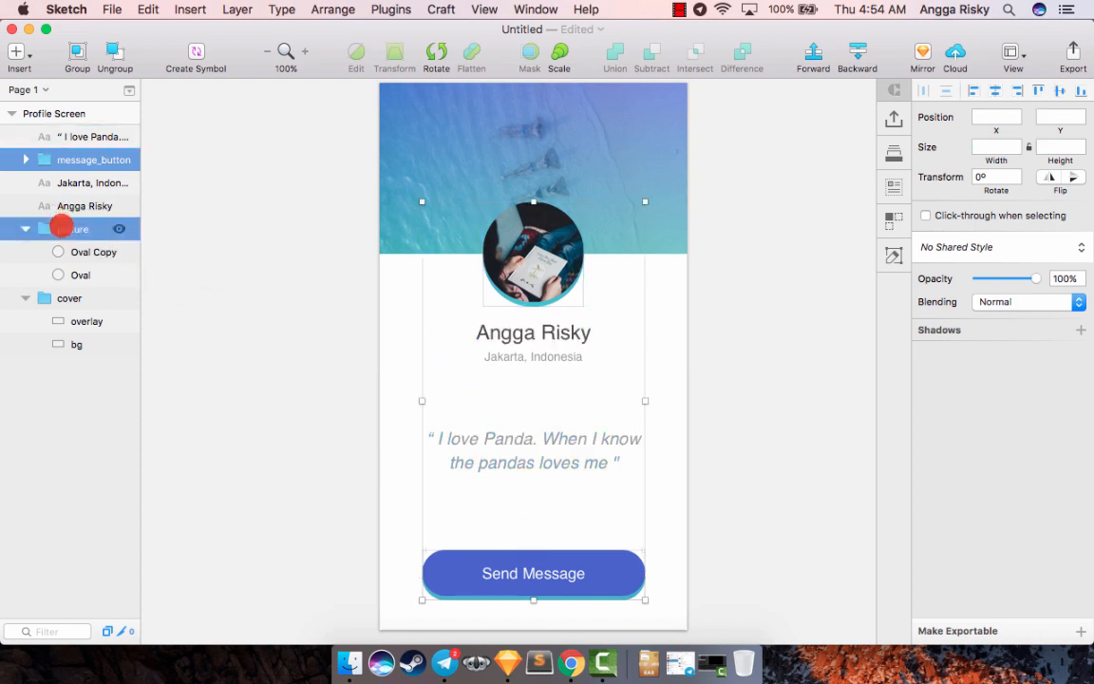
left_click(57, 298, "super")
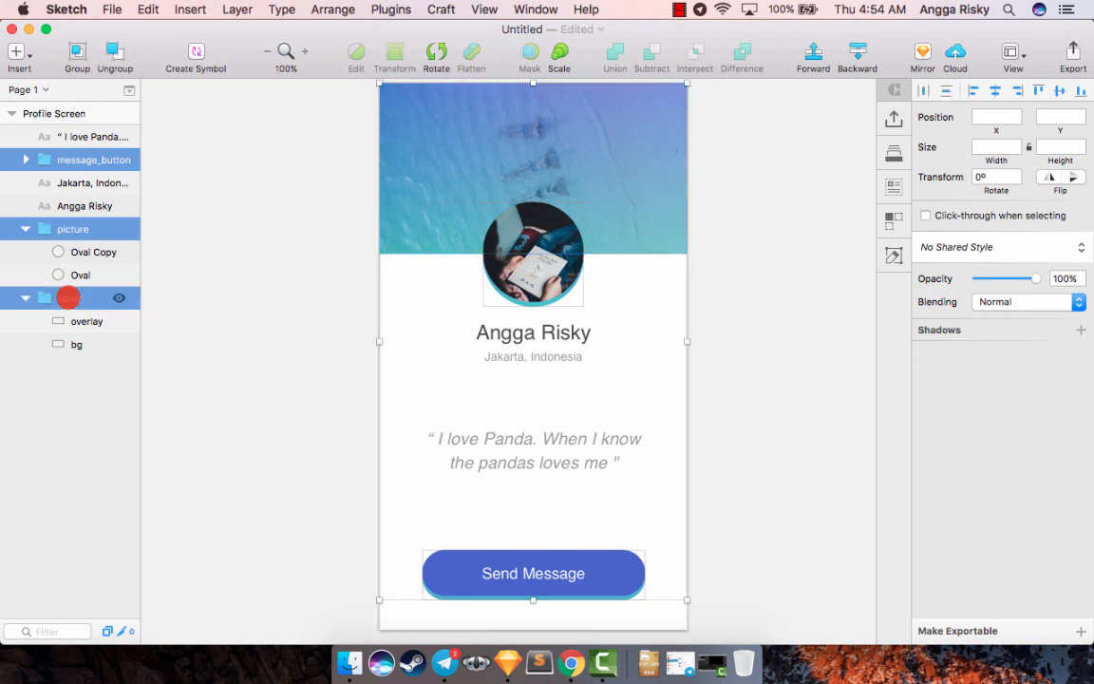
left_click(962, 627)
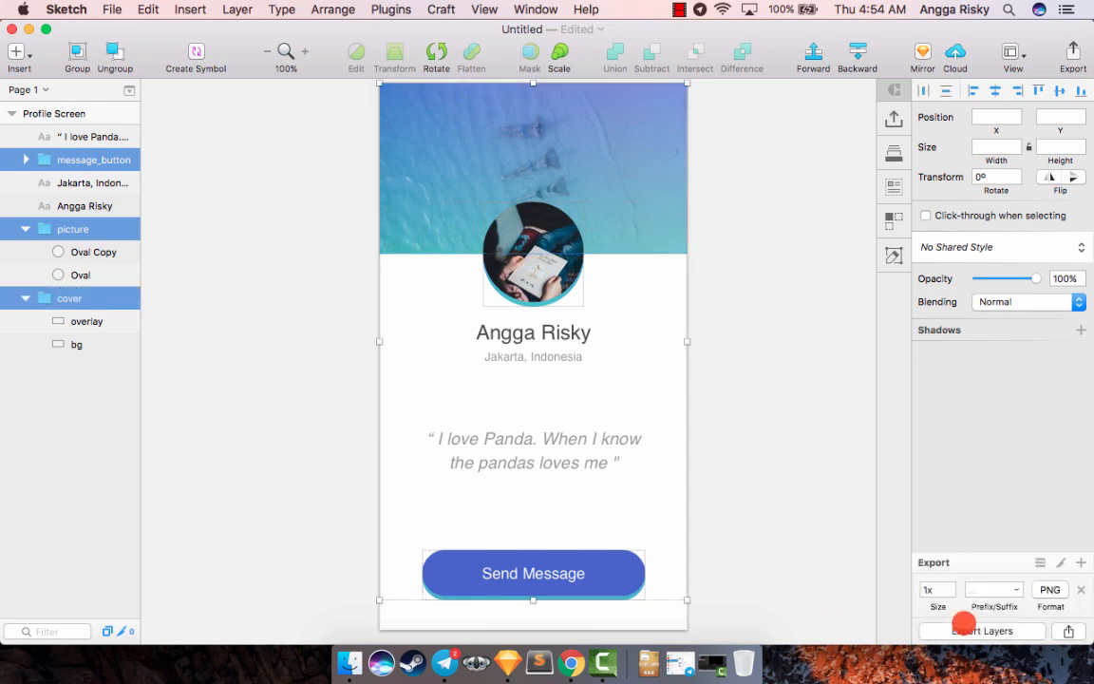
- Export the selected layer groups into a new Desktop folder named "asset"
left_click(987, 630)
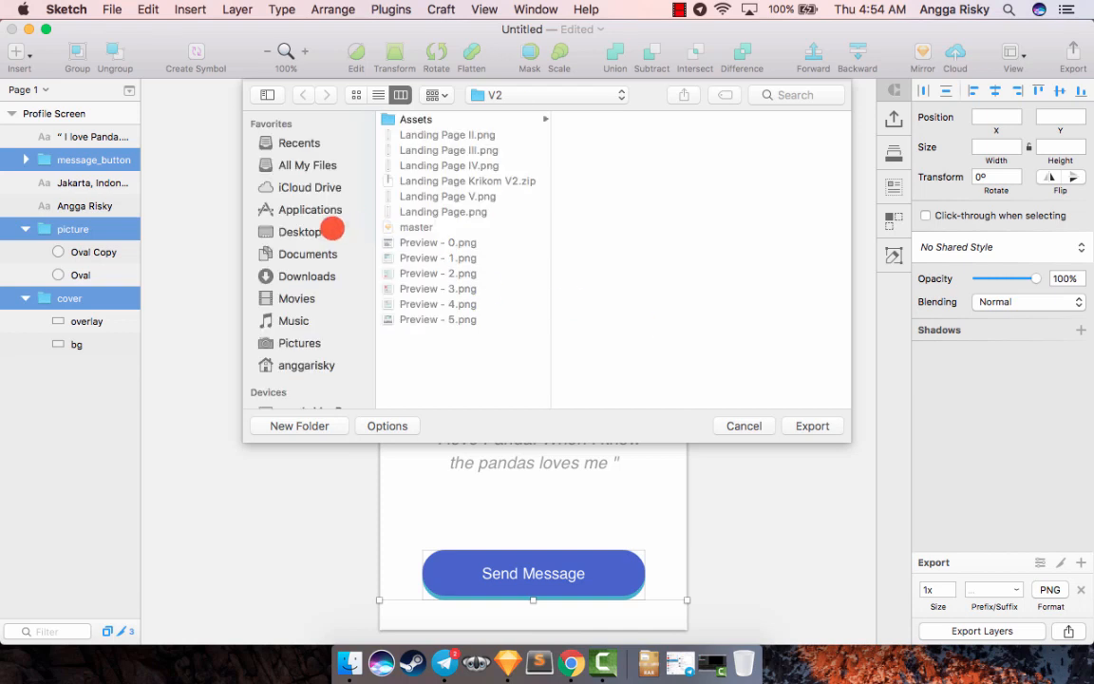
left_click(330, 231)
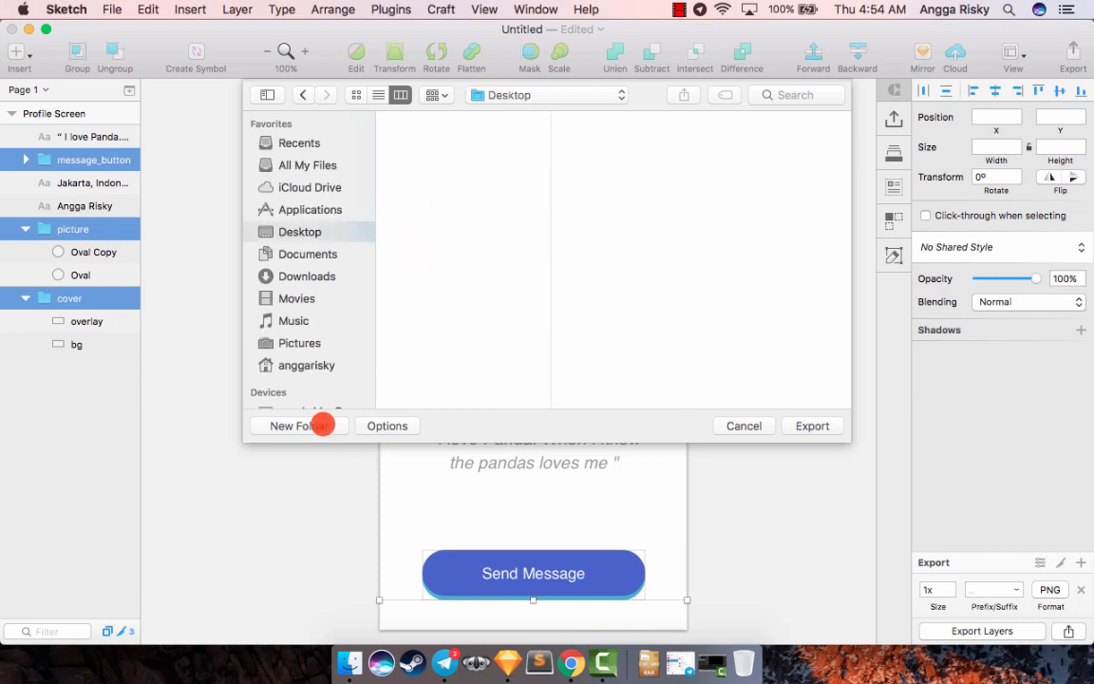
left_click(323, 426)
type("asset")
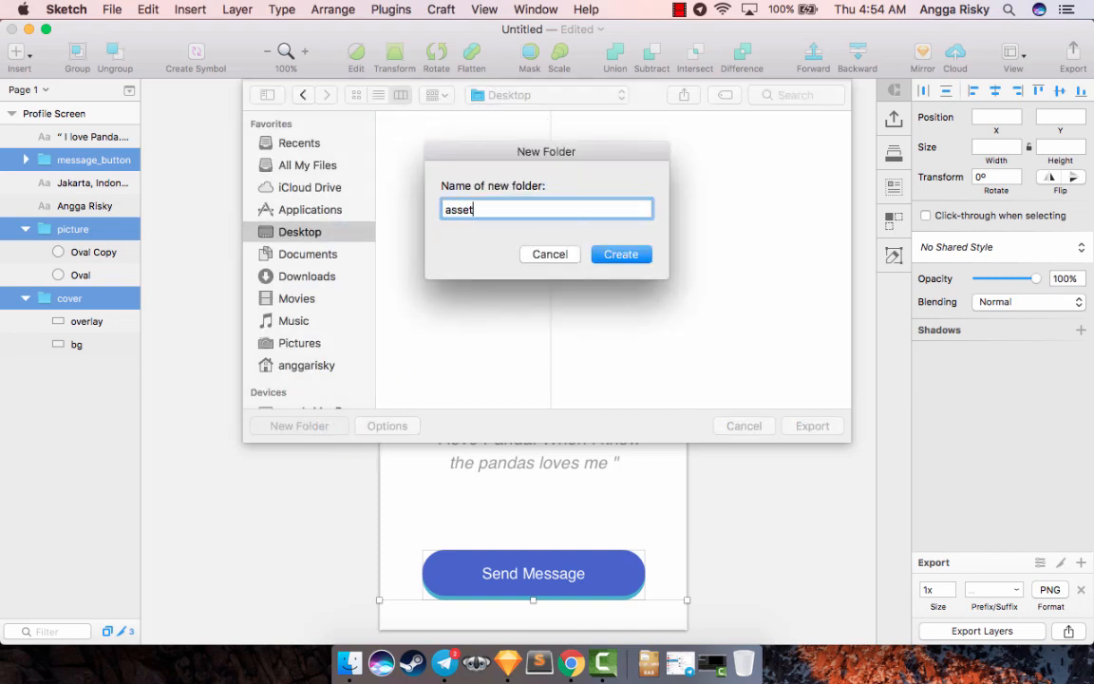
left_click(608, 263)
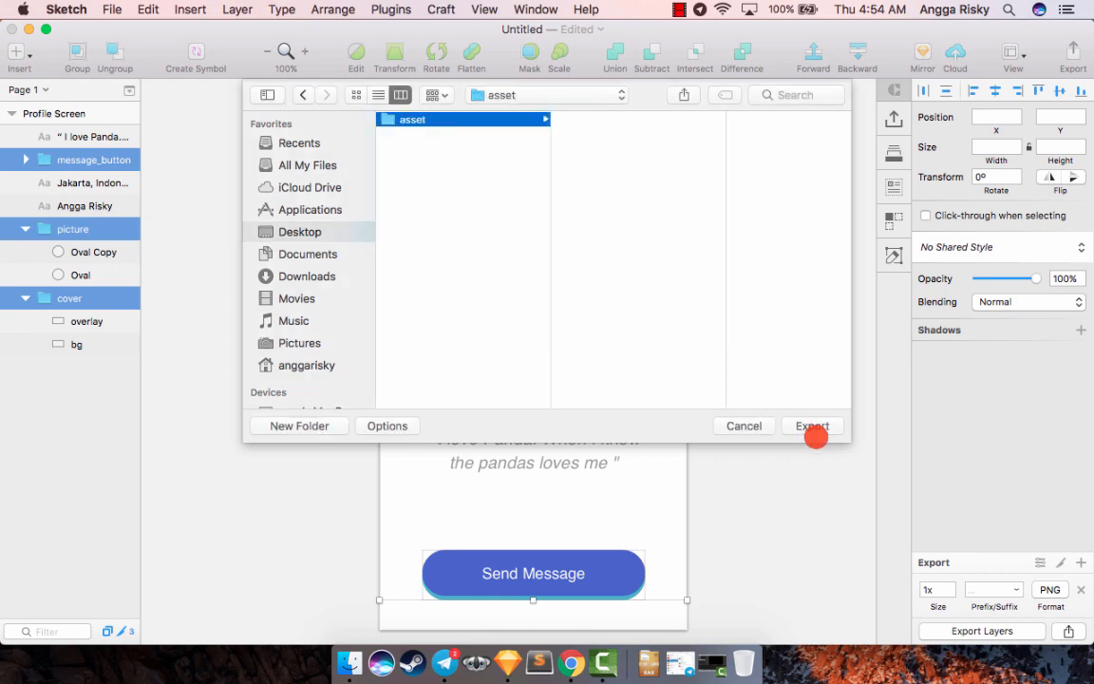
left_click(812, 426)
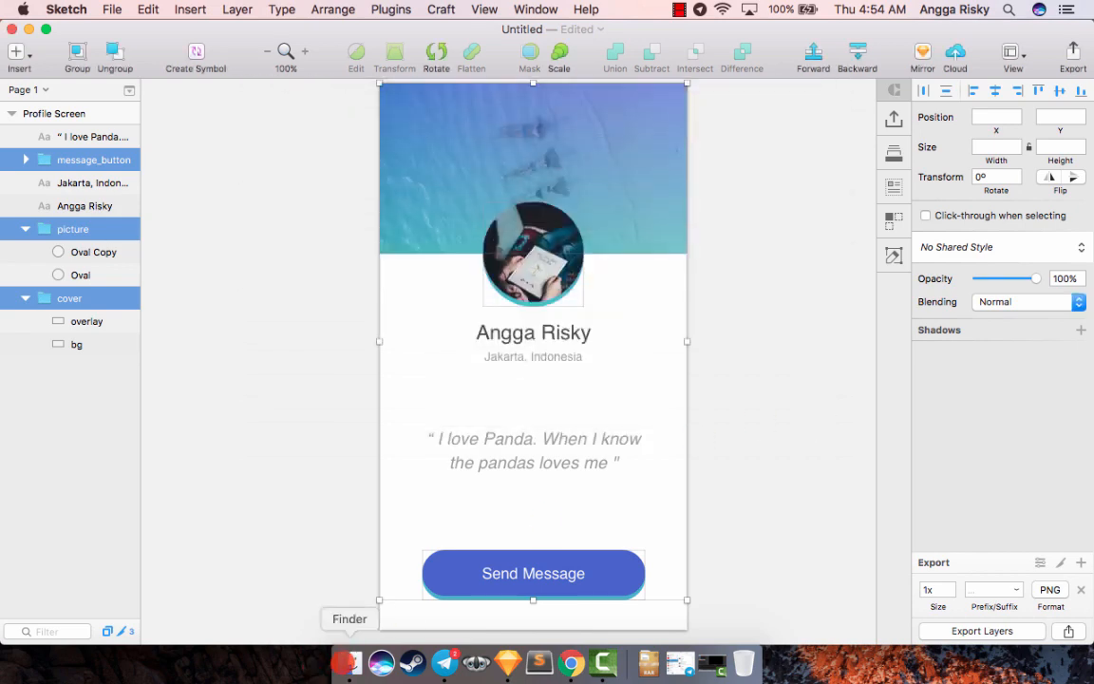
- Switch to Finder, preview the exported PNG files in the Desktop's asset folder, and minimize the Finder and Sketch windows
left_click(350, 663)
left_click(285, 251)
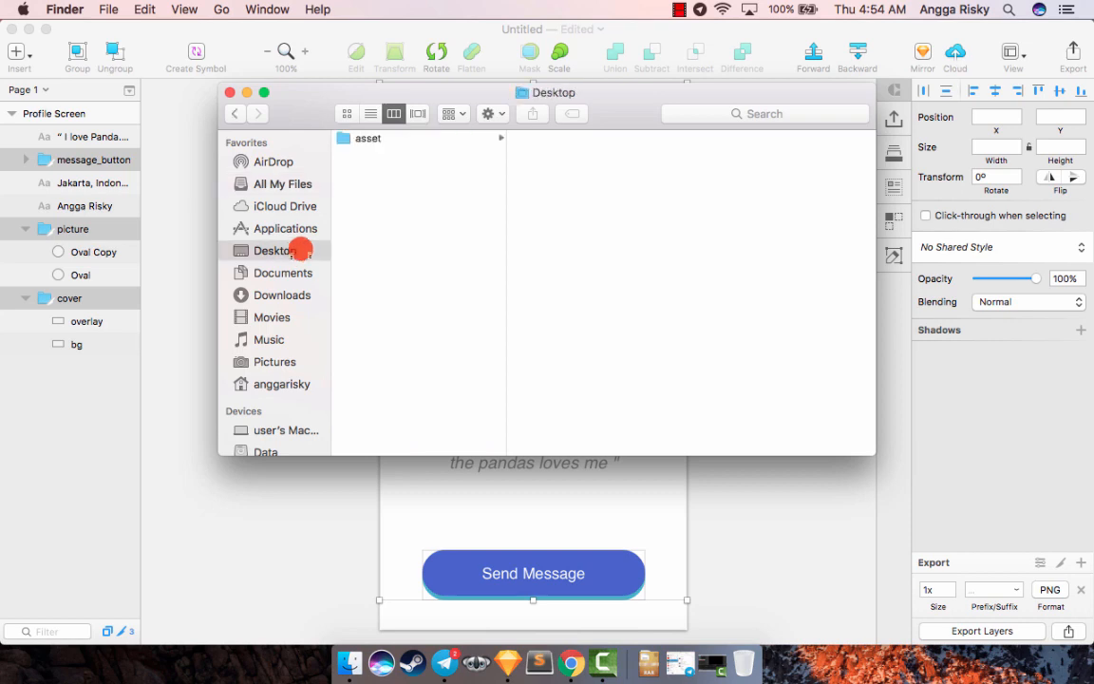
left_click(418, 138)
left_click(570, 138)
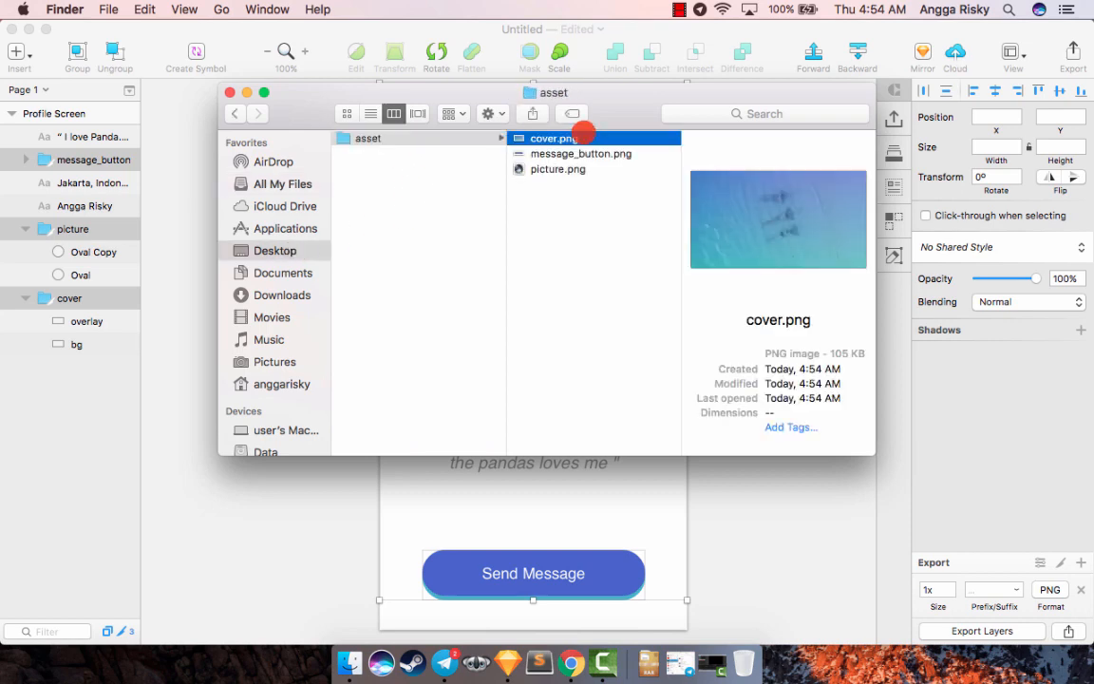
key("Down")
key("Down")
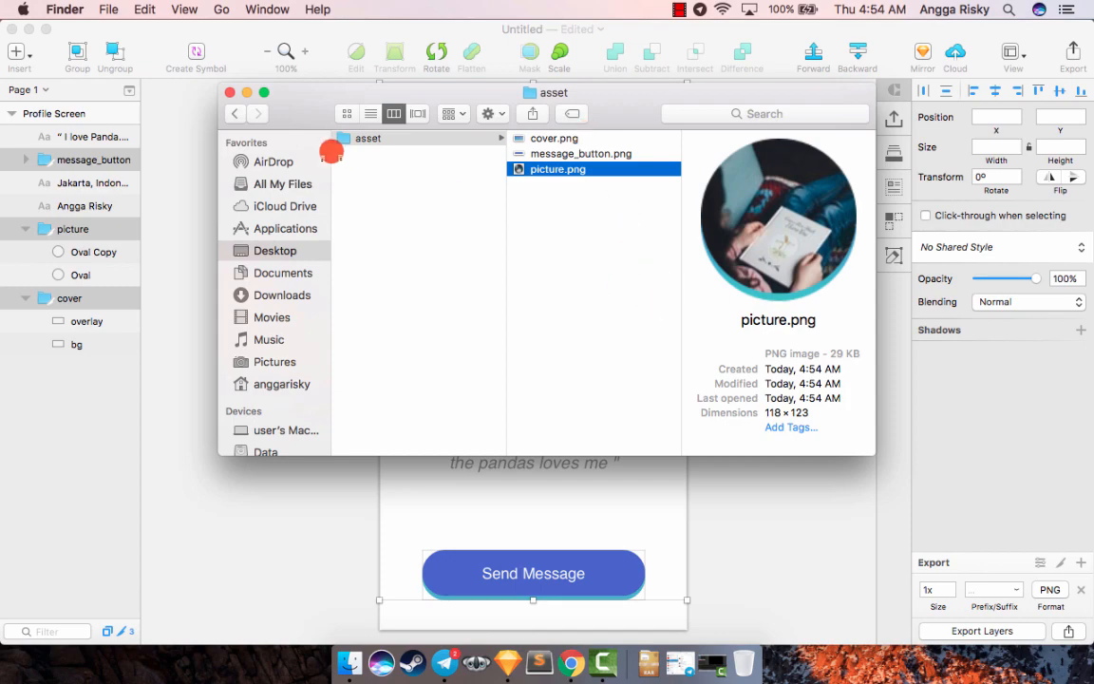
left_click(246, 92)
left_click(29, 30)
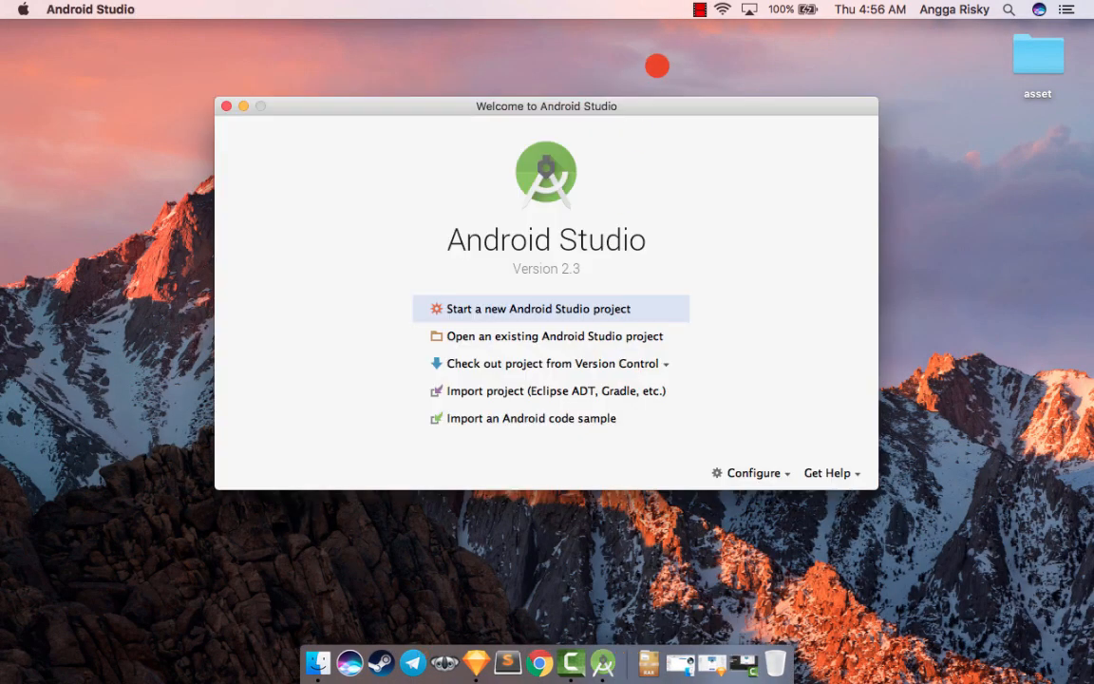
- Start a new project in Android Studio with the application name "Profile", accepting the default domain and location
left_click_drag(650, 98, 657, 120)
left_click(565, 329)
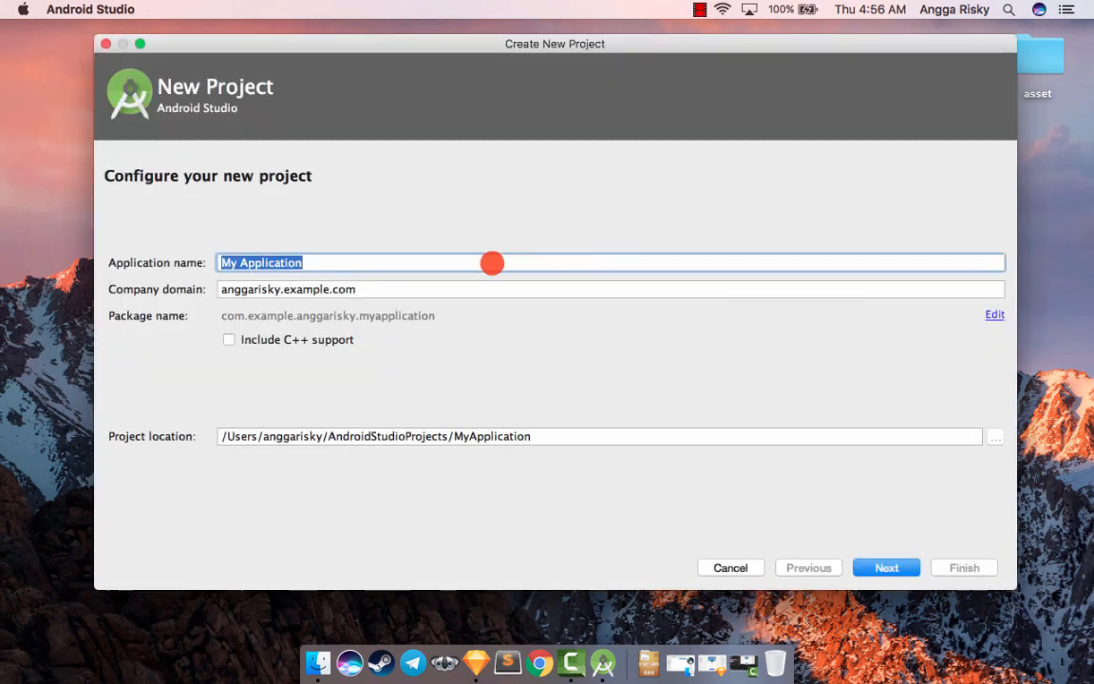
type("Profile")
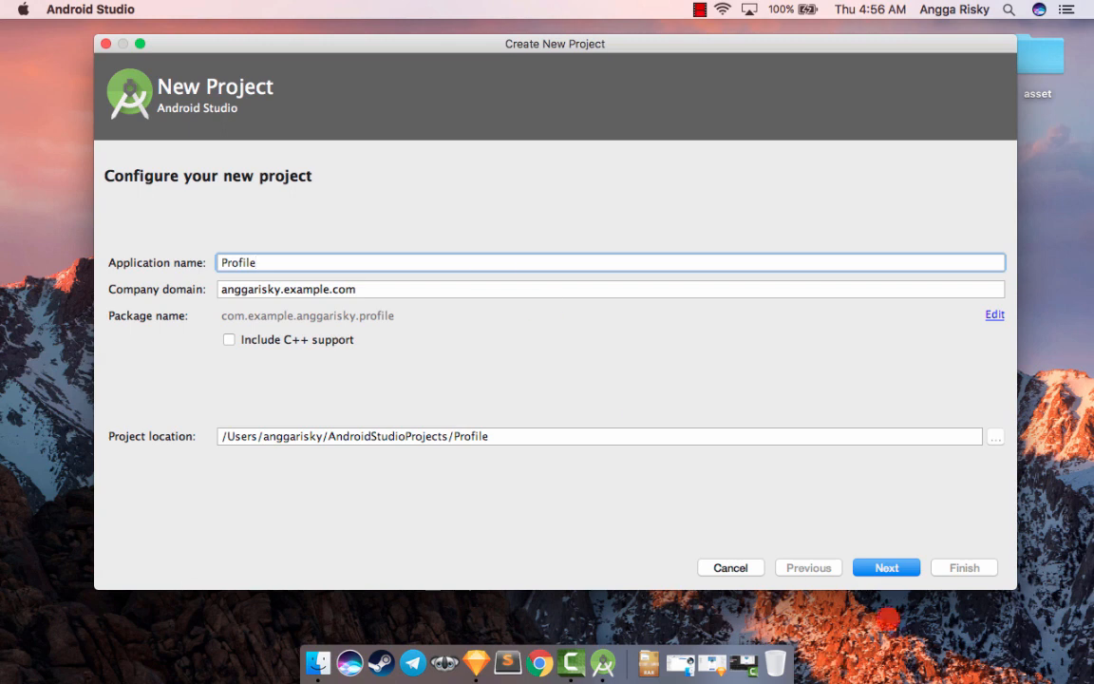
left_click(882, 567)
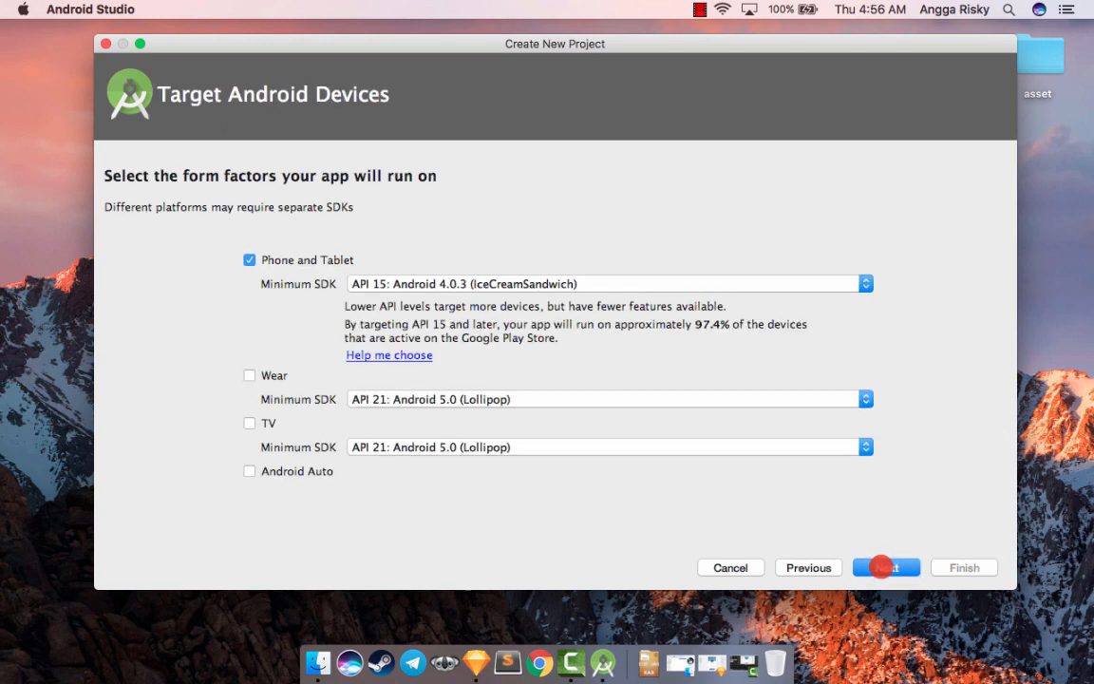
- Create the project for Phone and Tablet with minimum API 15, using an Empty Activity named MainActivity with layout activity_main
left_click(881, 567)
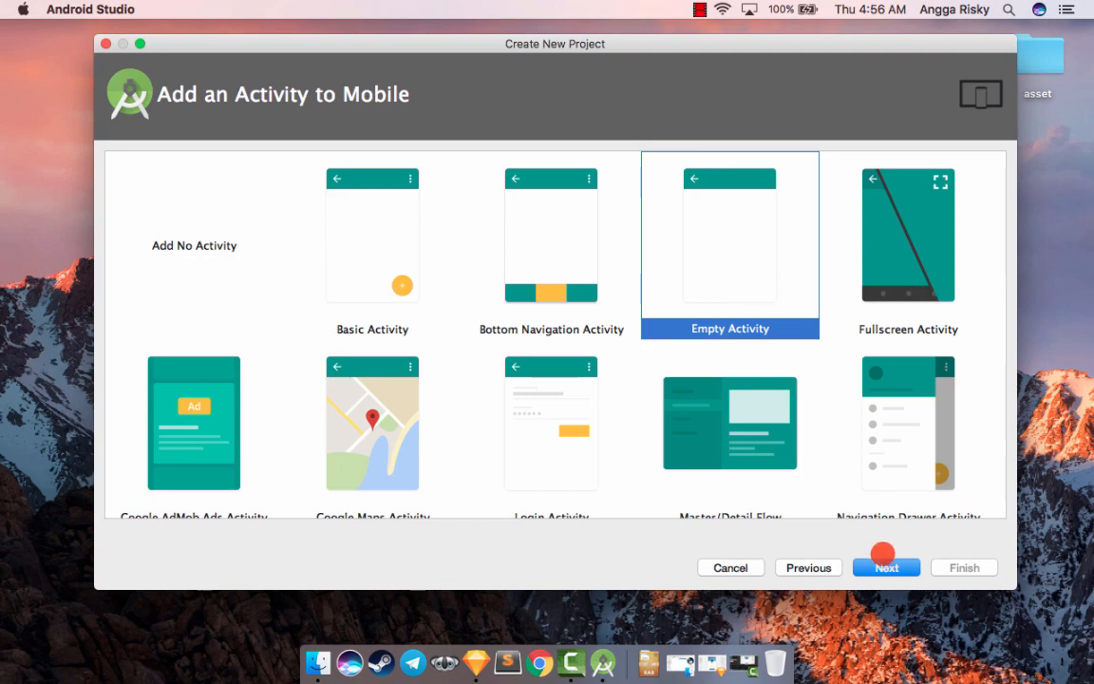
left_click(884, 566)
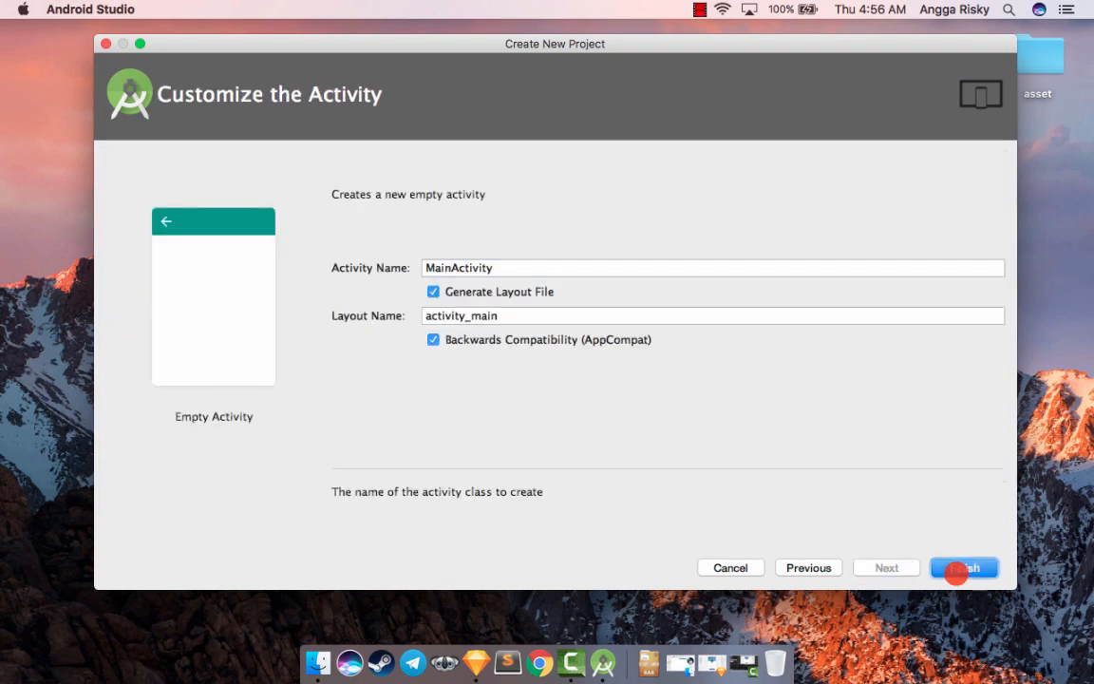
left_click(957, 570)
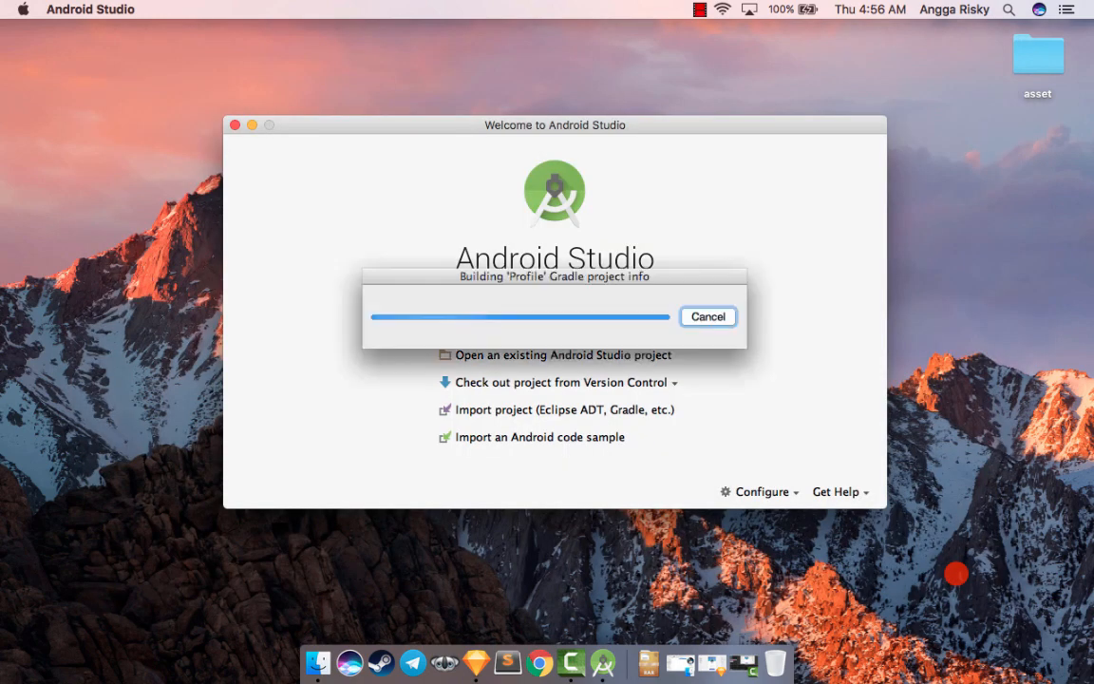
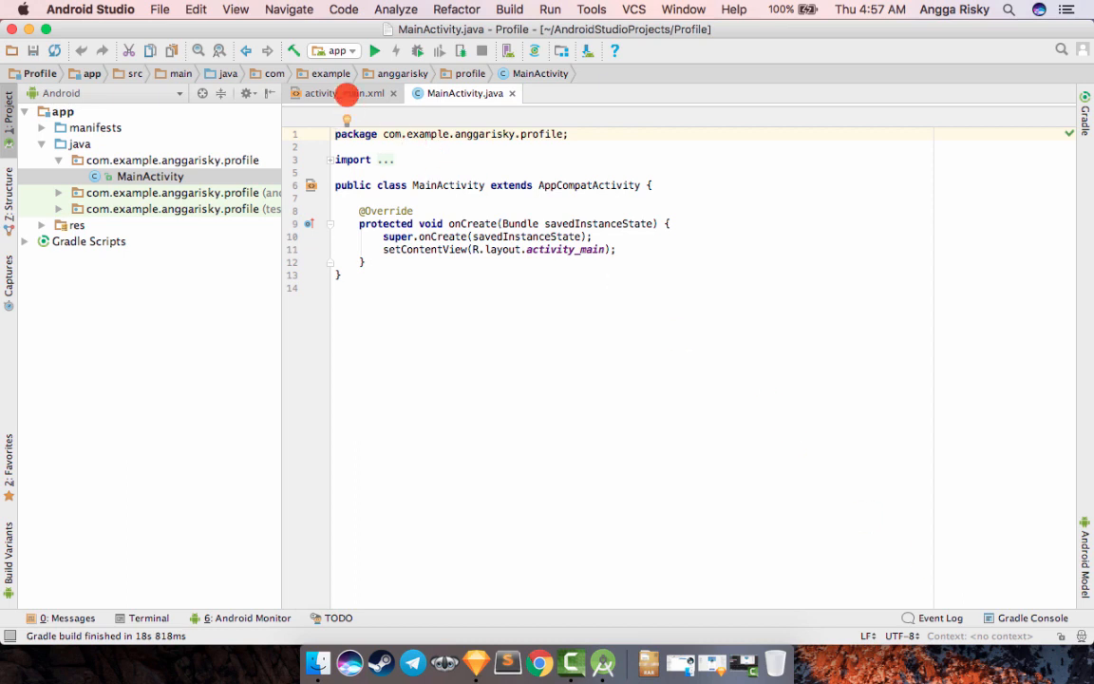
- Open activity_main.xml with its layout preview and delete the Hello World TextView block
left_click(343, 93)
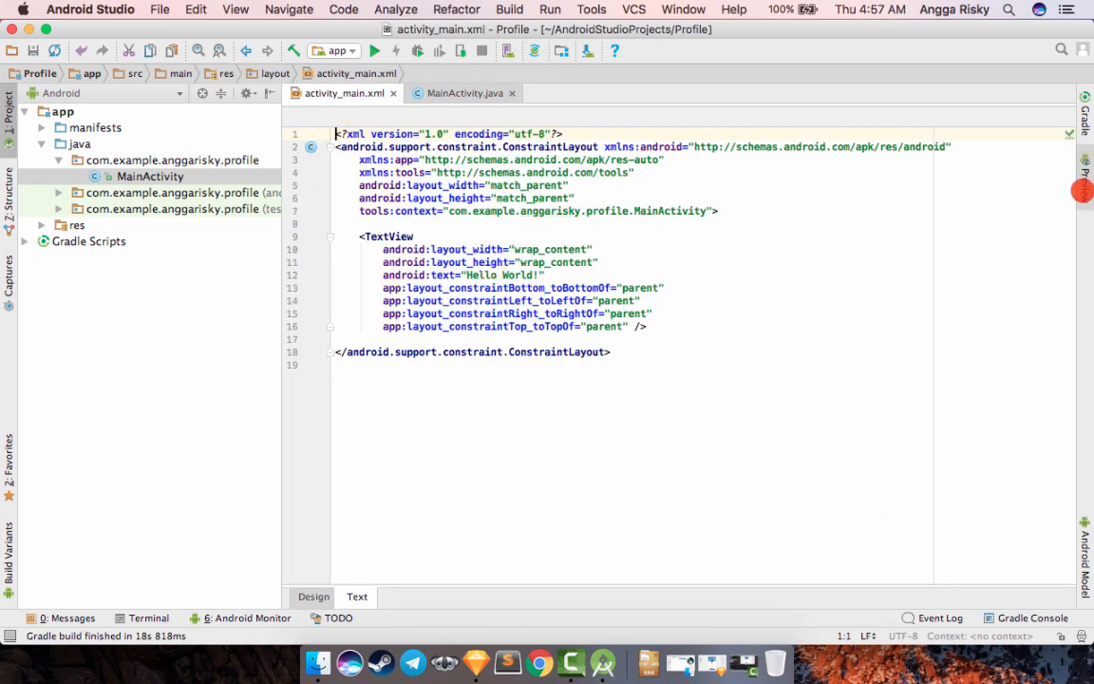
left_click(1083, 188)
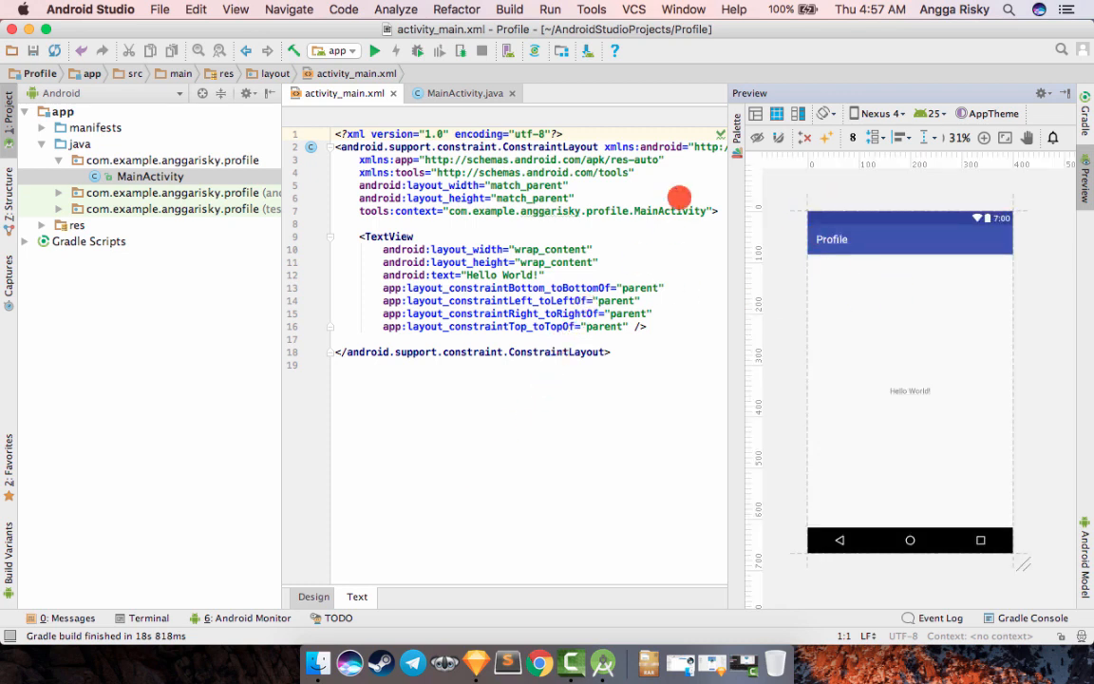
left_click(658, 326)
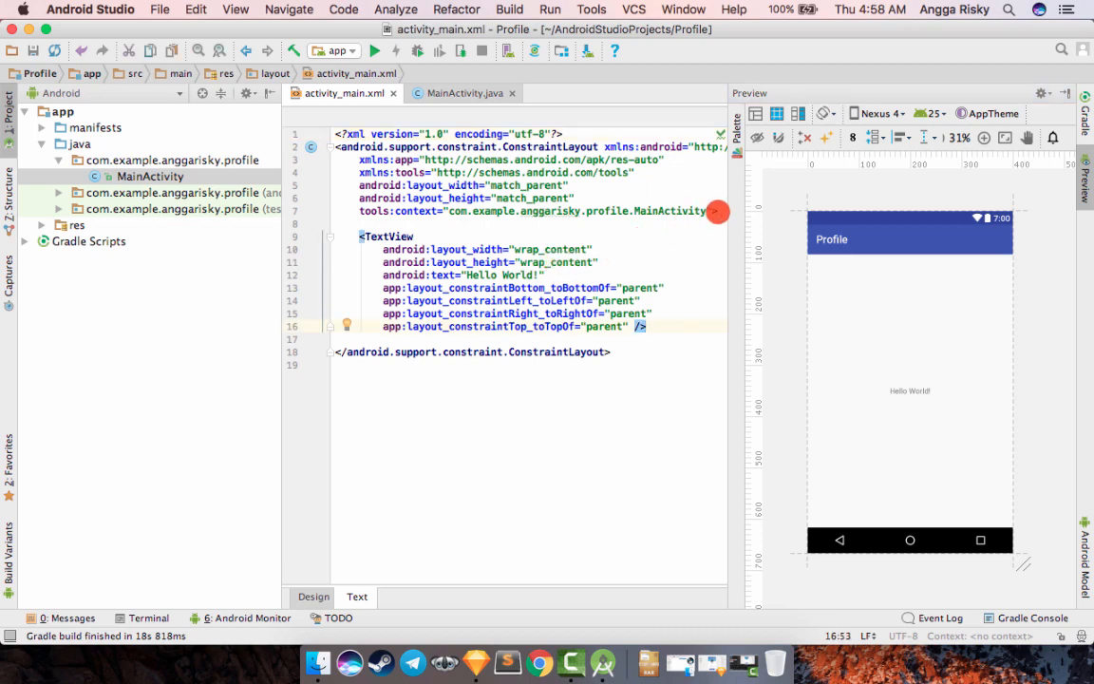
left_click(355, 236, "shift")
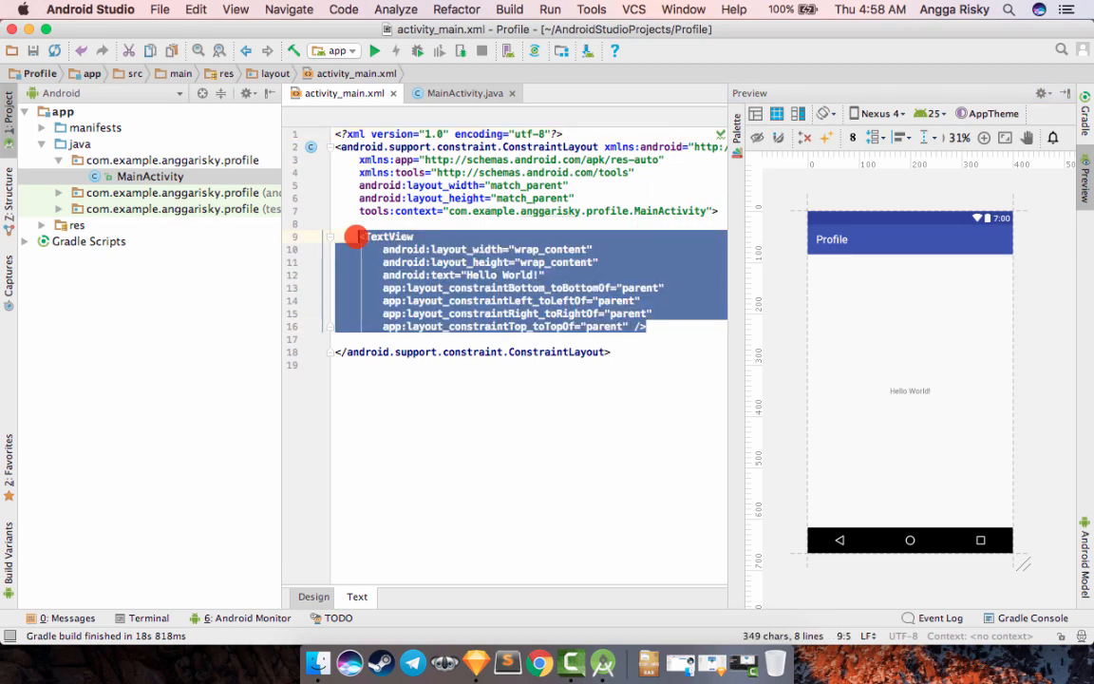
key("BackSpace")
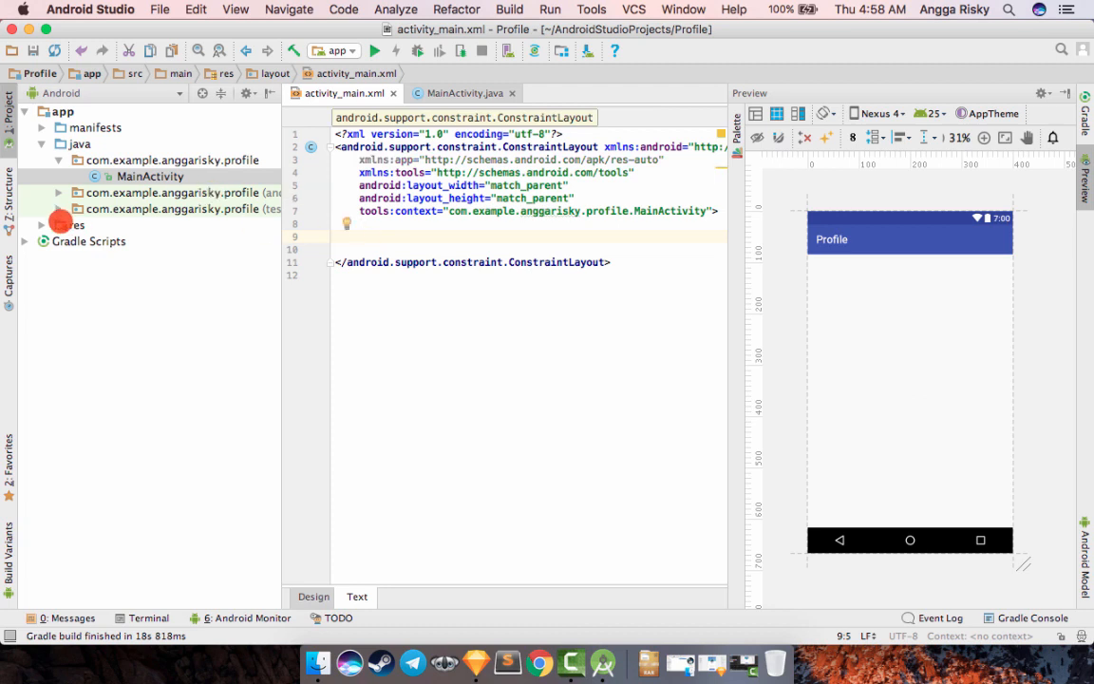
- Change the AppTheme parent in styles.xml to Theme.AppCompat.Light.NoActionBar and close the file
left_click(42, 225)
left_click(59, 290)
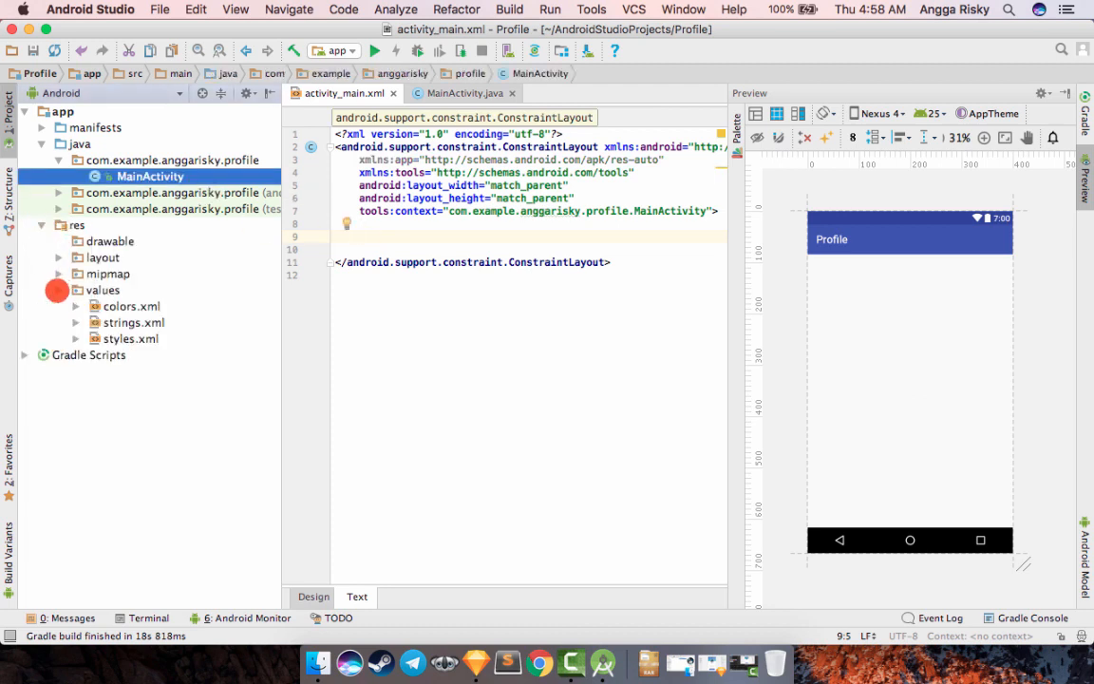
double_click(99, 338)
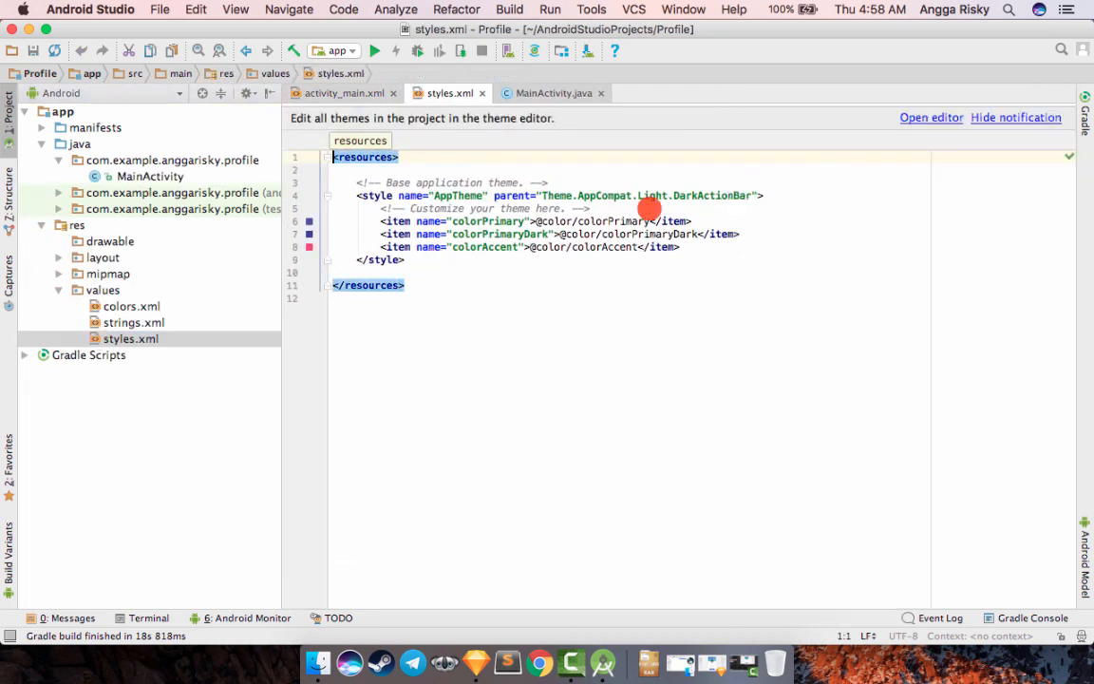
double_click(705, 195)
type("No")
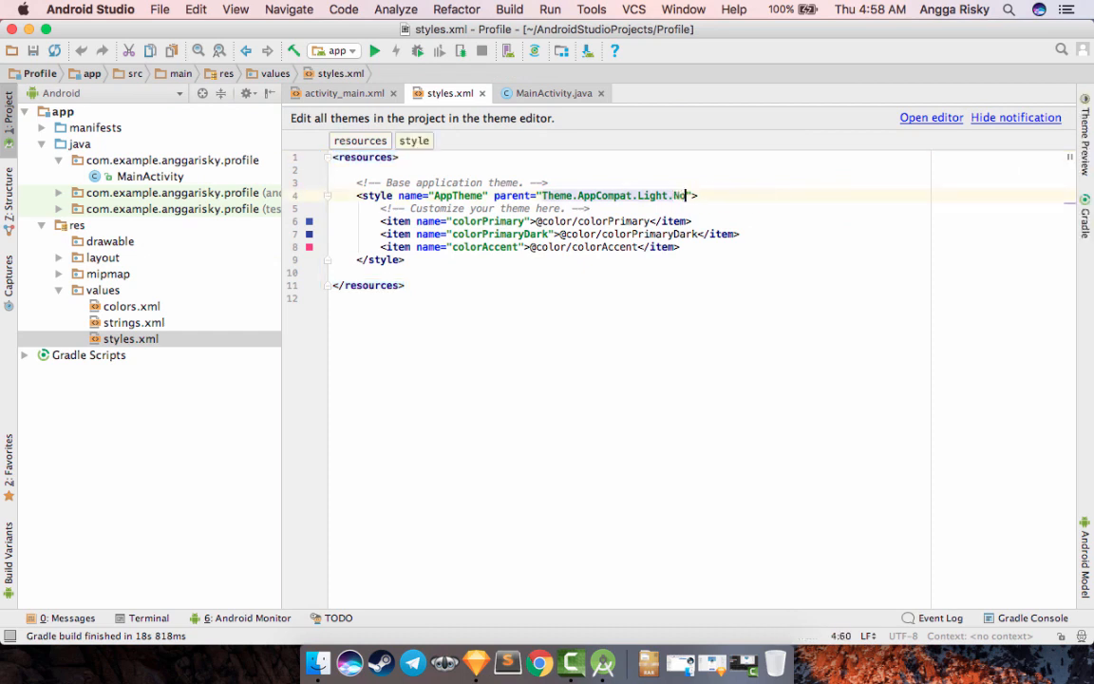
type("ActionBar")
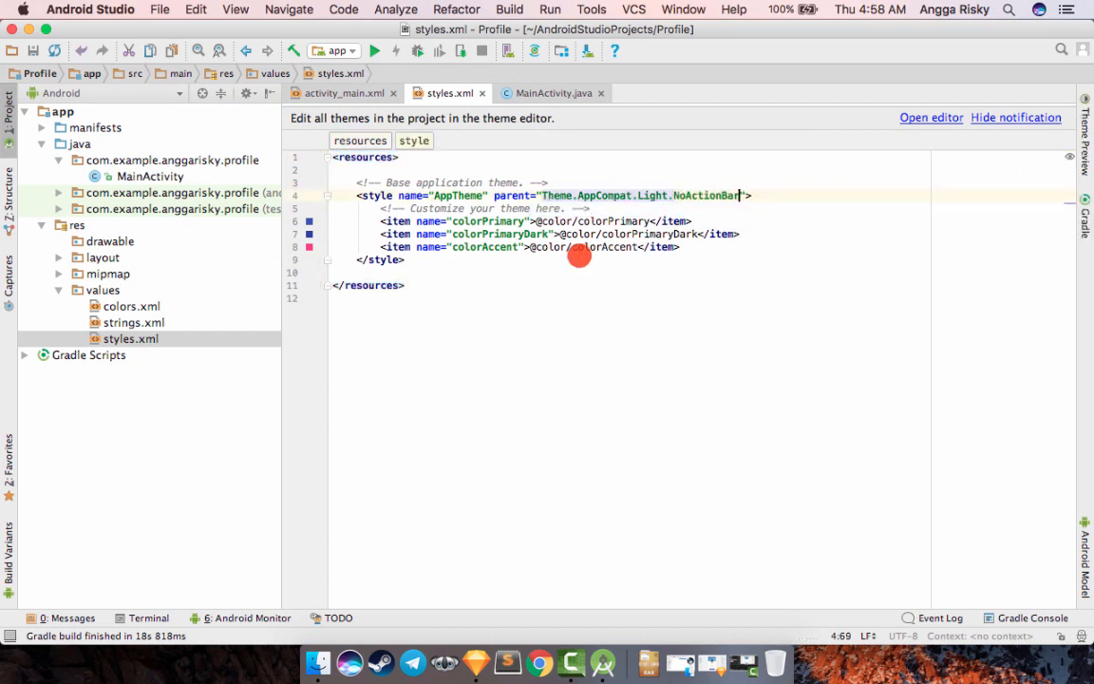
left_click(481, 92)
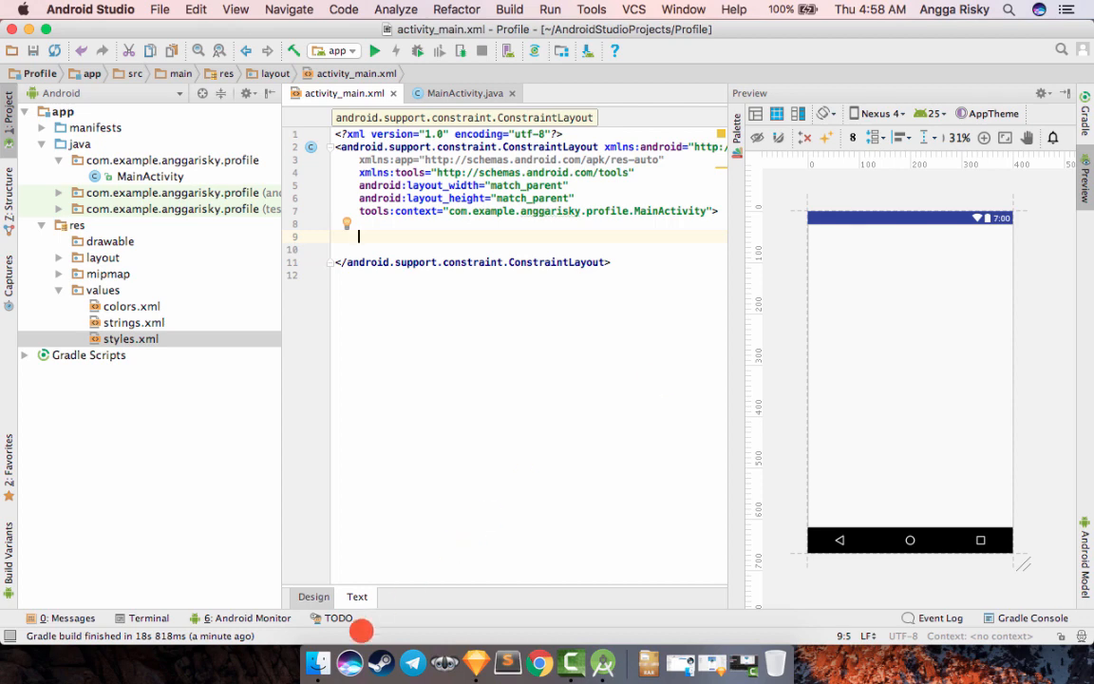
- Switch to Finder and copy cover.png, message_button.png and picture.png from the asset folder
left_click(318, 662)
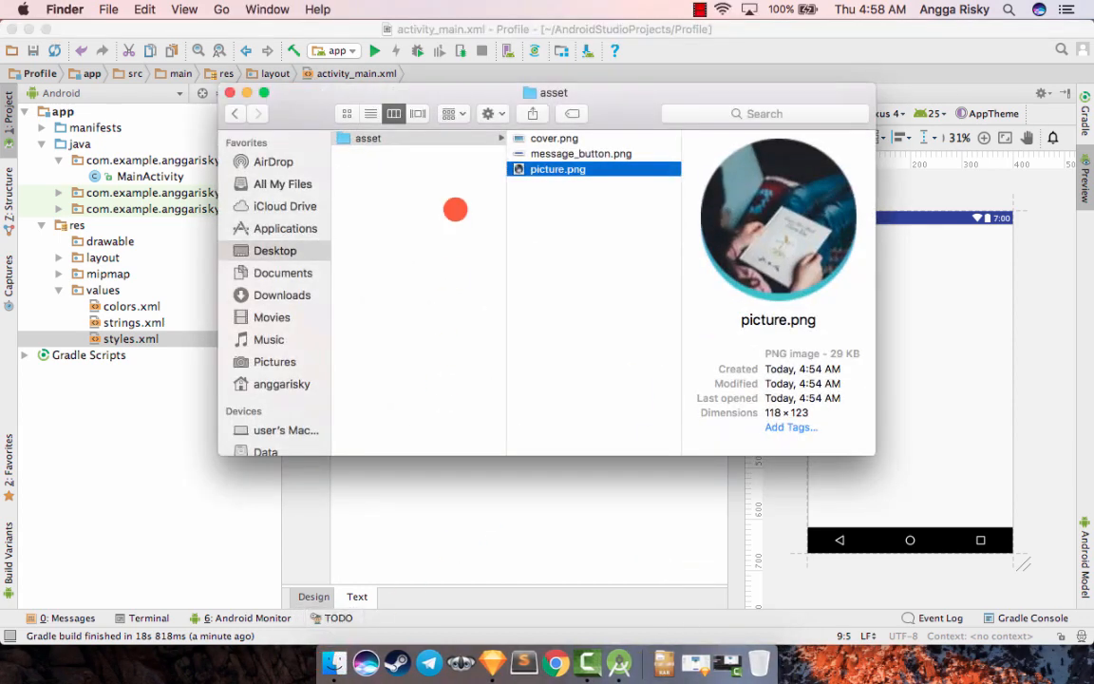
key("super+a")
key("super+c")
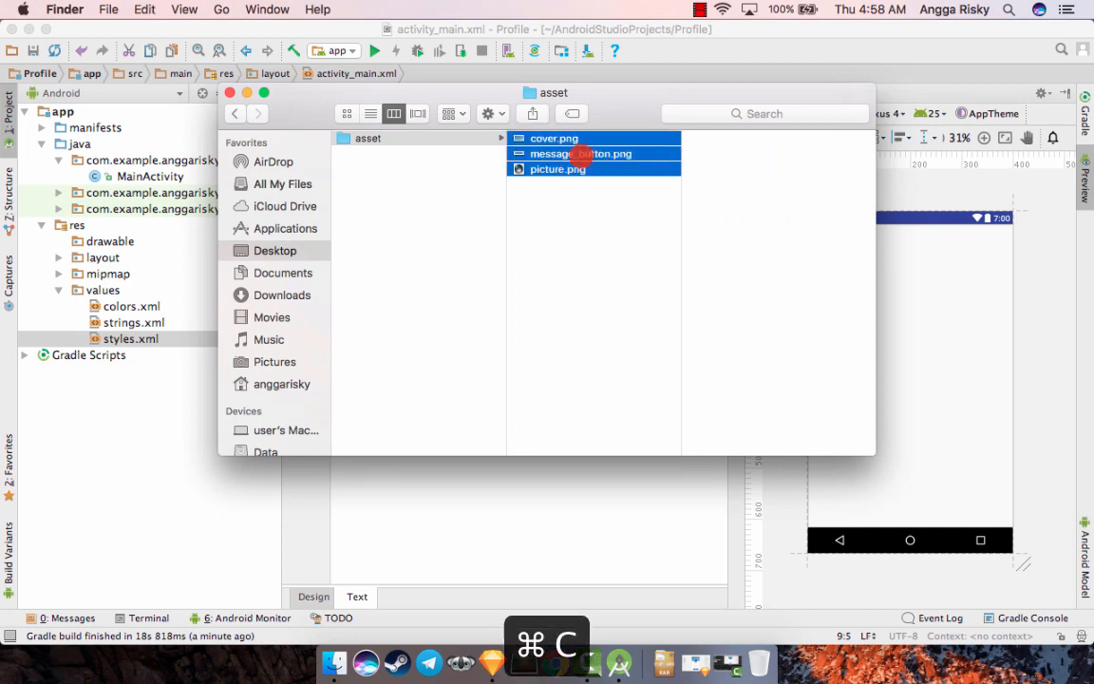
- Browse to the Profile project's app/src/main/res/drawable folder and return to Android Studio
left_click(294, 278)
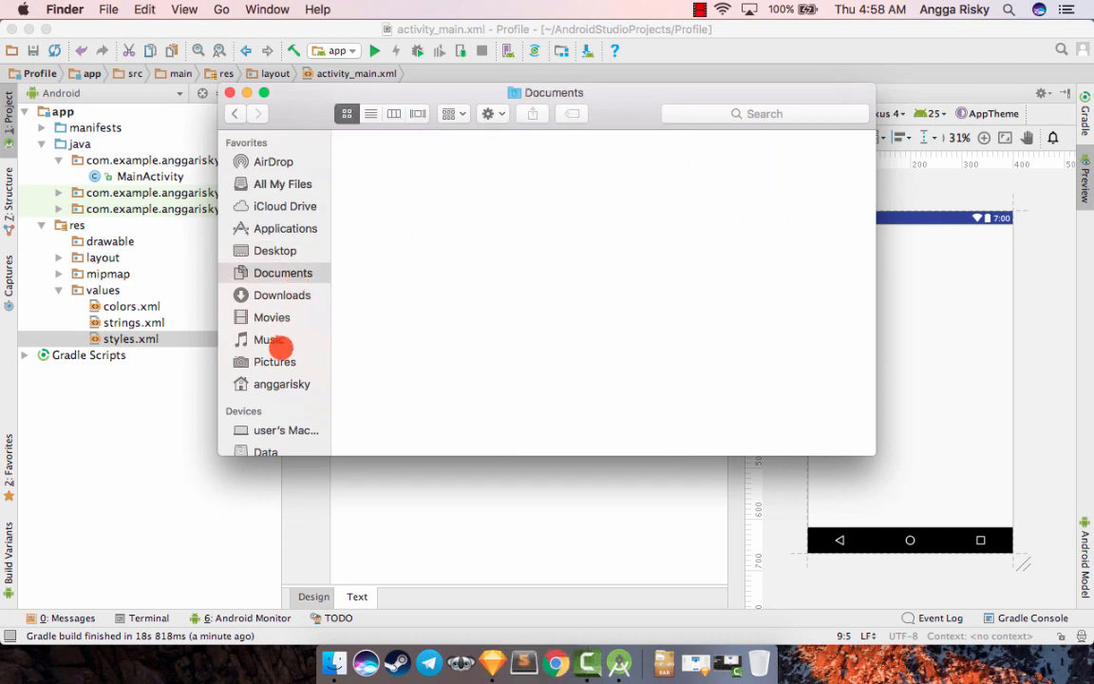
left_click(282, 382)
left_click(443, 139)
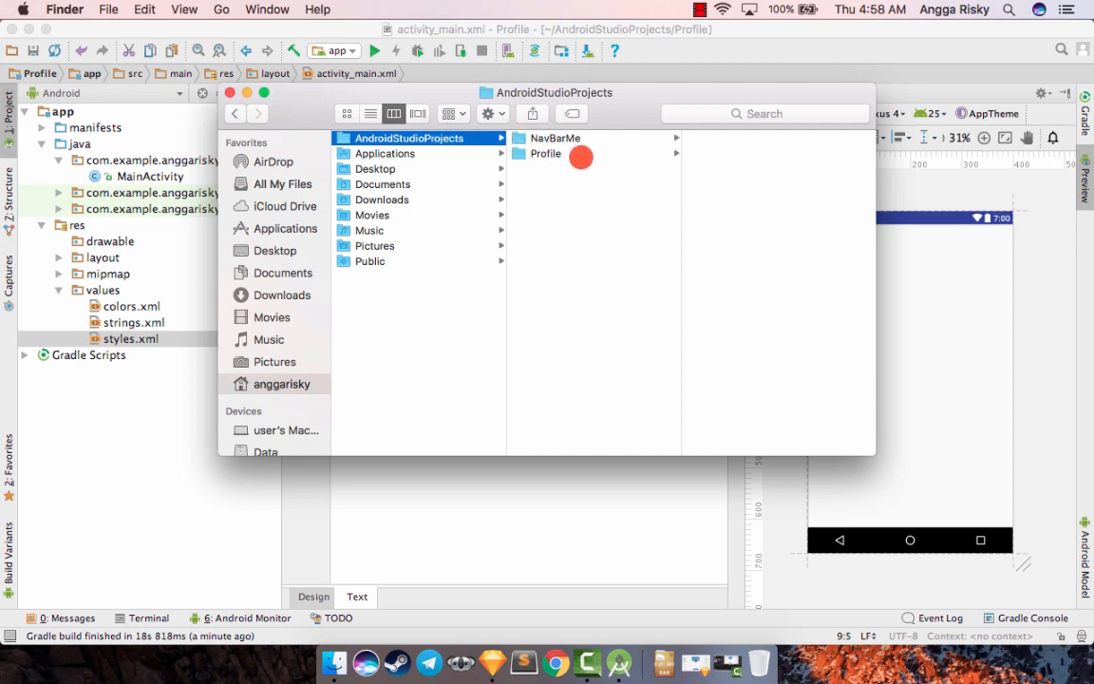
left_click(581, 155)
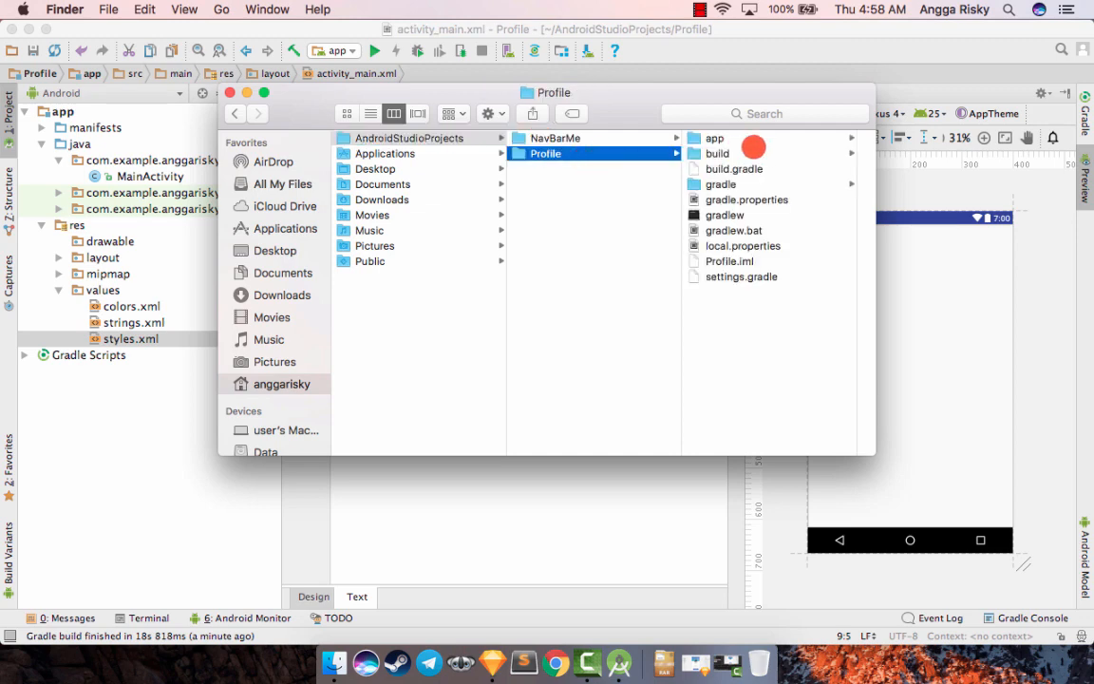
left_click(745, 140)
left_click(745, 214)
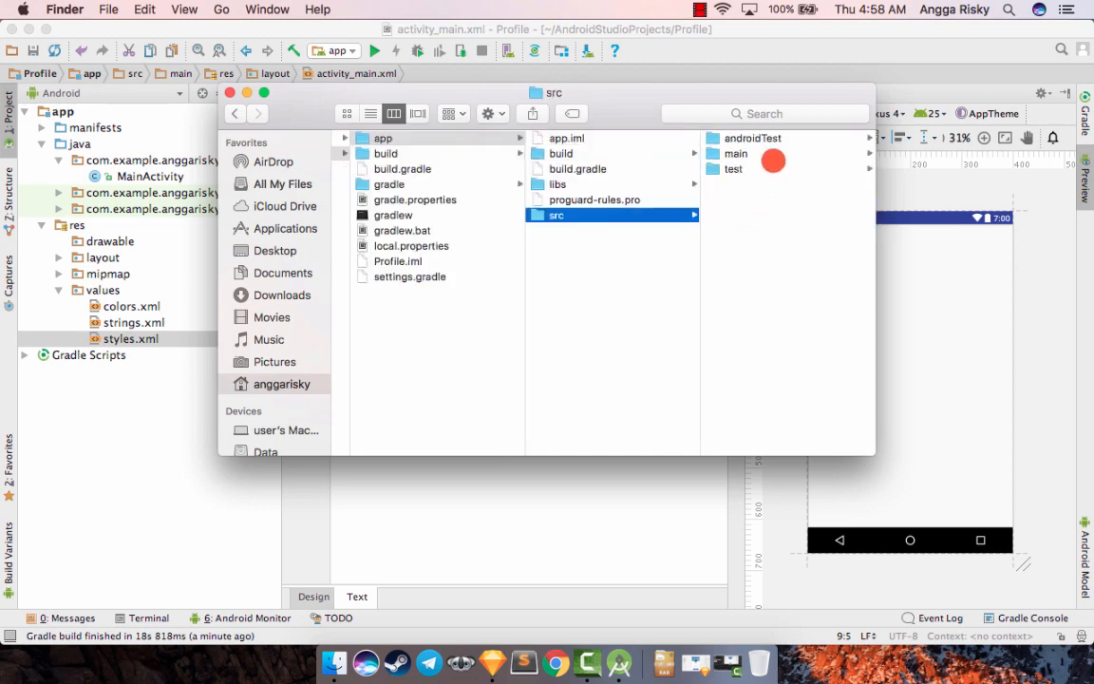
left_click(773, 153)
left_click(754, 169)
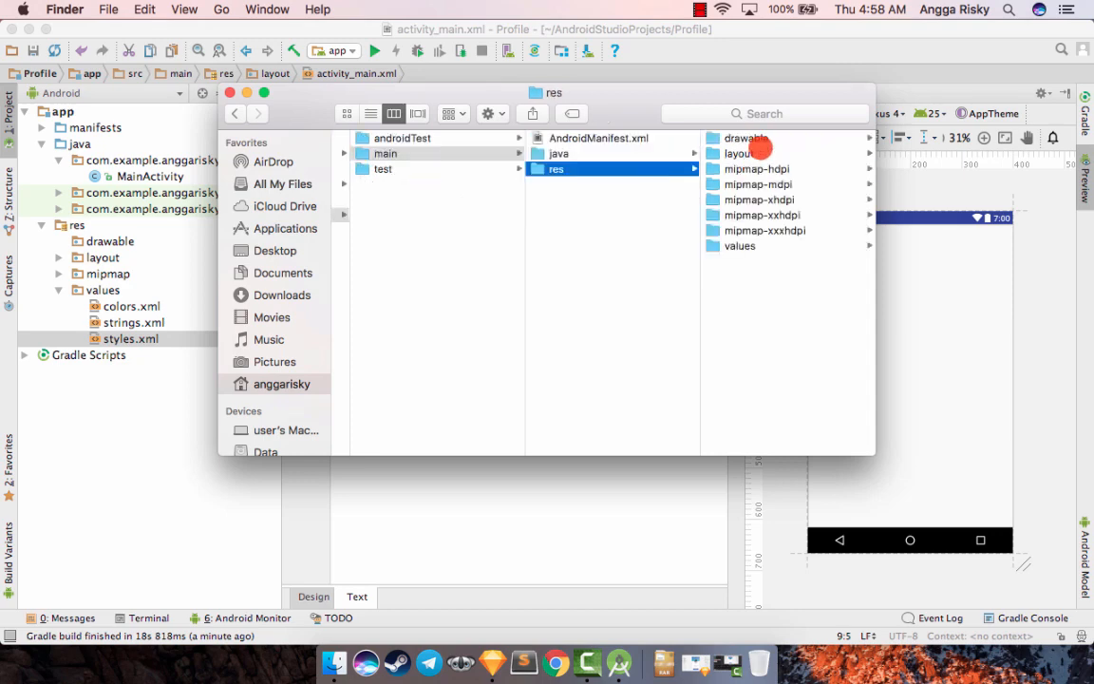
left_click(760, 138)
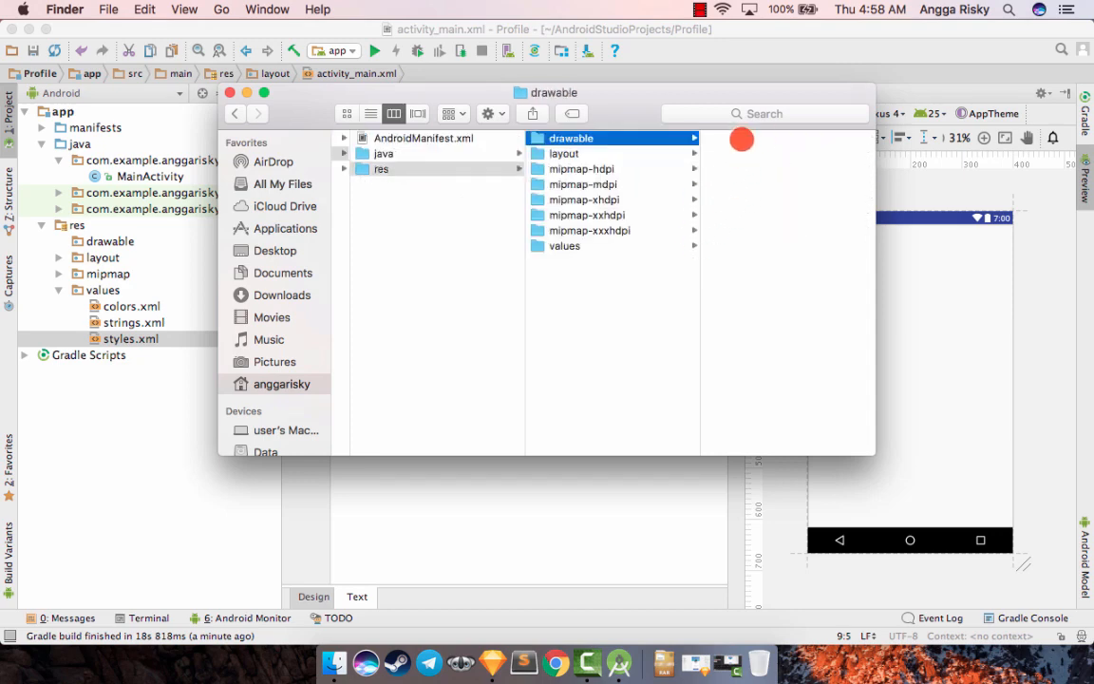
left_click(483, 469)
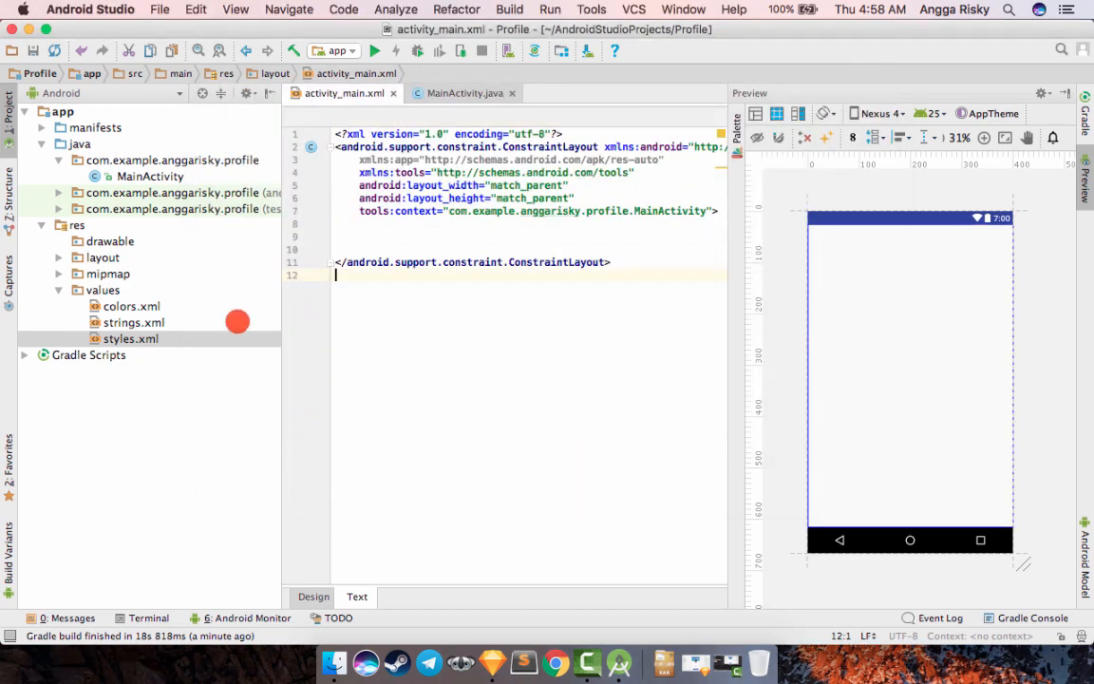
- Paste the copied PNG images into the project's res/drawable folder and expand the folder
left_click(124, 241)
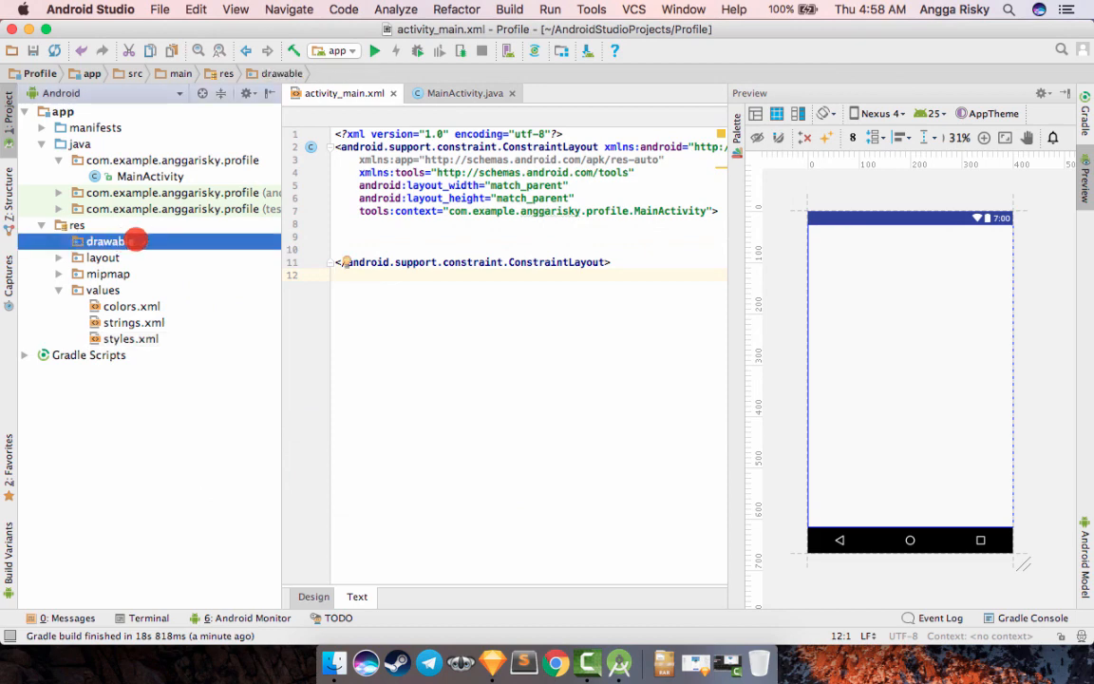
right_click(155, 241)
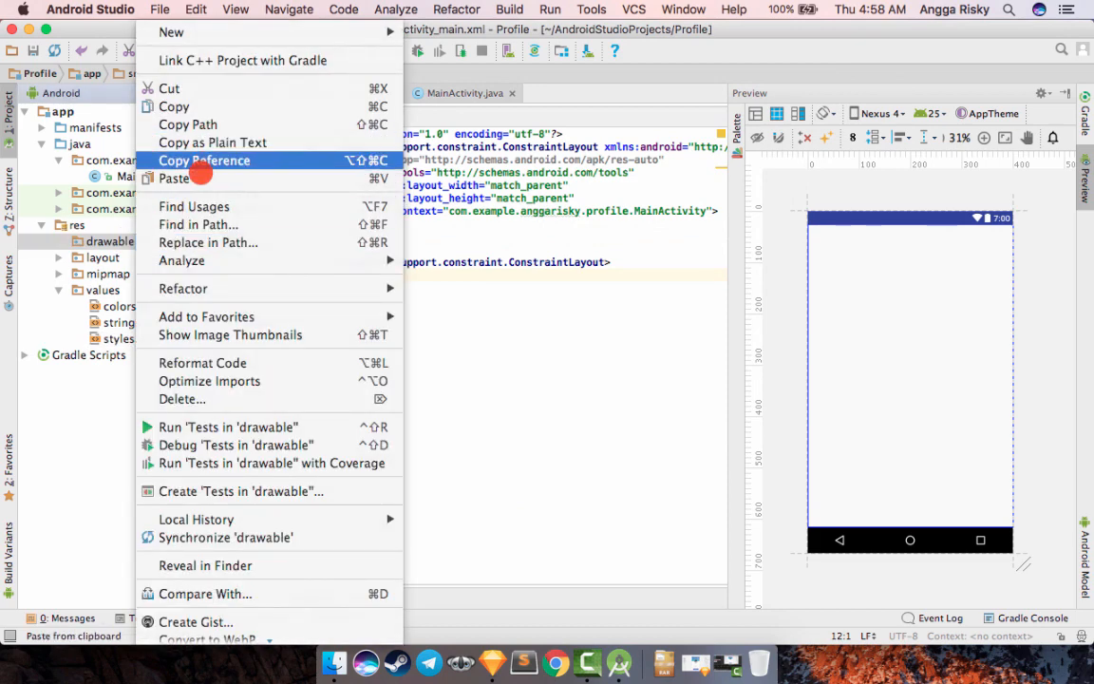
left_click(198, 178)
left_click(771, 371)
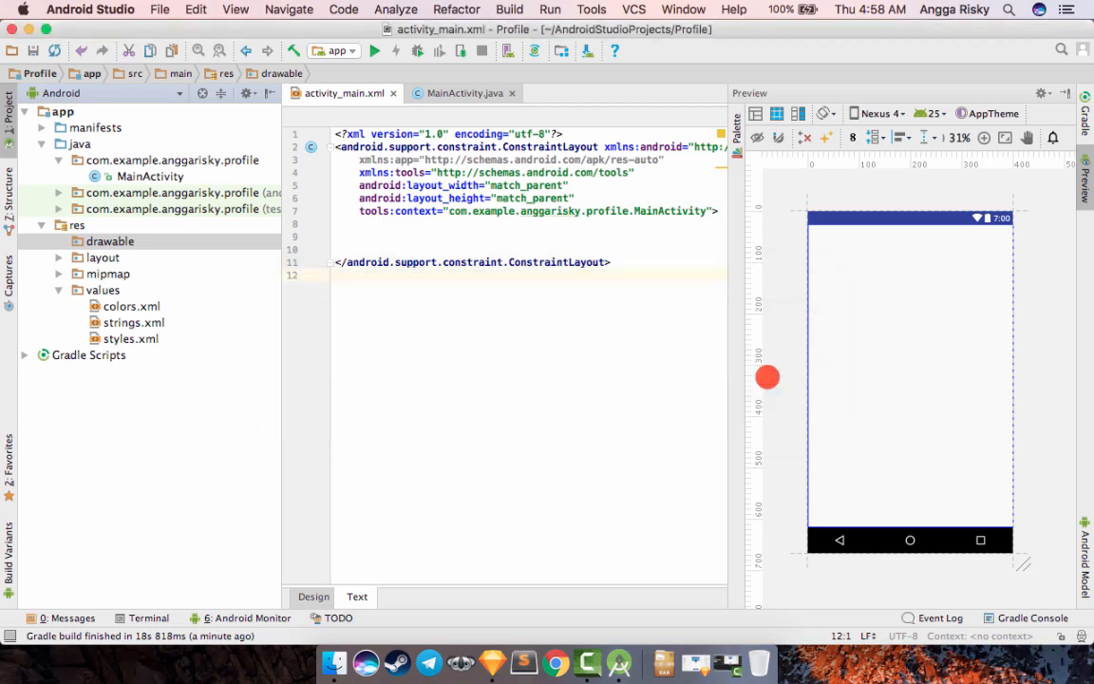
left_click(59, 242)
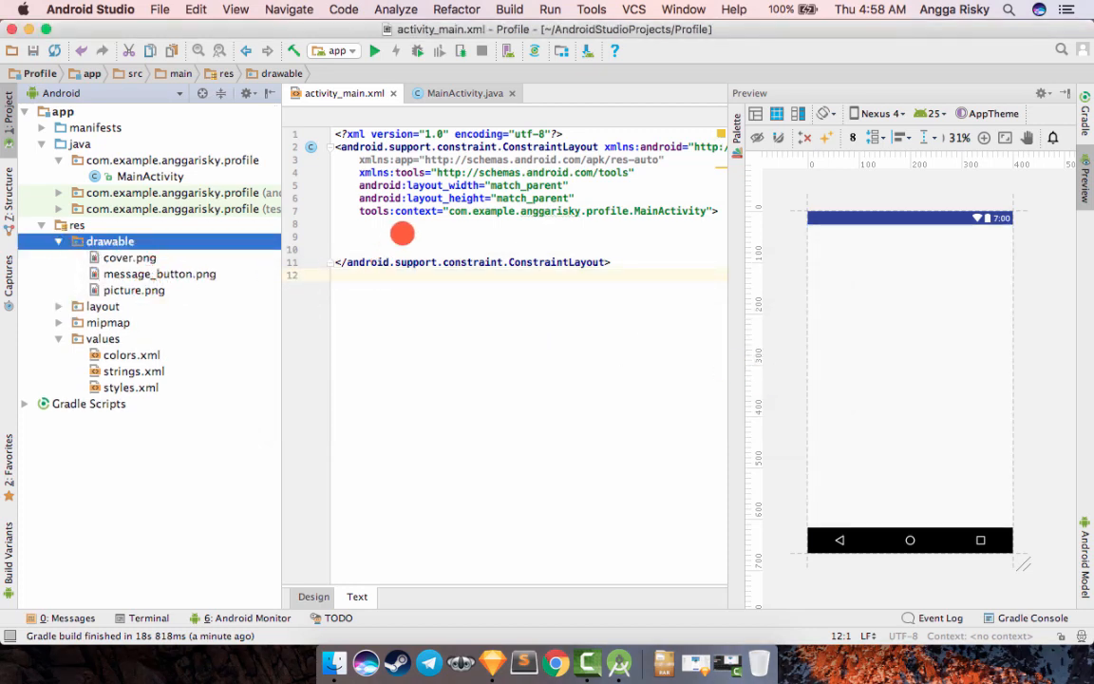
- Add an ImageView inside the ConstraintLayout with layout_width and layout_height set to wrap_content
left_click(403, 235)
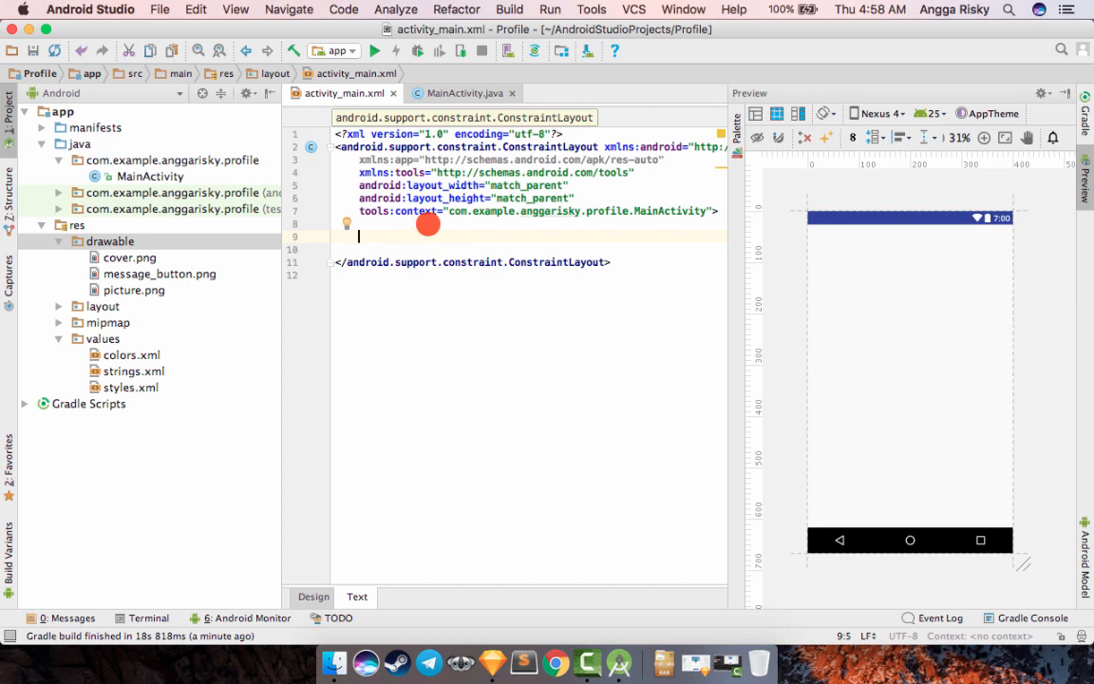
type("<I")
key("Return")
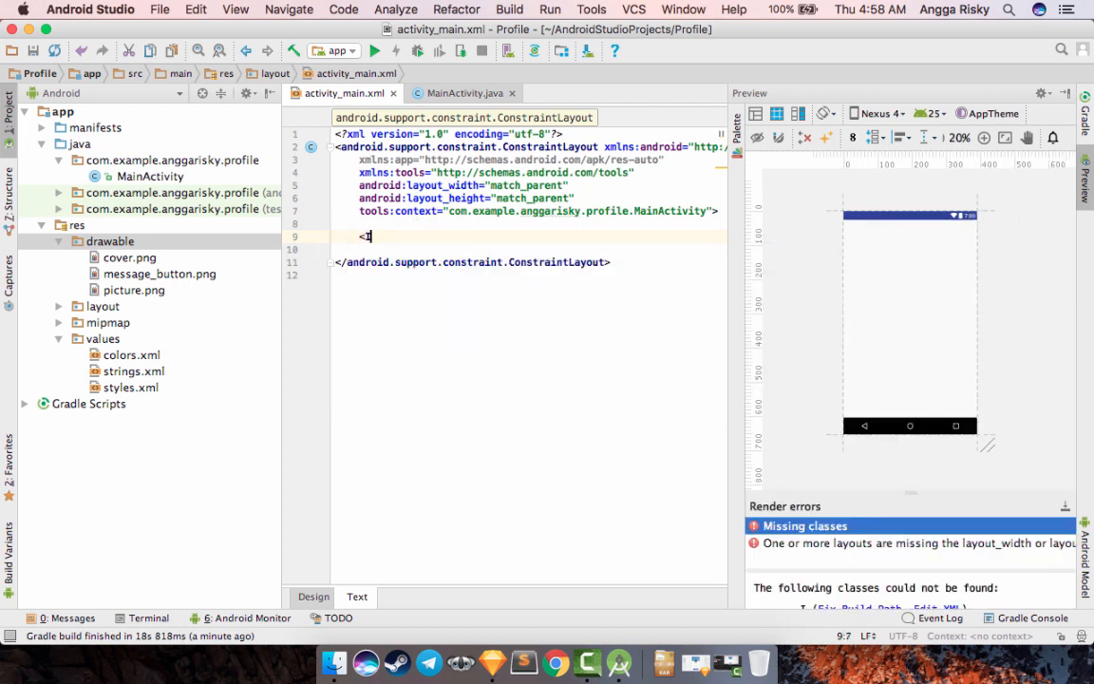
key("Return")
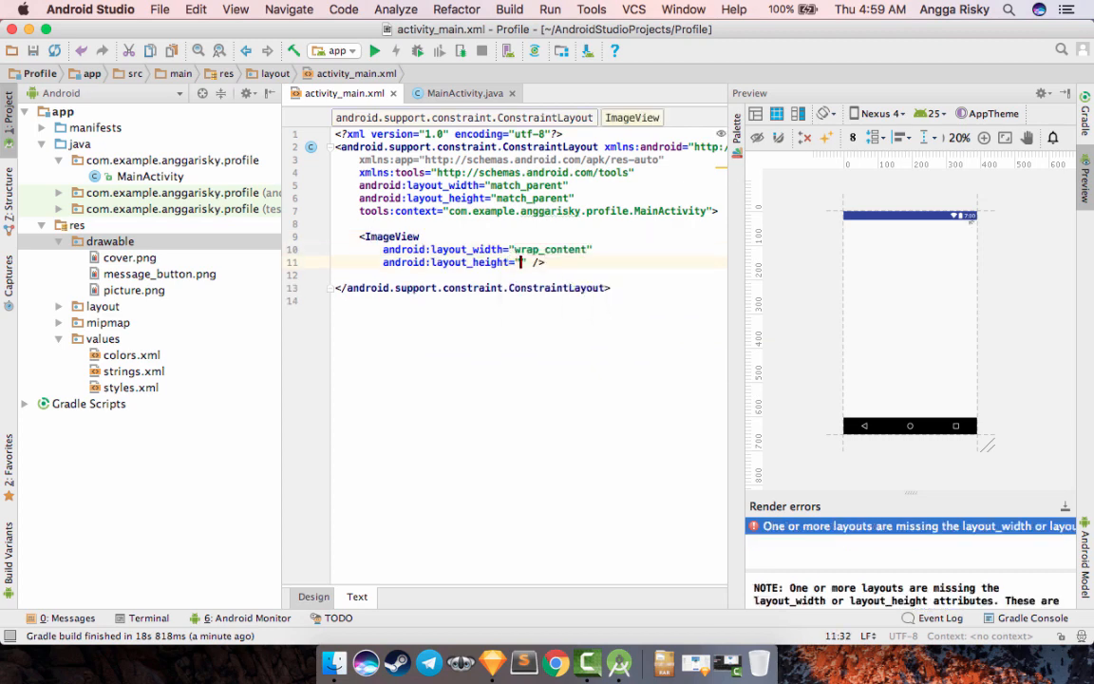
key("Return")
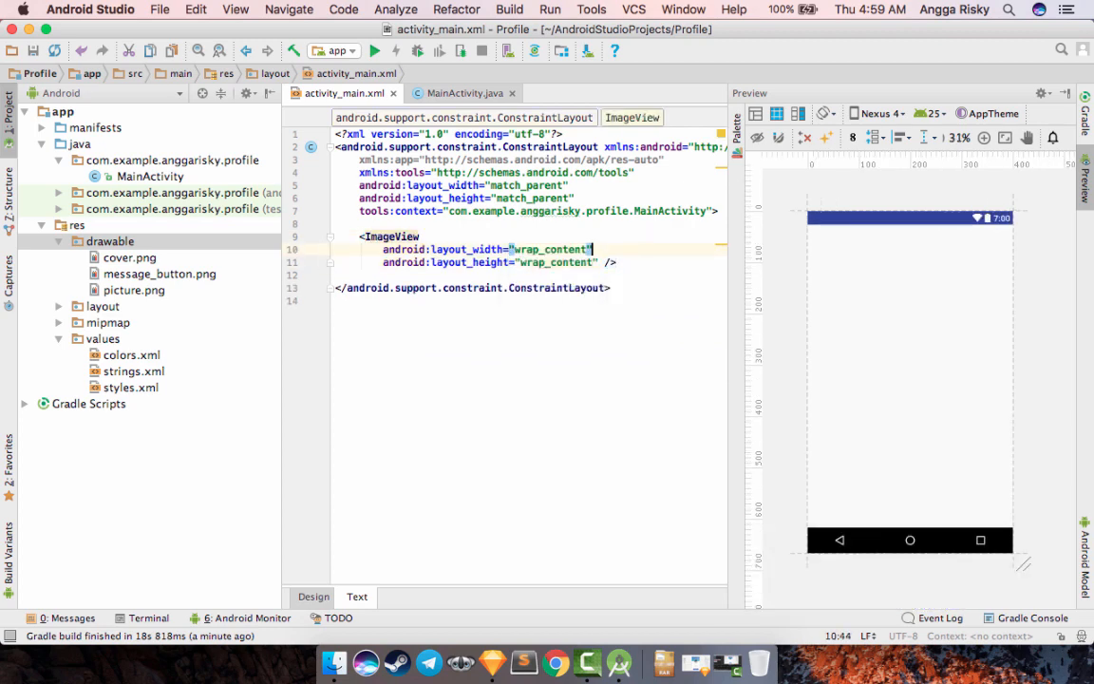
key("Return")
type("bac")
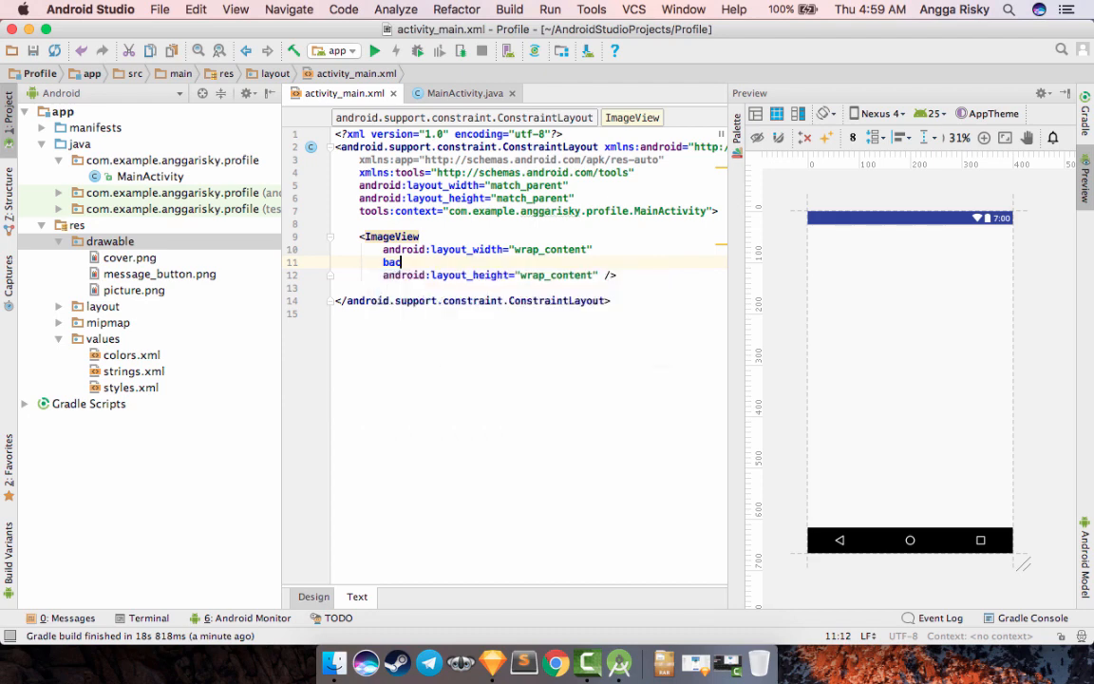
key("Return")
type("@")
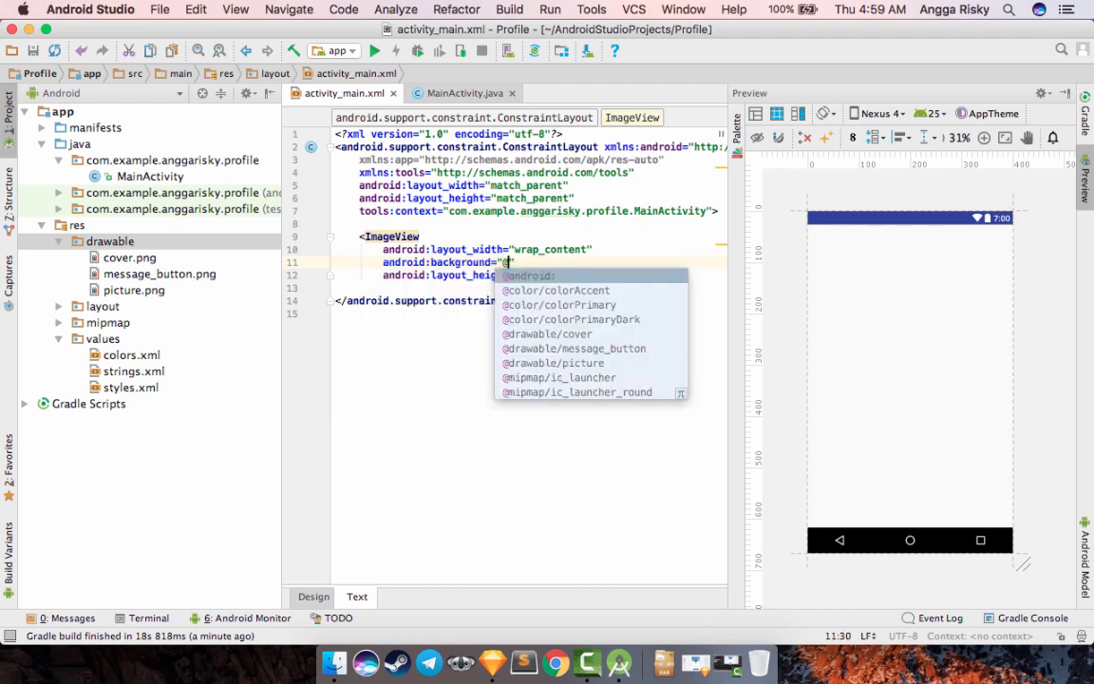
type("dr")
key("Return")
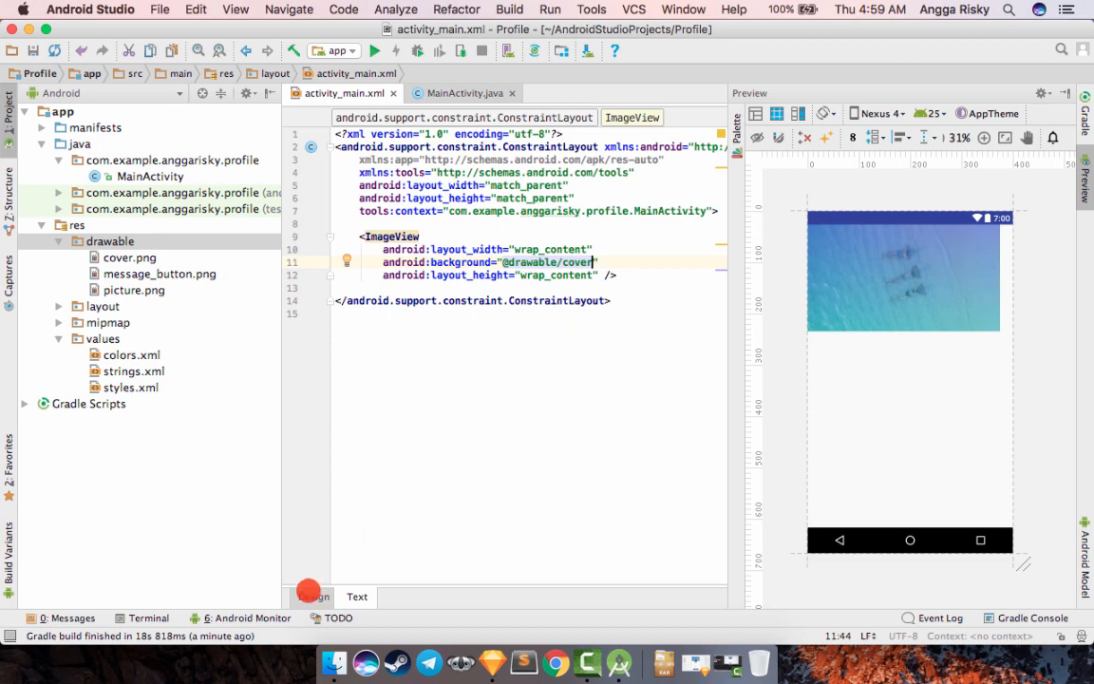
- Show activity_main.xml in the visual design view and set the cover ImageView's scaleType to centerCrop
left_click(306, 595)
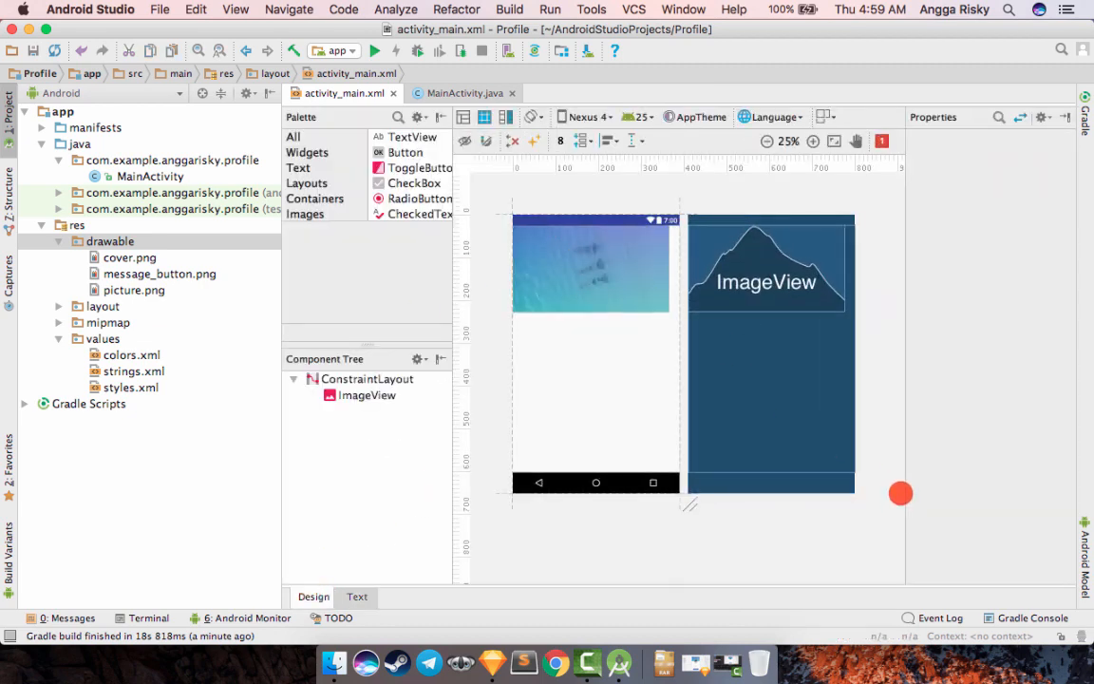
left_click_drag(904, 491, 950, 491)
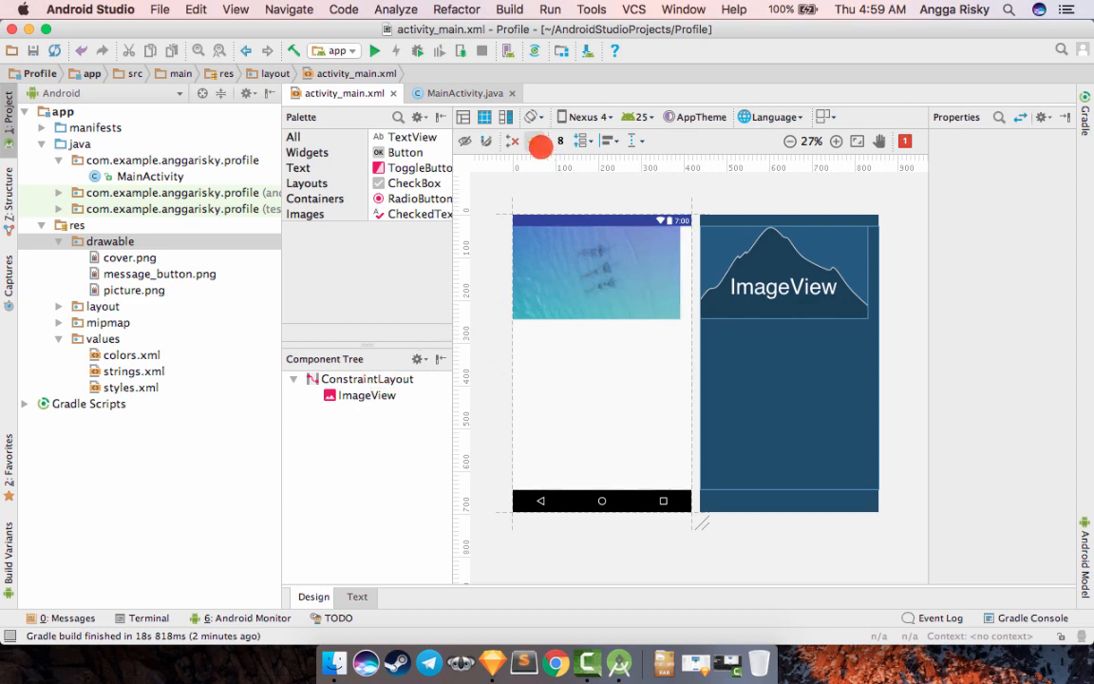
left_click(740, 286)
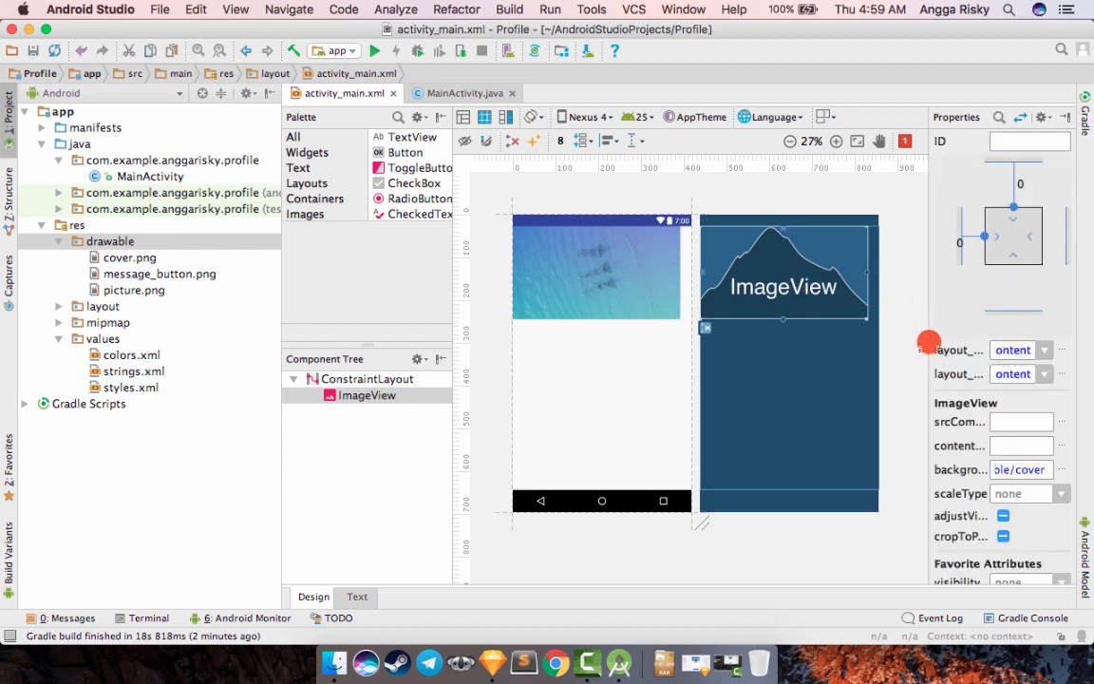
left_click_drag(928, 342, 861, 348)
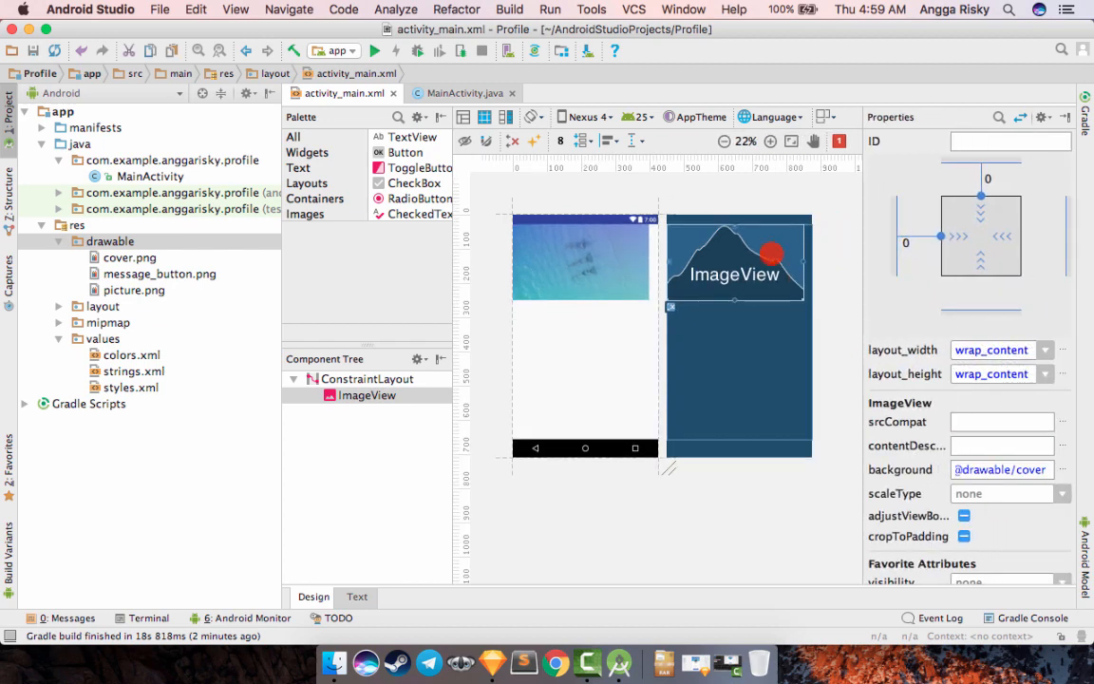
left_click(1061, 494)
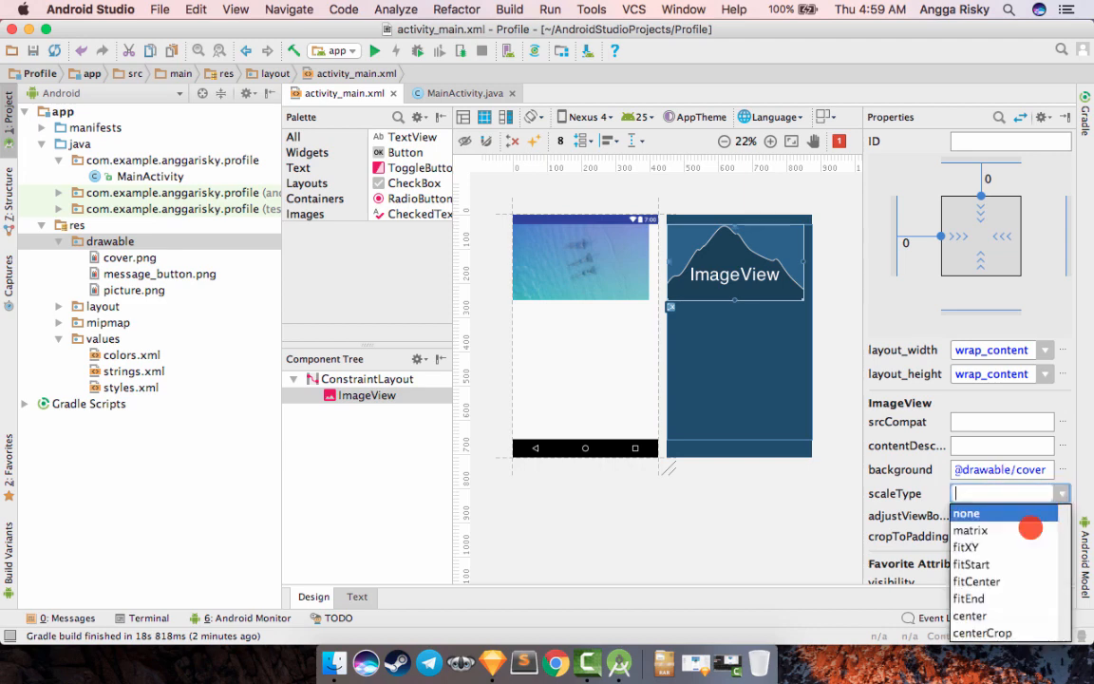
left_click(989, 629)
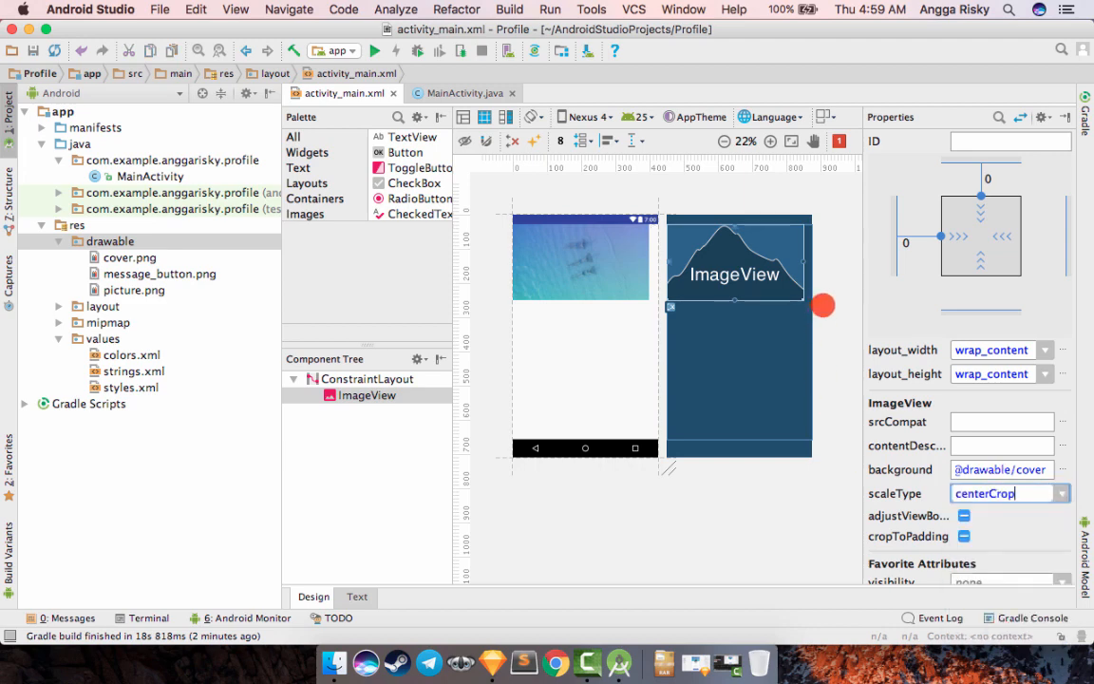
left_click(822, 305)
- Resize the cover ImageView to roughly the full screen width, about 382 × 204 dp
left_click(790, 283)
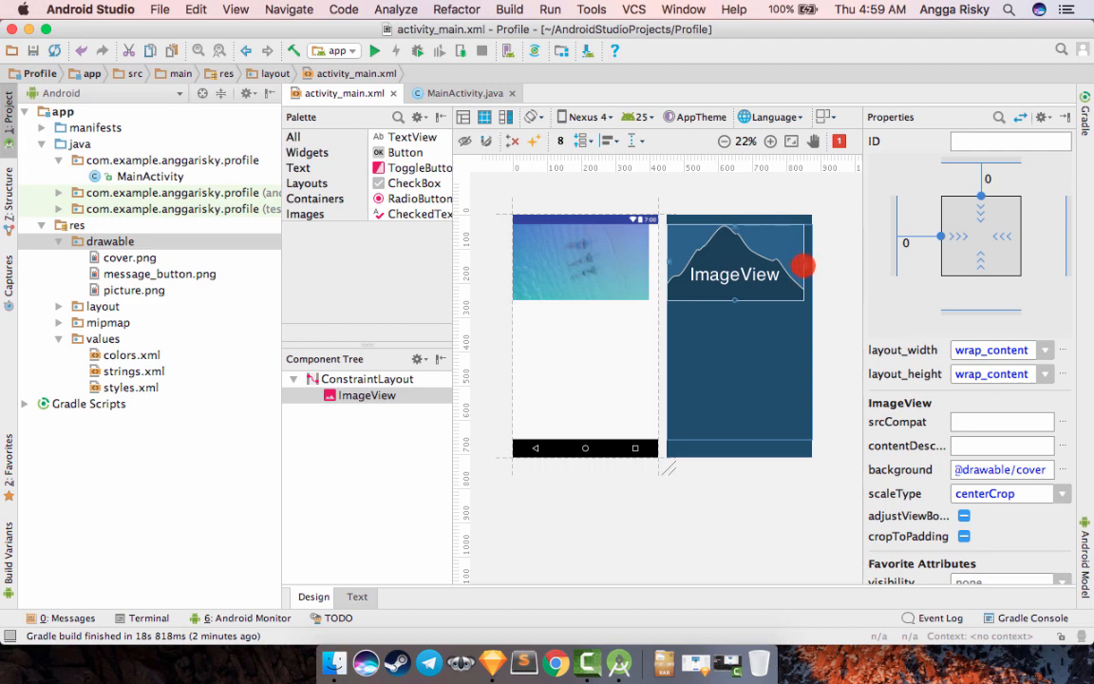
left_click_drag(804, 299, 860, 295)
left_click(859, 295)
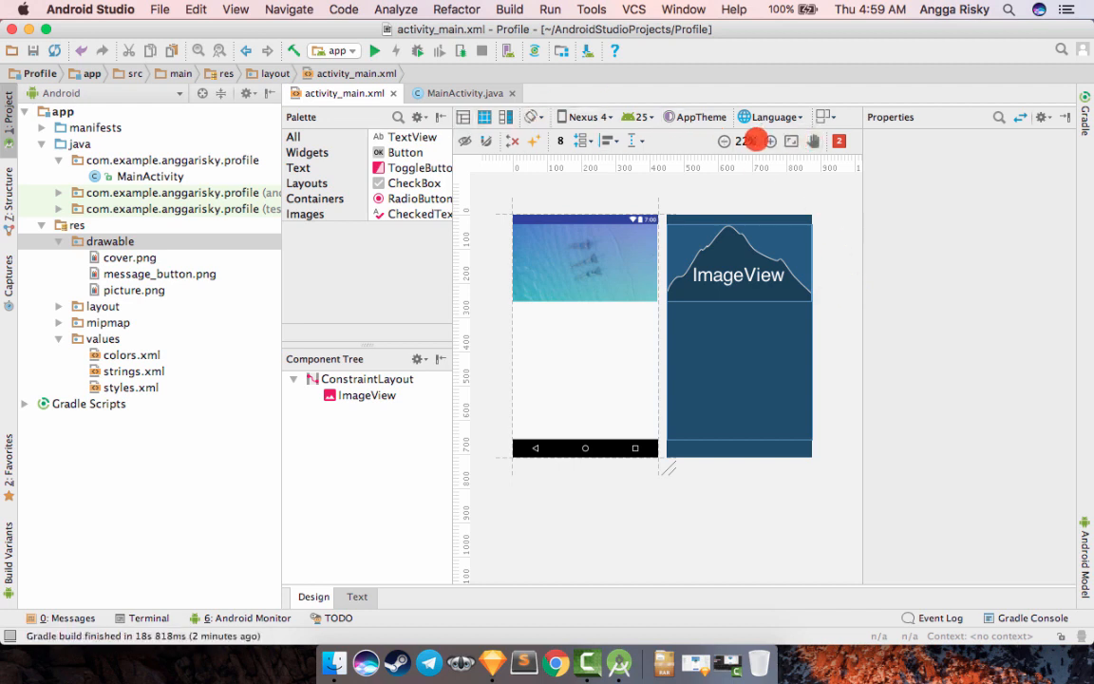
- Refine the cover ImageView's size from its lower corner so it fills the screen width, about 384 × 209 dp
left_click(767, 142)
left_click(767, 142)
left_click(767, 142)
scroll(652, 307, "up", 3)
scroll(653, 307, "right", 4)
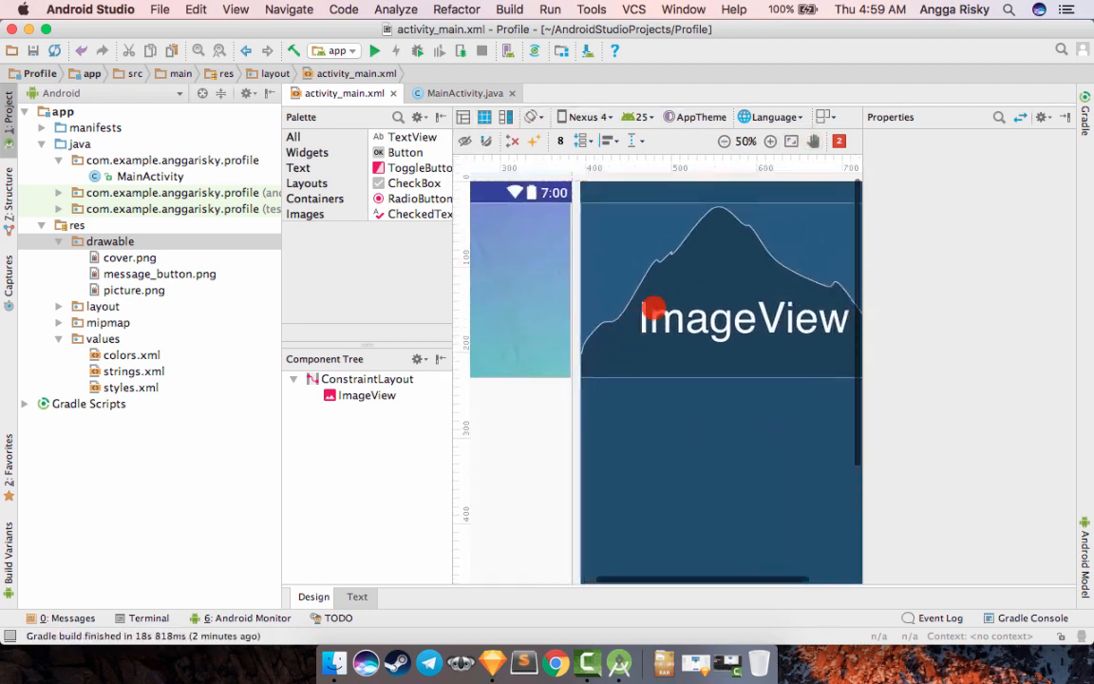
scroll(653, 308, "right", 4)
scroll(703, 316, "down", 2)
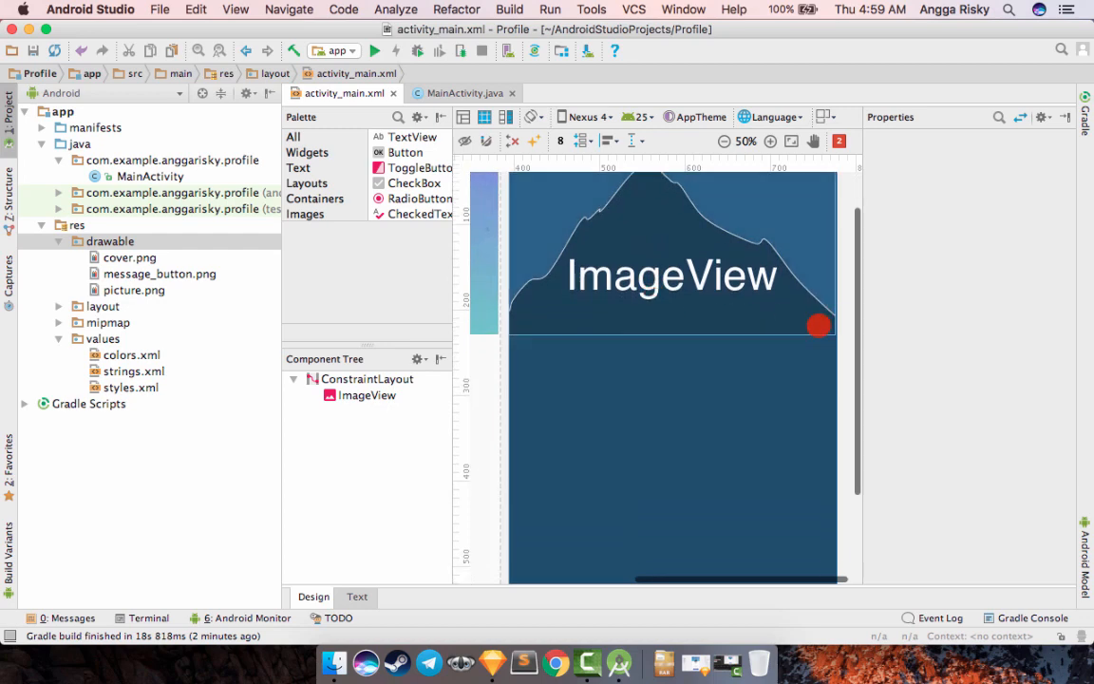
left_click(828, 328)
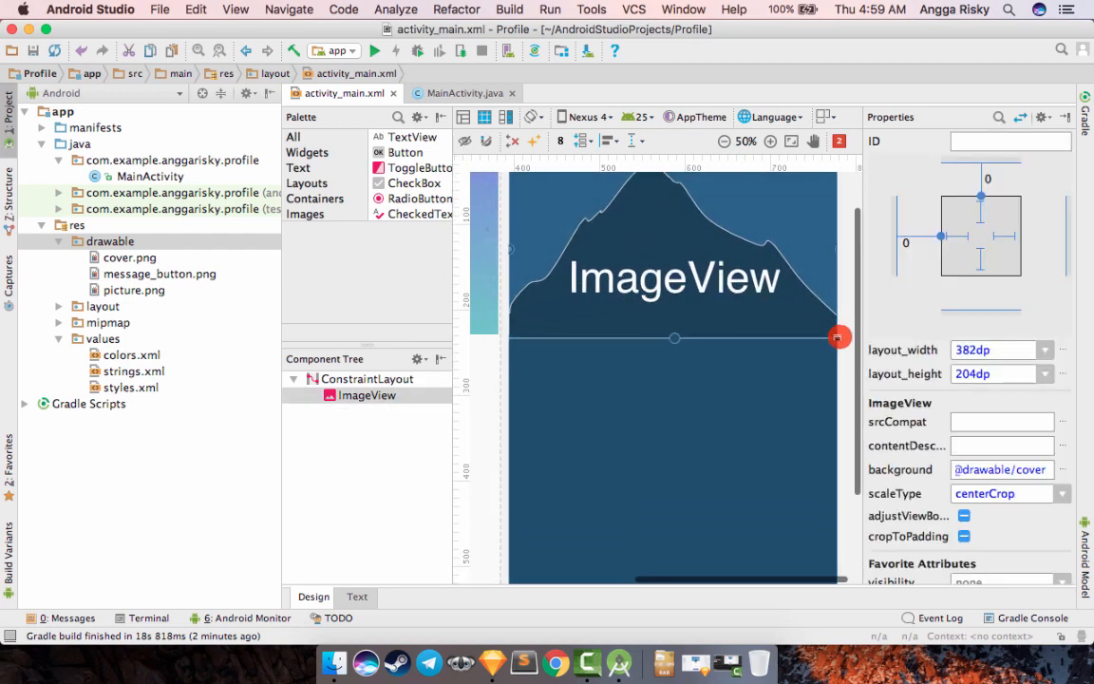
left_click(757, 353)
scroll(757, 353, "left", 8)
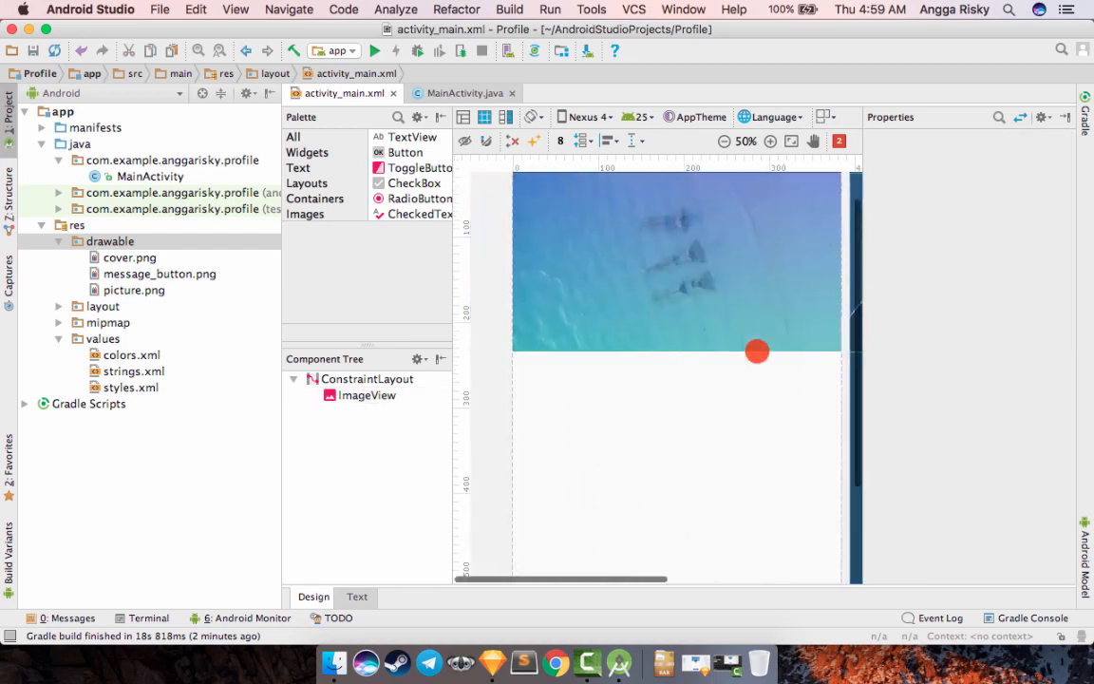
scroll(757, 353, "up", 3)
scroll(757, 352, "down", 3)
scroll(757, 352, "left", 2)
scroll(757, 353, "up", 2)
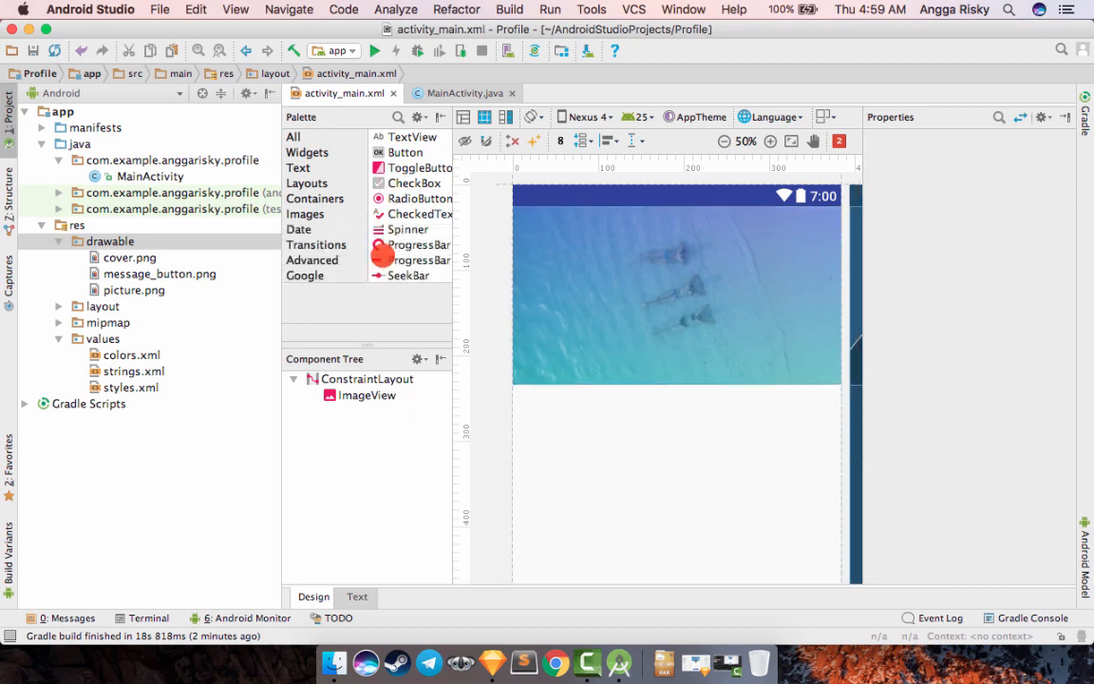
- Add an ImageView using the picture drawable and centre it over the cover's lower edge, at about X 133 dp, Y 147 dp
scroll(388, 237, "down", 5)
scroll(399, 233, "up", 5)
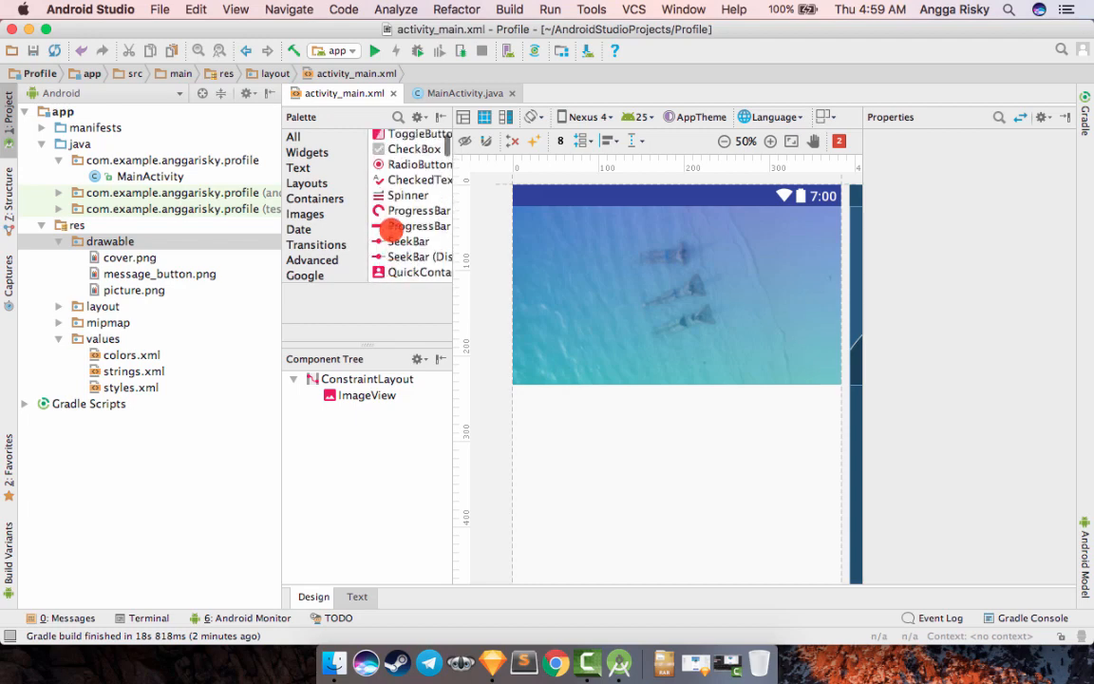
left_click(307, 154)
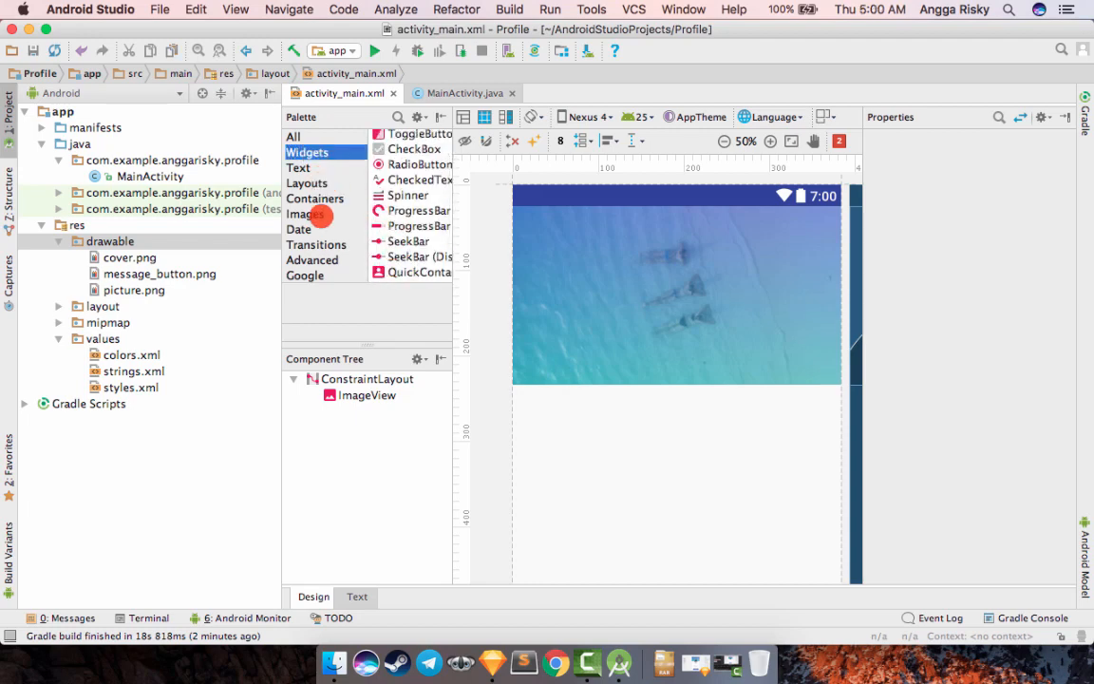
left_click(306, 214)
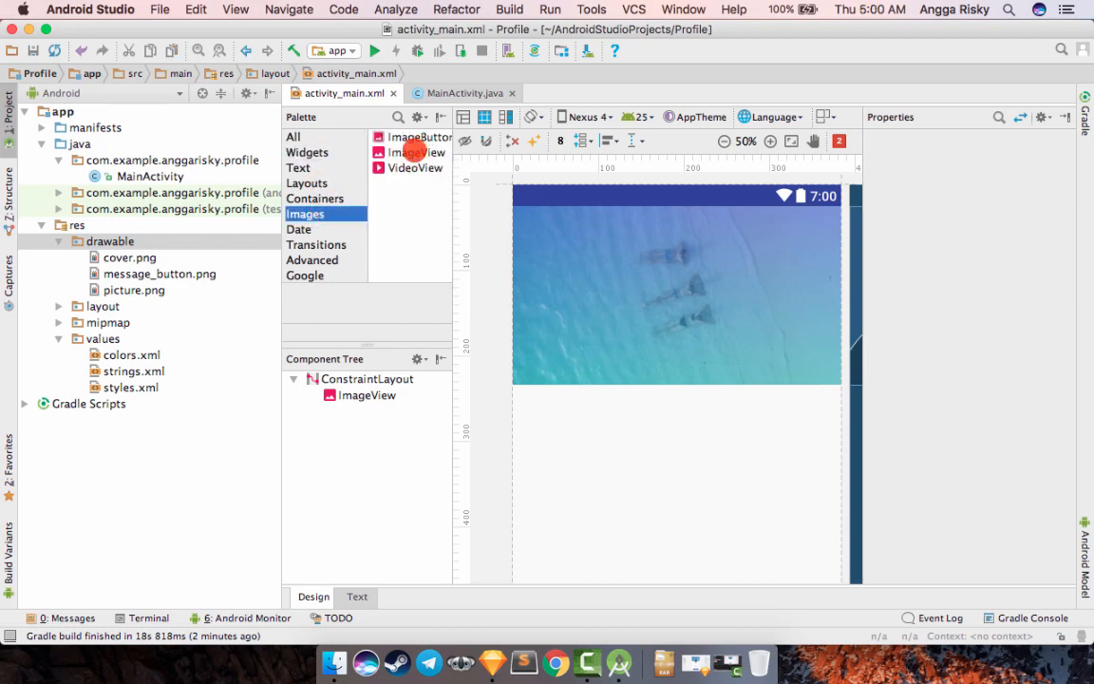
left_click_drag(415, 152, 697, 386)
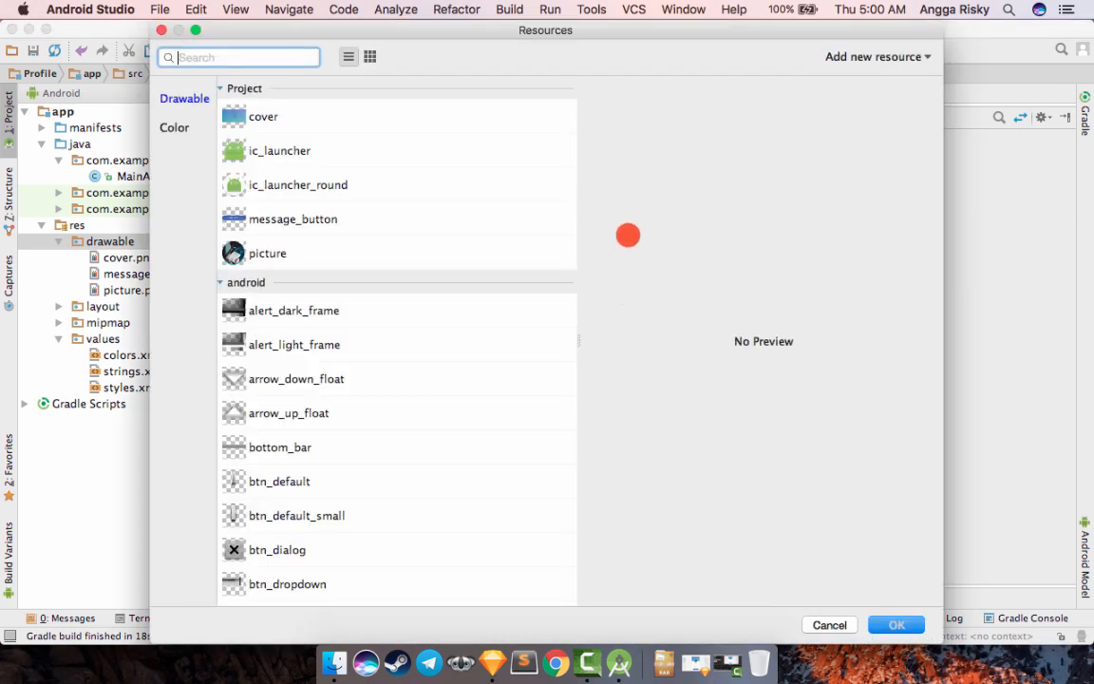
left_click(292, 252)
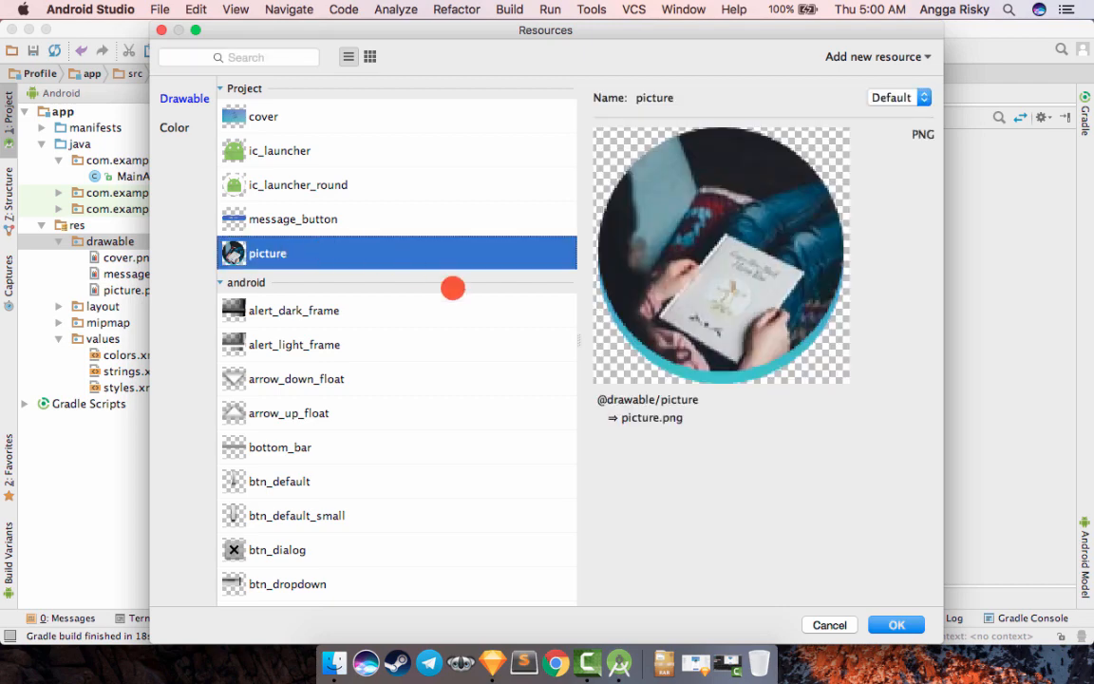
left_click(896, 624)
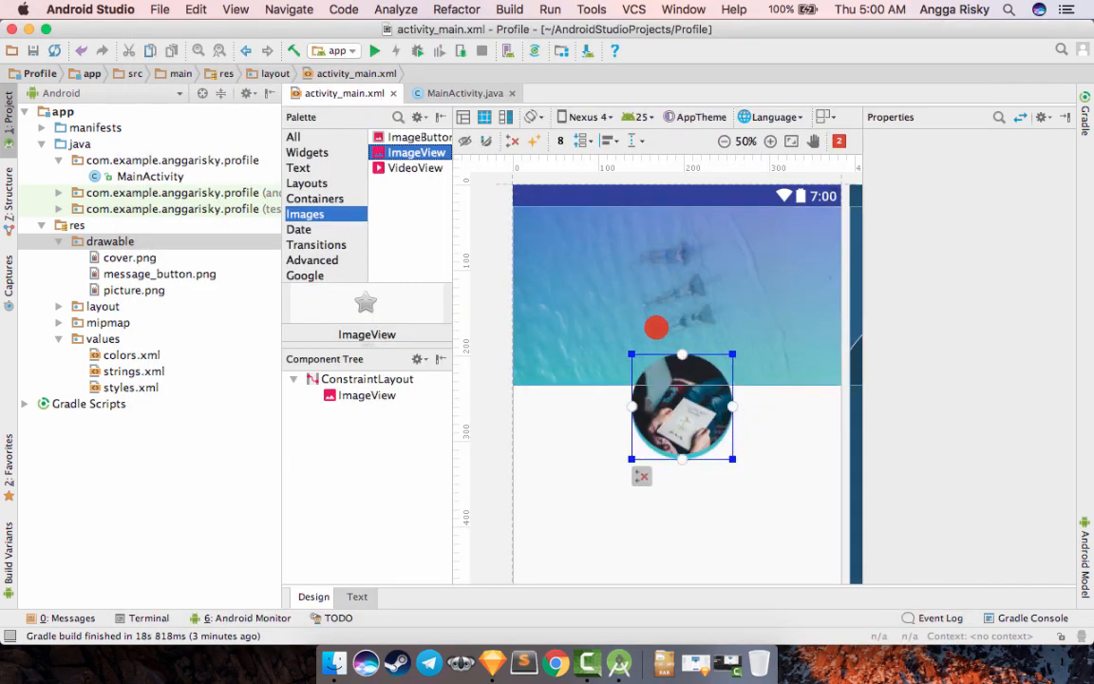
left_click_drag(714, 418, 707, 397)
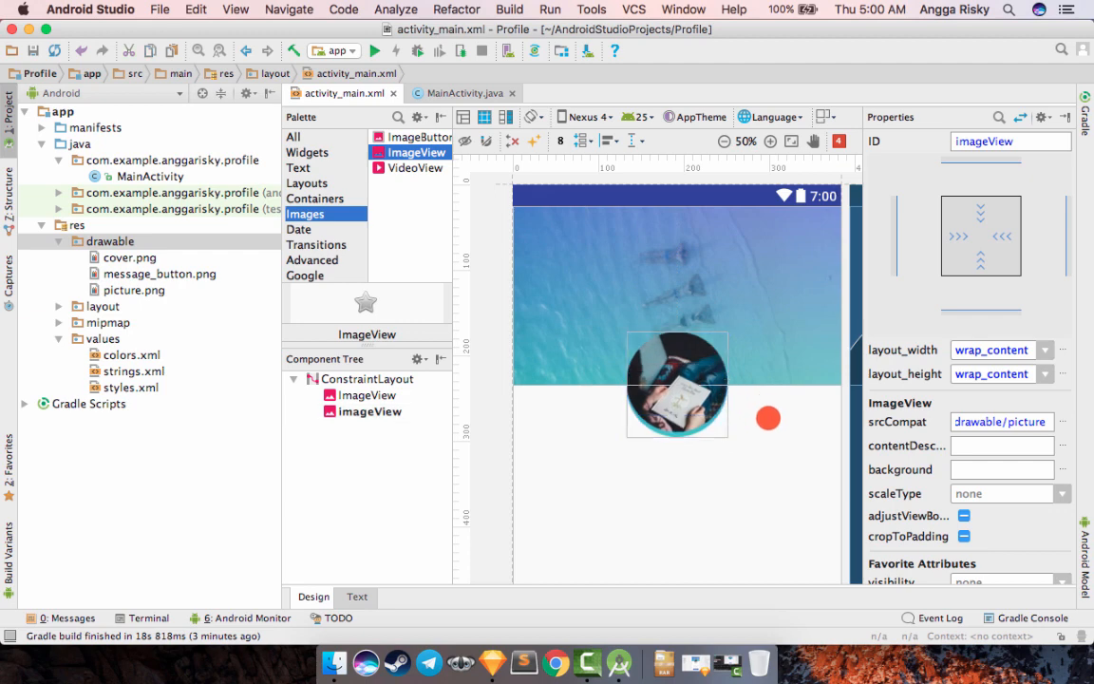
left_click(767, 416)
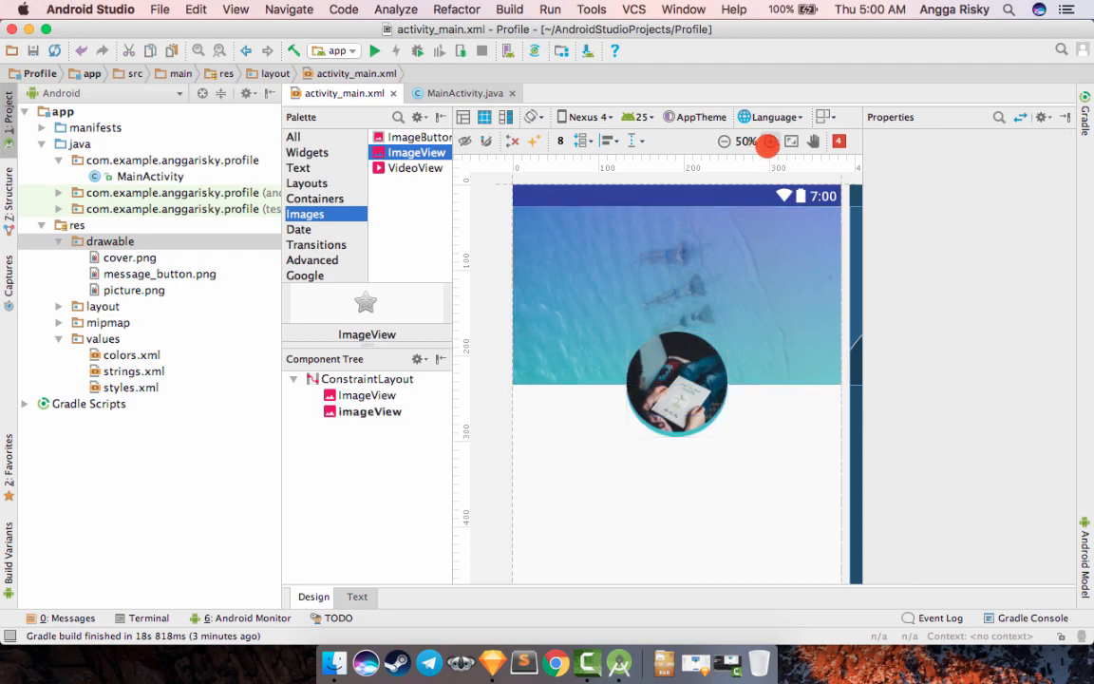
- Examine the round profile picture's placement over the cover up close and in the full layout
left_click(767, 143)
left_click(768, 142)
left_click(767, 142)
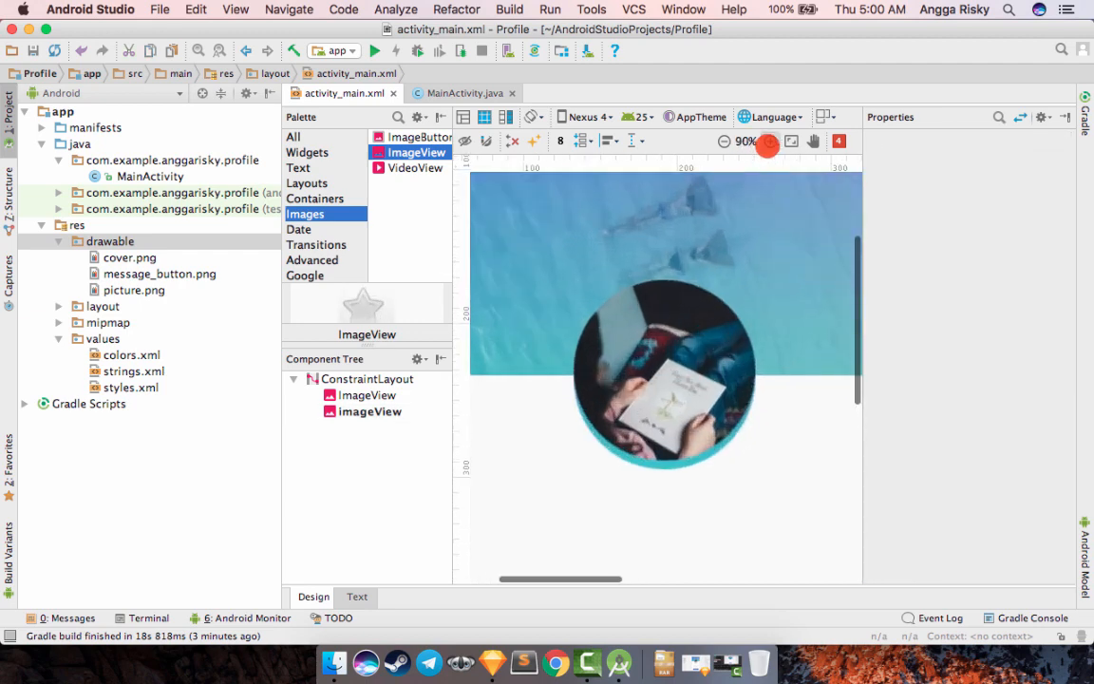
left_click(762, 142)
left_click(722, 142)
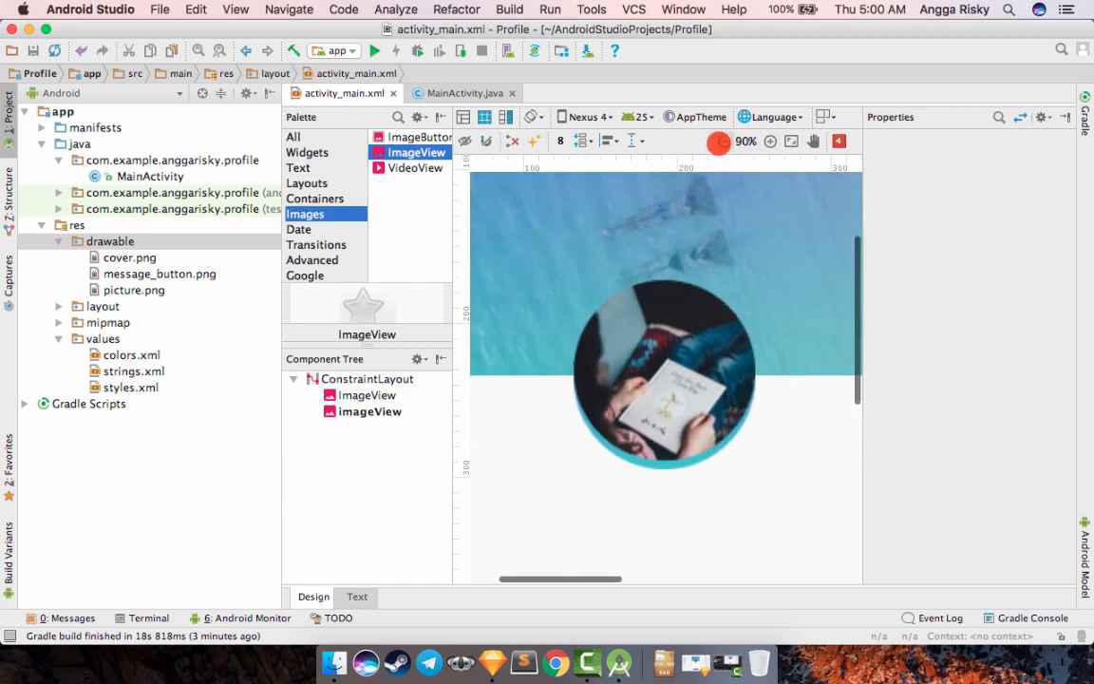
left_click(720, 142)
left_click(720, 143)
left_click(719, 142)
left_click(719, 142)
left_click(721, 142)
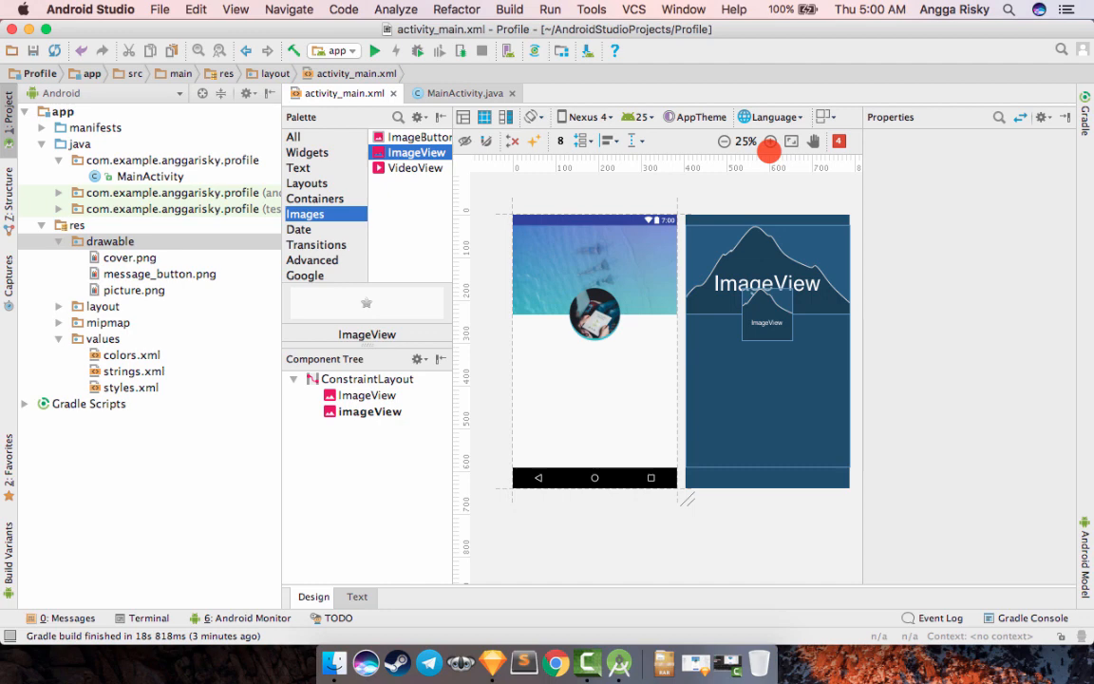
left_click(770, 143)
left_click(770, 142)
scroll(644, 272, "left", 5)
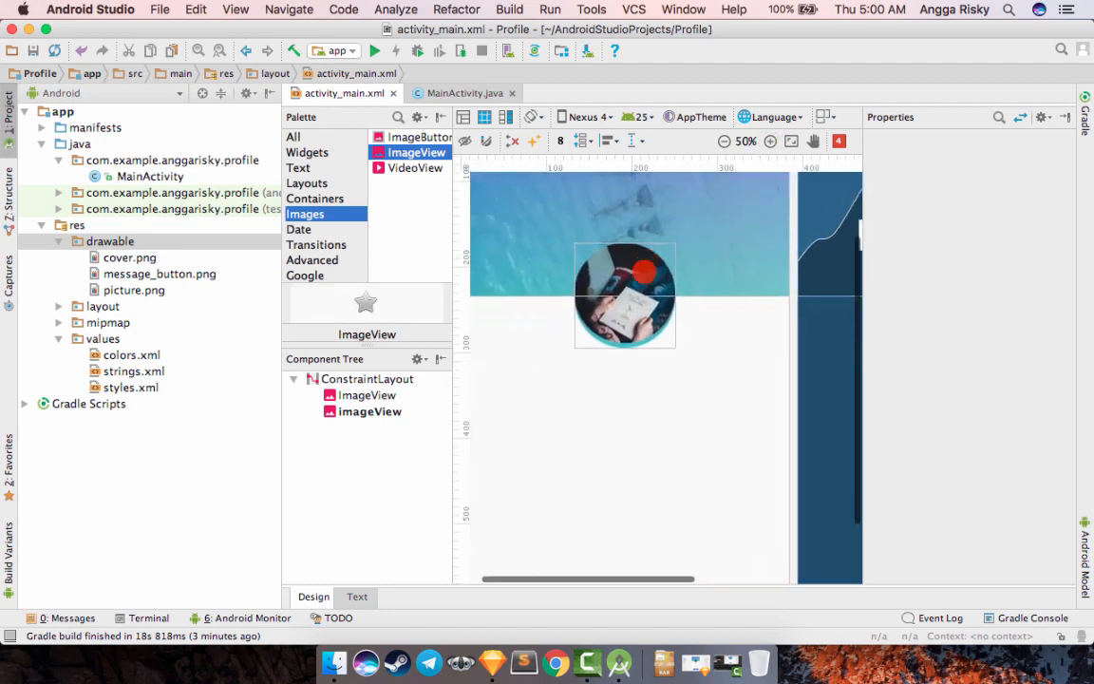
scroll(643, 272, "down", 4)
scroll(644, 272, "up", 3)
scroll(636, 285, "right", 2)
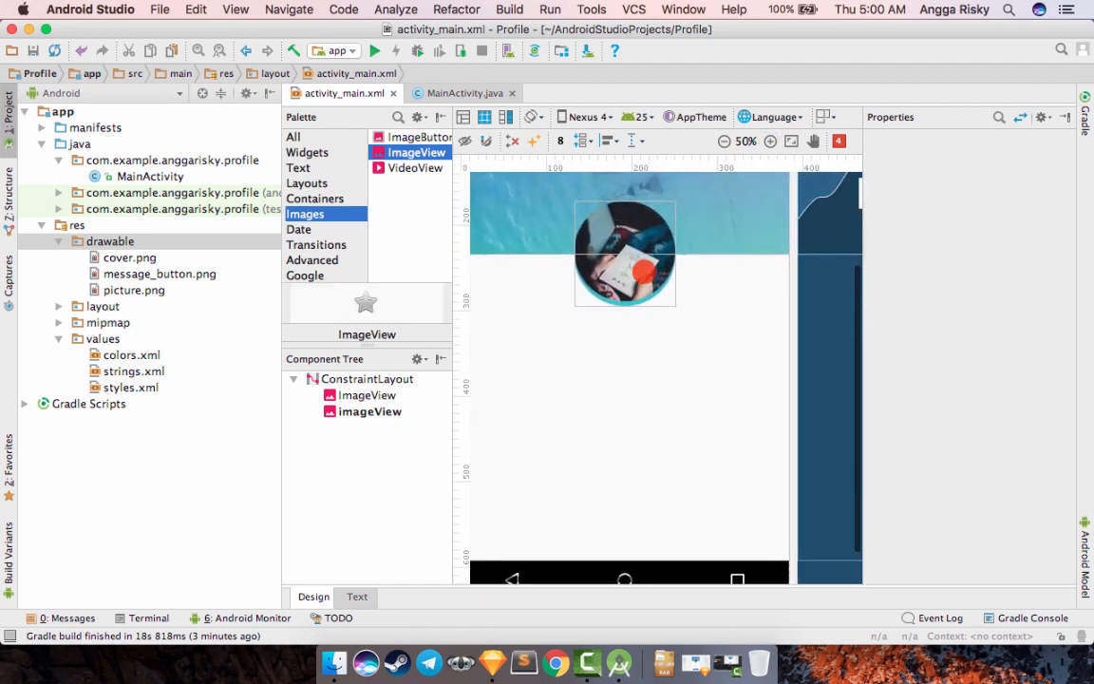
- Switch to Sketch to review the remaining elements of the Profile Screen design, and return to Android Studio
left_click(492, 662)
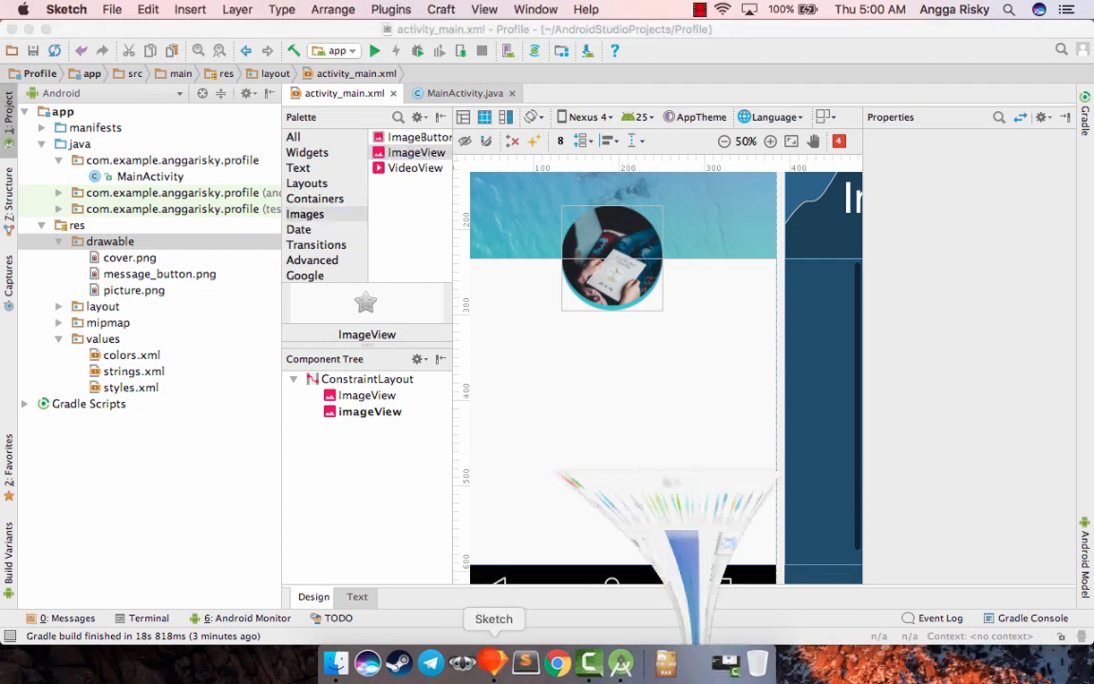
scroll(560, 332, "down", 2)
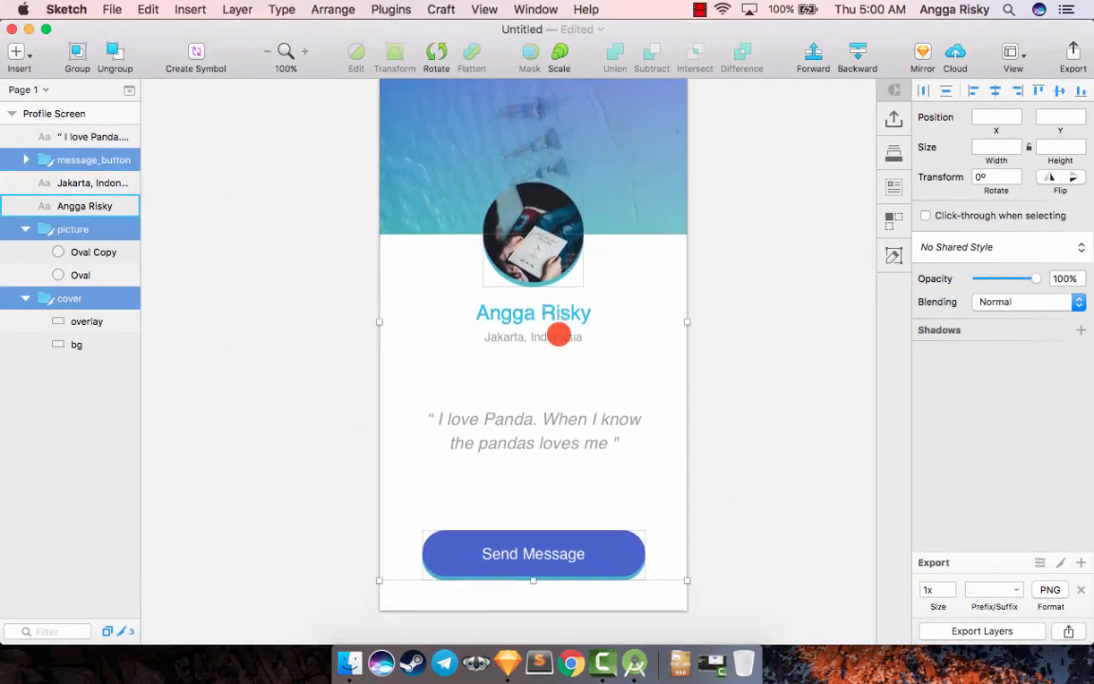
scroll(570, 337, "up", 2)
scroll(569, 338, "left", 2)
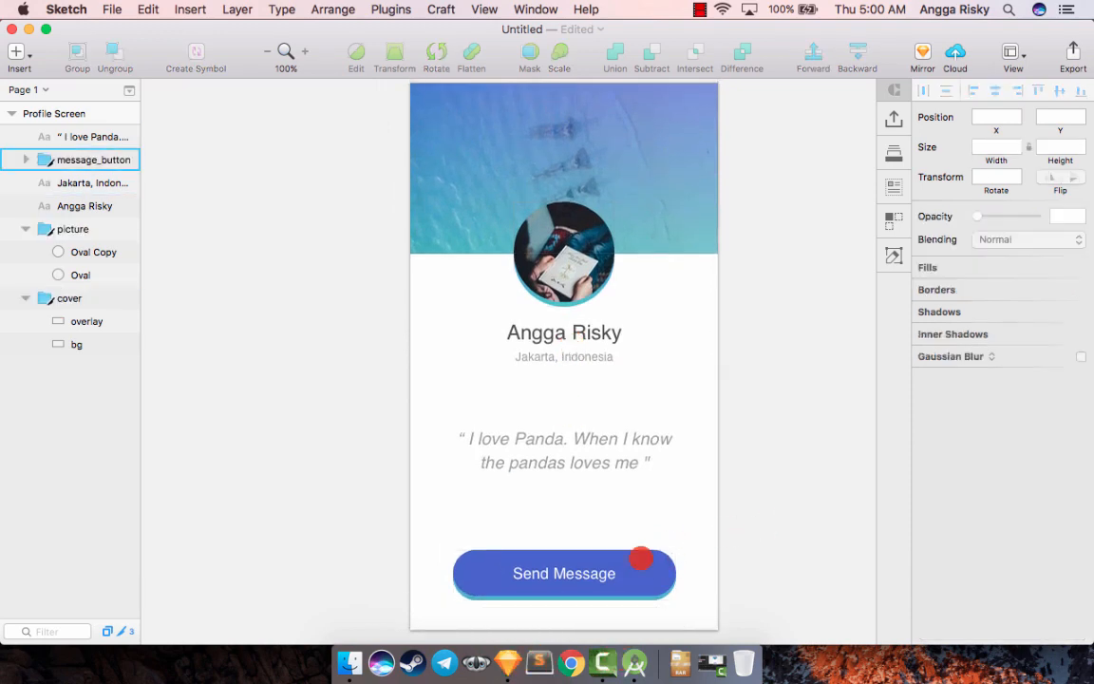
left_click(631, 662)
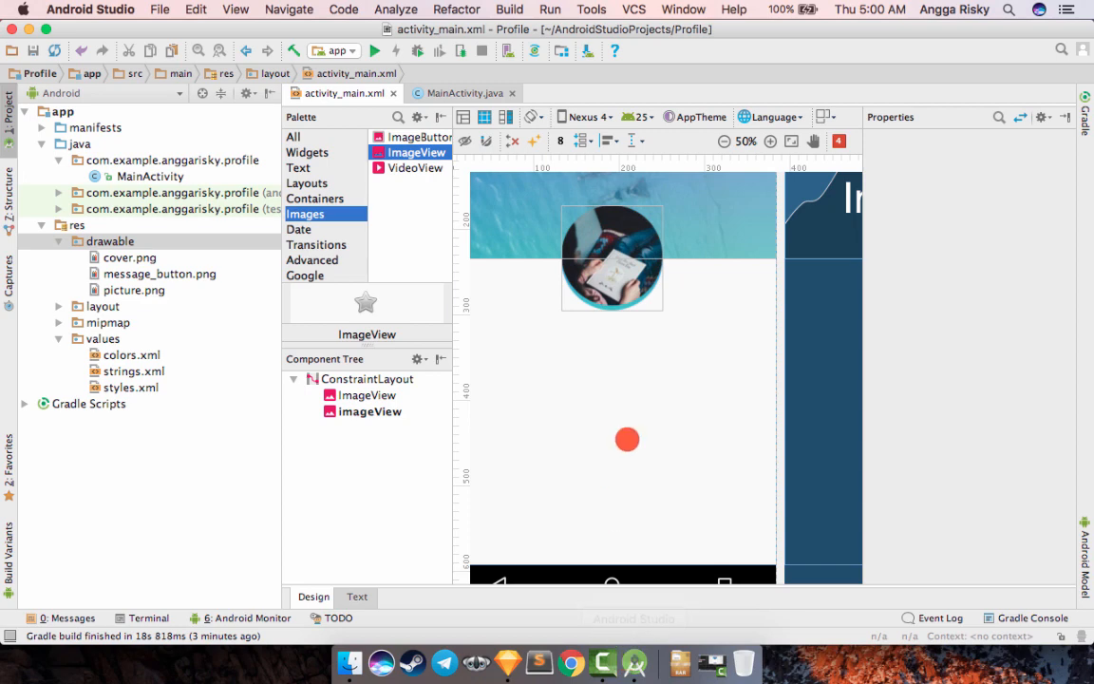
- Add a Button centred near the bottom of the phone screen, at about X 148 dp, Y 493 dp
scroll(628, 441, "down", 2)
scroll(627, 442, "left", 2)
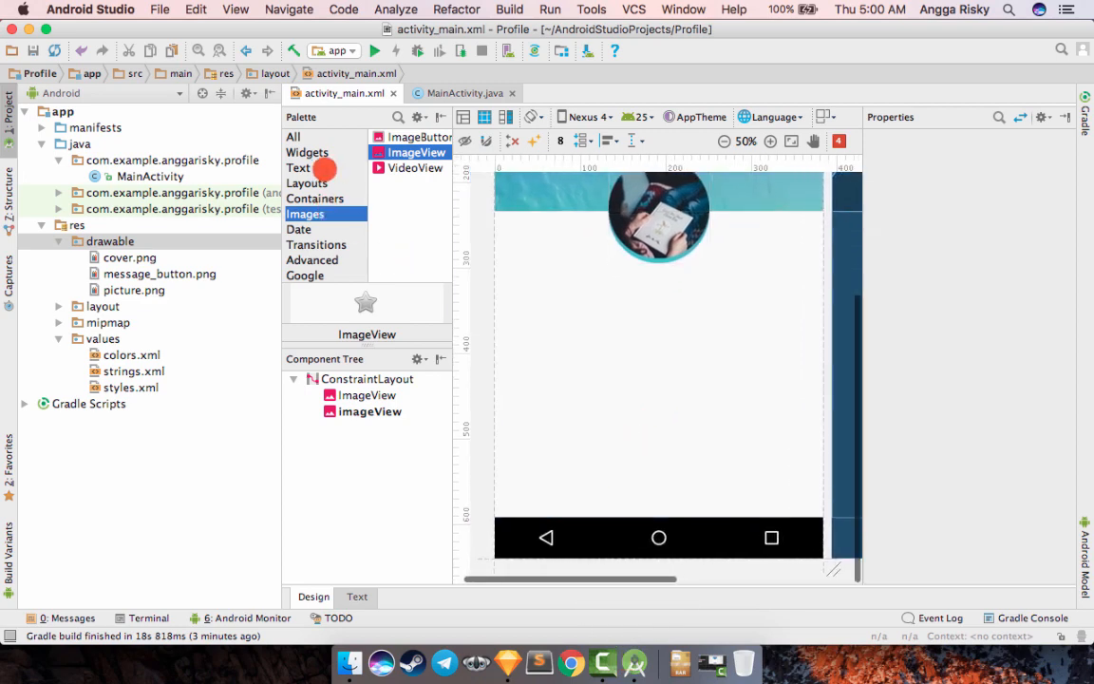
left_click(323, 152)
scroll(328, 191, "down", 1)
scroll(325, 188, "up", 1)
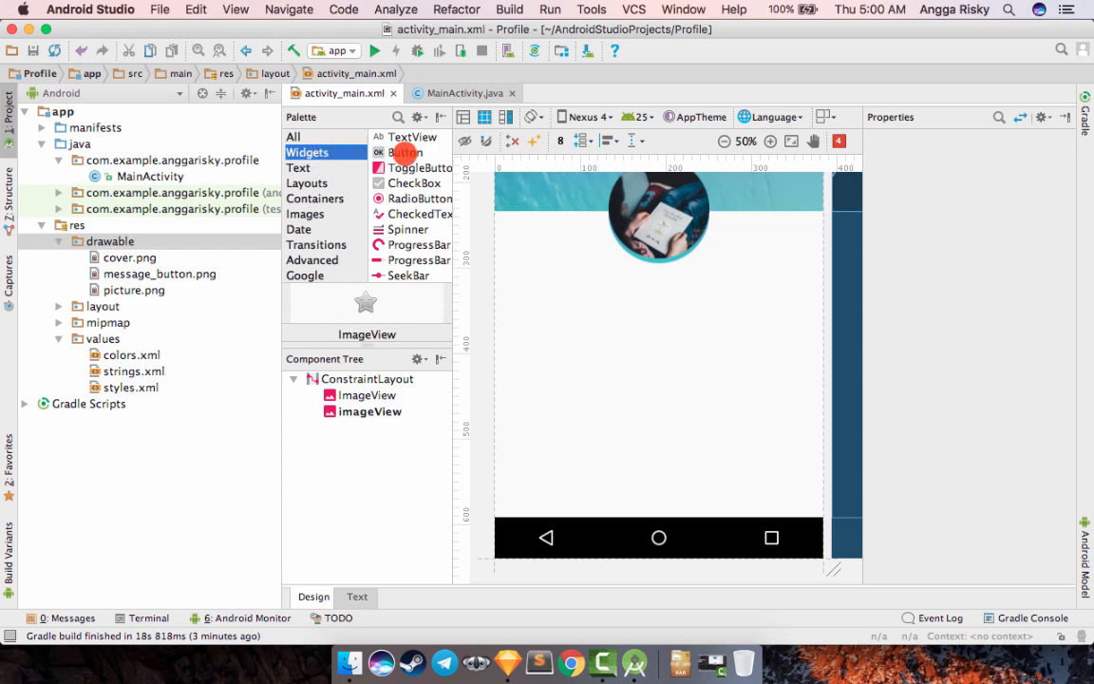
left_click(402, 152)
left_click_drag(385, 152, 649, 473)
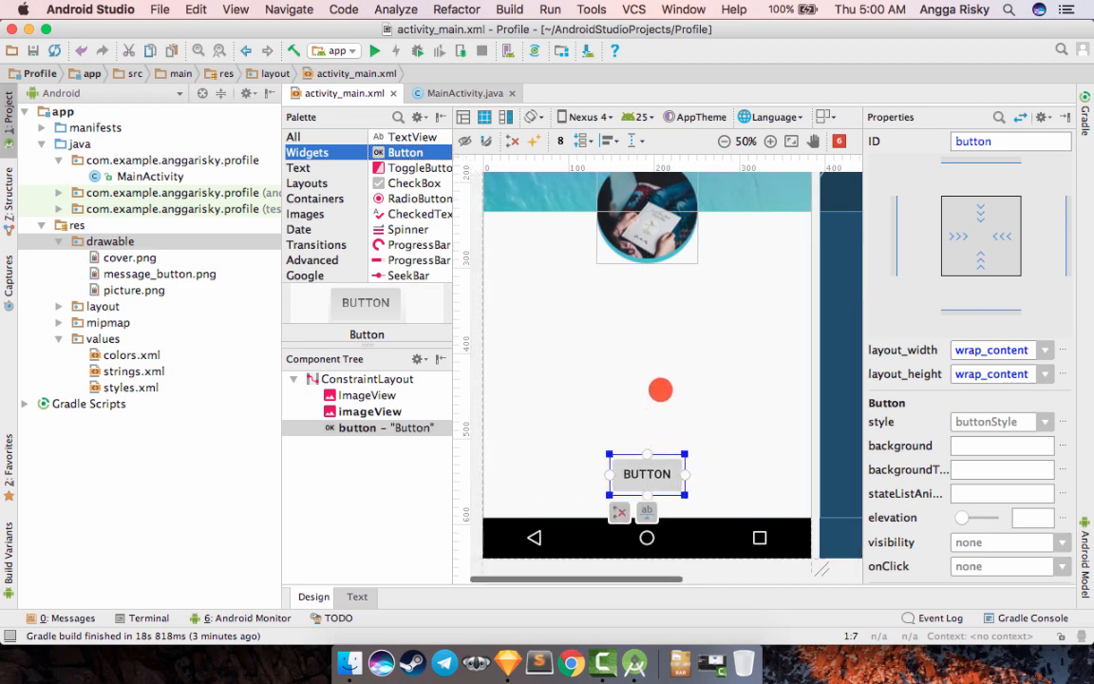
left_click(354, 597)
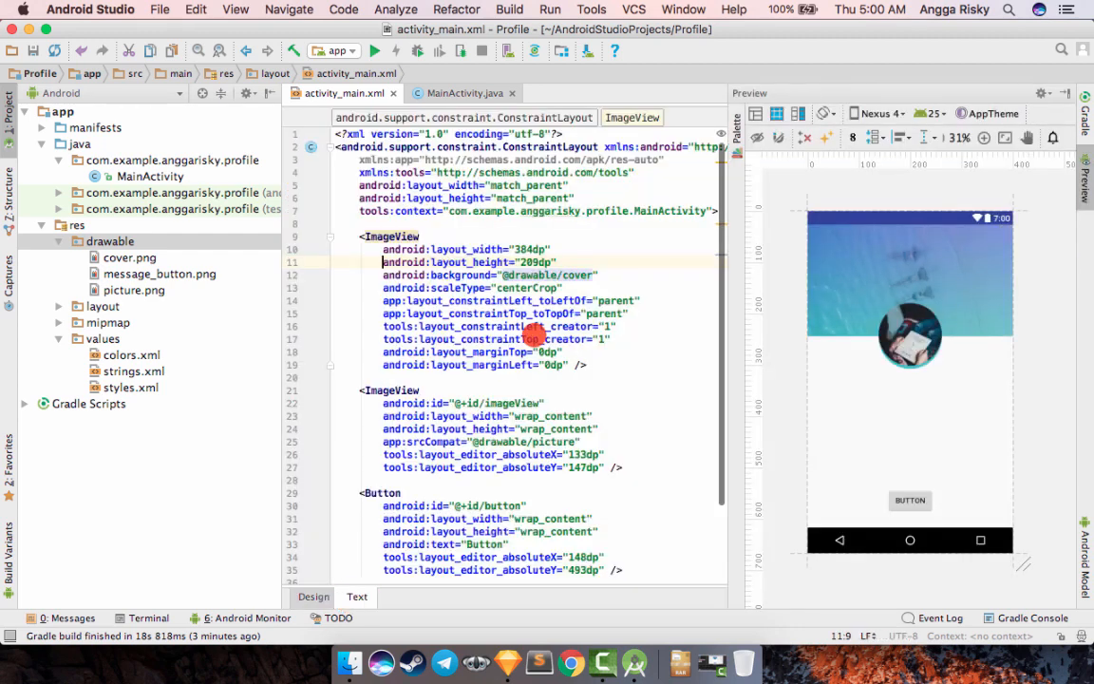
scroll(533, 332, "down", 3)
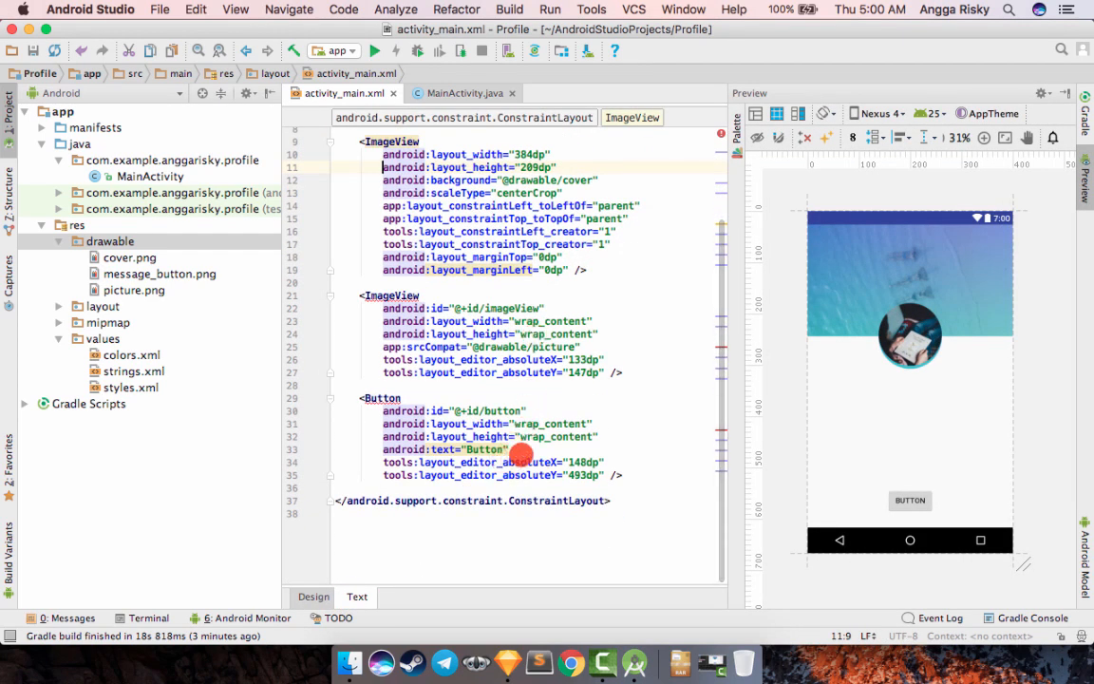
triple_click(611, 442)
key("Return")
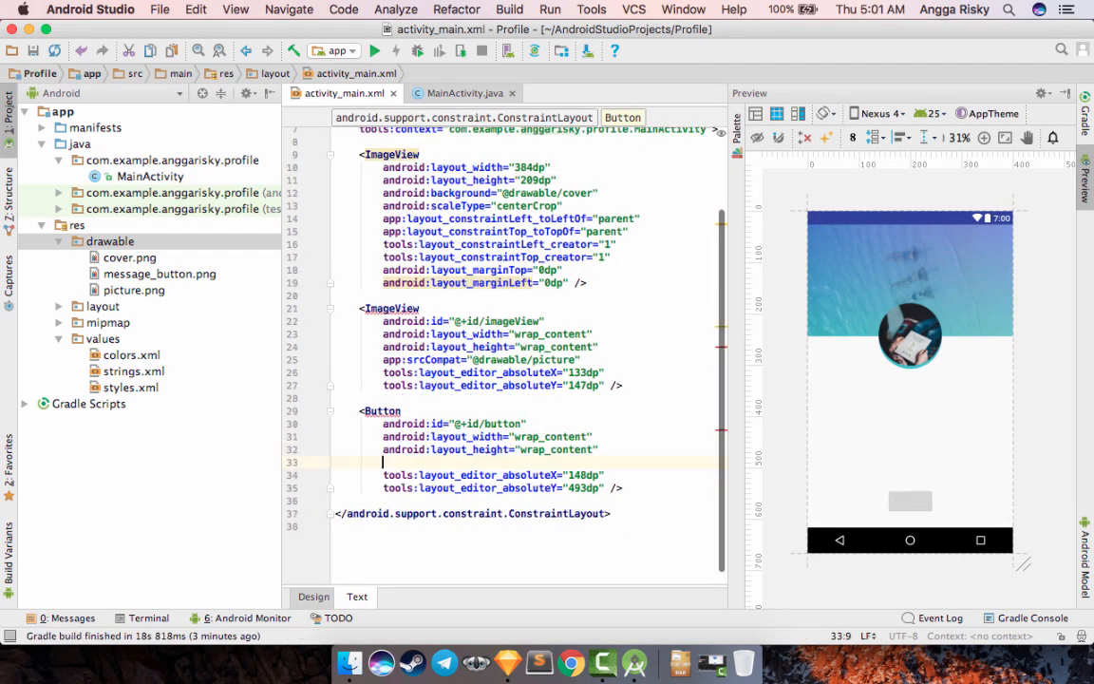
type("back")
key("Return")
type("@d")
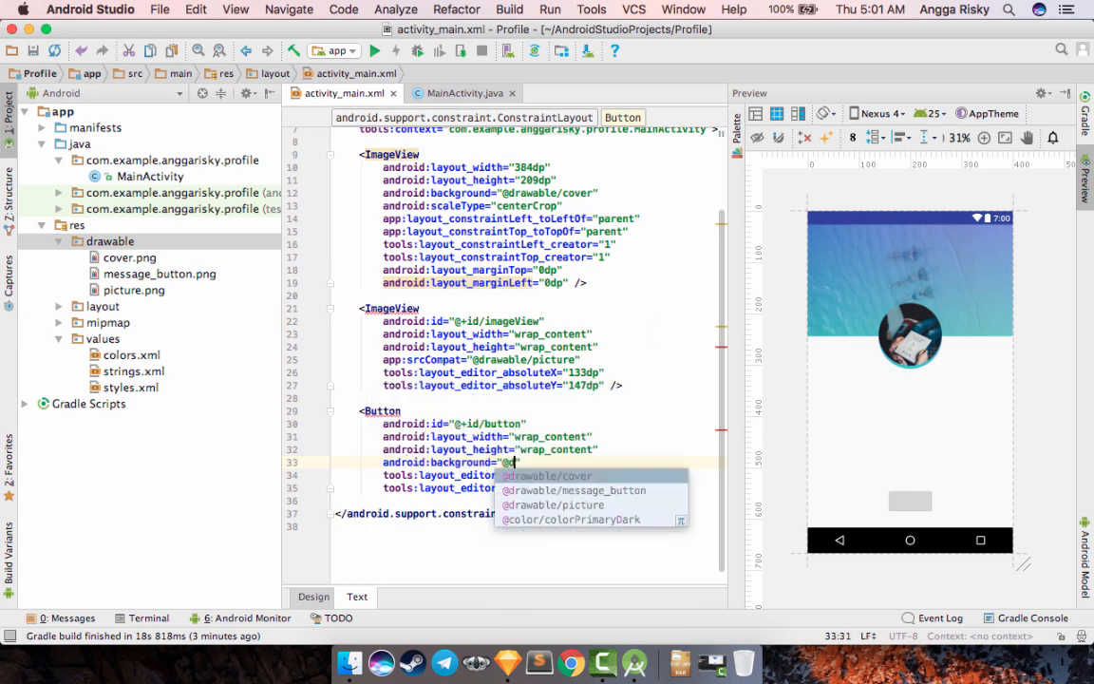
key("Down")
key("Return")
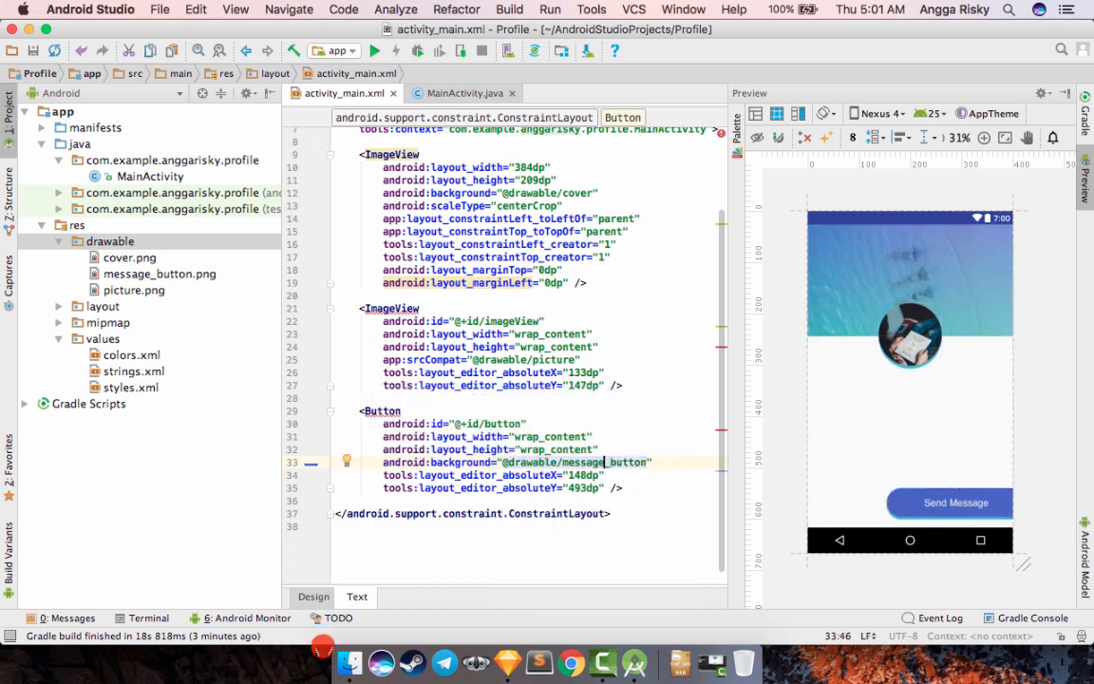
- Centre the Send Message button horizontally near the bottom of the phone screen and infer constraints for the layout
left_click(313, 596)
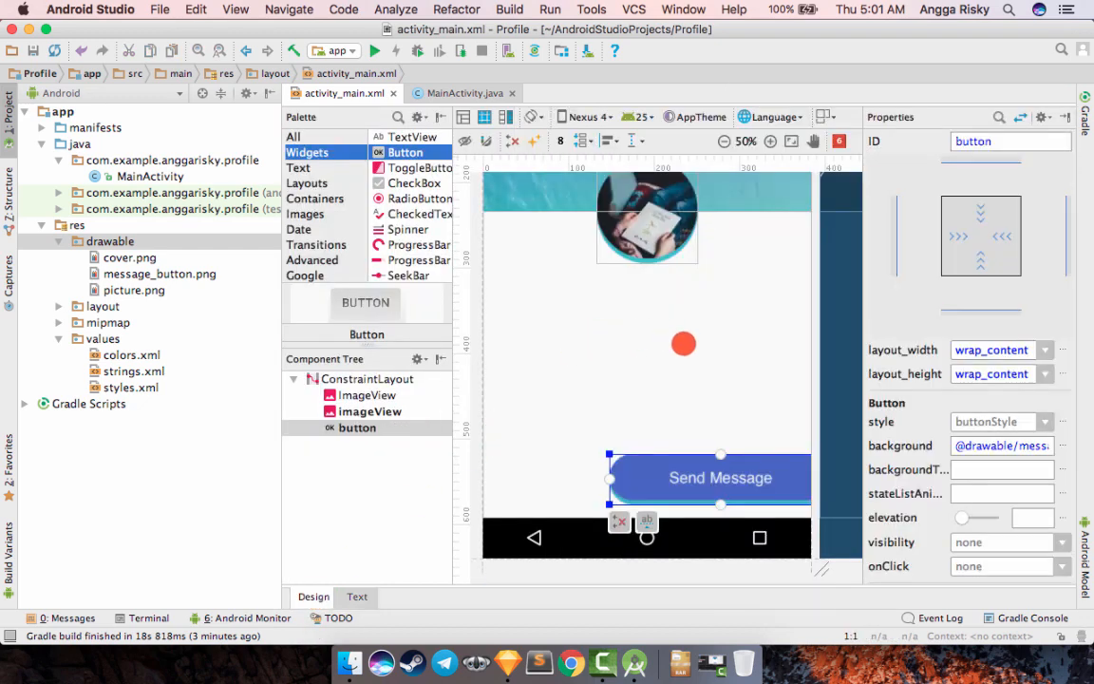
left_click_drag(722, 477, 642, 469)
left_click(710, 415)
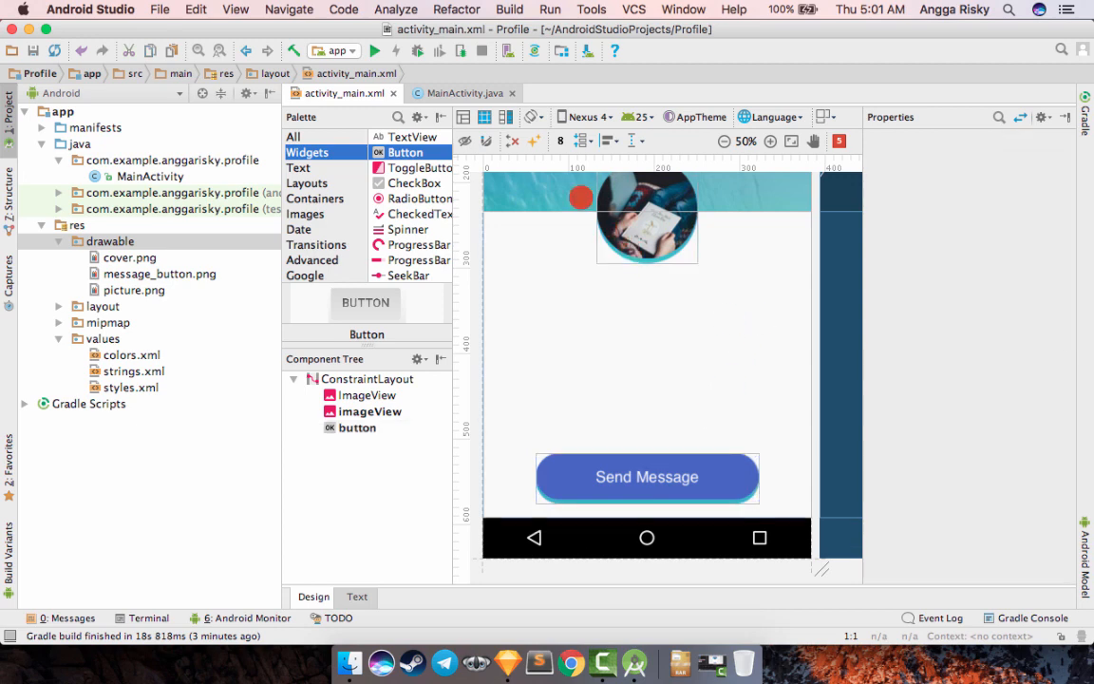
left_click(534, 142)
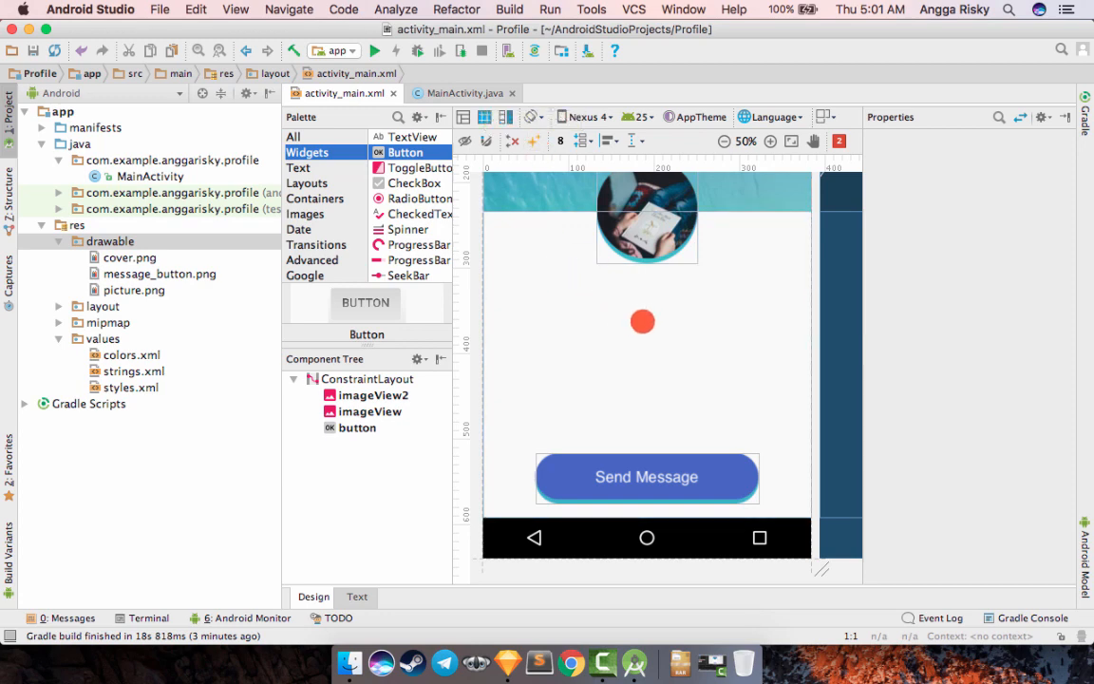
- Add a TextView below the profile picture, at about X 144 dp, Y 301 dp
scroll(647, 318, "up", 5)
scroll(646, 318, "down", 3)
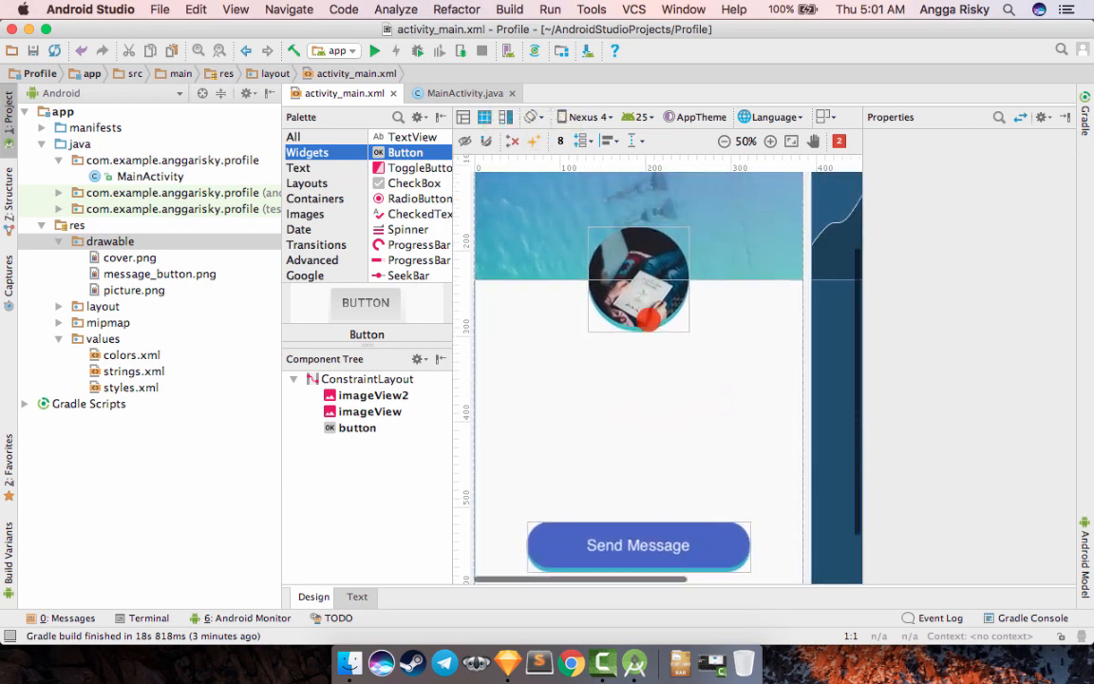
scroll(648, 321, "up", 2)
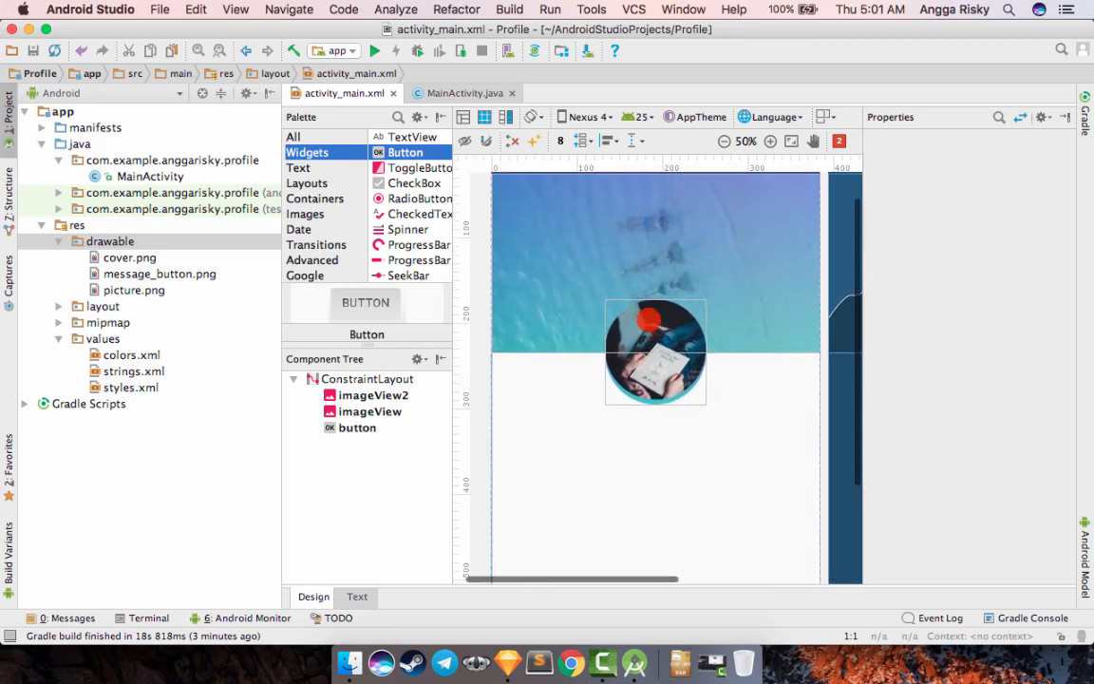
scroll(648, 320, "down", 2)
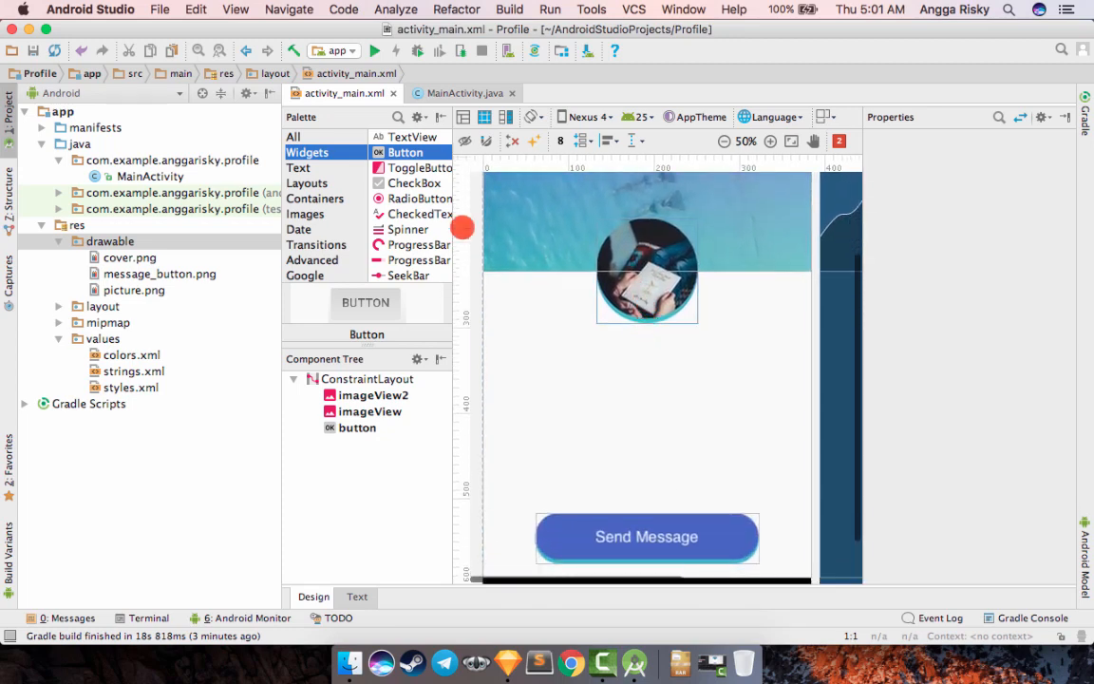
left_click(323, 167)
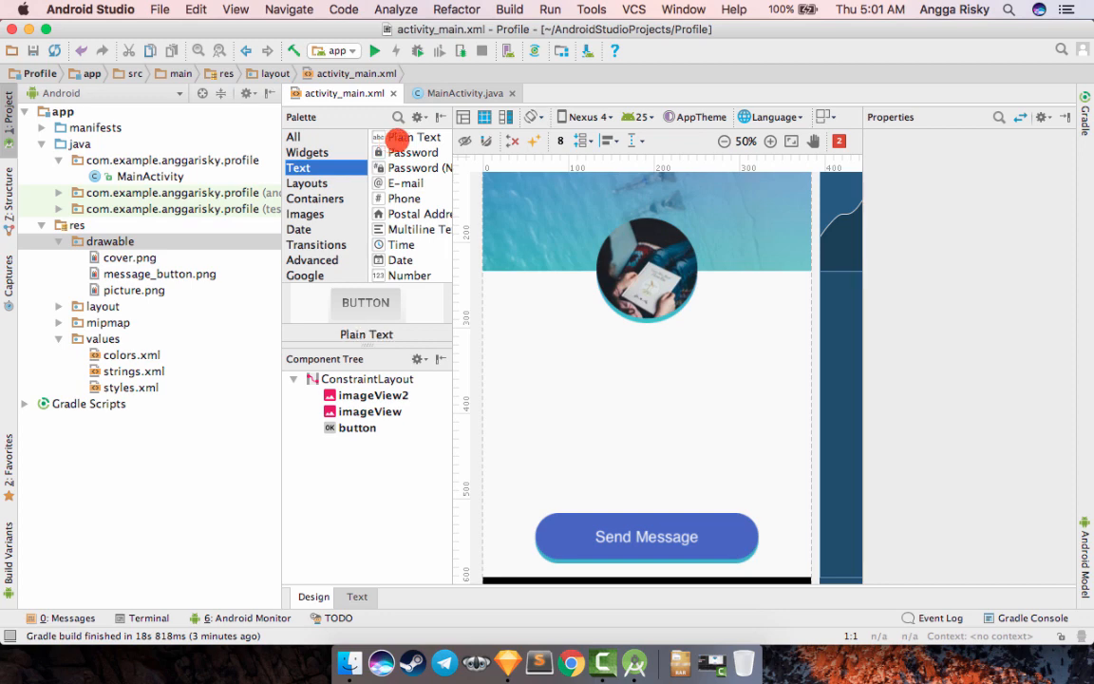
left_click(397, 137)
scroll(400, 160, "down", 3)
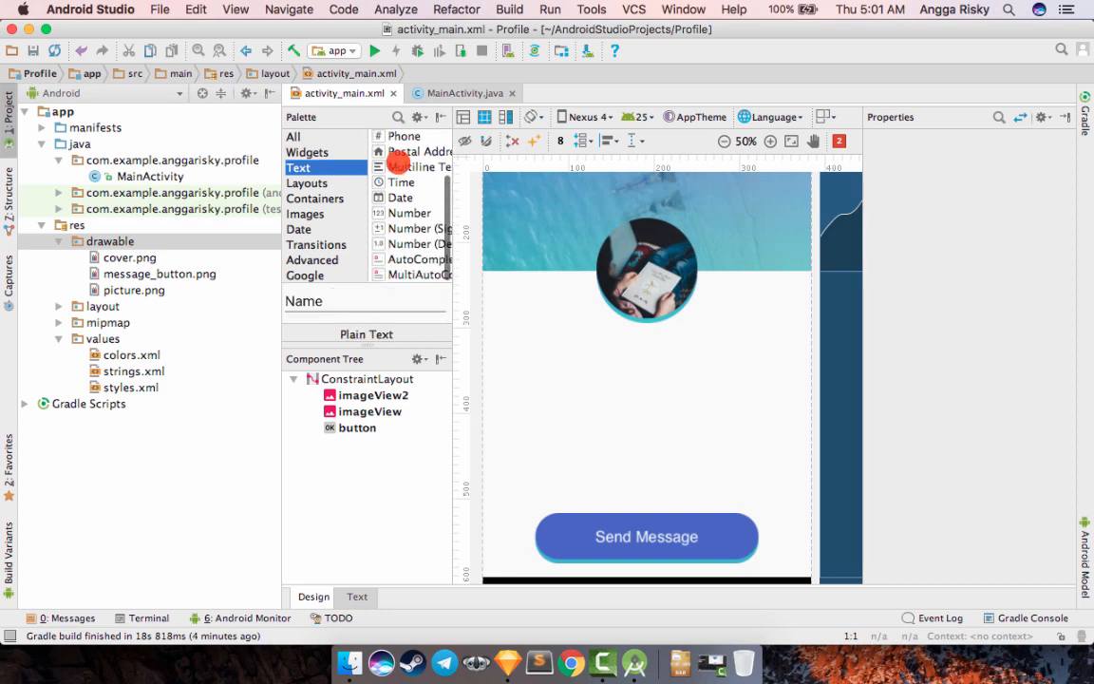
scroll(400, 159, "up", 3)
left_click(327, 152)
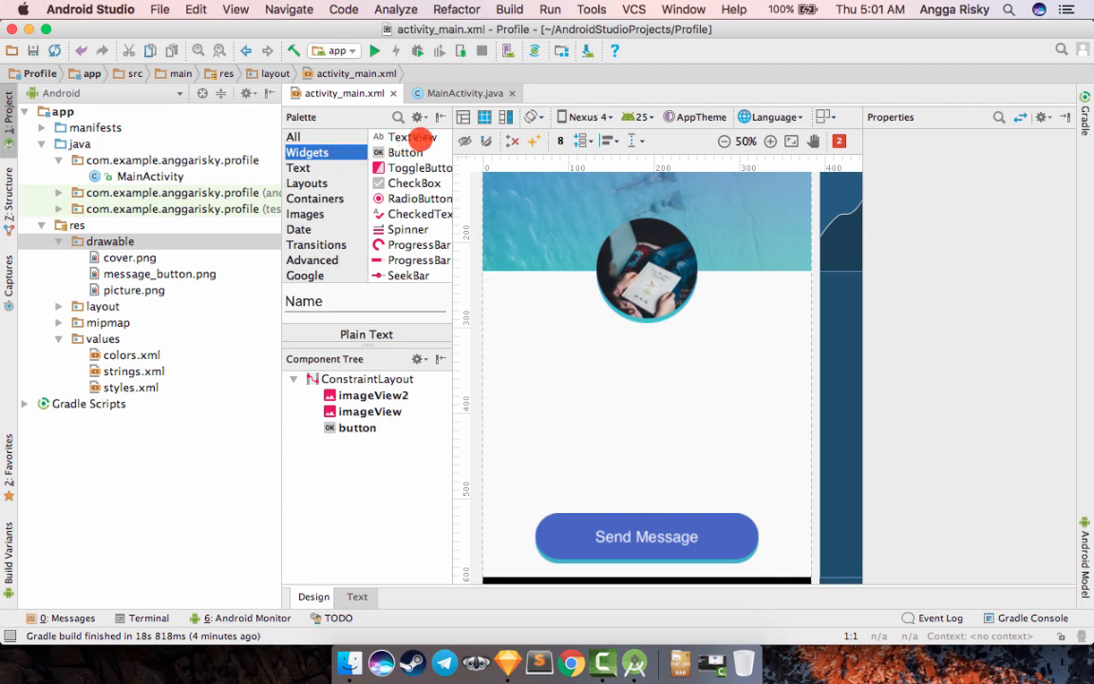
left_click_drag(421, 137, 692, 436)
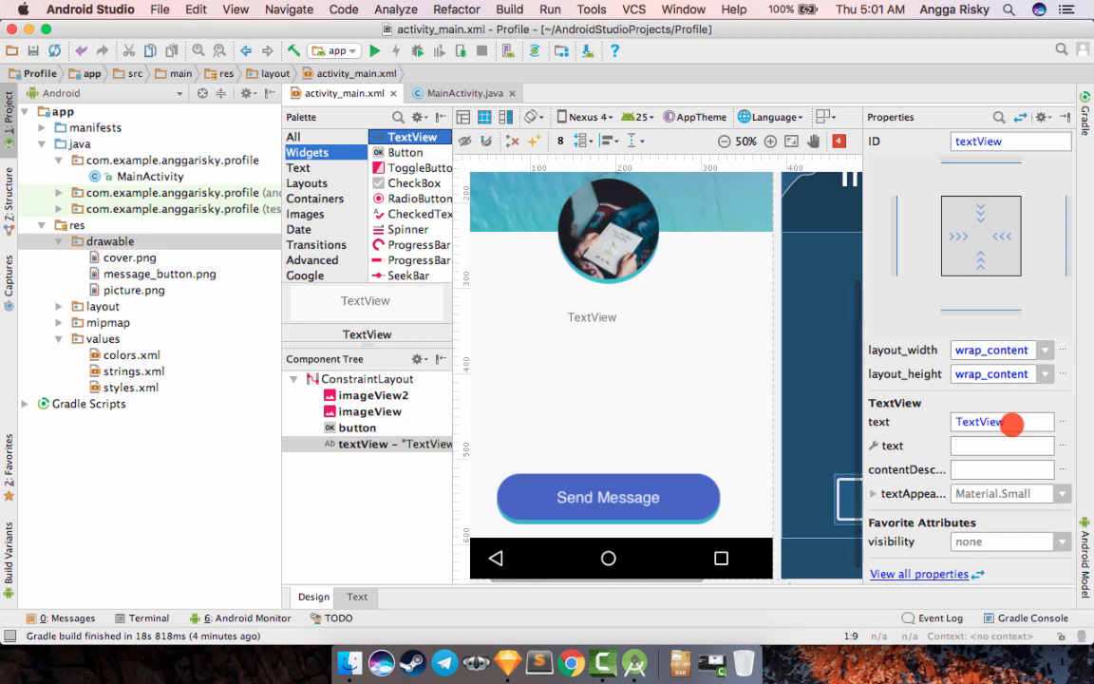
- Set the new TextView's text to the profile owner's full name
double_click(986, 429)
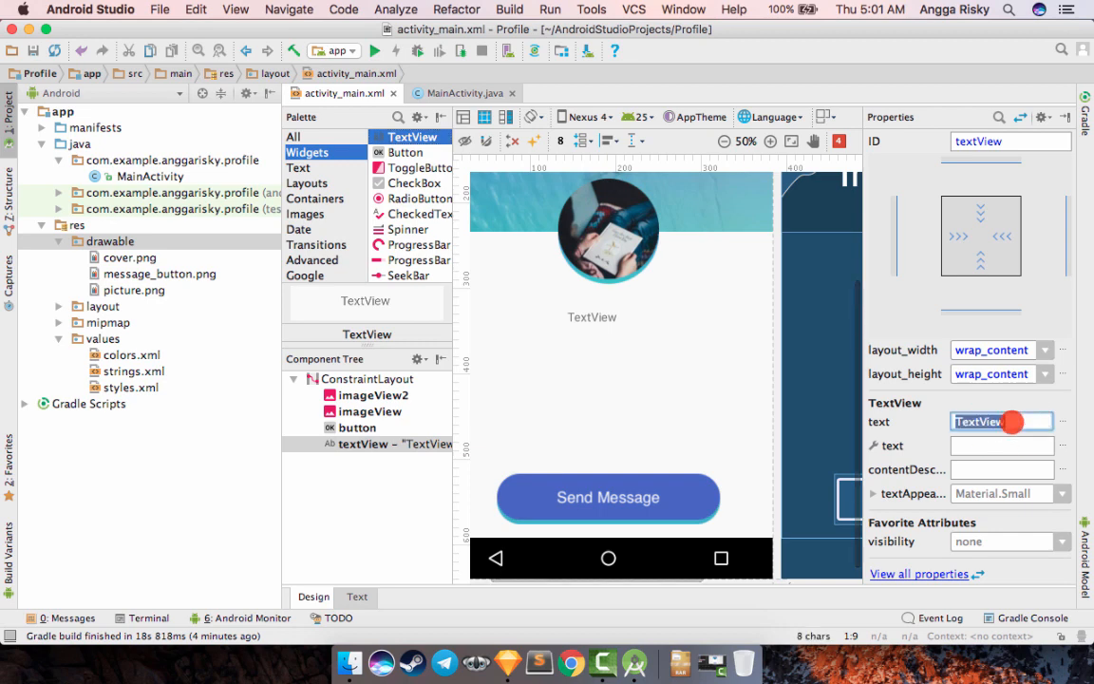
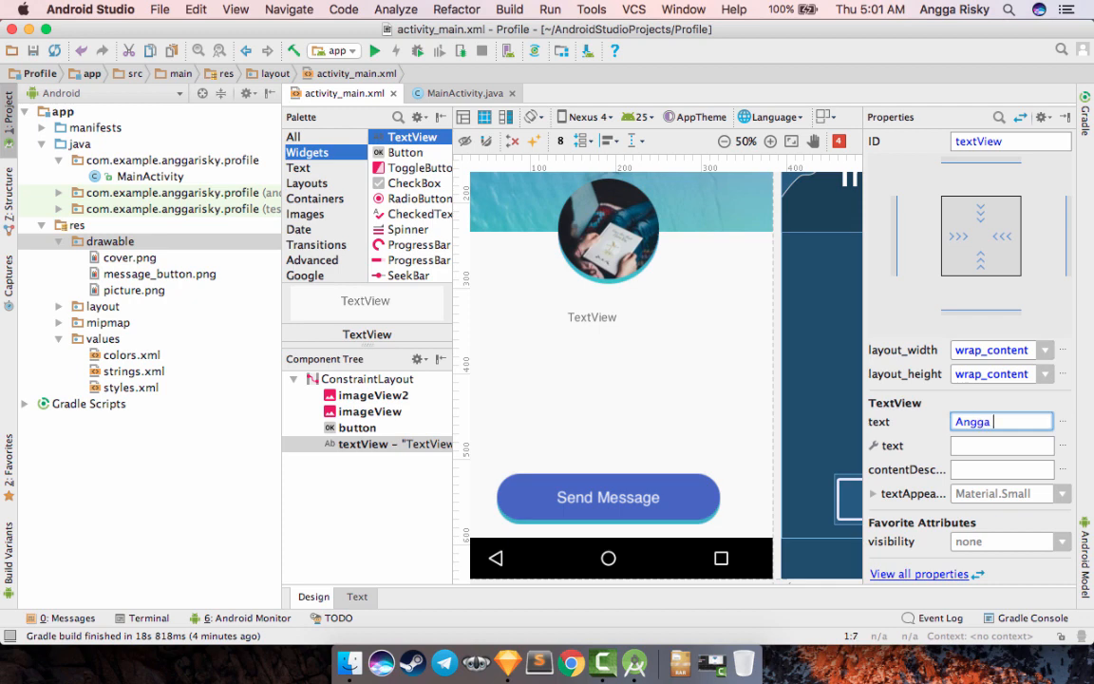
key("Return")
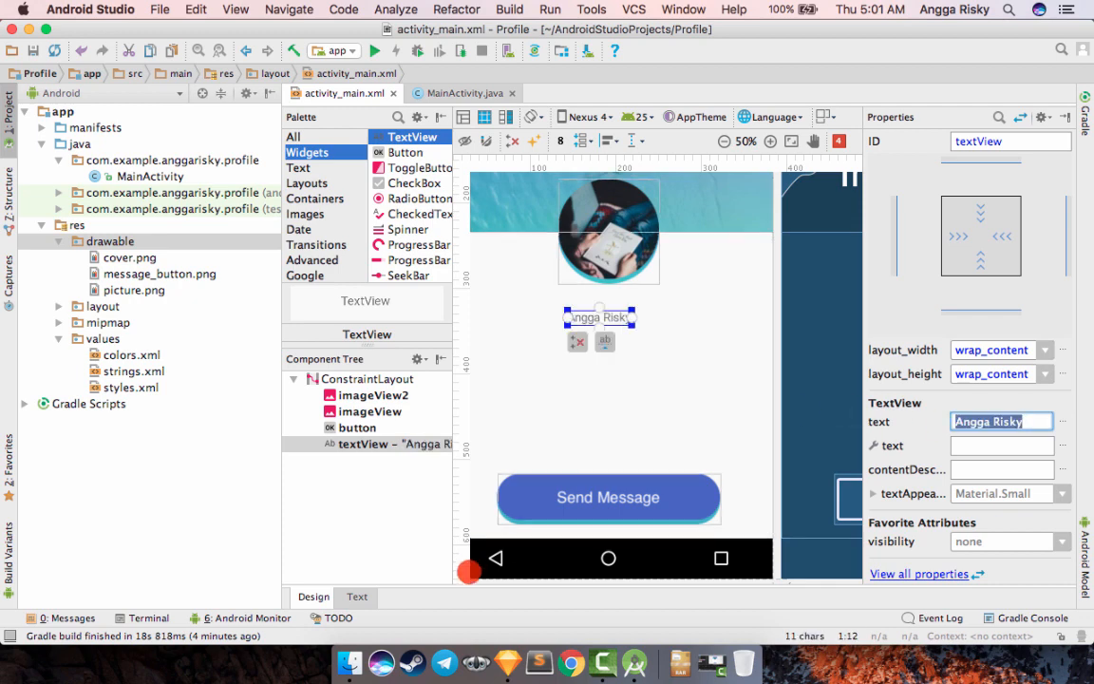
- Switch to Sketch to check the name text's colour hex code and font size, and return to Android Studio
left_click(507, 662)
left_click(551, 331)
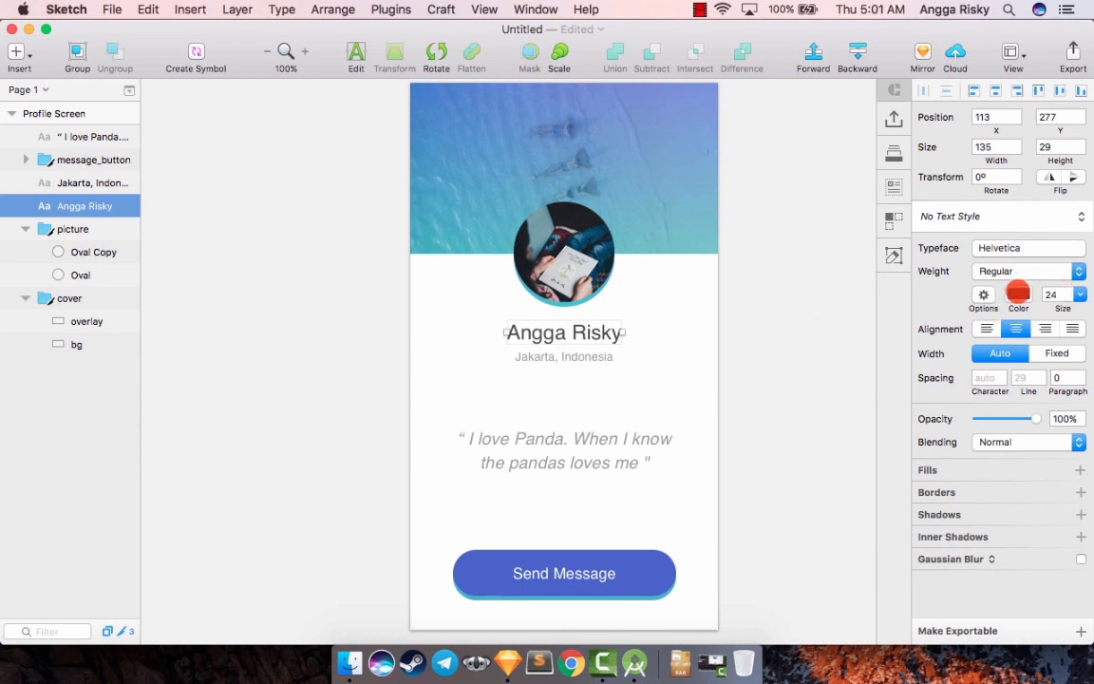
left_click(1018, 294)
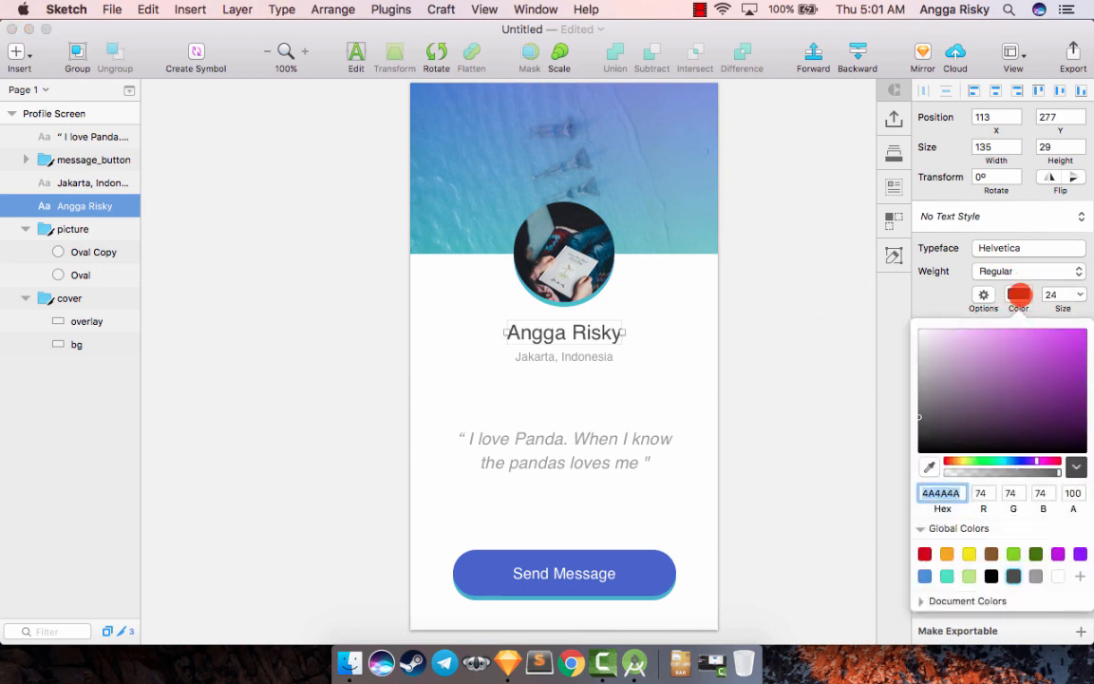
left_click(1018, 293)
left_click(635, 662)
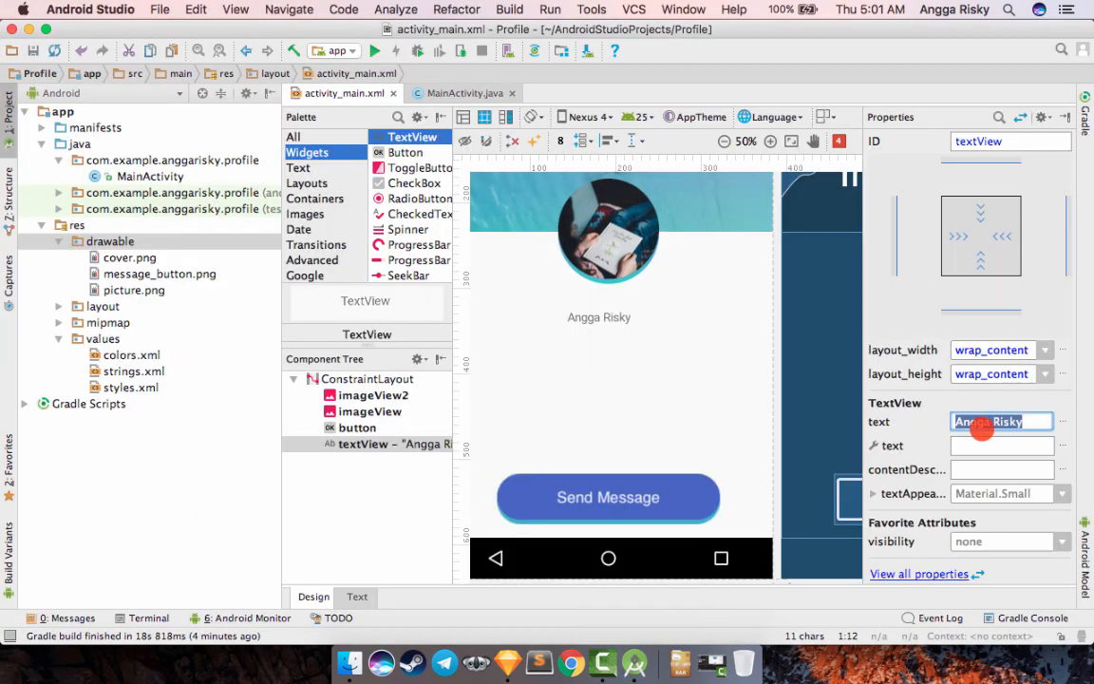
- Add android:textColor "#4a4a4a" and android:textSize "24dp" to the name TextView in the layout XML
left_click(357, 596)
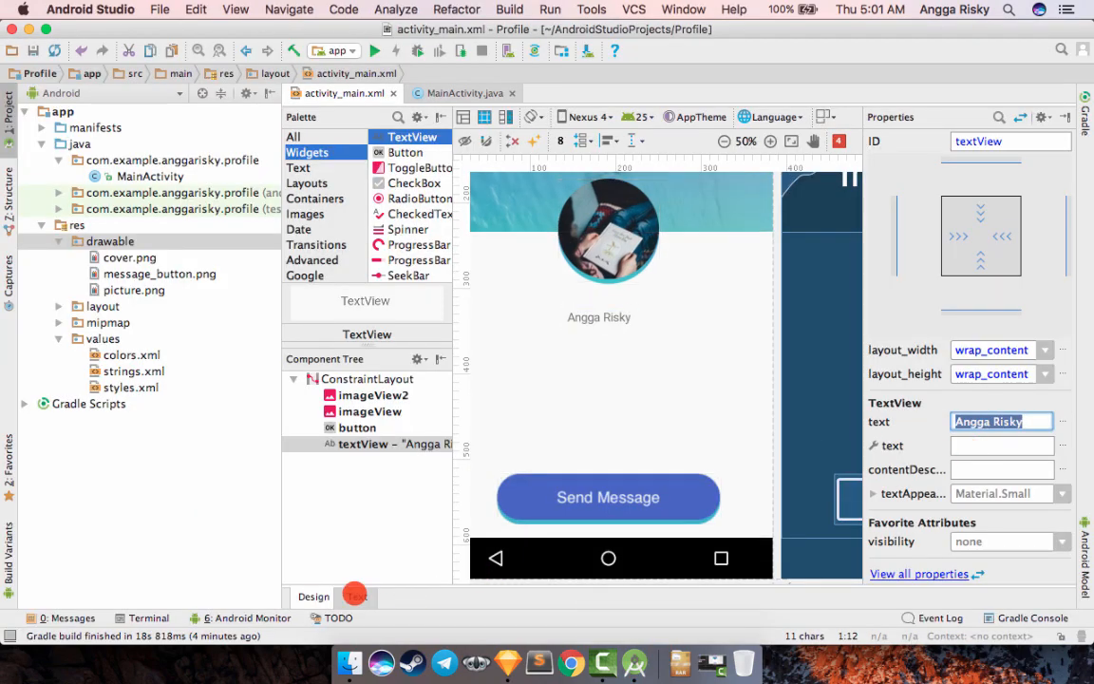
scroll(529, 416, "down", 1)
scroll(529, 416, "down", 3)
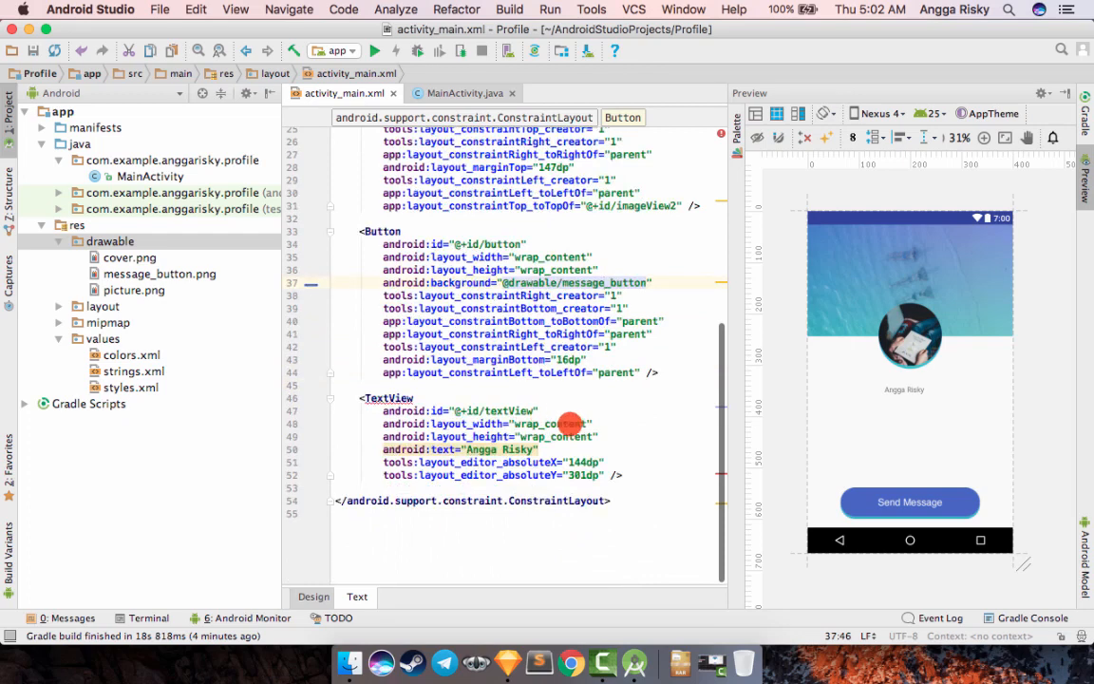
key("Return")
type("col")
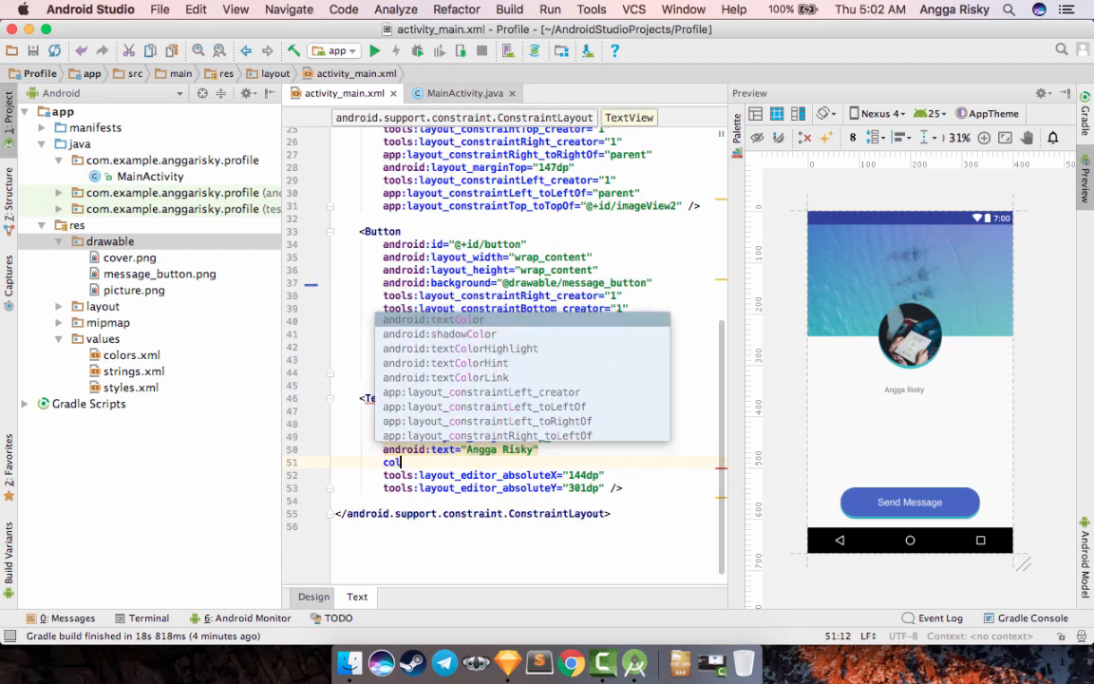
key("Return")
type("#")
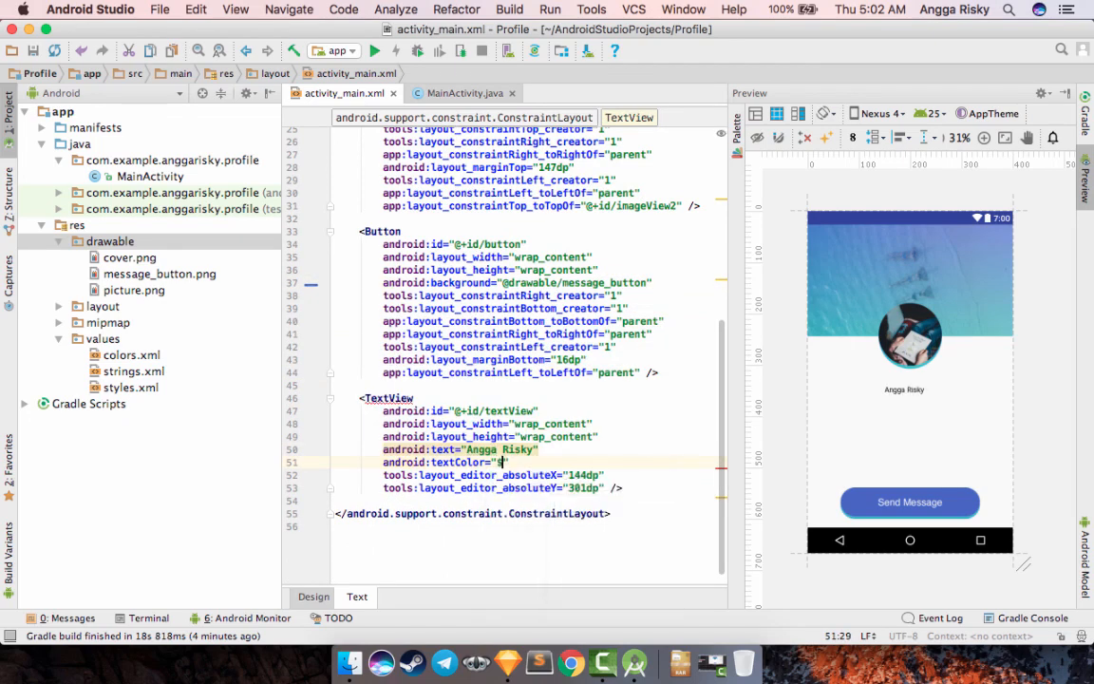
type("4a4a4a")
key("Return")
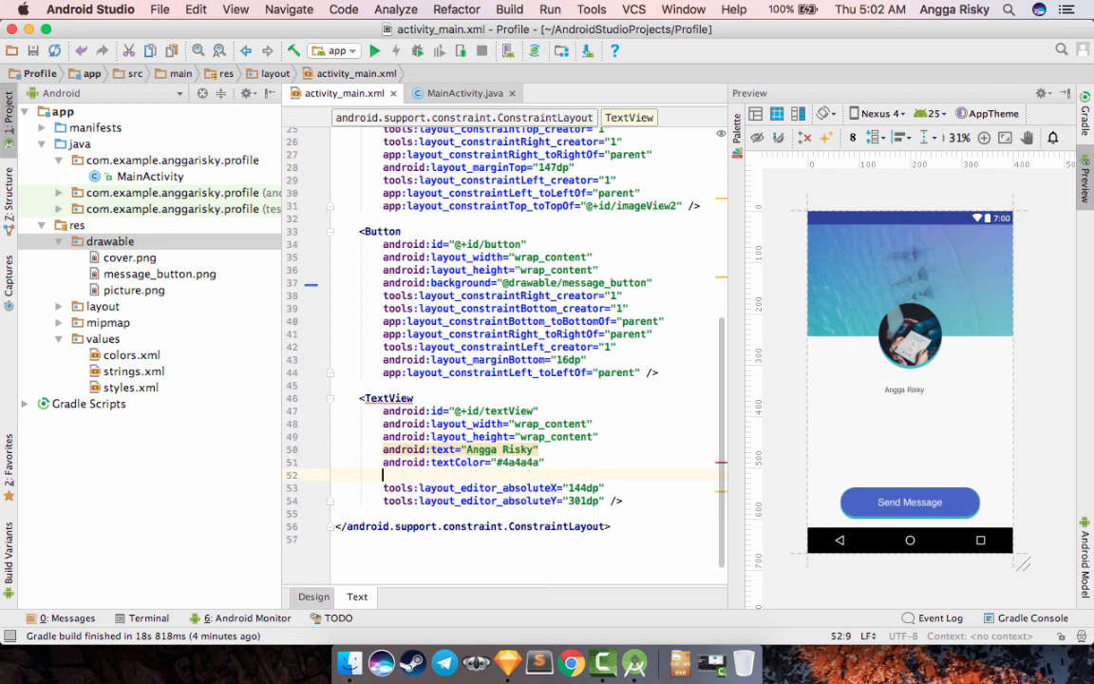
type("size")
key("Return")
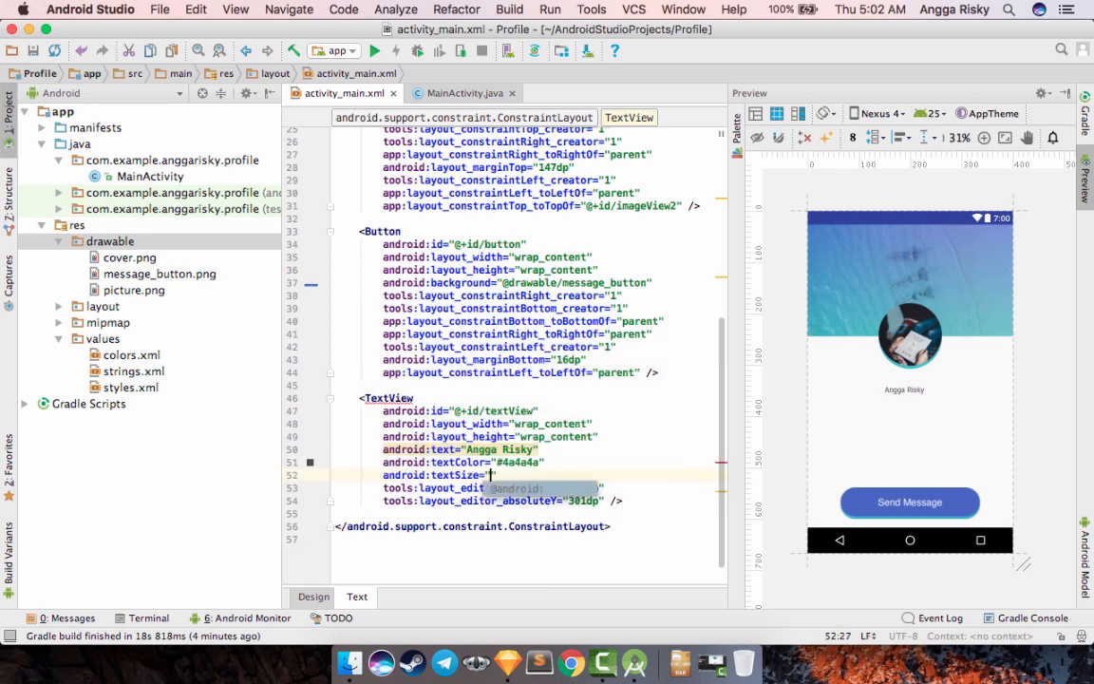
type("24dp")
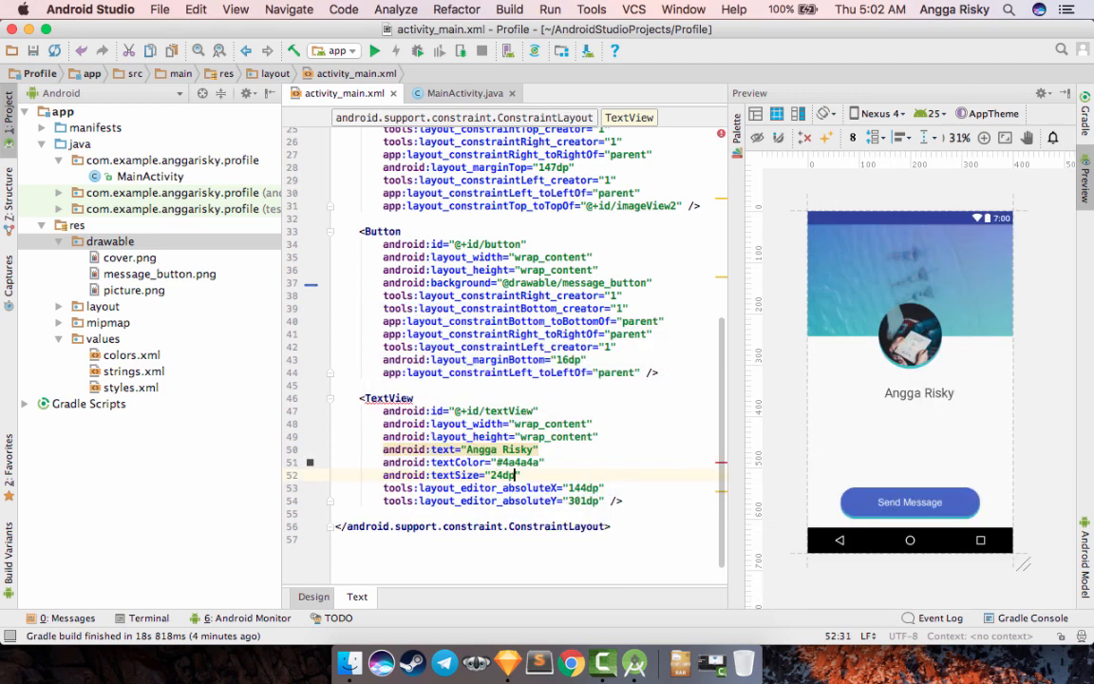
- Try centring the name TextView's content by adding android:gravity "center" below its text colour
left_click(613, 458)
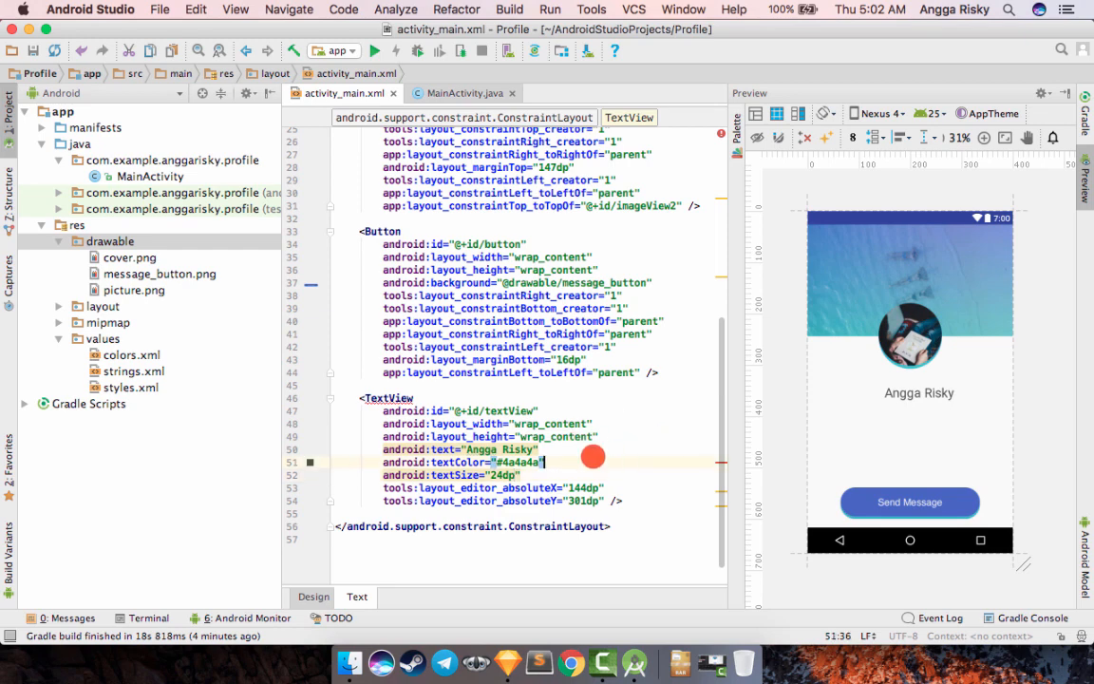
key("Return")
type("gra")
key("Return")
type("ce")
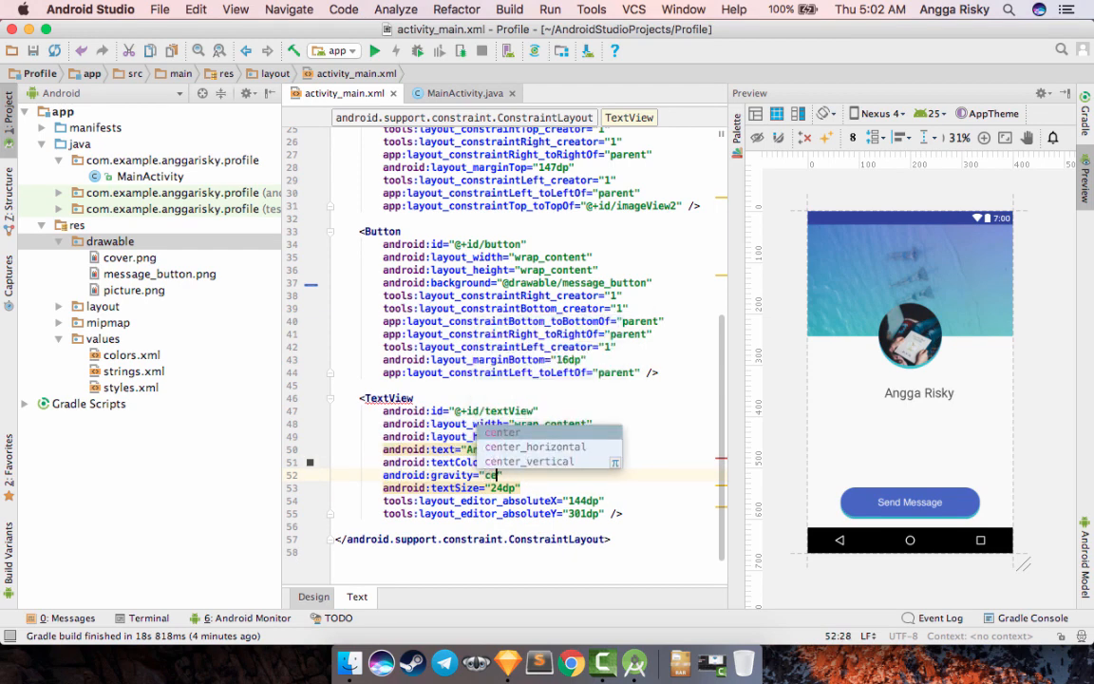
key("Return")
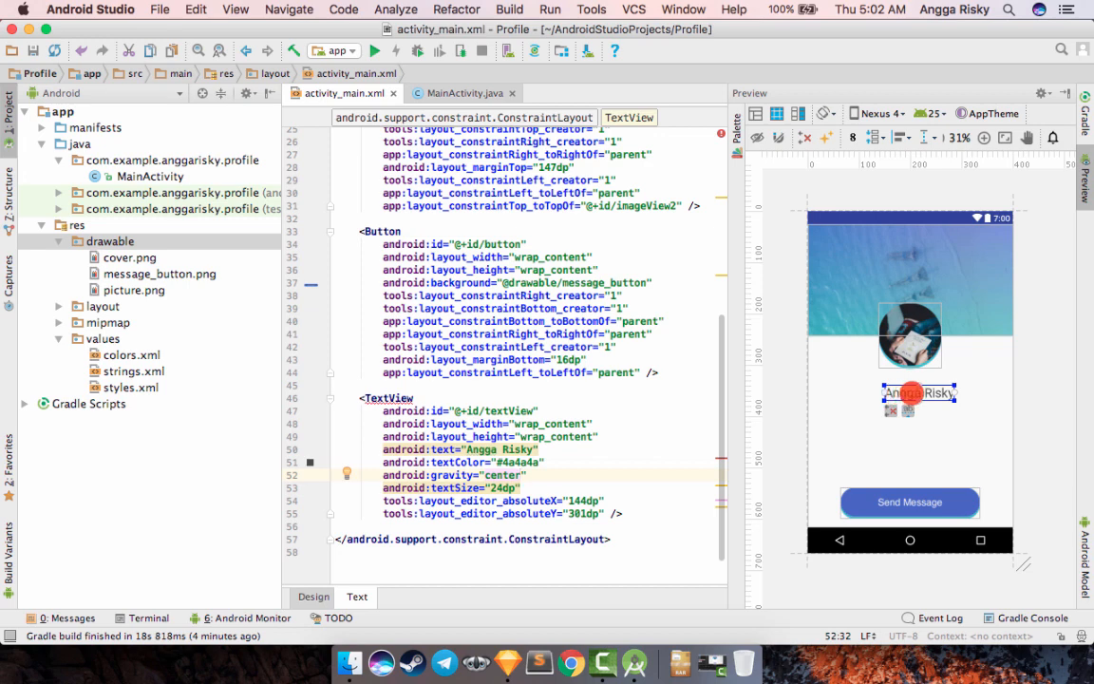
- Move the name TextView to X 127 dp, Y 292 dp, centred under the picture, and delete its android:gravity attribute
left_click_drag(911, 392, 905, 387)
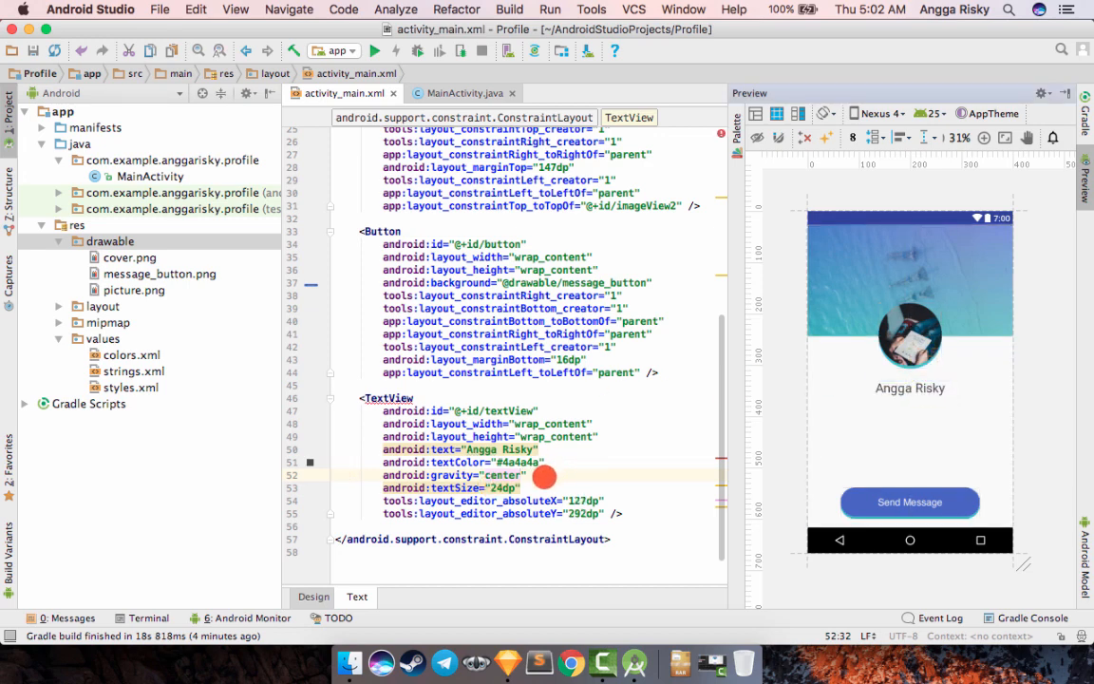
left_click(565, 461)
key("shift+Down")
key("BackSpace")
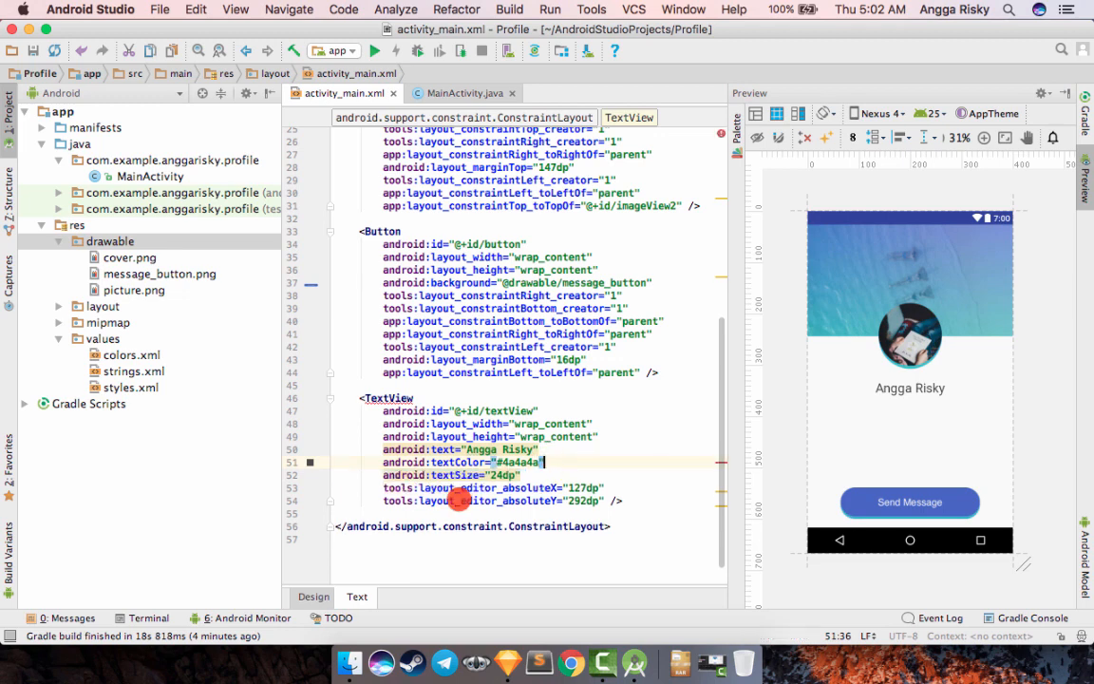
- Constrain the top of the name TextView to the bottom of the profile picture with a margin of 8
left_click(311, 595)
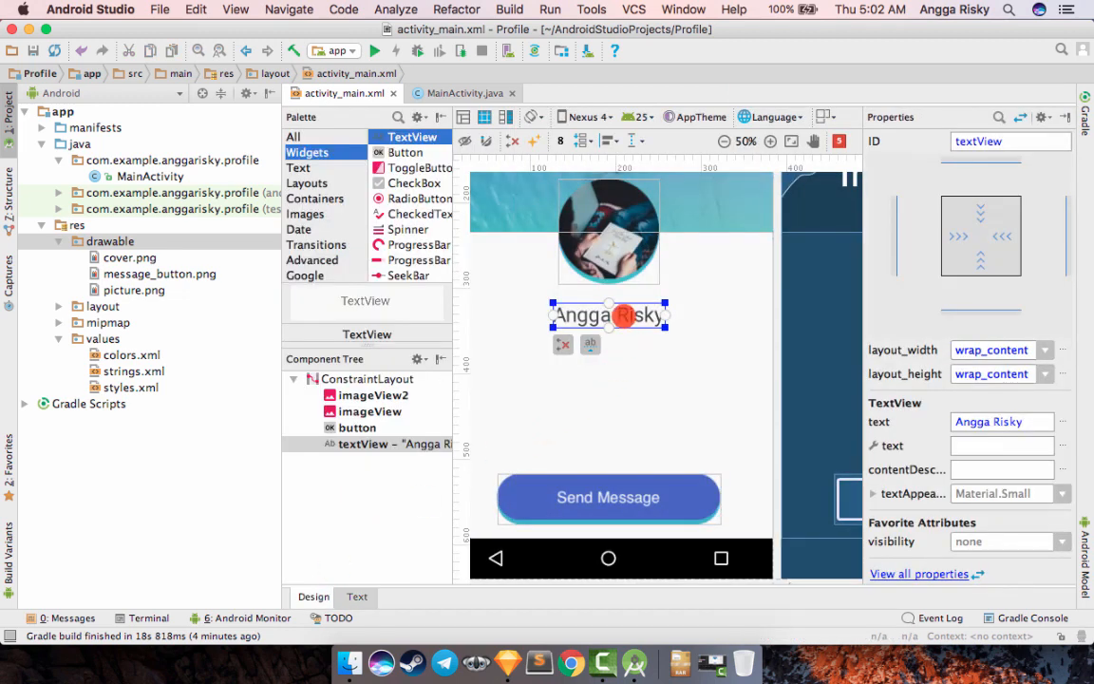
left_click_drag(608, 302, 609, 285)
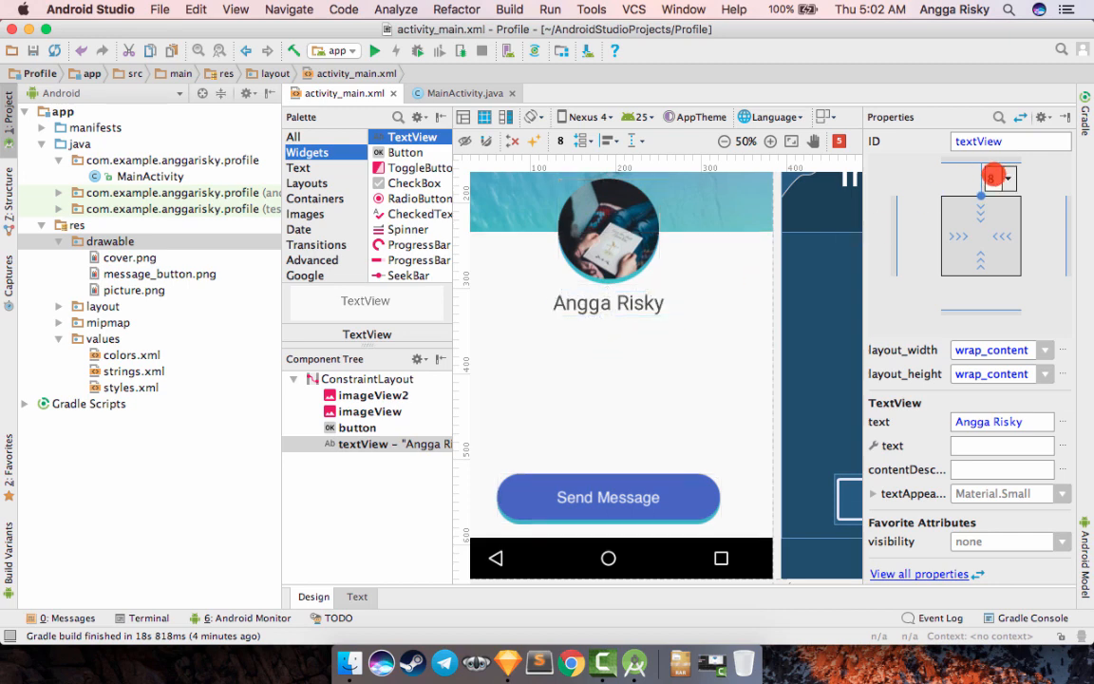
- Set the name TextView's top margin to 15
double_click(994, 175)
key("Return")
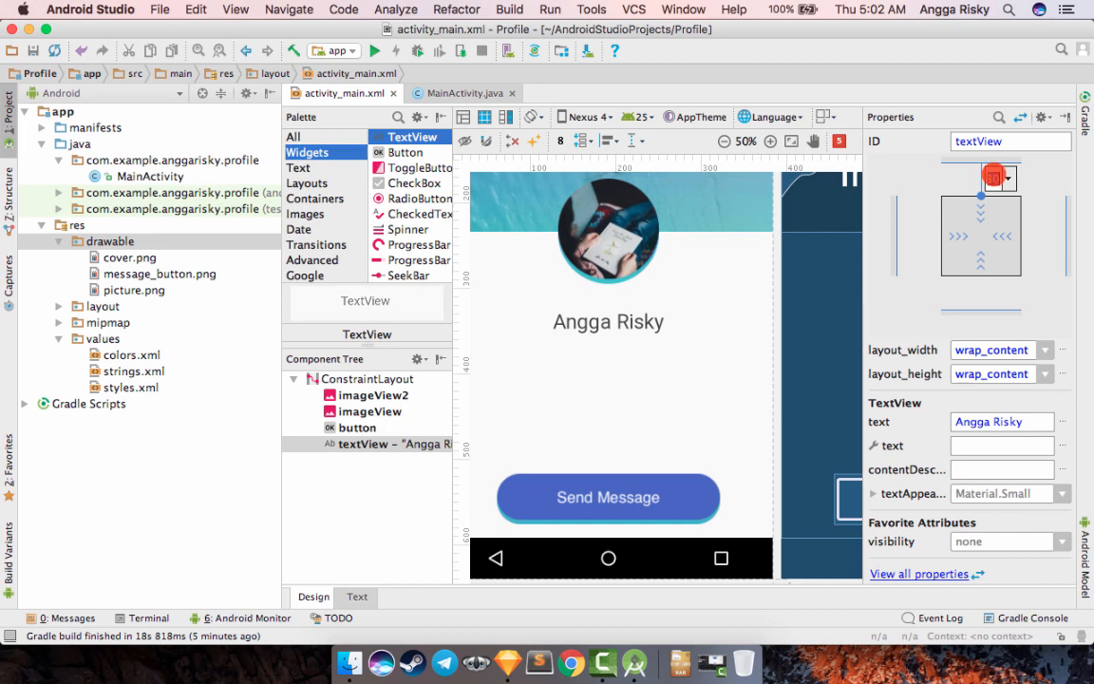
key("Return")
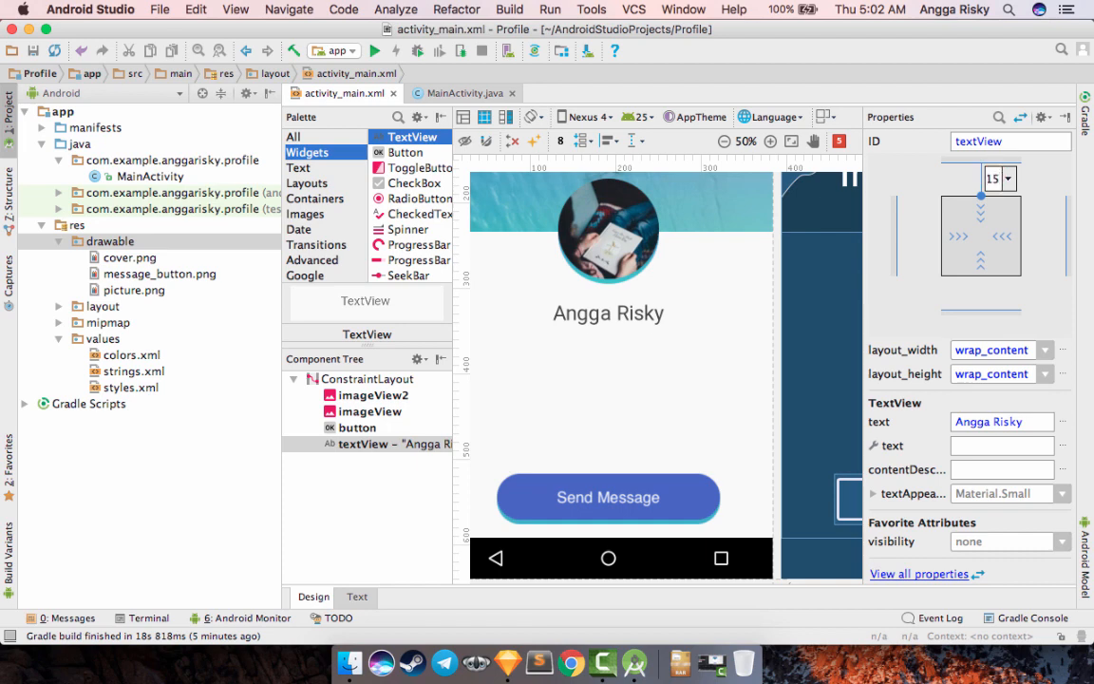
left_click(640, 398)
- Add a TextView below the name and set its text to "Jakarta, Indonesia"
scroll(642, 401, "up", 2)
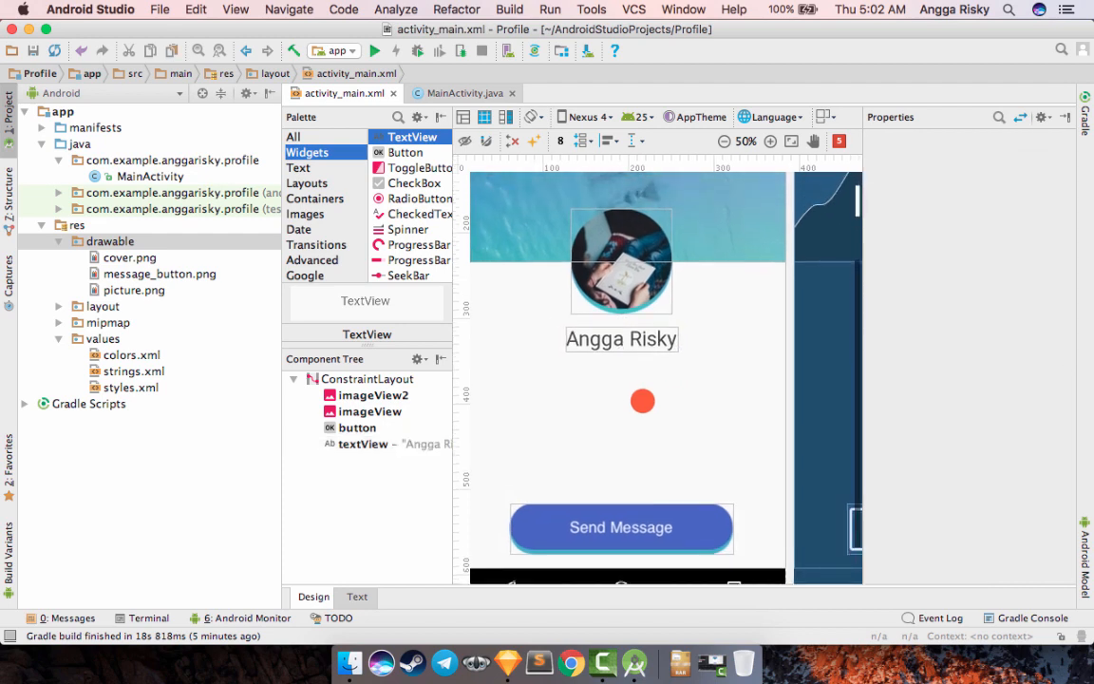
scroll(642, 400, "left", 2)
scroll(642, 401, "down", 1)
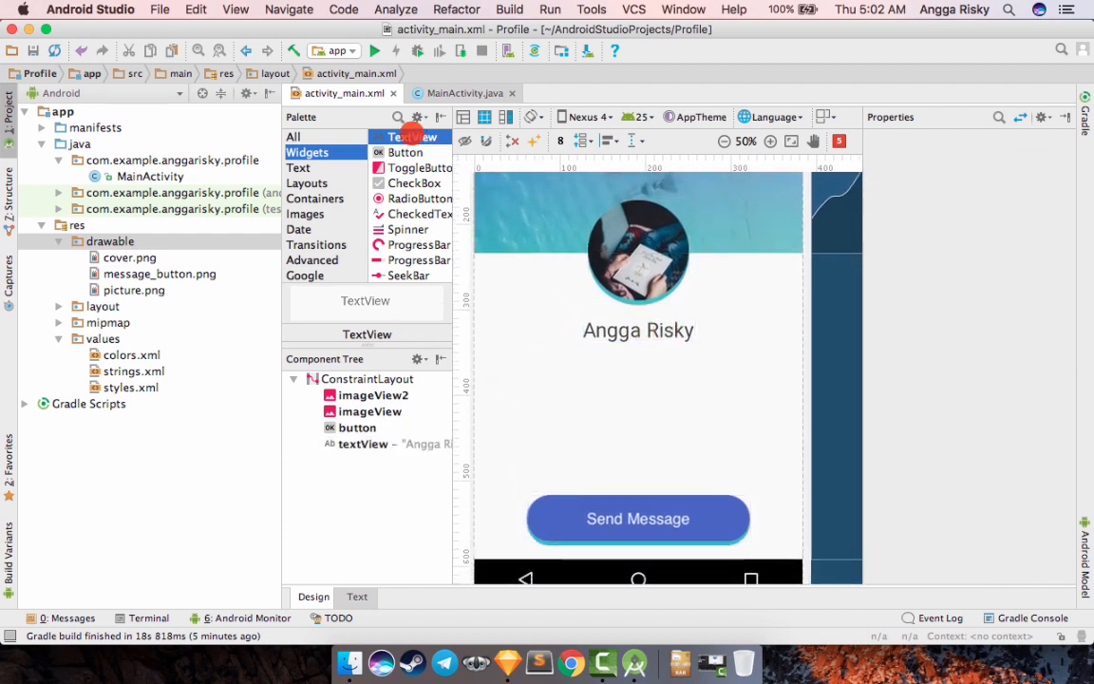
left_click_drag(413, 137, 673, 430)
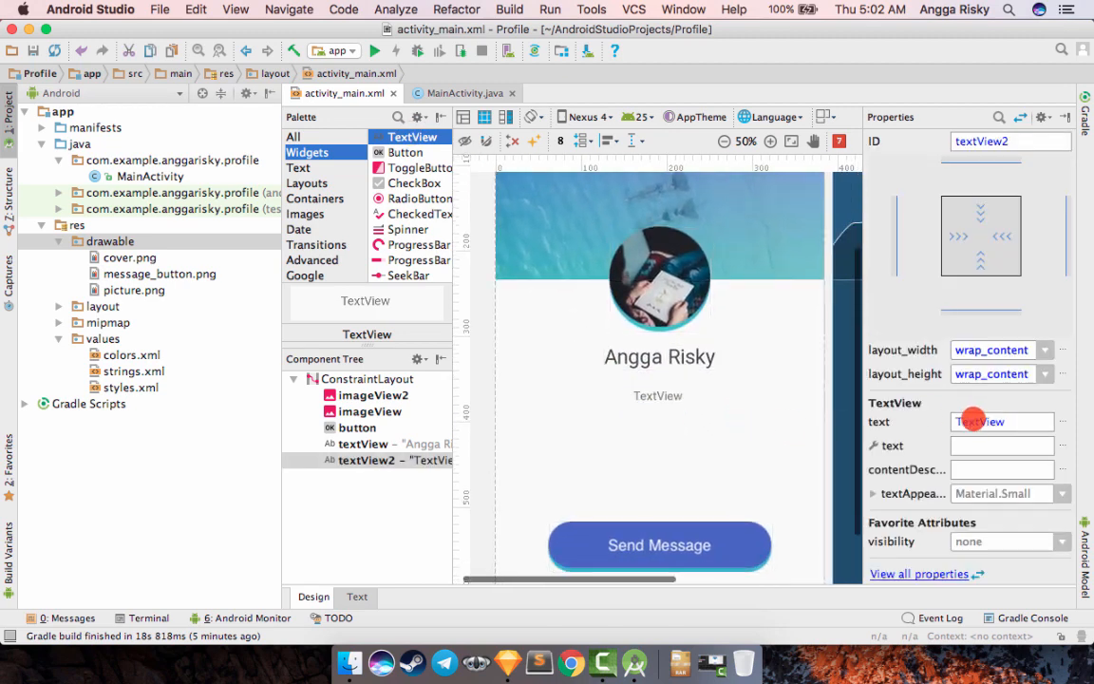
double_click(973, 422)
type("Jakarta,")
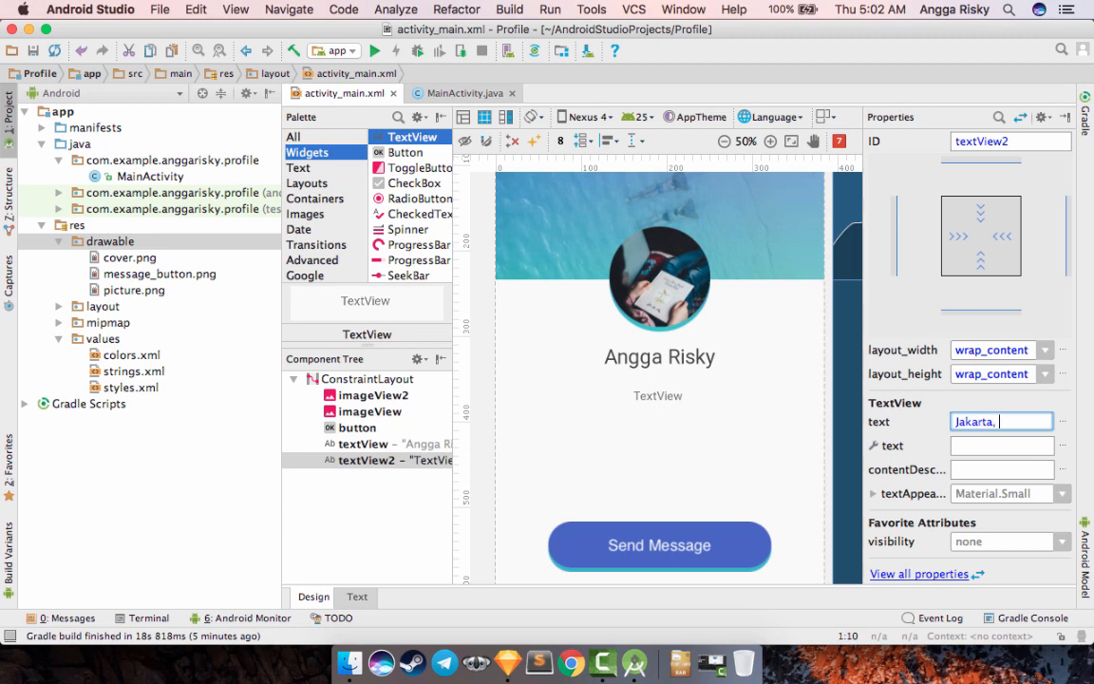
type(" Indonesia")
key("Return")
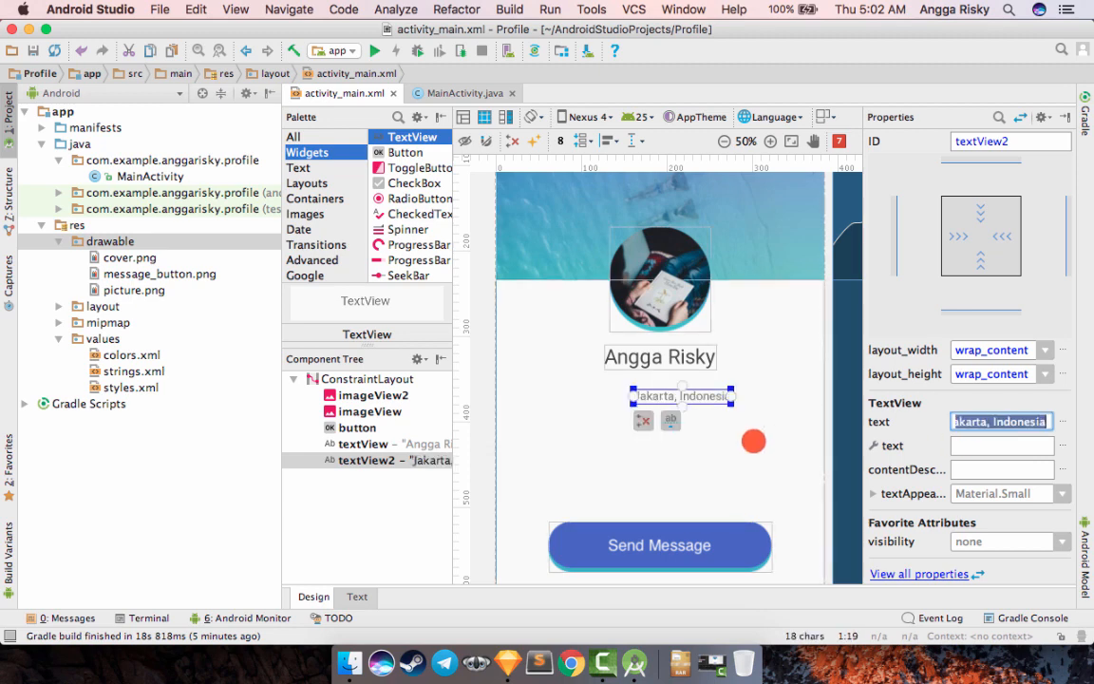
- Constrain the top of the location TextView to the bottom of the name TextView with a top margin of 10
left_click(686, 385)
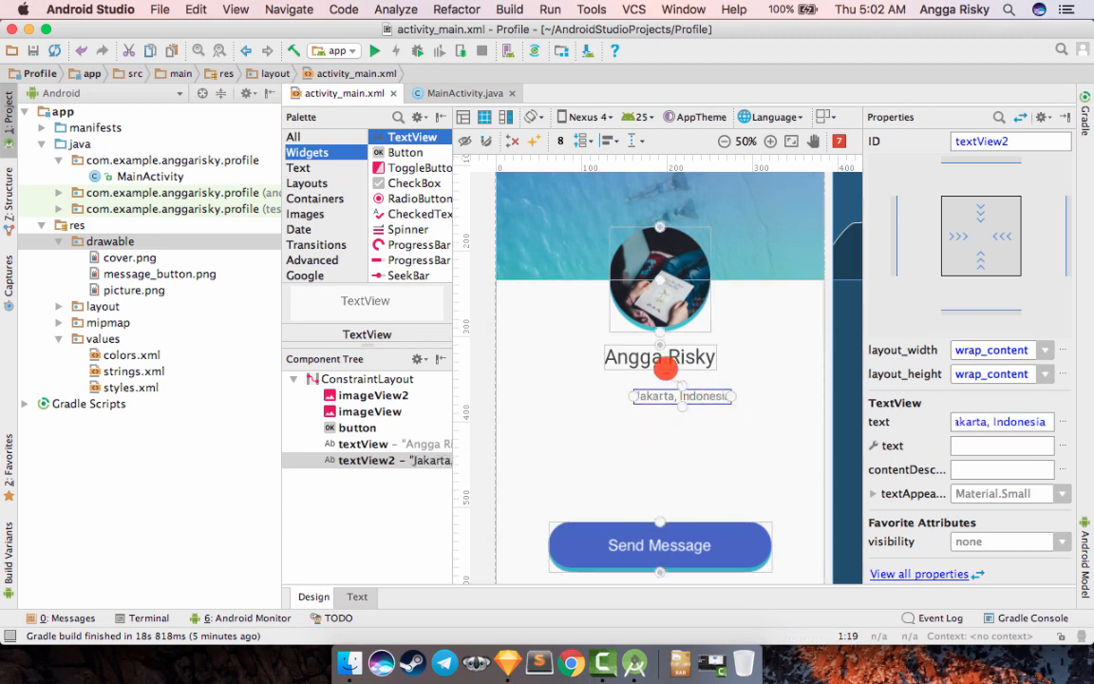
left_click_drag(665, 369, 660, 368)
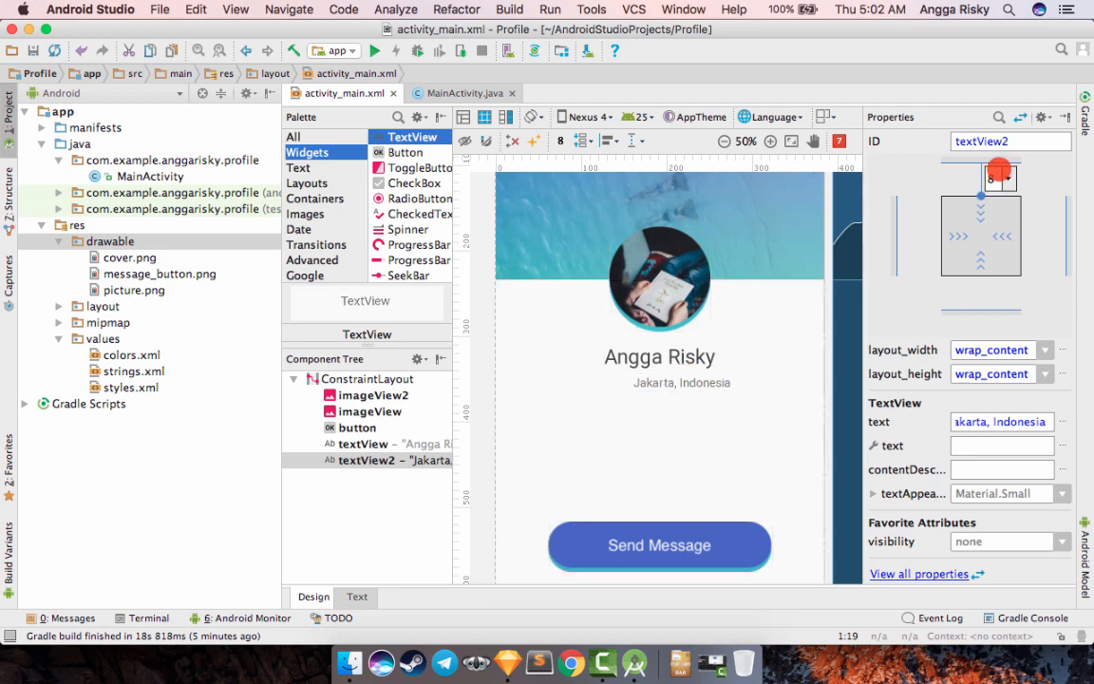
left_click(998, 177)
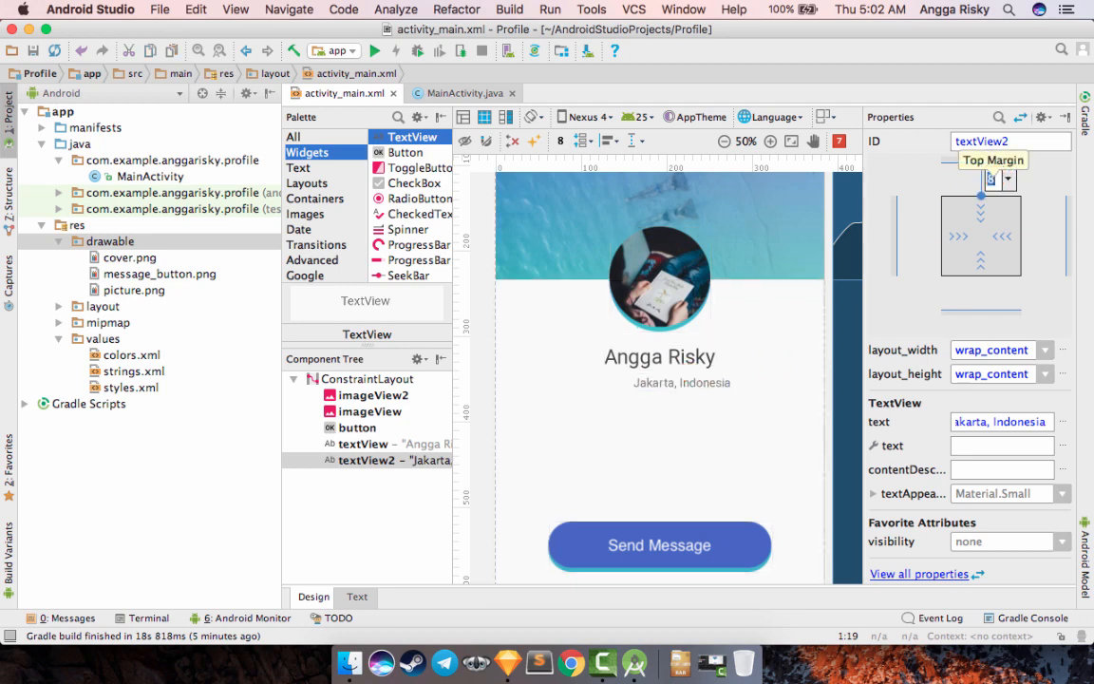
type("10")
left_click(706, 378)
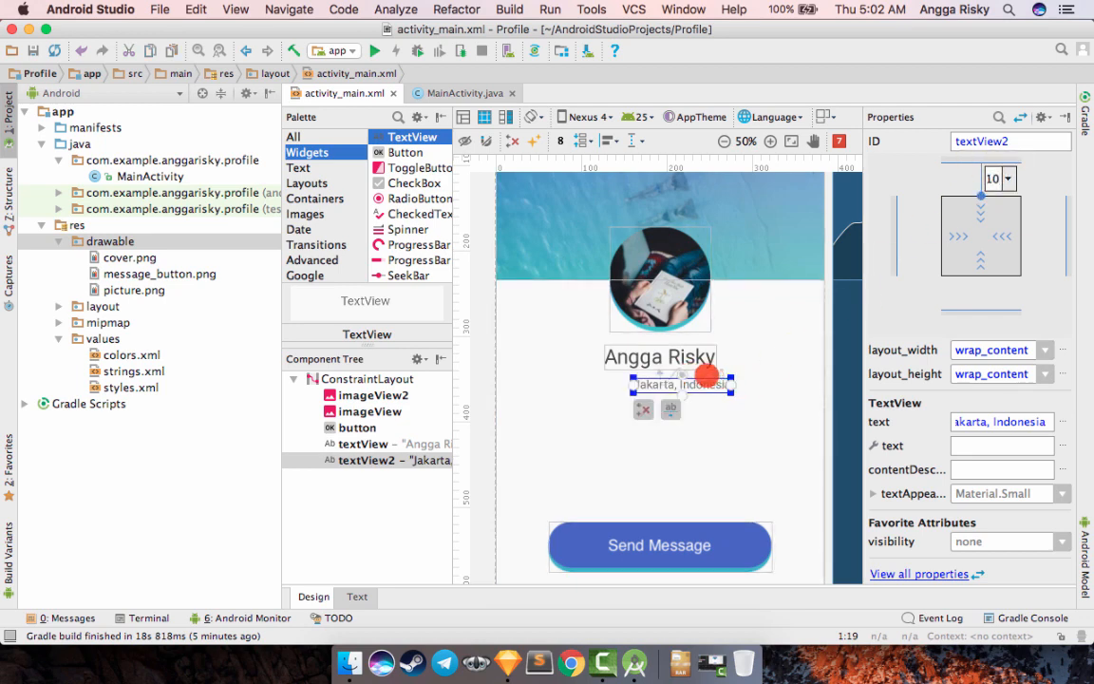
- Centre the location TextView under the name at X 135 dp and reset its top margin to 10
left_click_drag(696, 383, 711, 424)
left_click(988, 171)
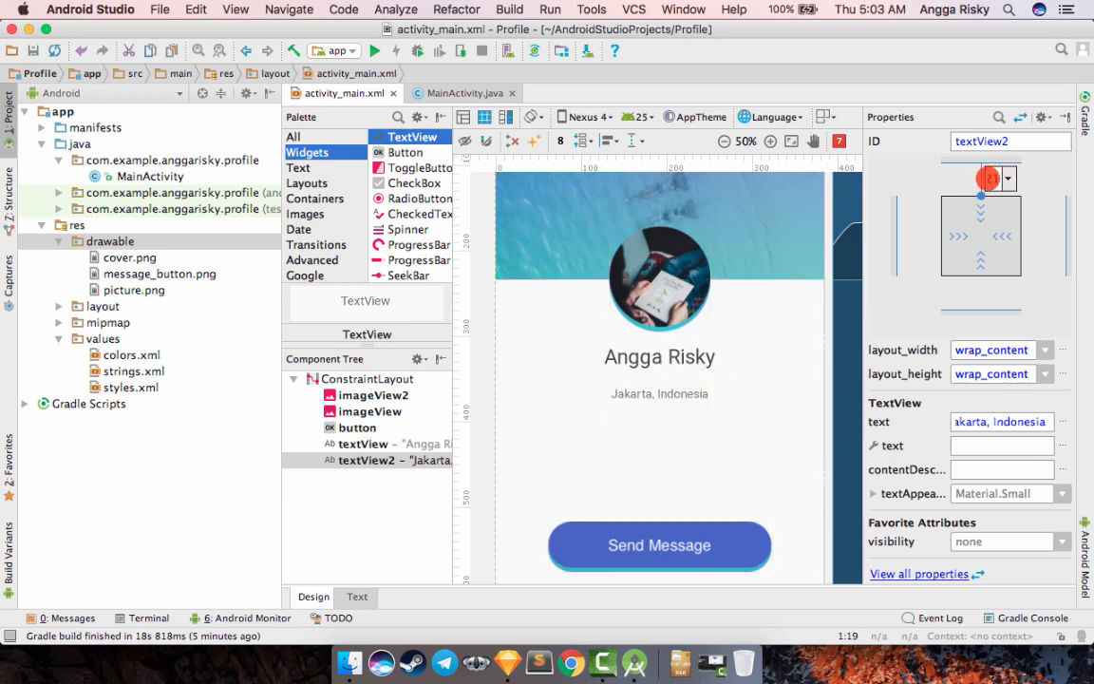
double_click(988, 179)
type("10")
key("Return")
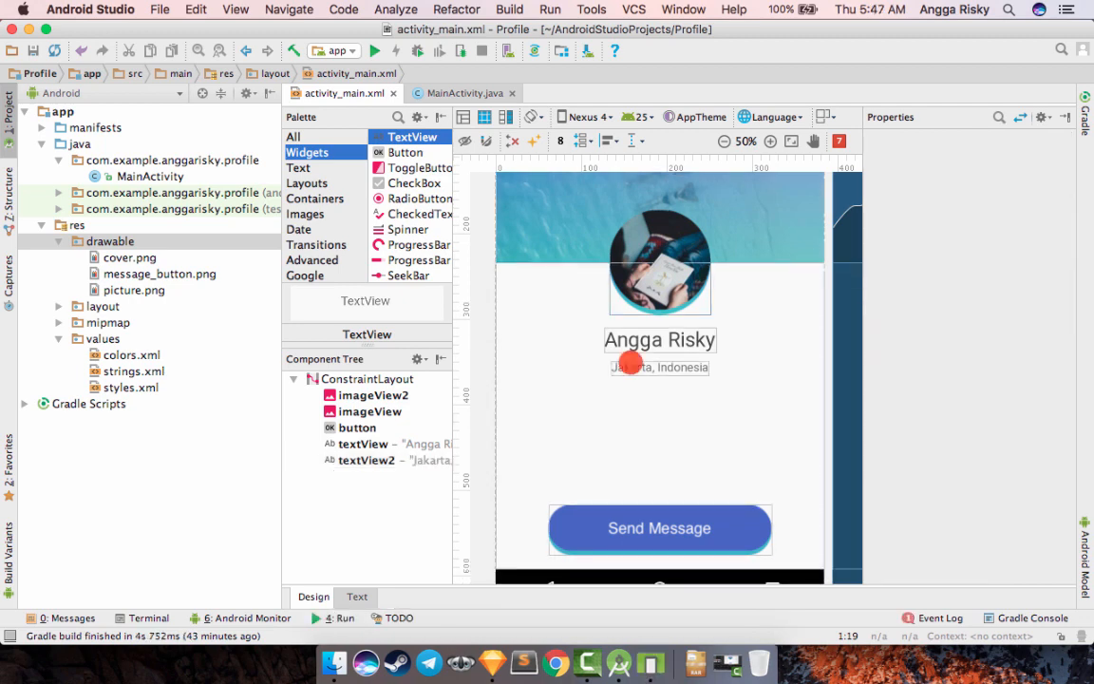
- Switch to Sketch and copy the whole quote text "I love Panda. When I know the pandas loves me" from the profile screen
scroll(631, 363, "down", 2)
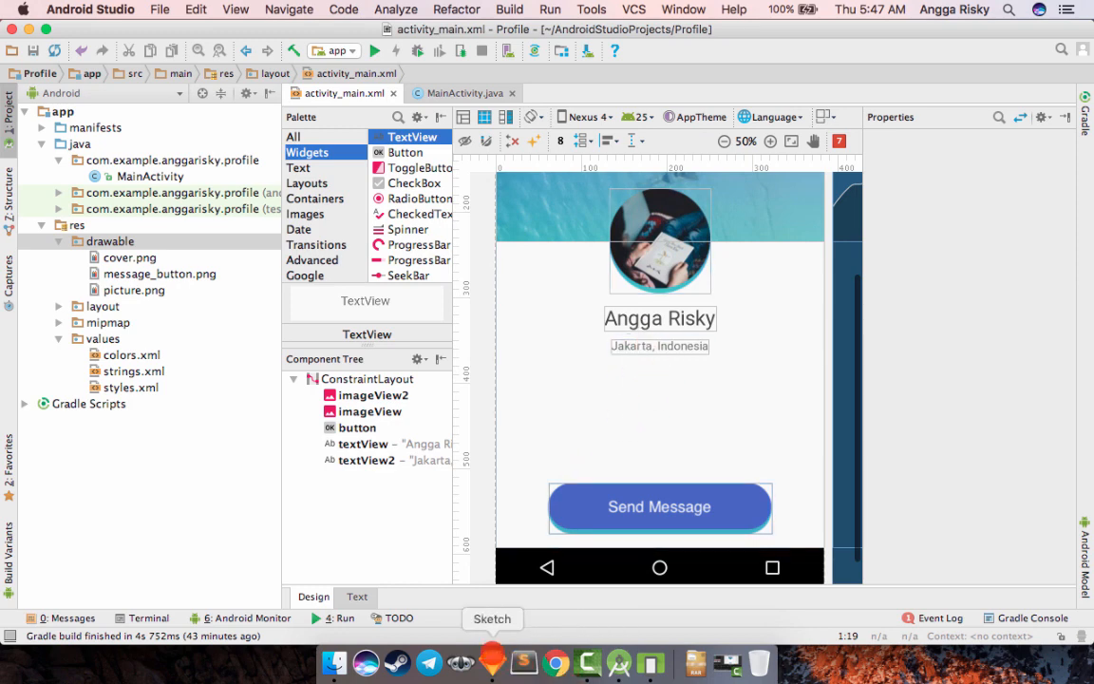
left_click(492, 660)
left_click(546, 435)
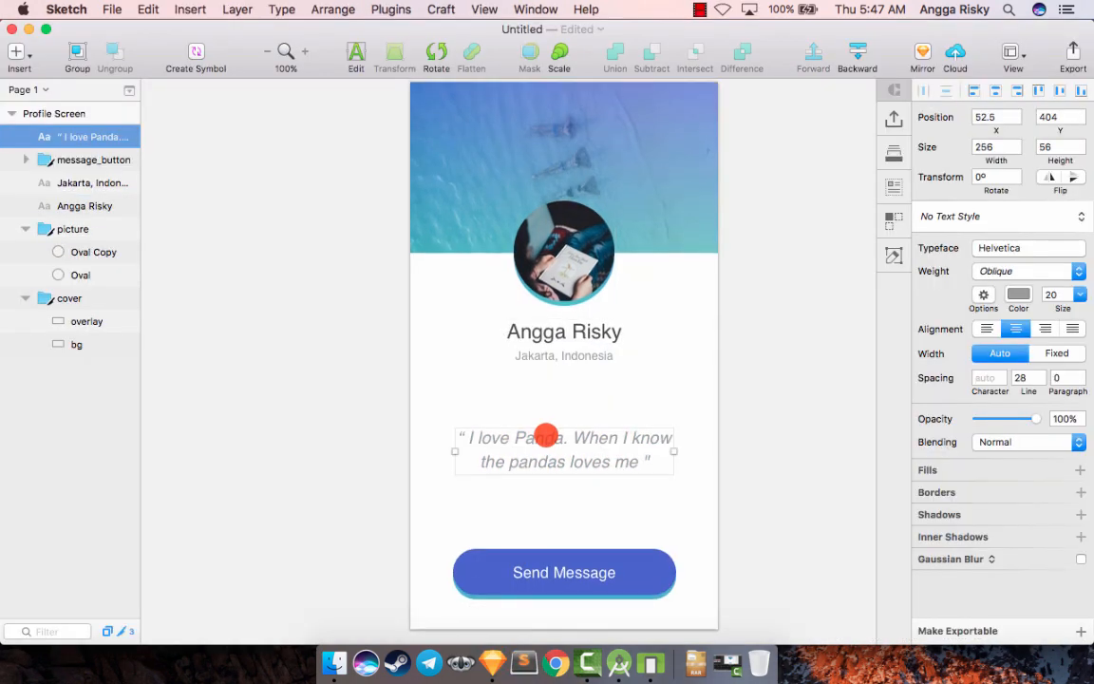
scroll(536, 430, "down", 2)
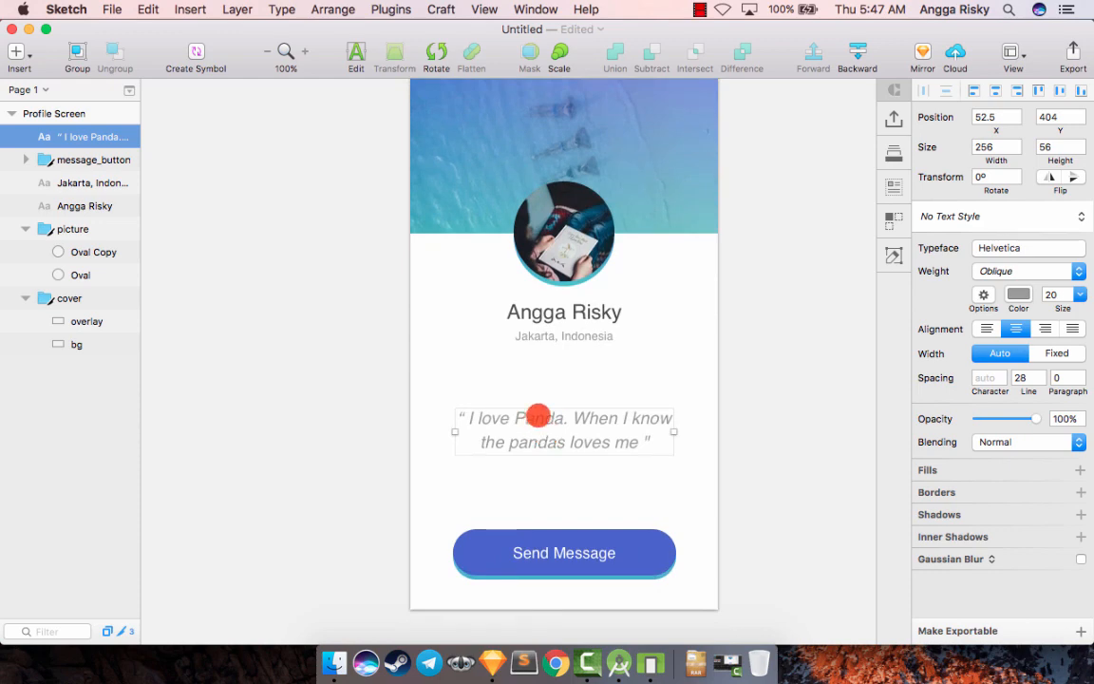
double_click(537, 416)
key("cmd+a")
key("cmd+c")
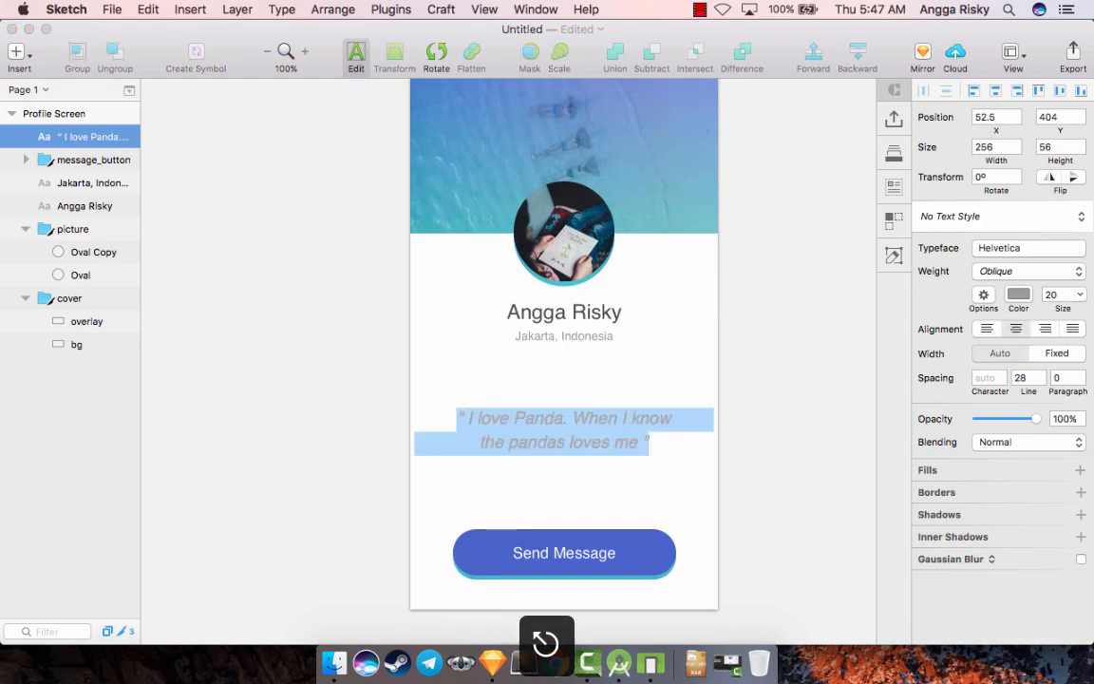
key("Escape")
- Return to Android Studio, add a TextView between the location and the message button, and paste the quote as its text
left_click(618, 662)
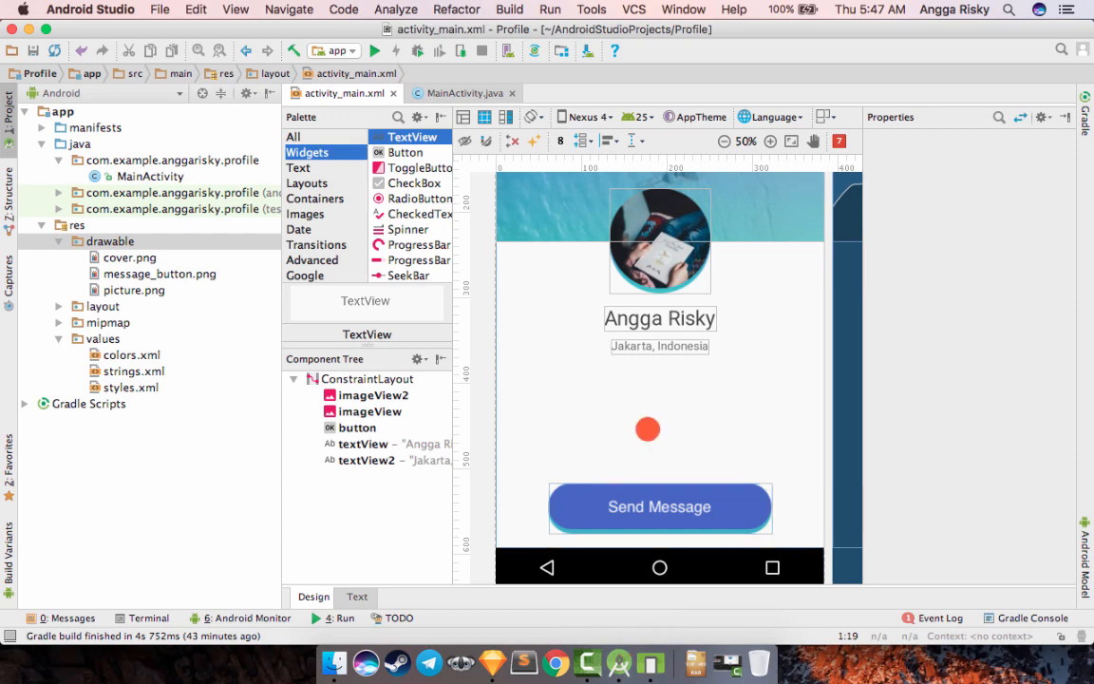
left_click_drag(397, 136, 593, 408)
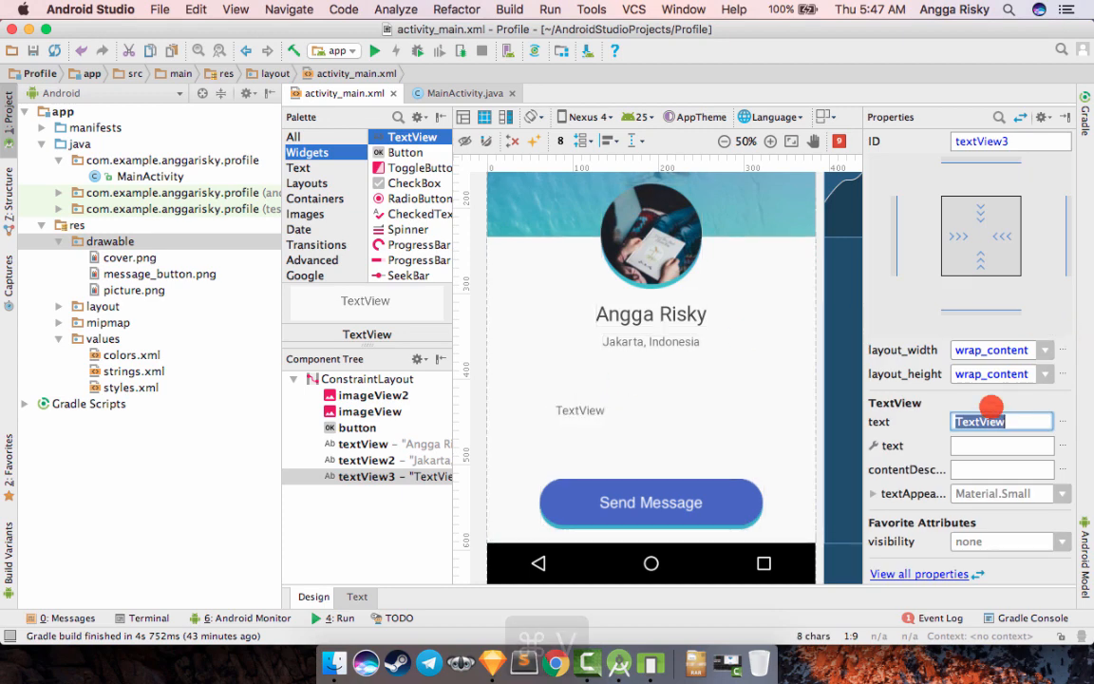
key("super+v")
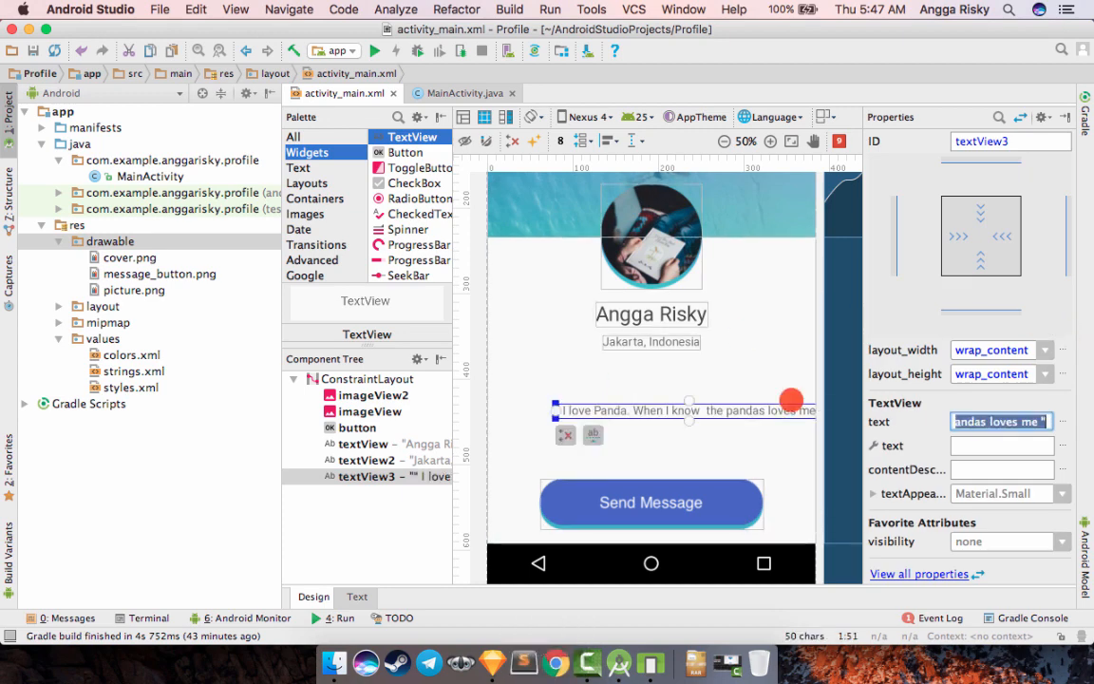
- Move the quote TextView to X 36 dp, Y 385 dp and resize it to about 202 by 40 dp
left_click_drag(722, 408, 698, 395)
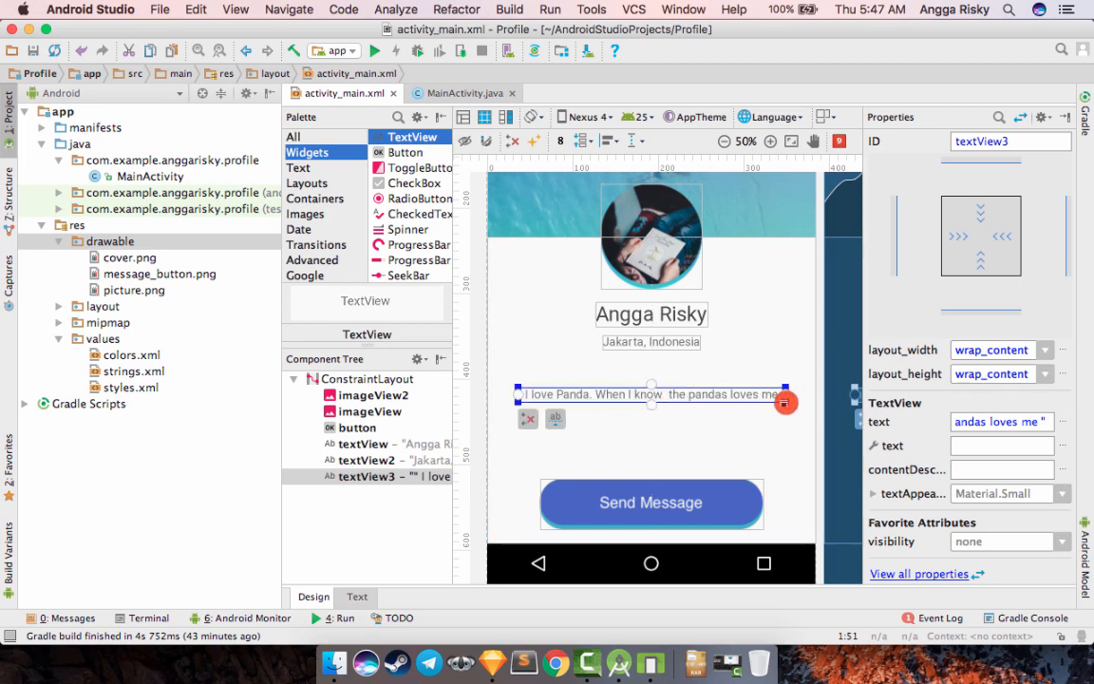
left_click_drag(785, 403, 706, 449)
left_click(717, 457)
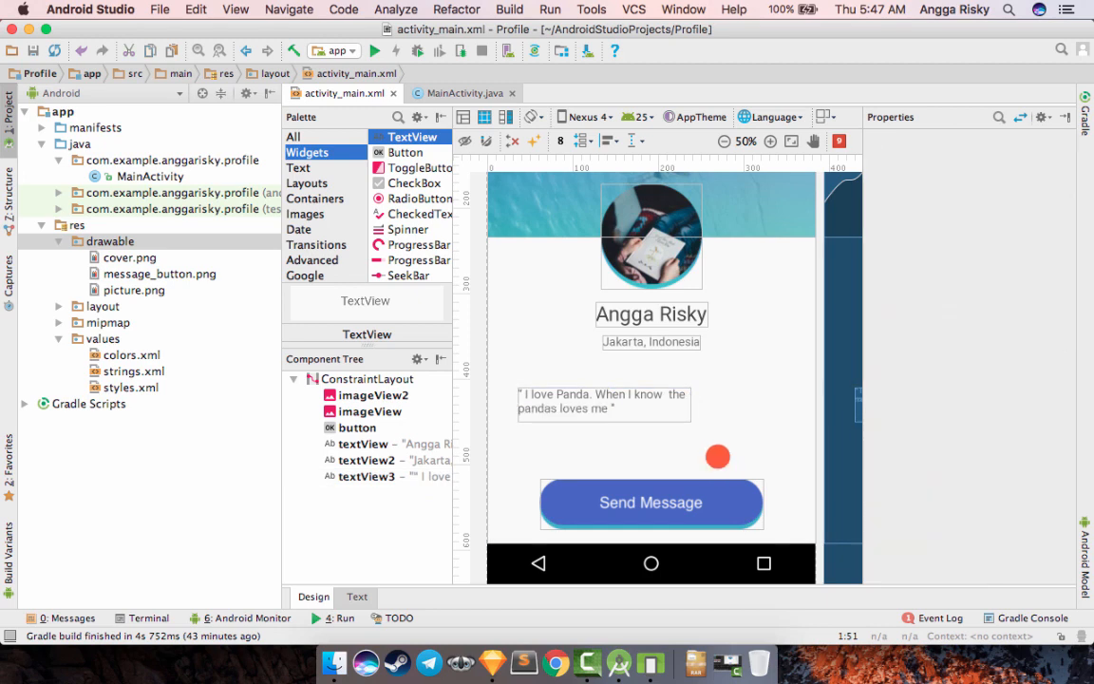
left_click(646, 390)
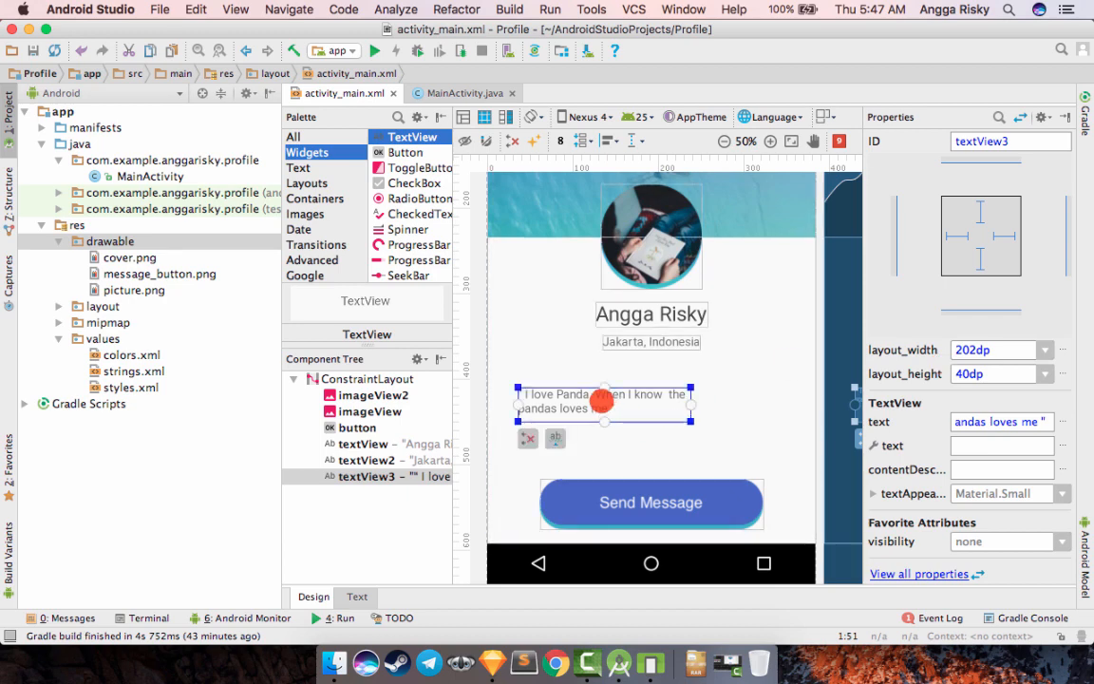
- Add android:textAlignment "center" below the quote TextView's layout_height in the layout XML
left_click(347, 597)
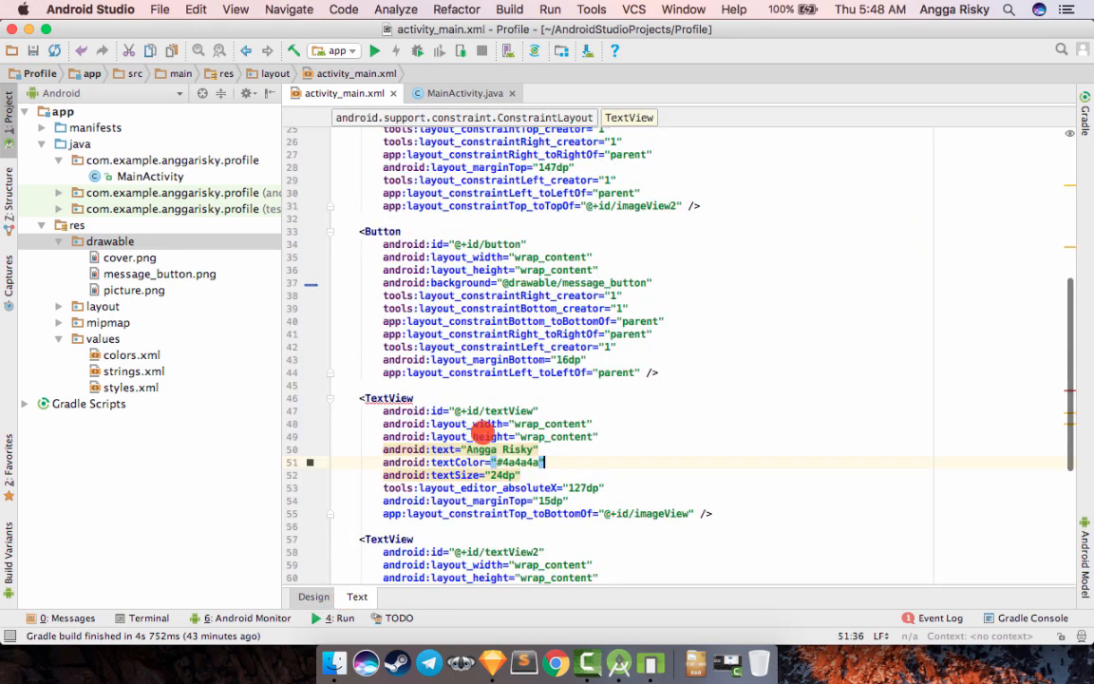
scroll(575, 513, "down", 3)
left_click(575, 511)
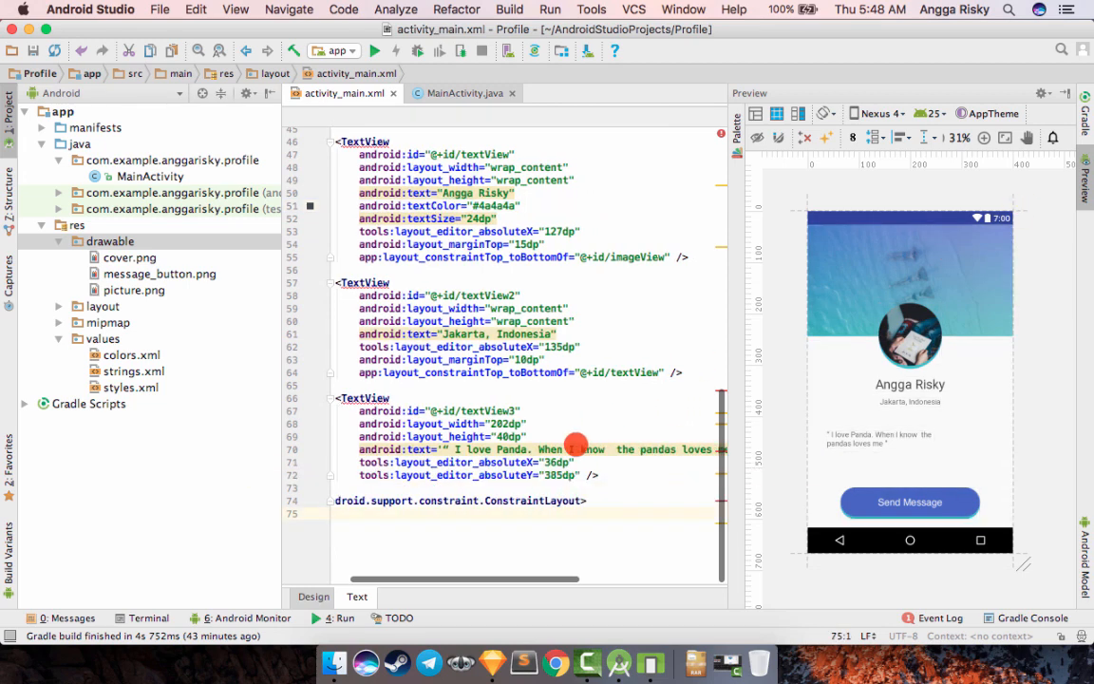
scroll(569, 439, "left", 2)
left_click(549, 436)
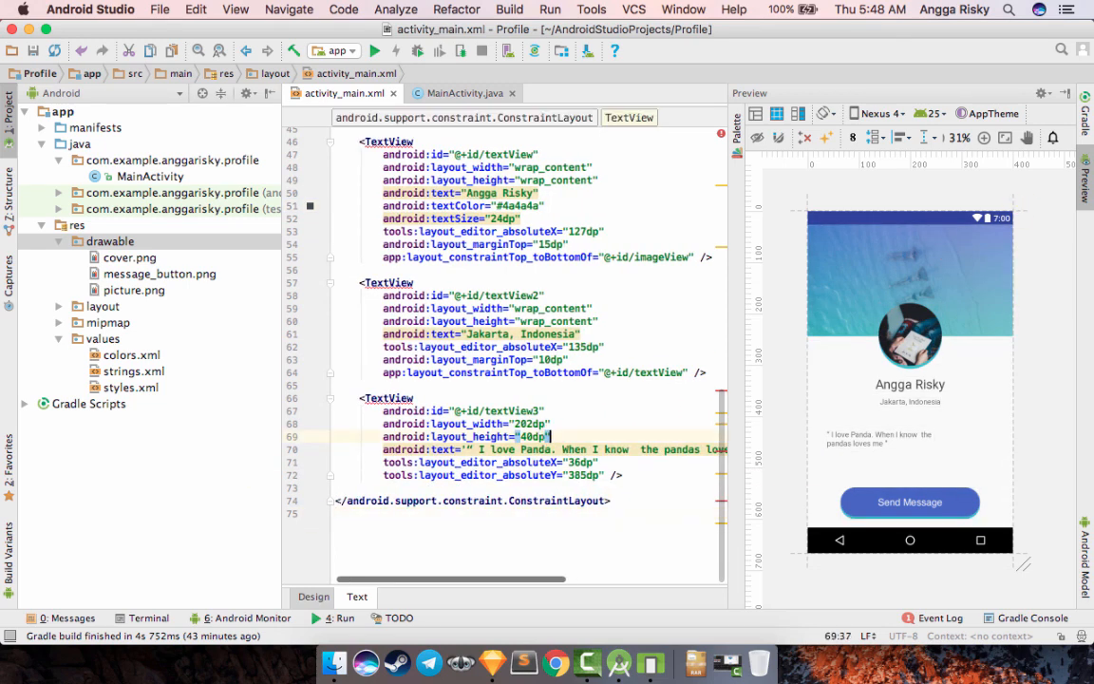
key("Return")
type("align")
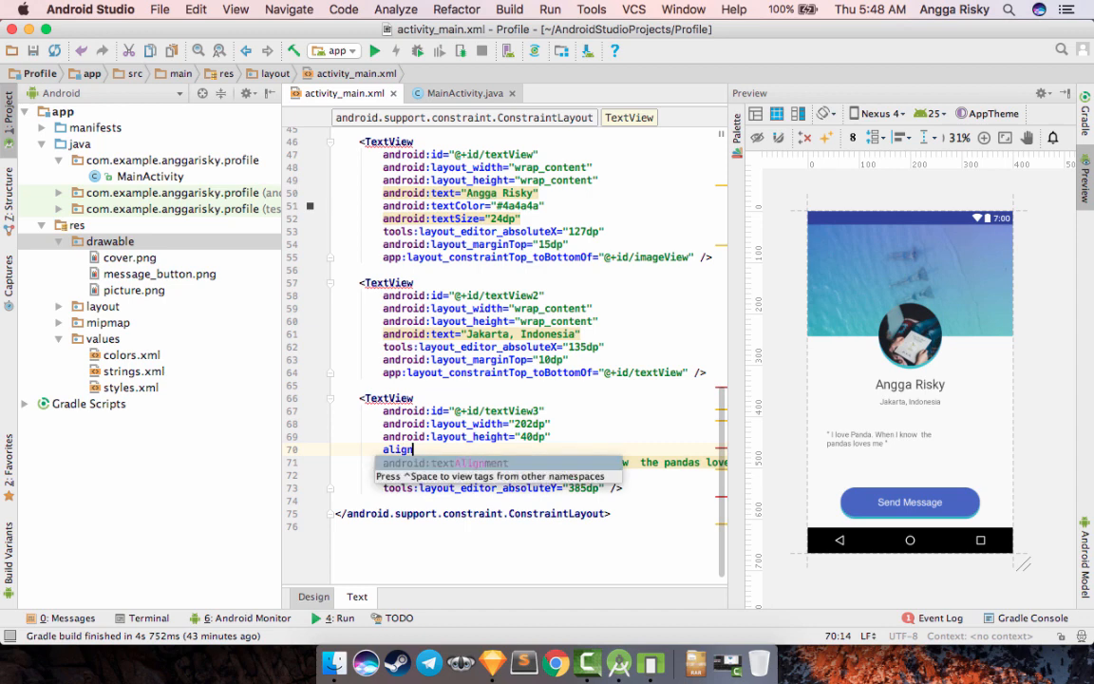
key("Return")
type("center")
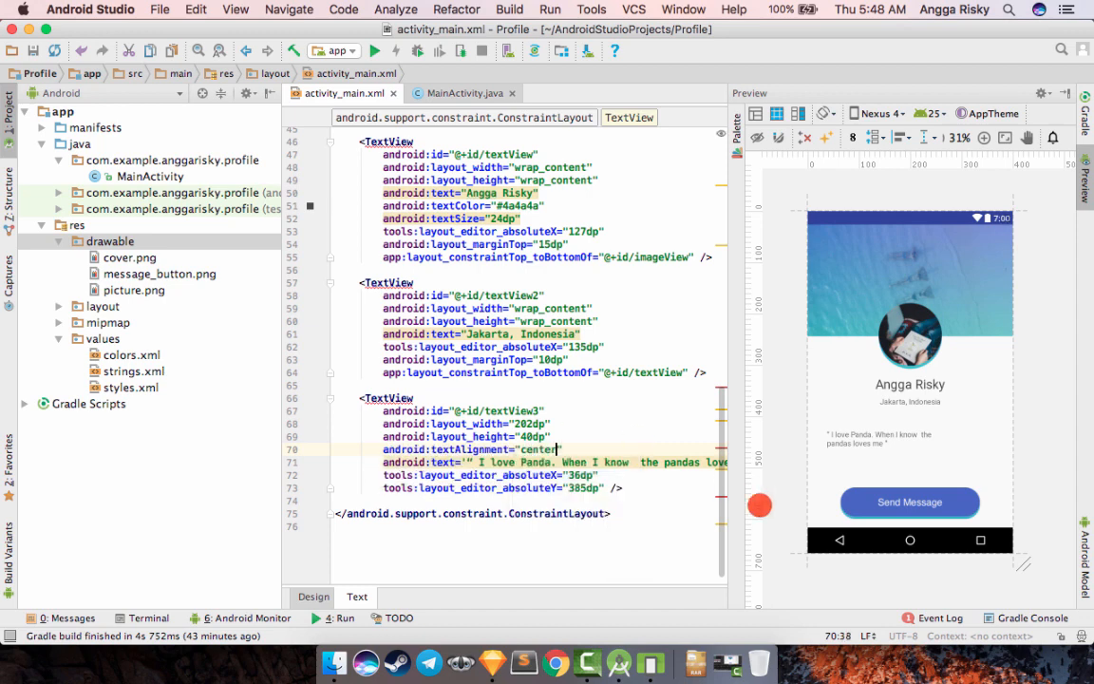
- Move the quote TextView in the design view to X 91 dp, Y 384 dp, centred above the message button
left_click(842, 446)
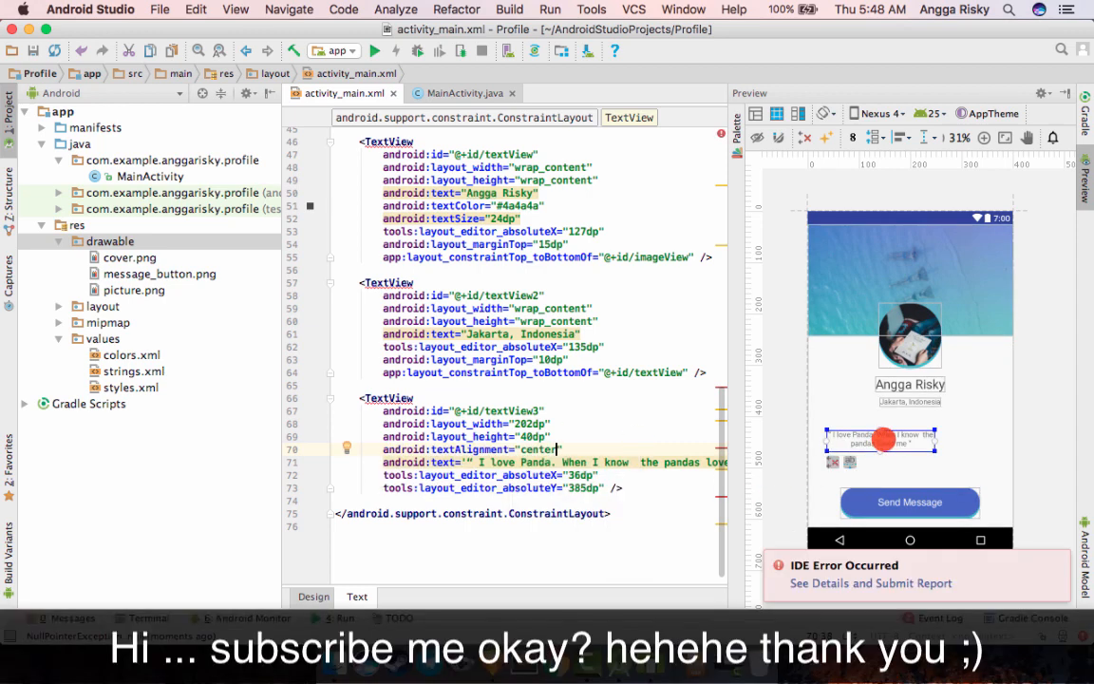
left_click(314, 596)
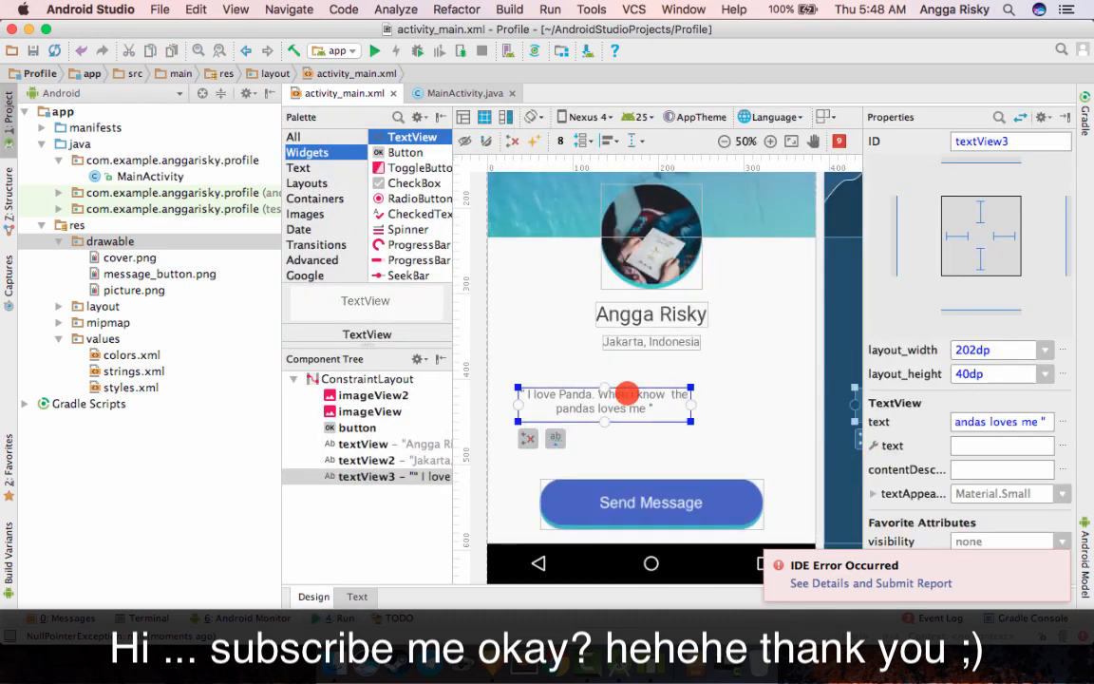
left_click_drag(627, 392, 673, 394)
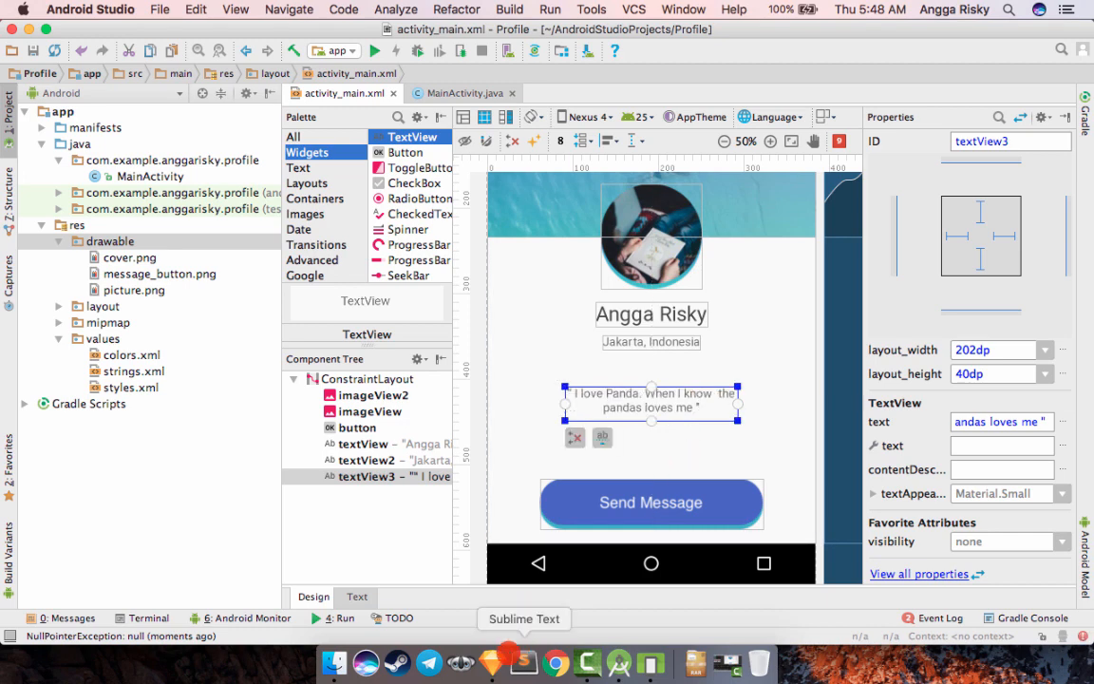
- Check the quote's text style in Sketch, return to Android Studio, and add android:textSize "20dp" to the quote TextView in the layout XML
left_click(492, 663)
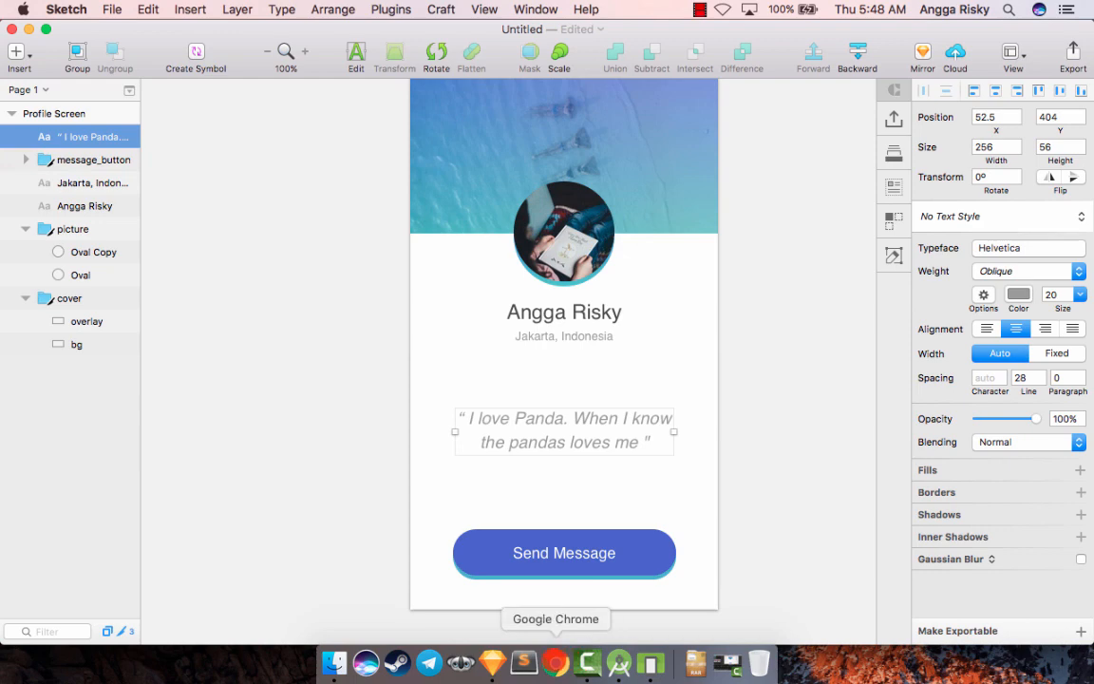
left_click(615, 662)
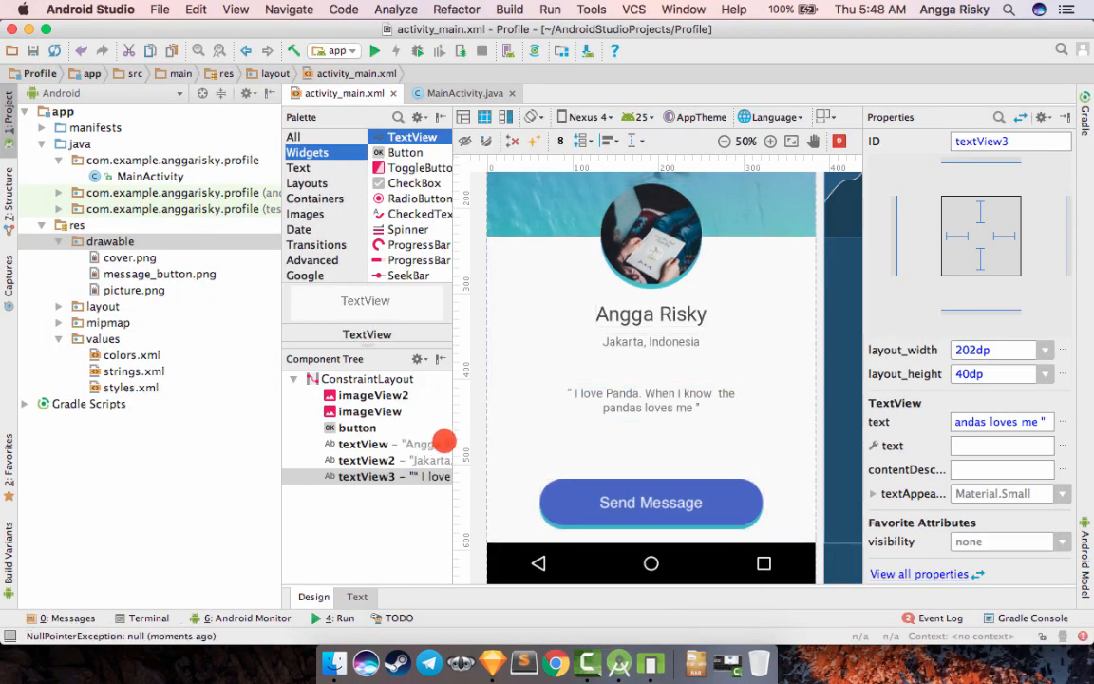
left_click(345, 596)
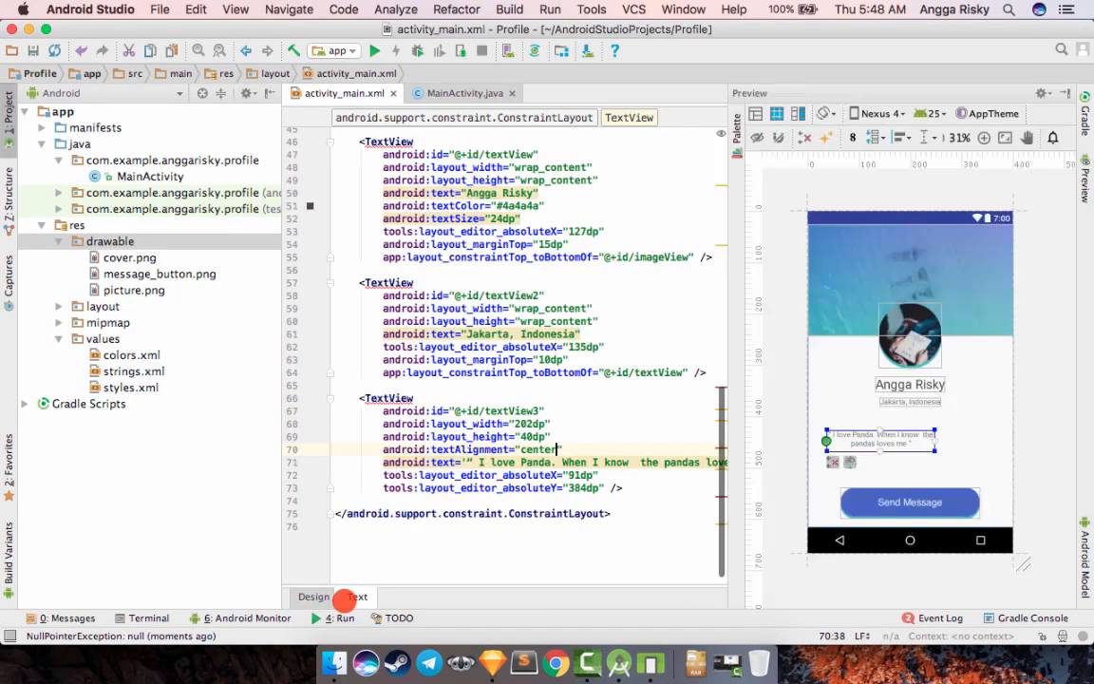
left_click(565, 439)
key("Return")
type("s")
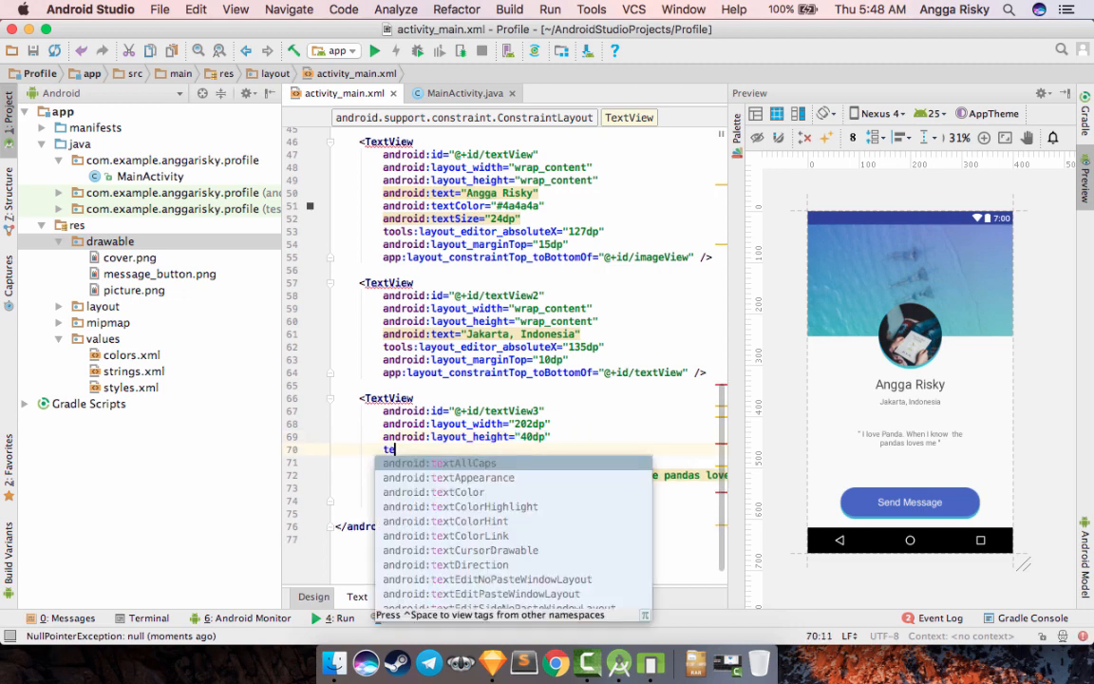
key("Escape")
type("iz")
key("Return")
type("20dp")
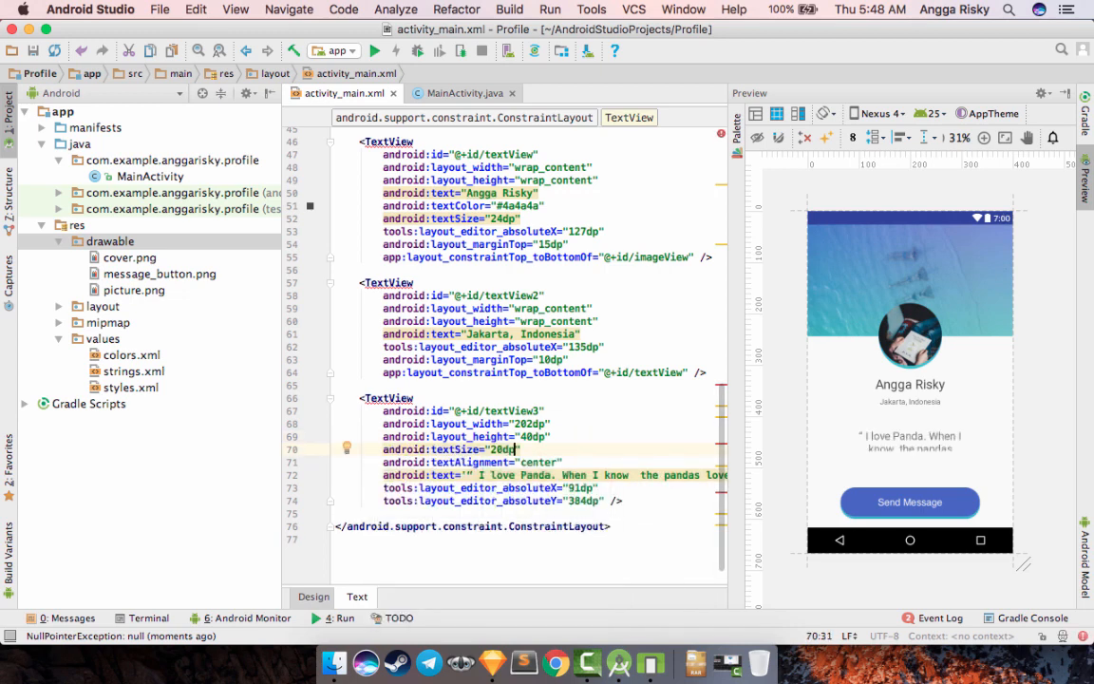
- Add android:textStyle "italic" below the quote TextView's textSize in the layout XML
key("Return")
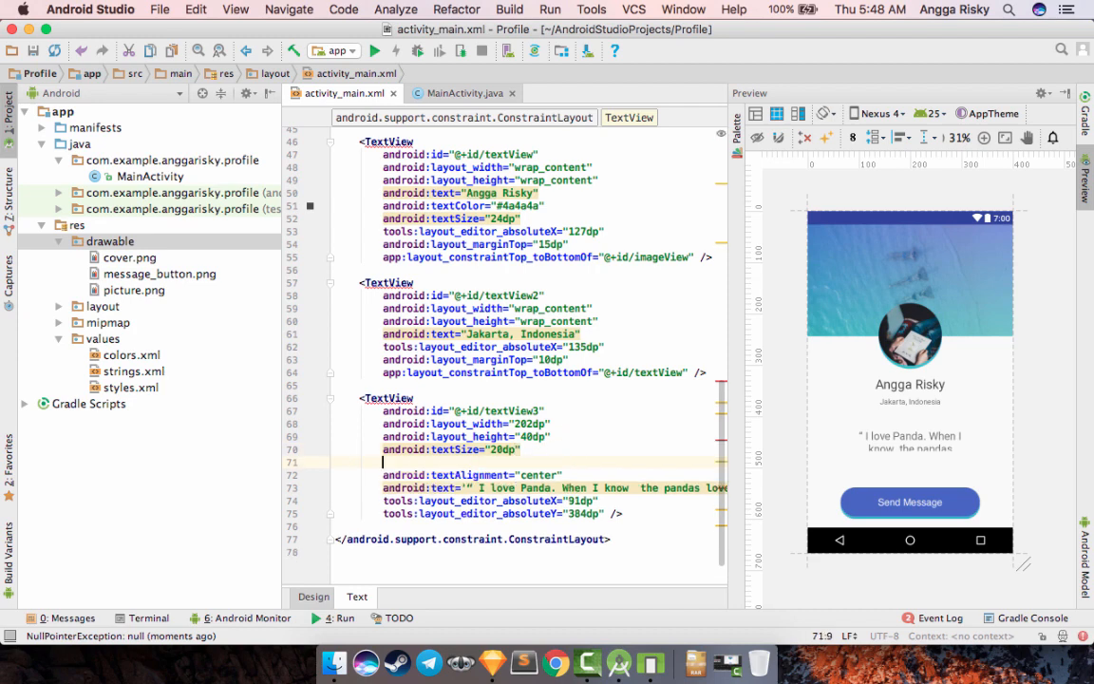
type("styel")
type("le")
key("Down")
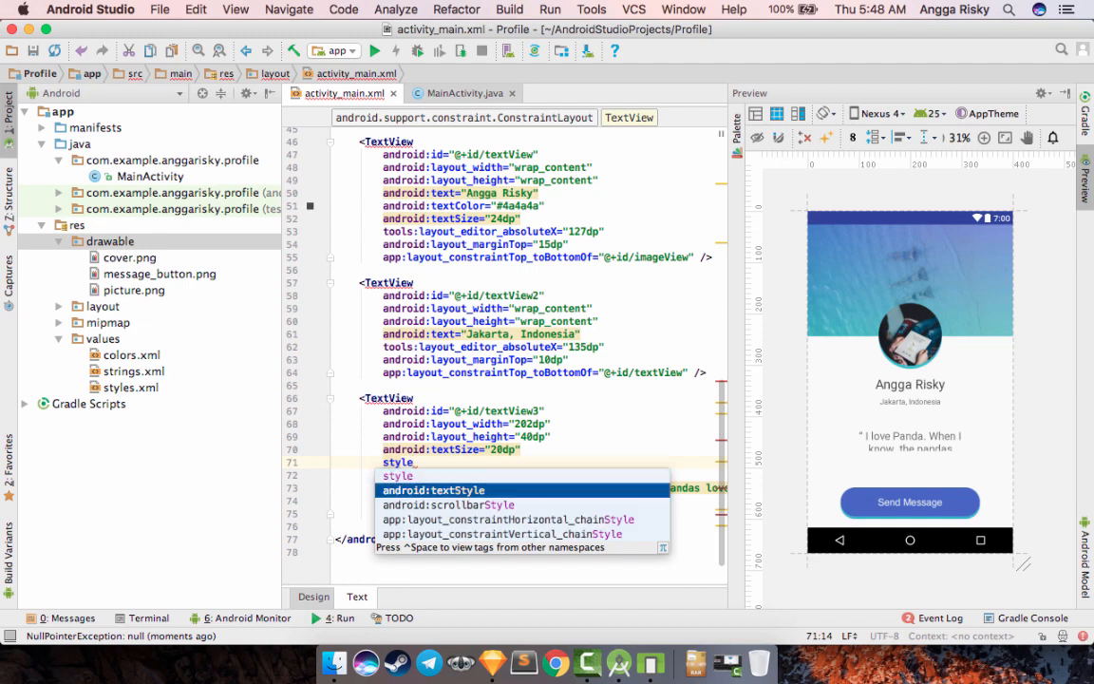
key("Return")
type("italic")
key("Return")
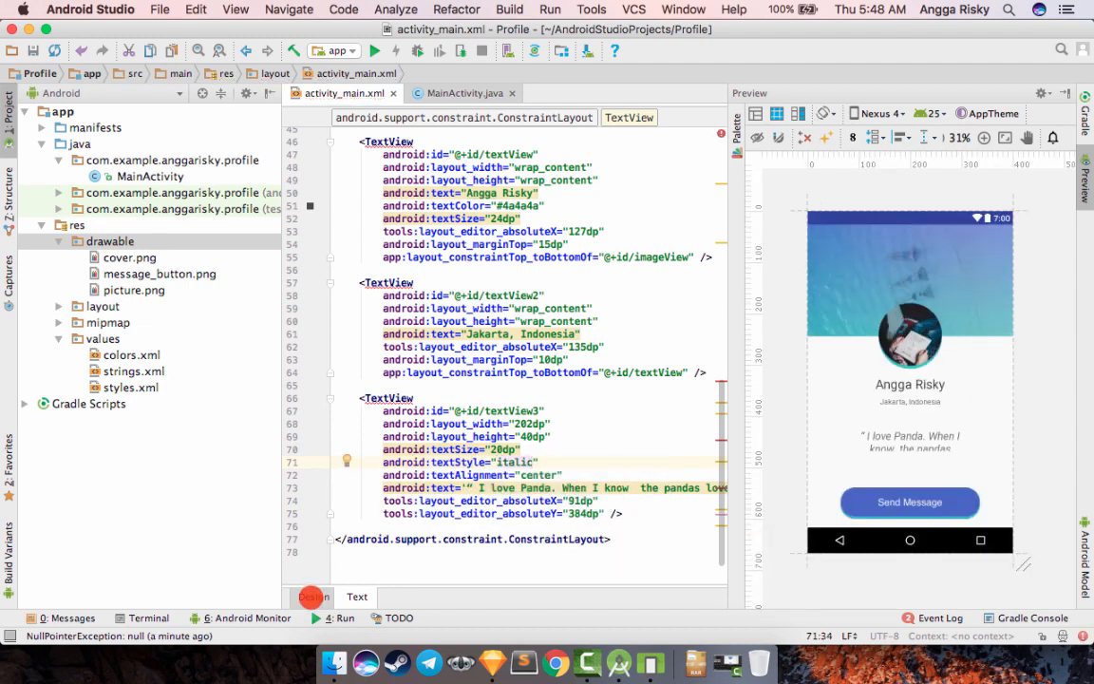
- In the design view, resize the quote TextView to about 273 by 72 dp and align its left edge with the message button's
left_click(314, 596)
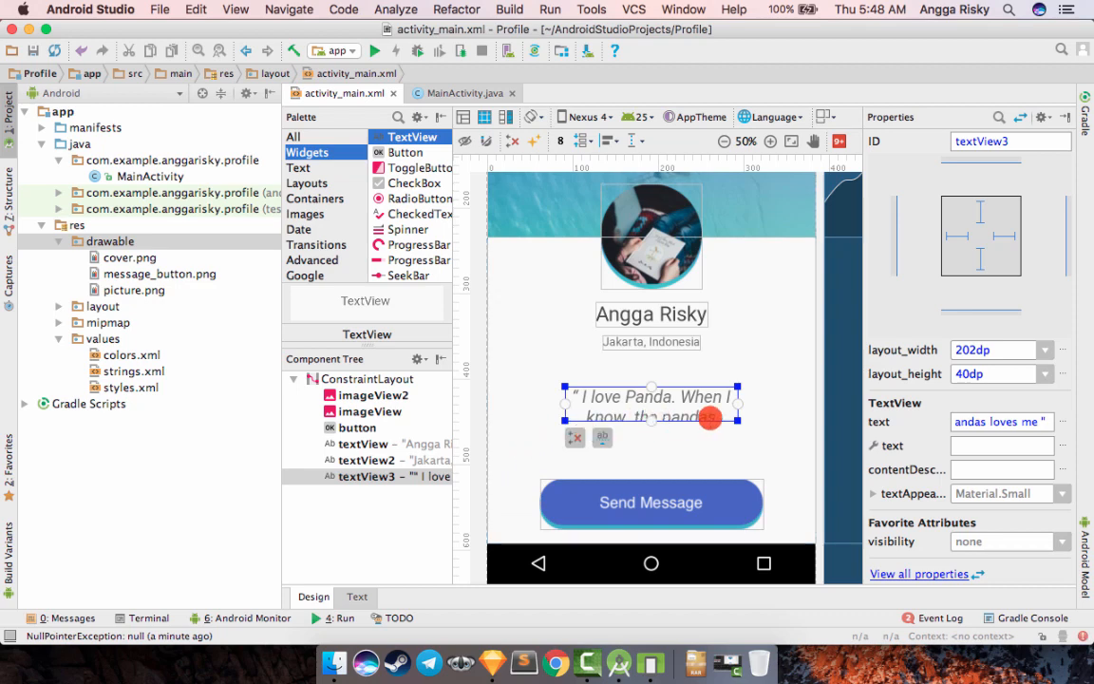
left_click_drag(738, 421, 740, 445)
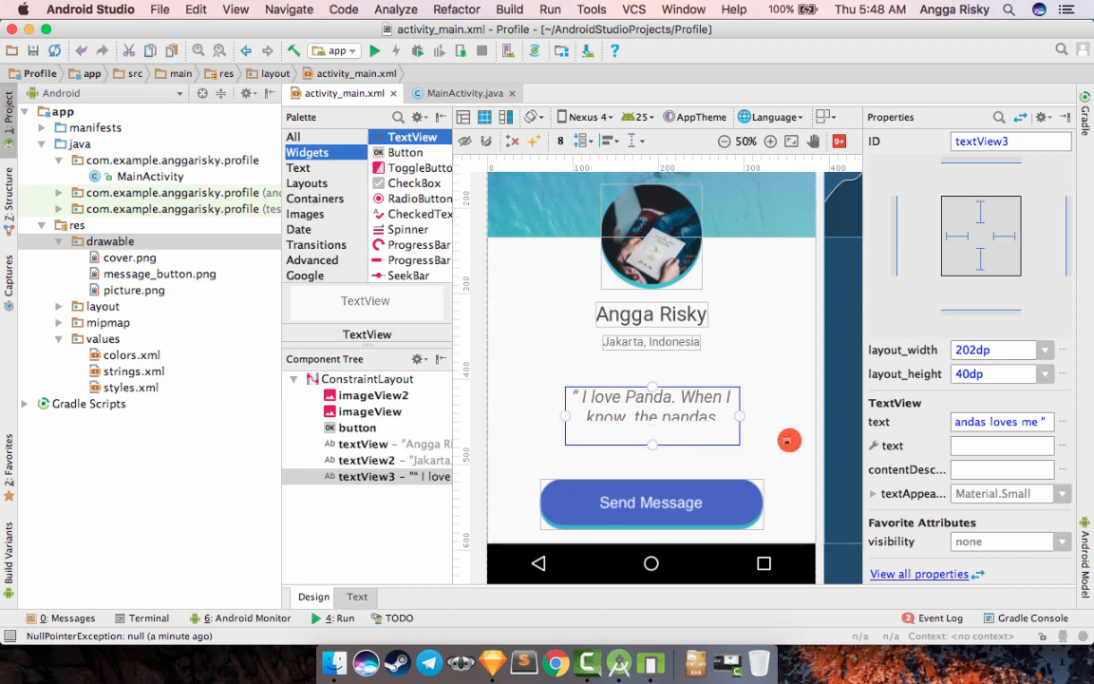
left_click(754, 393)
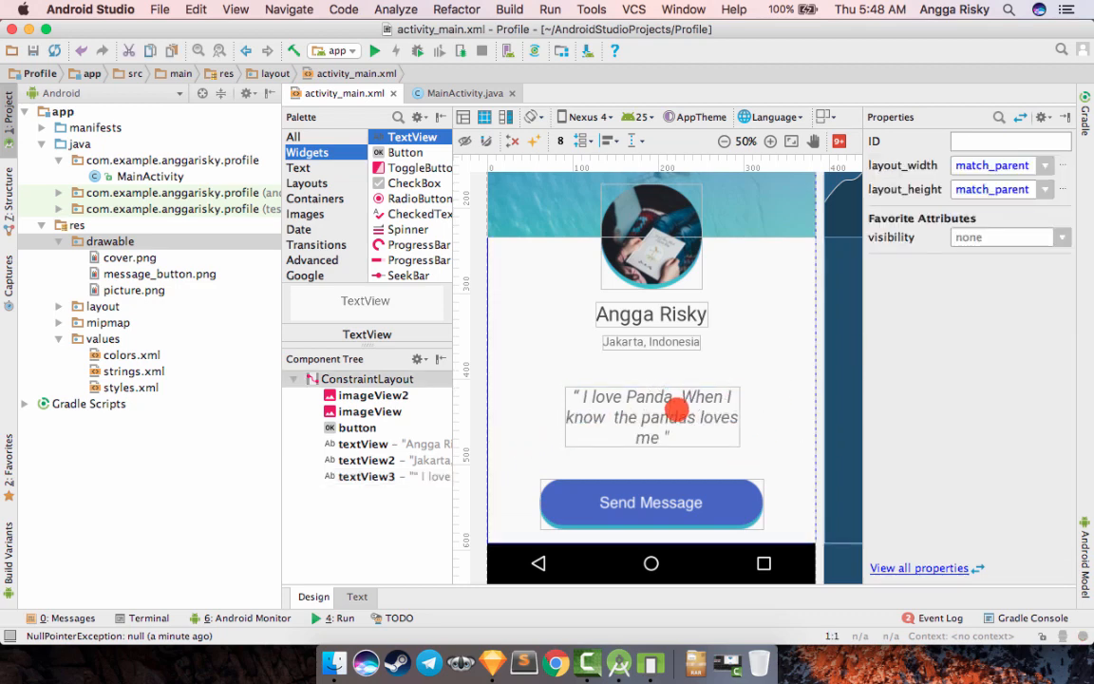
left_click(694, 419)
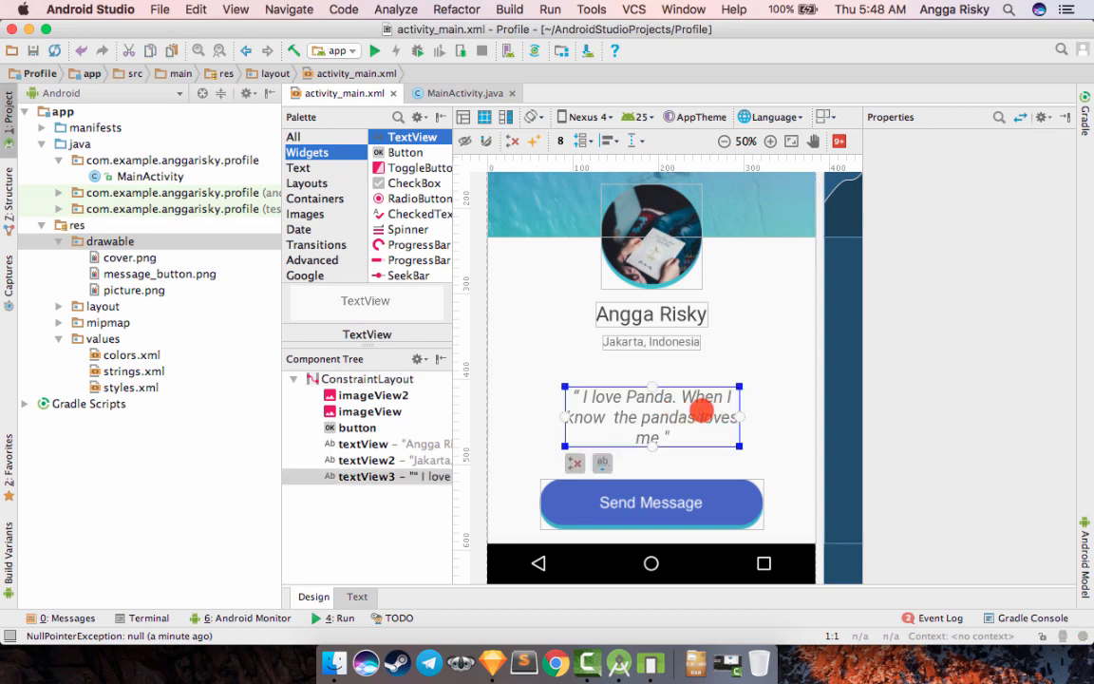
left_click_drag(735, 442, 818, 440)
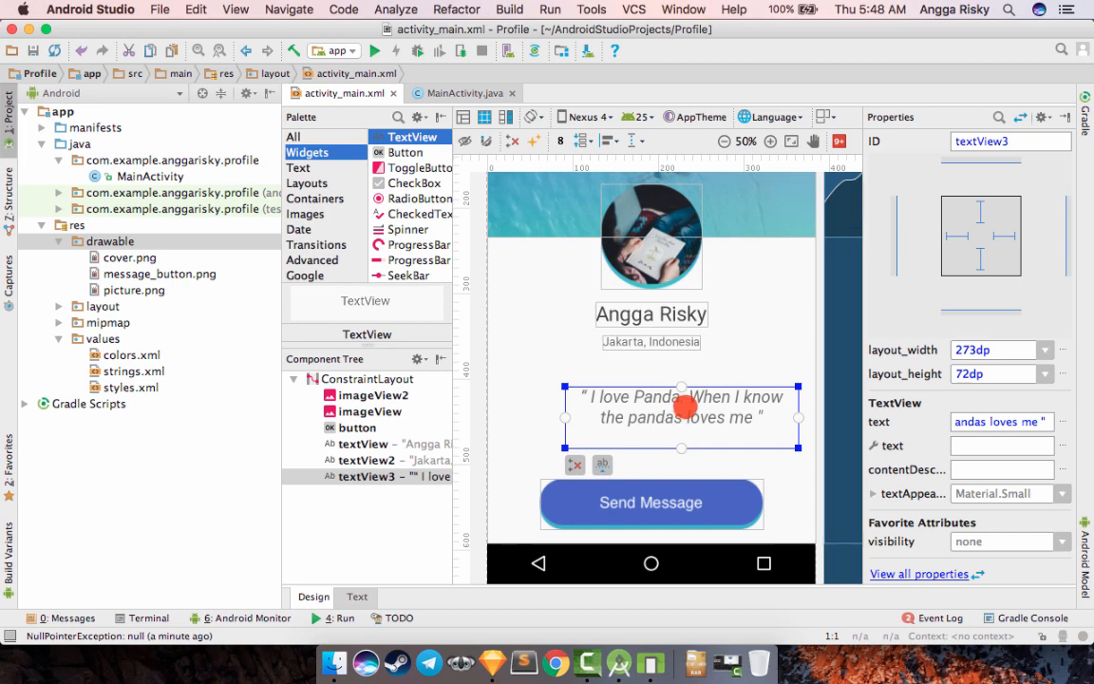
left_click_drag(697, 392, 676, 391)
left_click(748, 331)
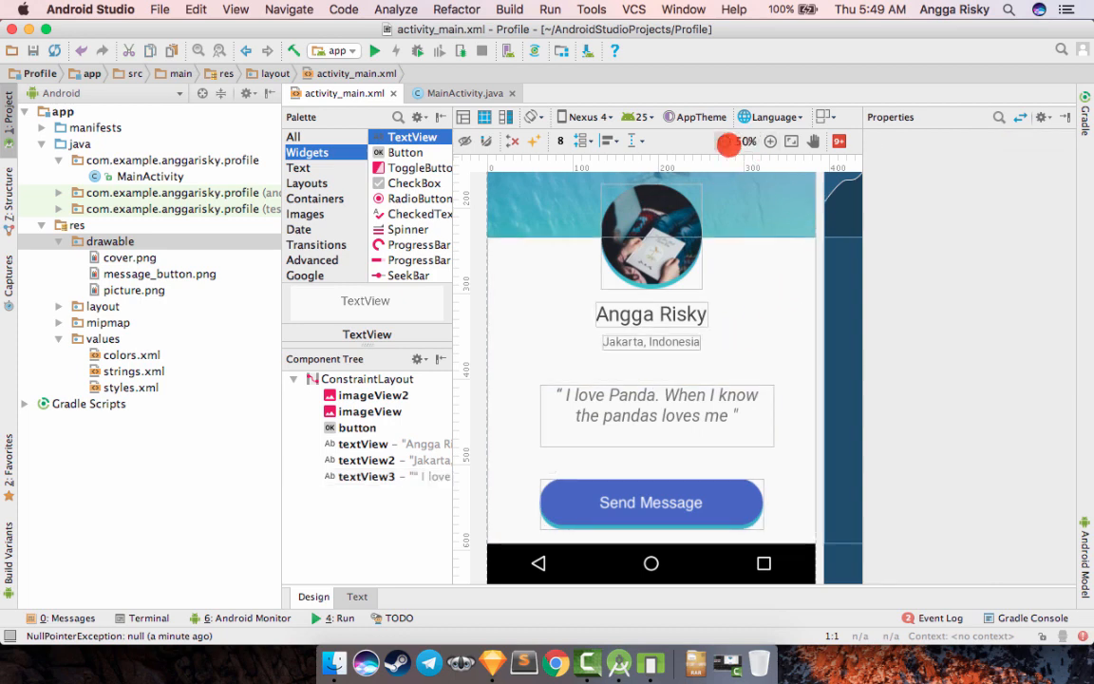
- Move the Send Message button slightly up in the design view, to a bottom margin of 27 dp
left_click(725, 141)
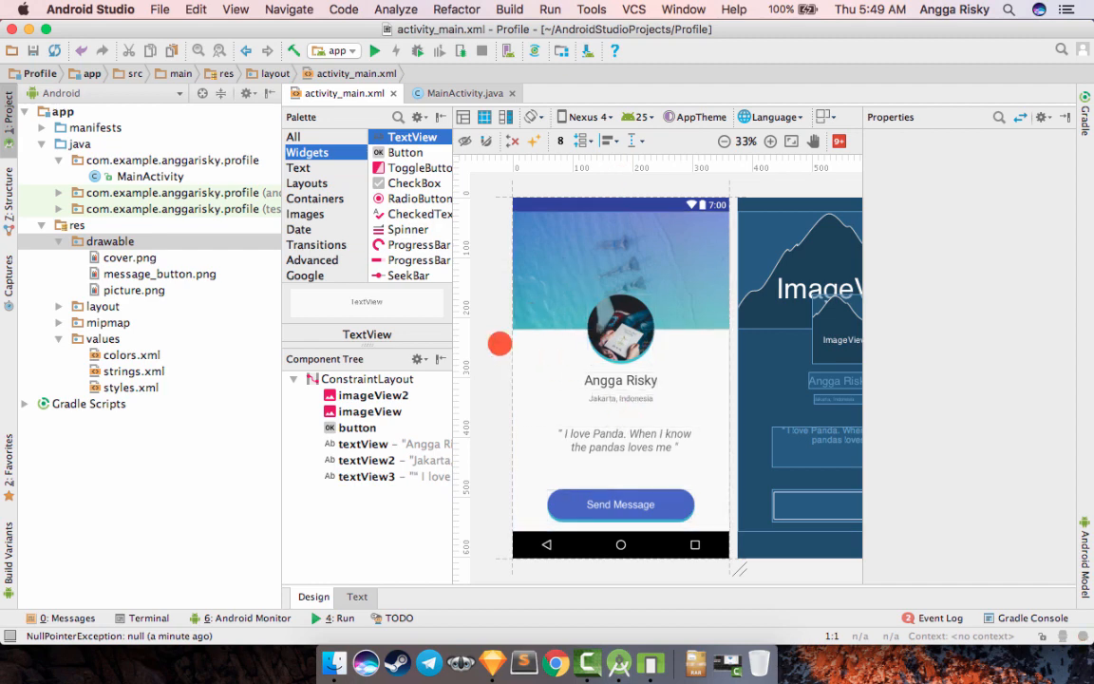
left_click(612, 497)
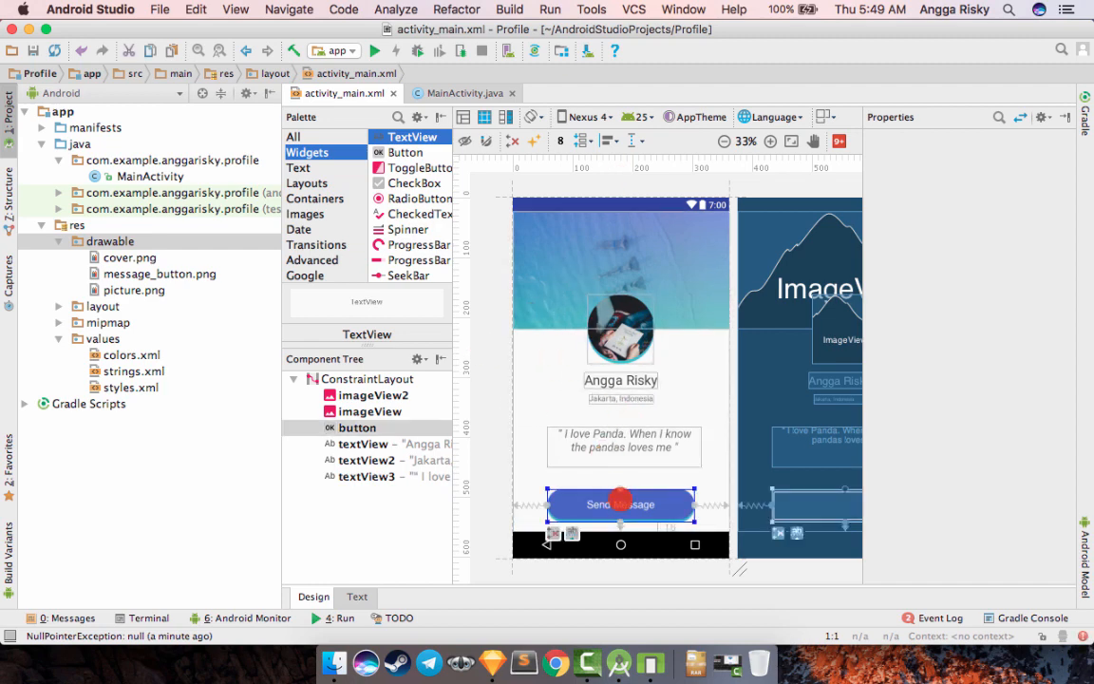
left_click_drag(618, 490, 618, 497)
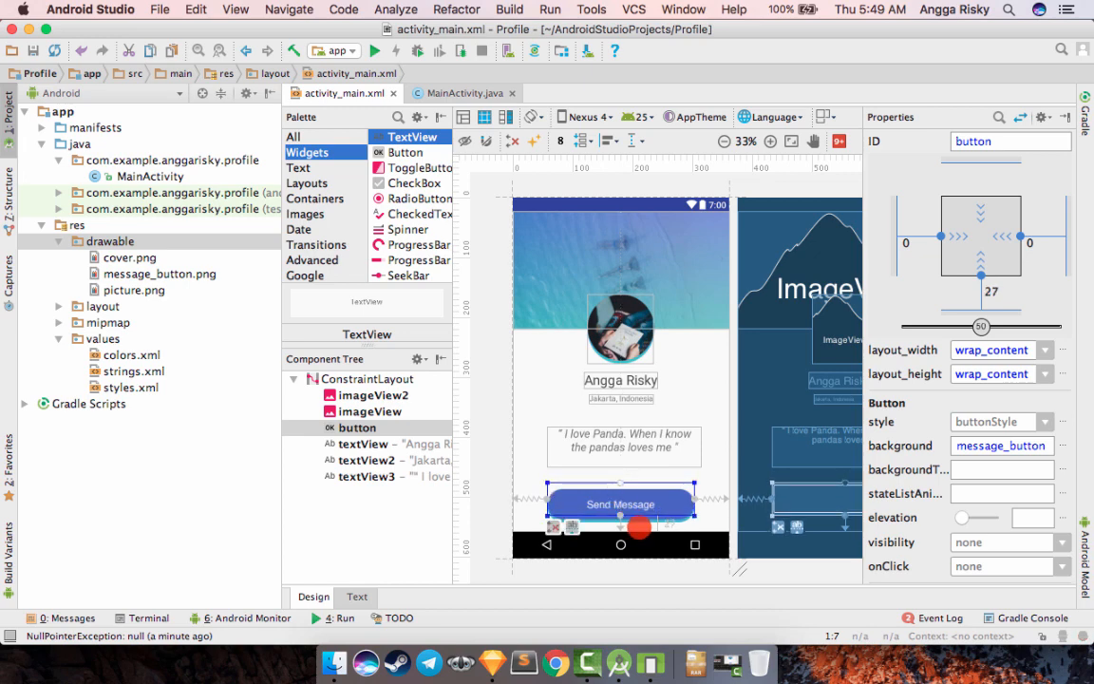
left_click(480, 433)
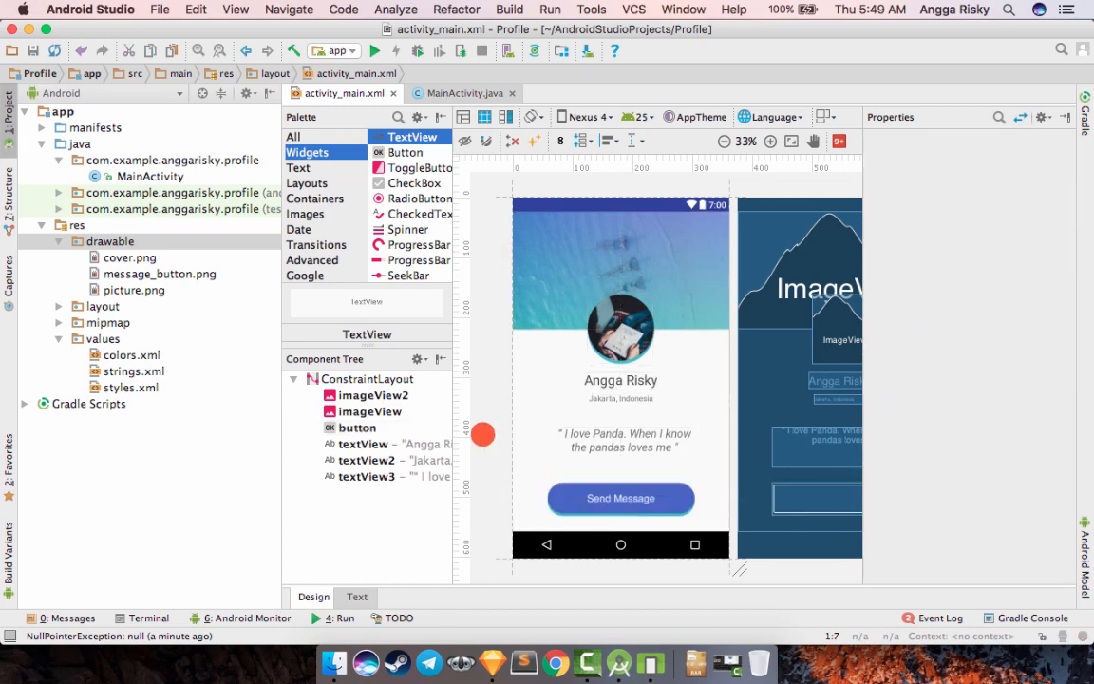